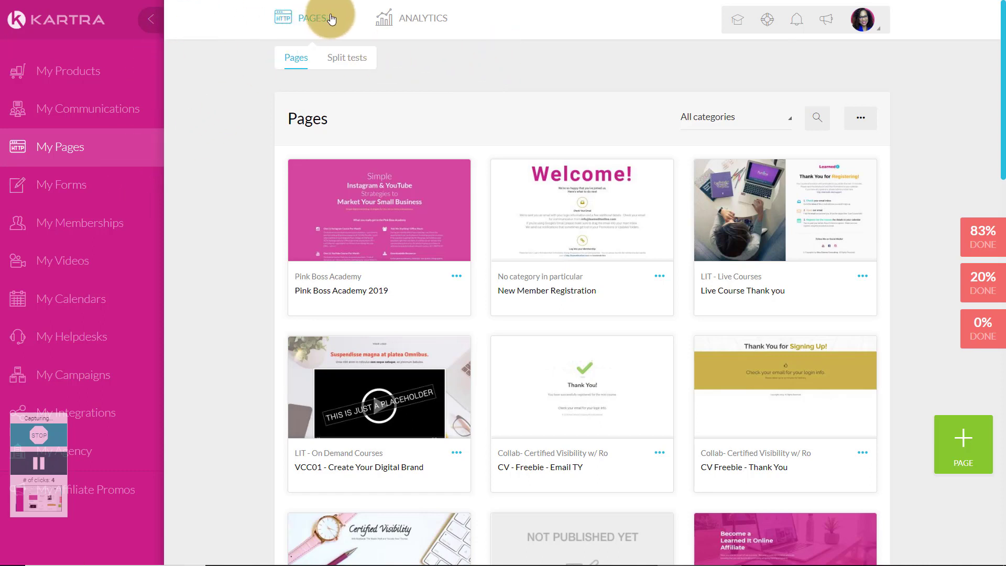
Step: Filter the pages list to the Video Creators Camp category
mouse_move(438, 21)
mouse_move(325, 19)
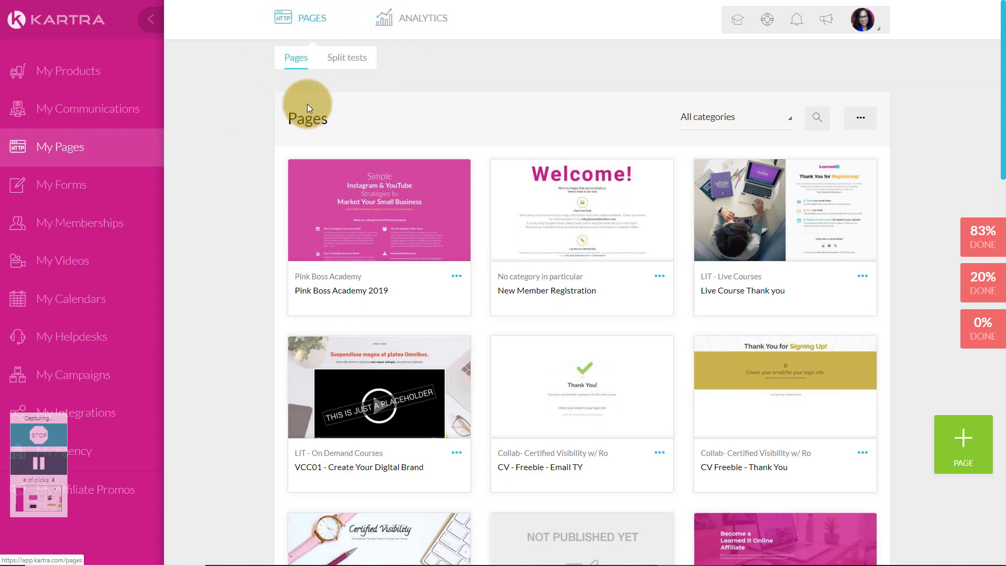
mouse_move(315, 175)
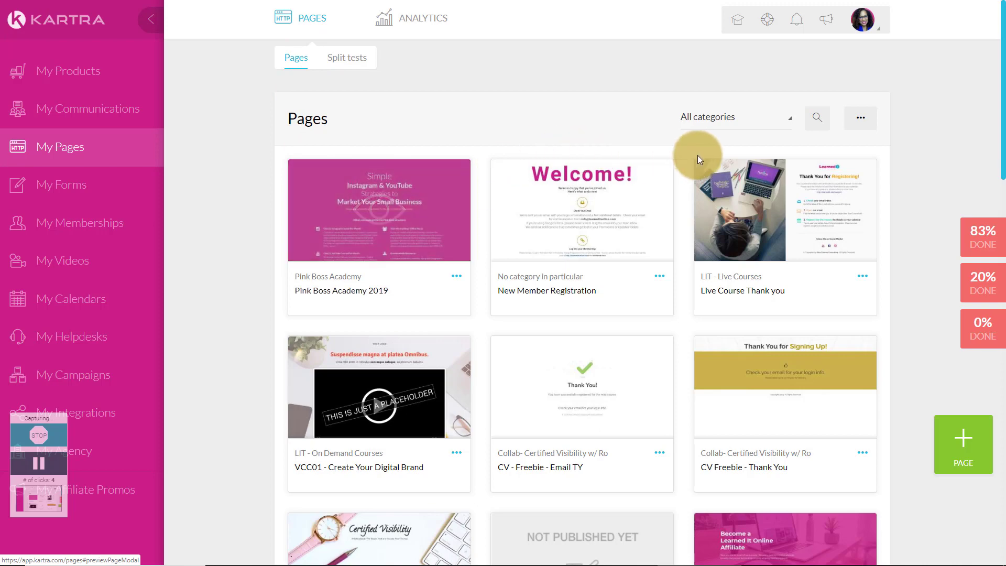
click(706, 125)
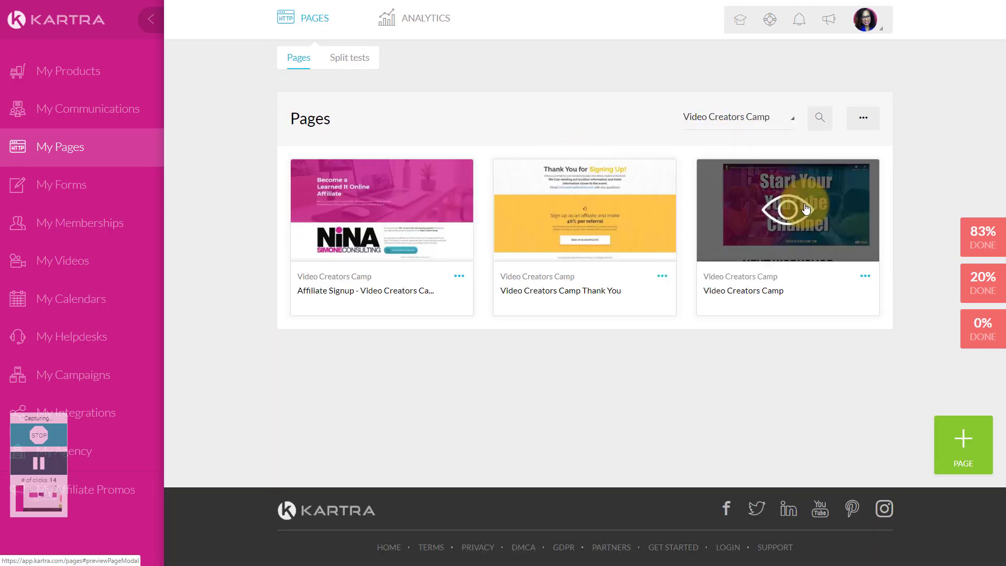
Step: Preview the Video Creators Camp page, look through its sections from the workshop details downward, and close the preview
click(805, 208)
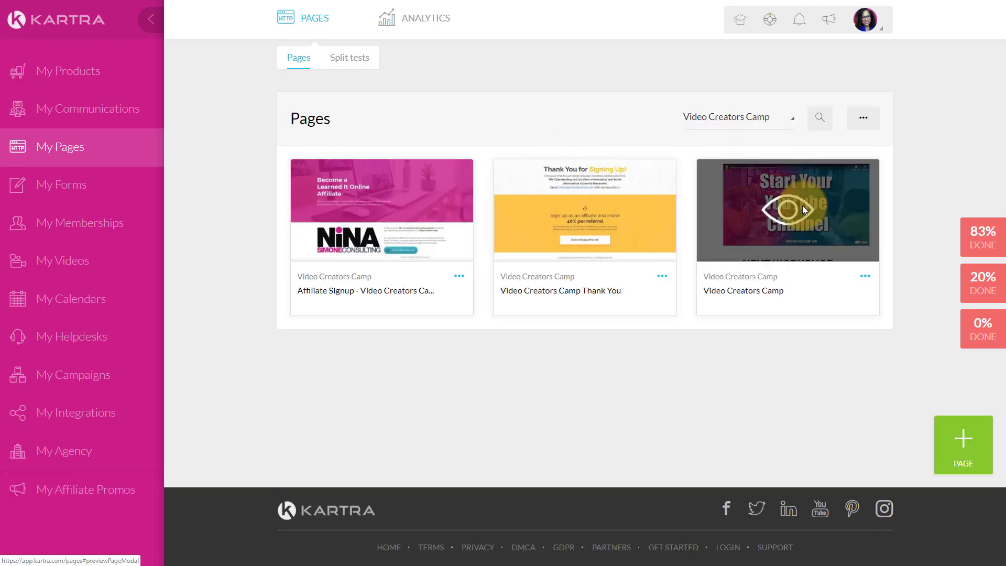
scroll(801, 162, down, 6)
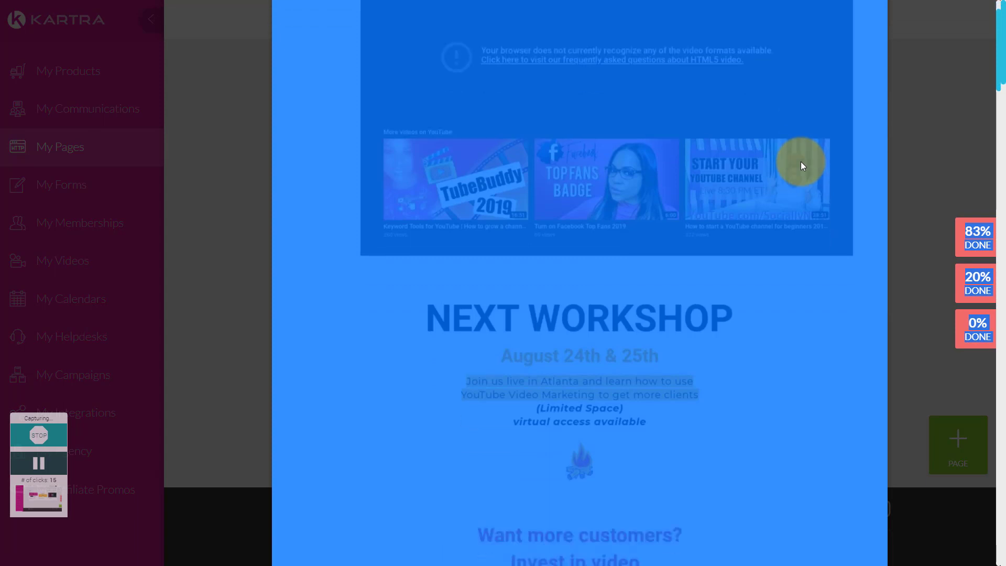
scroll(801, 161, down, 7)
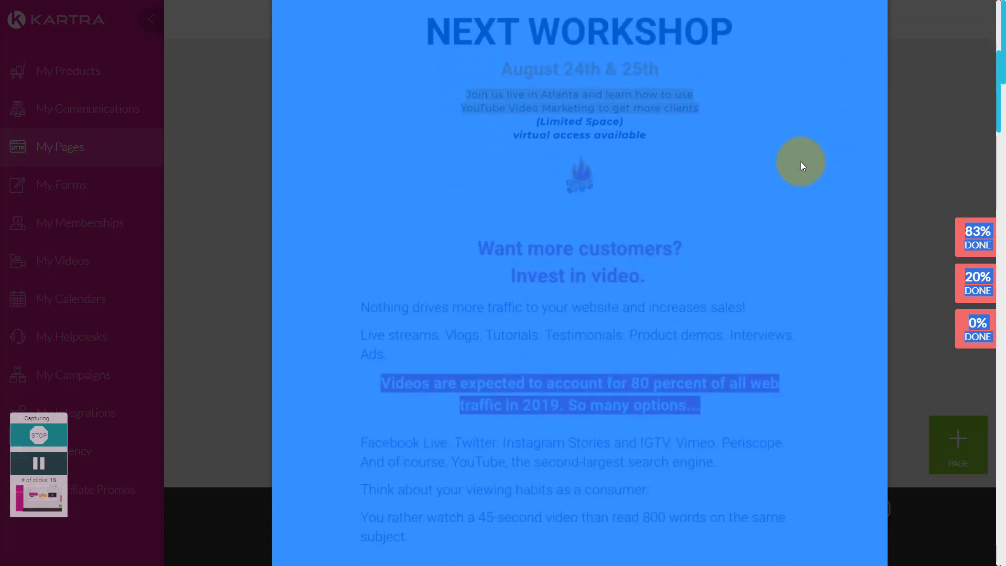
scroll(801, 162, down, 8)
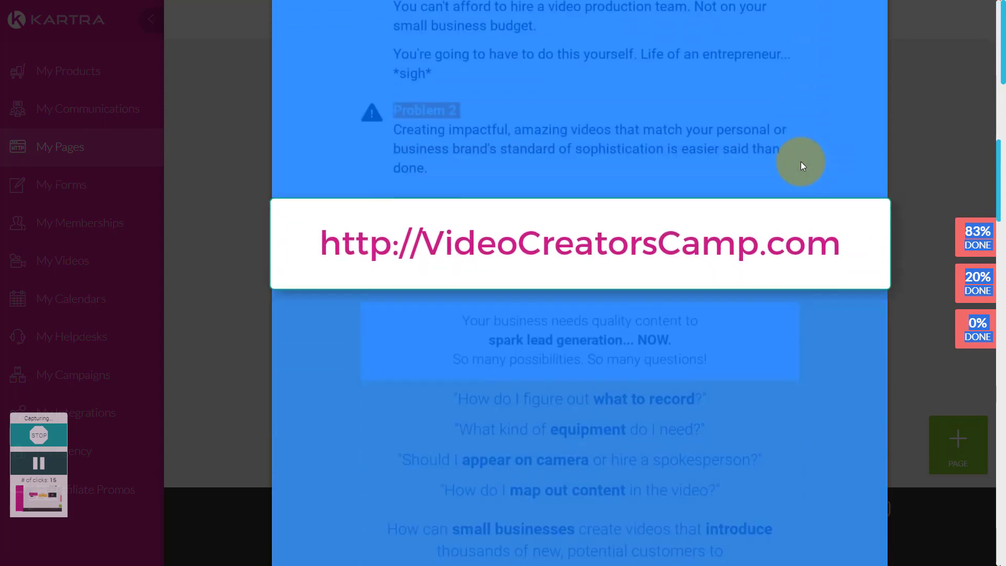
scroll(801, 162, down, 4)
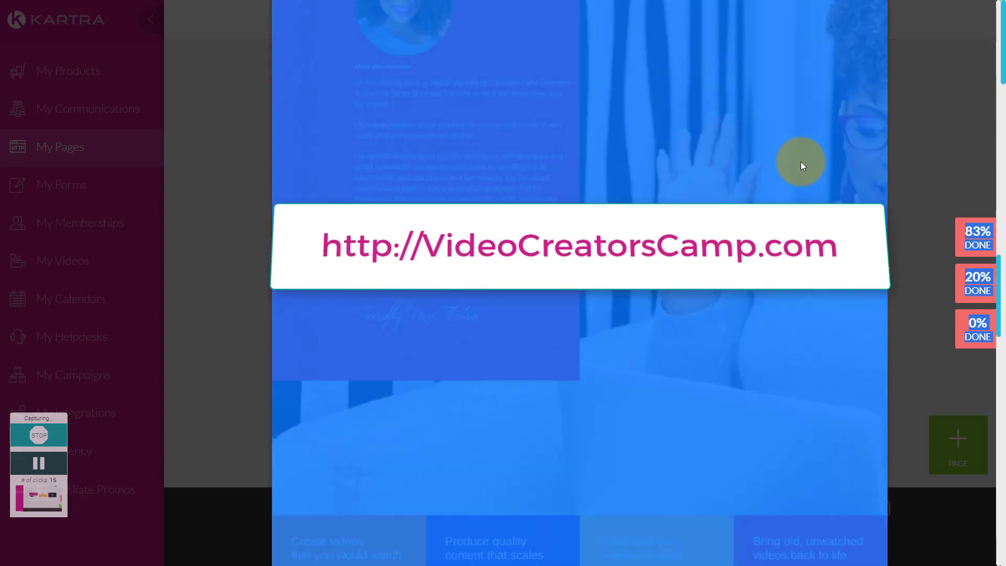
scroll(800, 163, up, 8)
scroll(798, 161, up, 10)
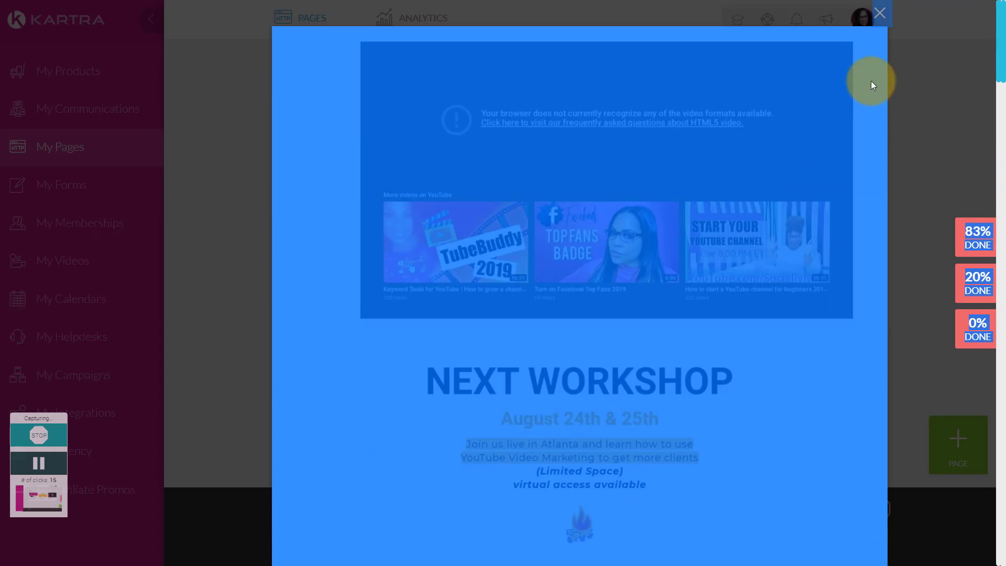
click(882, 19)
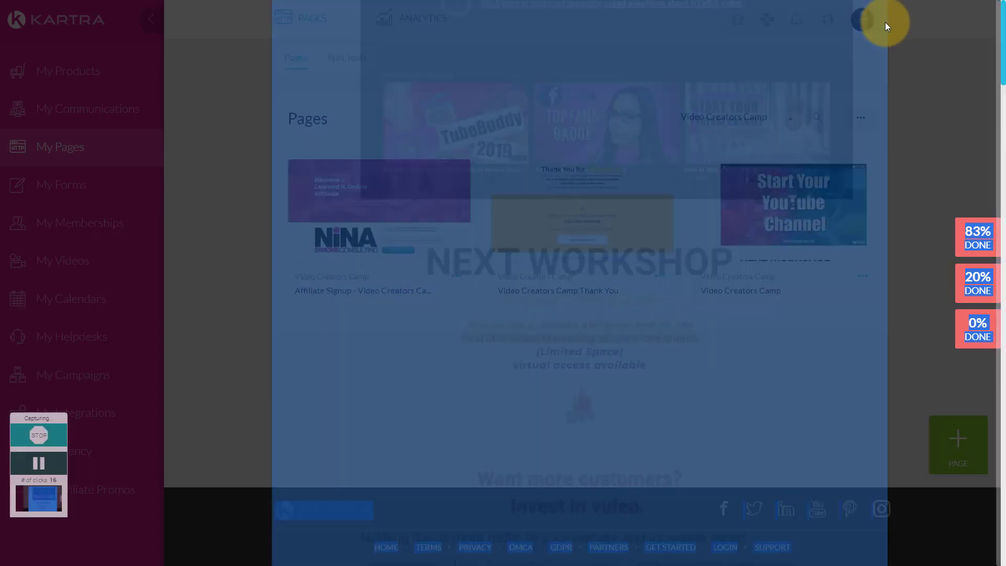
Step: Preview the Video Creators Camp Thank You page with its affiliate sign-up section and close the preview
mouse_move(779, 162)
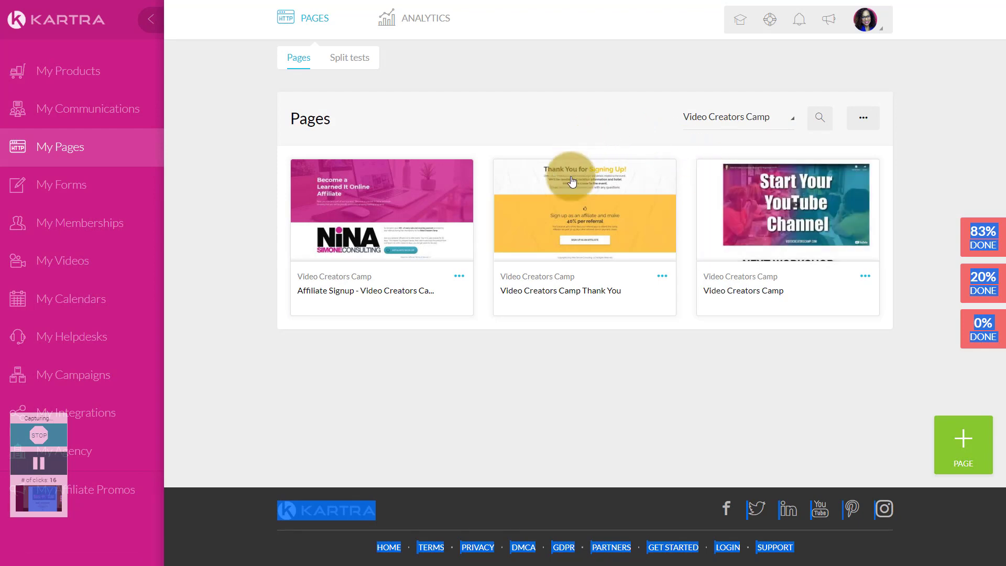
click(590, 208)
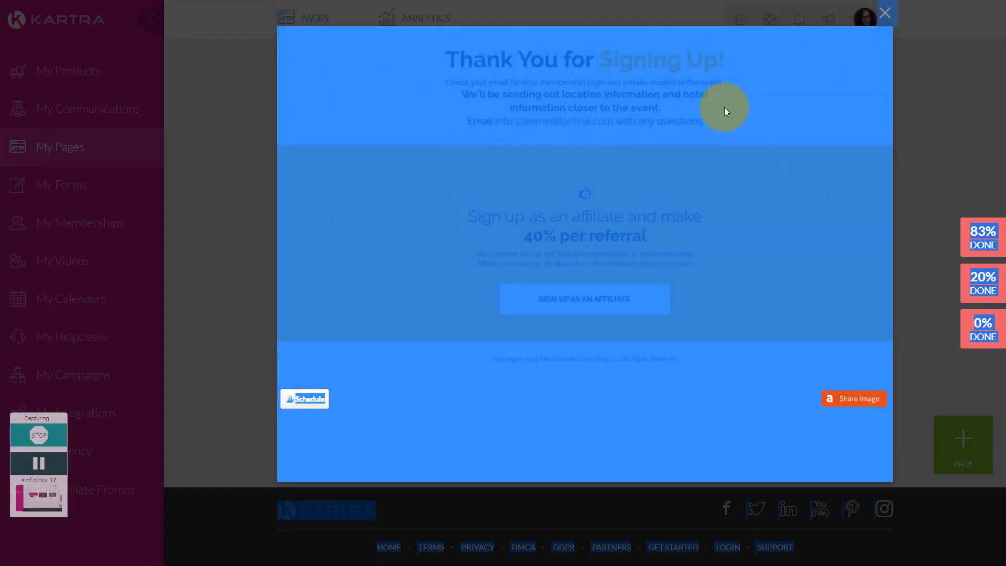
click(890, 16)
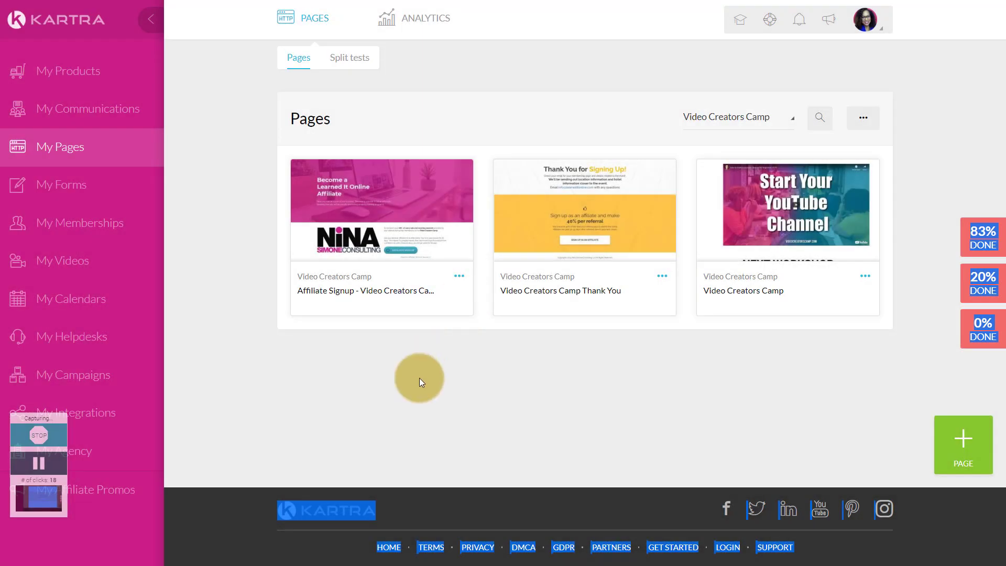
click(588, 208)
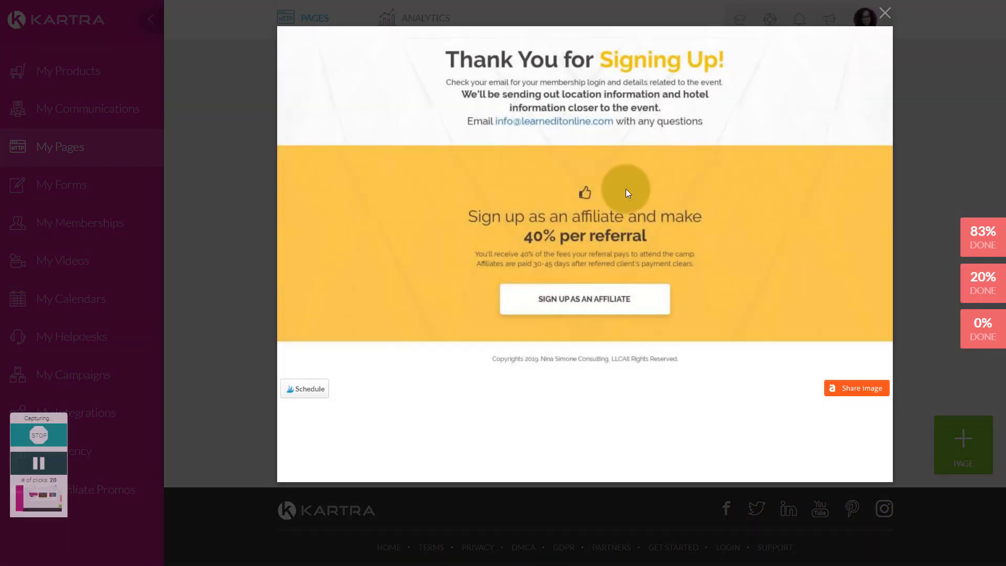
click(886, 13)
Step: Preview the Video Creators Camp page again, review its workshop and video marketing text, and close the preview
mouse_move(779, 209)
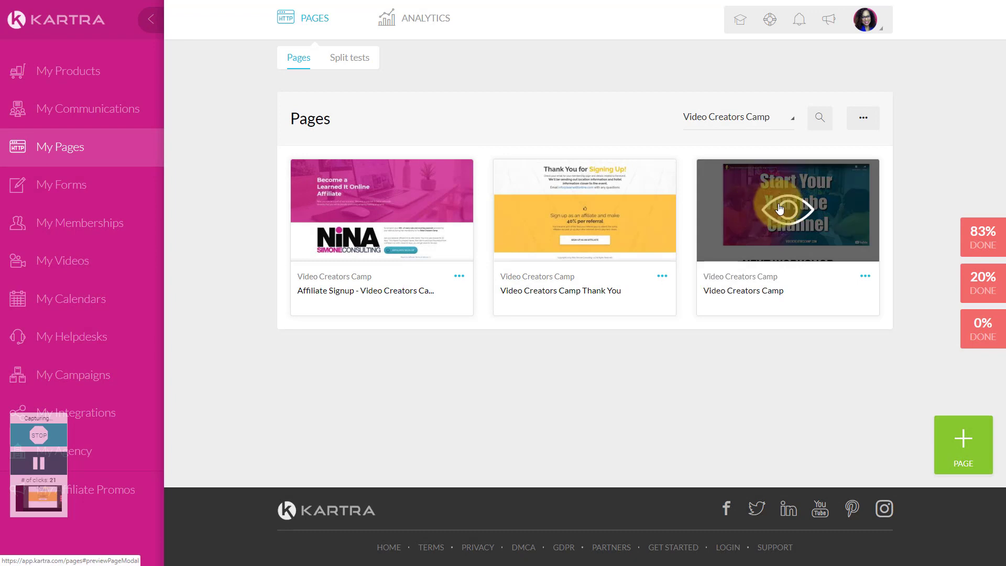
click(781, 210)
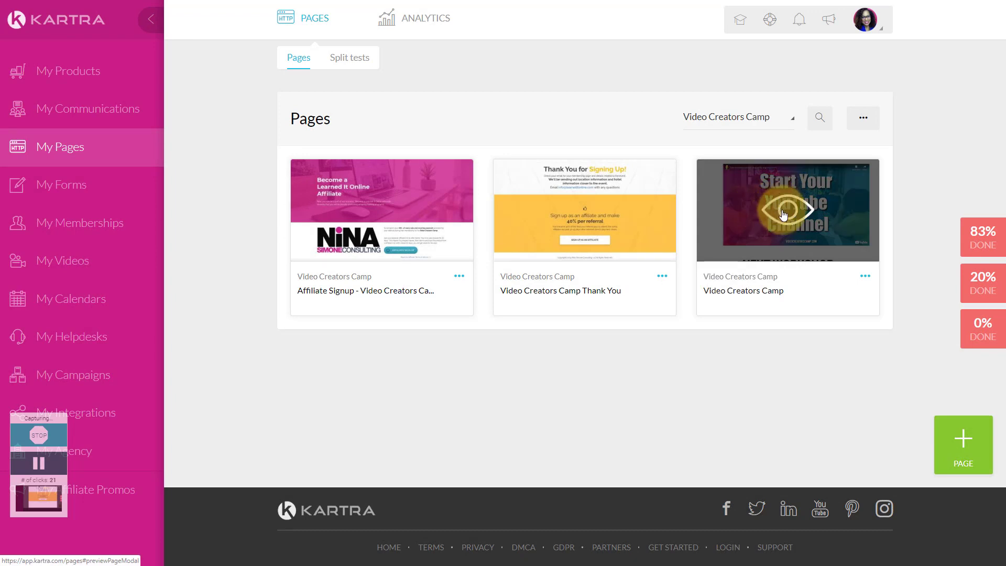
scroll(785, 199, down, 20)
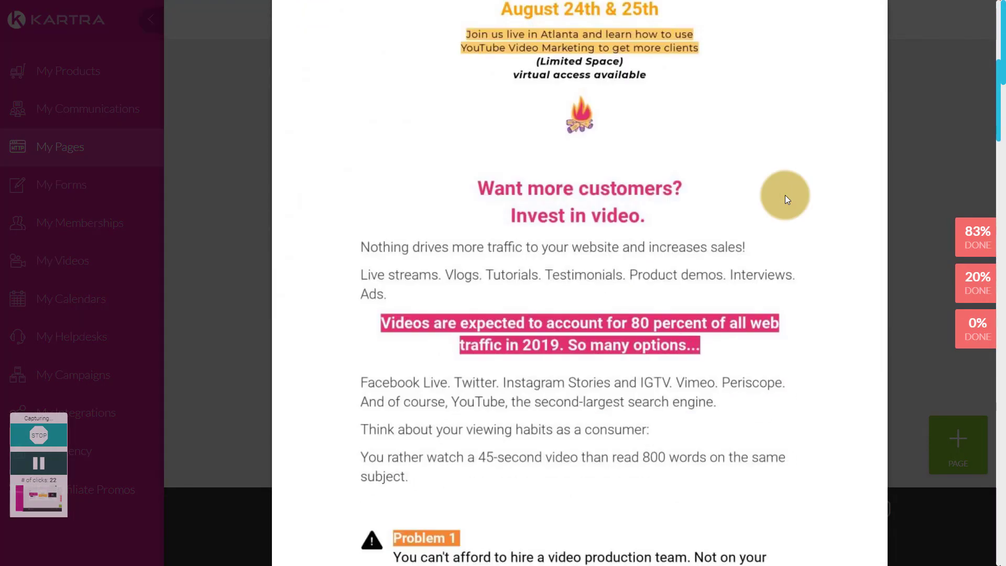
scroll(783, 194, up, 20)
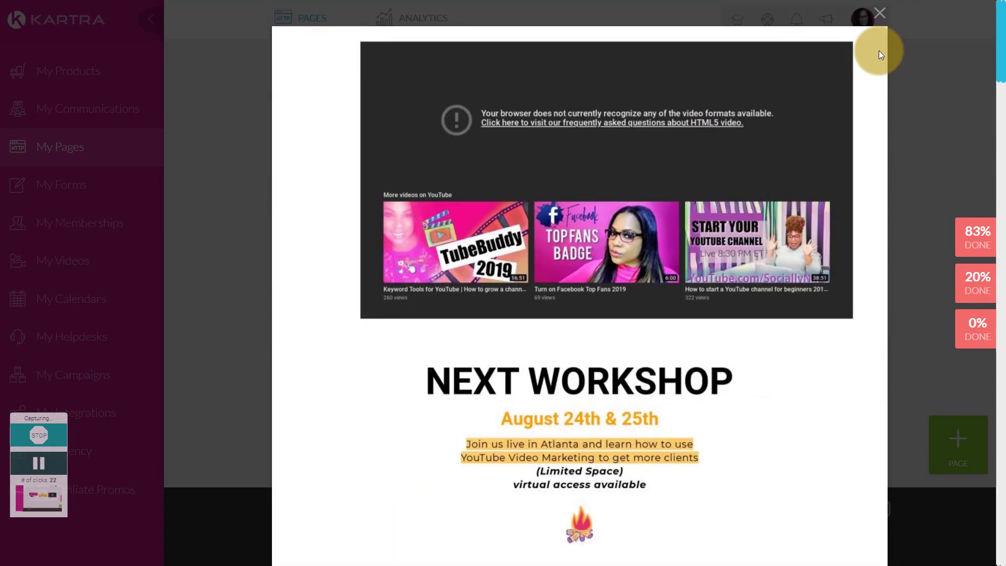
click(880, 13)
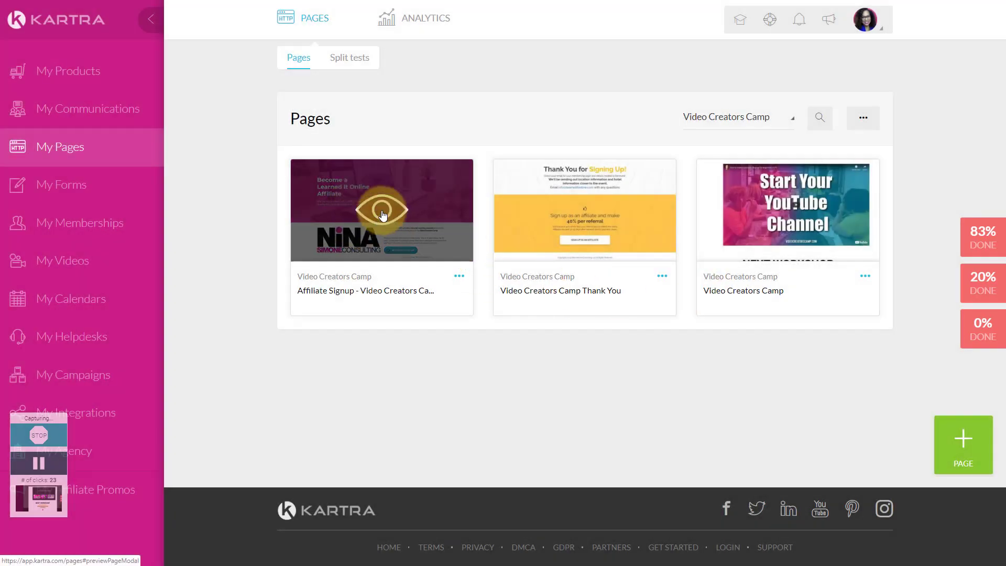
Step: Reset the pages list filter to All categories
click(698, 128)
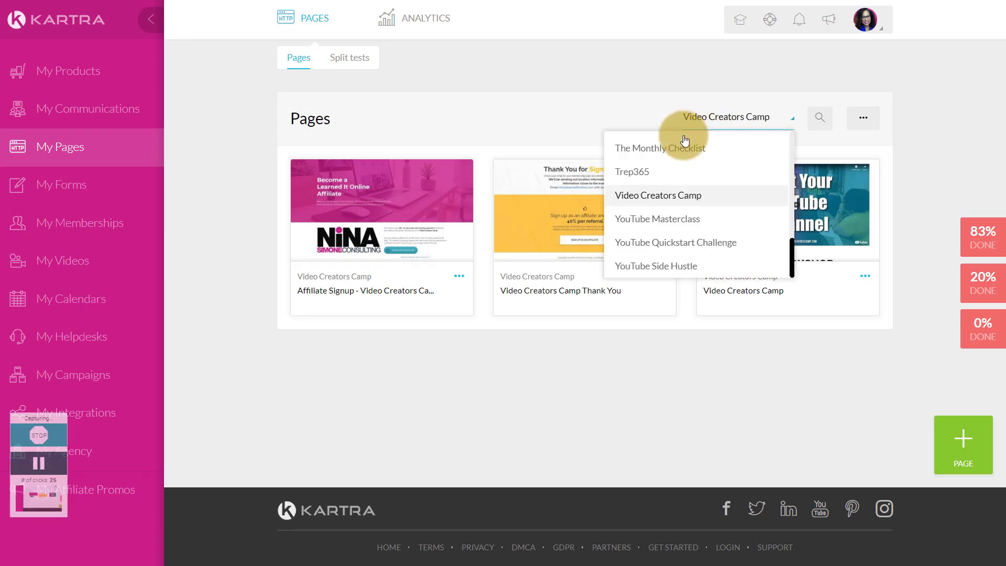
scroll(697, 173, up, 5)
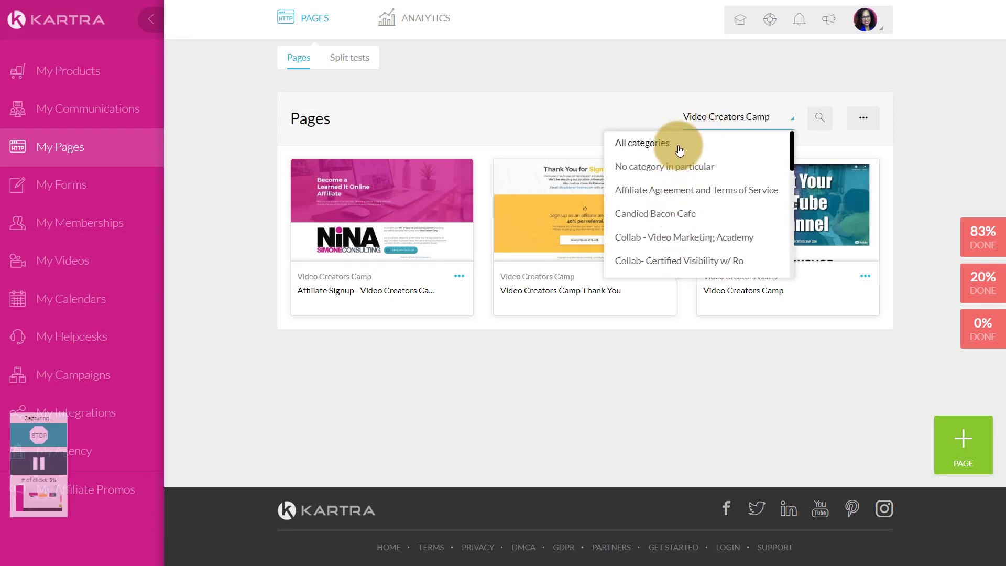
click(653, 143)
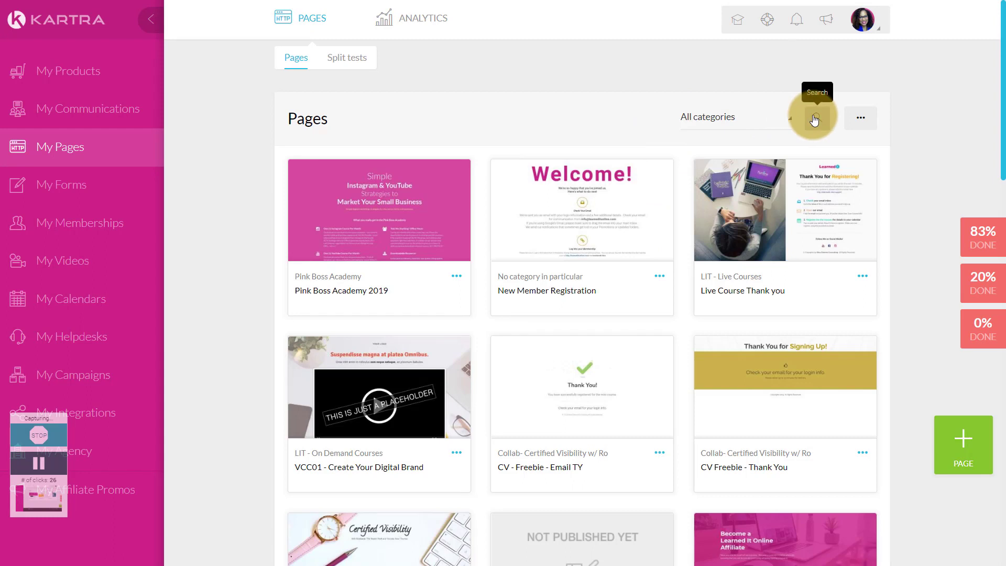
Step: Search the pages for "video", then clear the search and close the search box
click(810, 117)
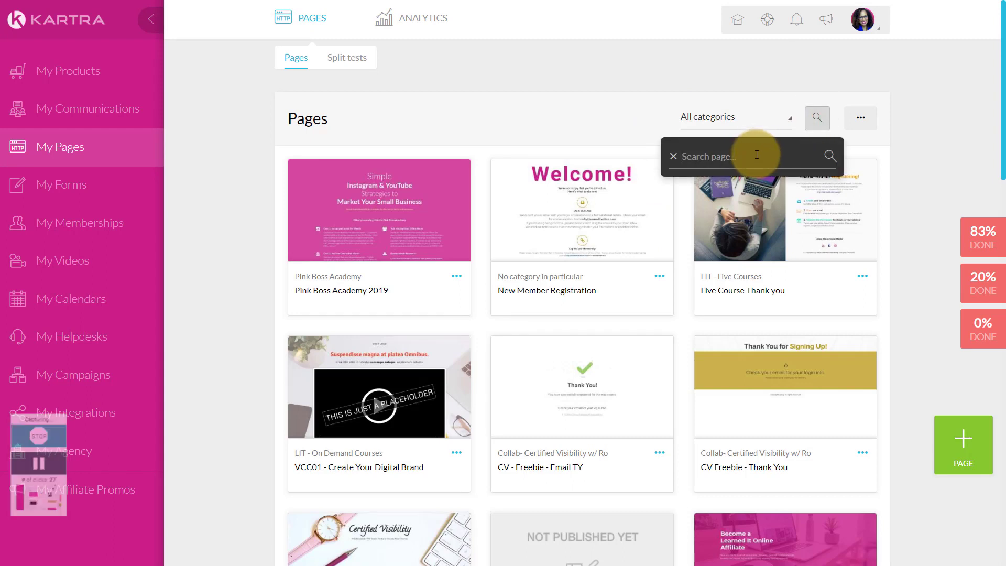
text(c)
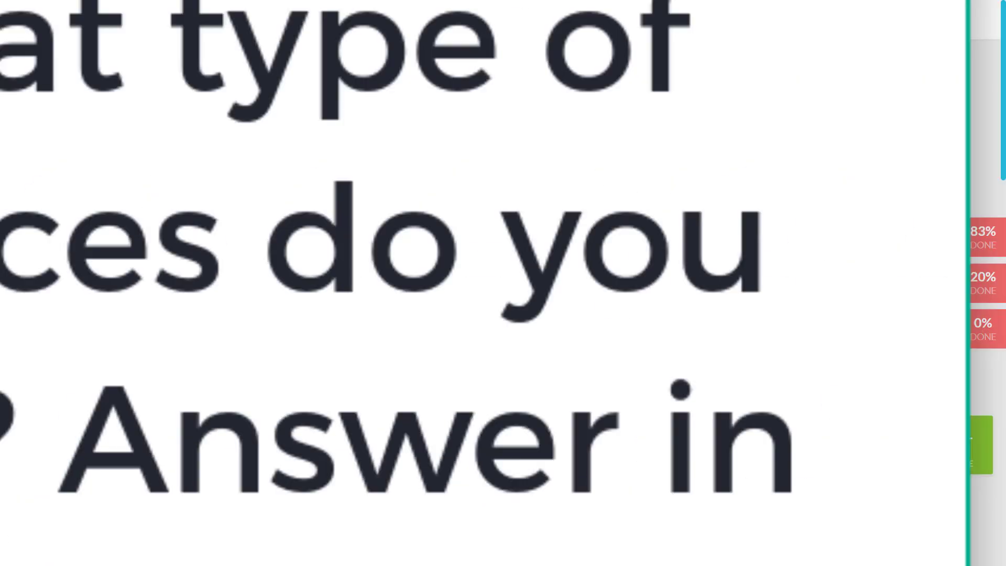
text(ideo)
key(Return)
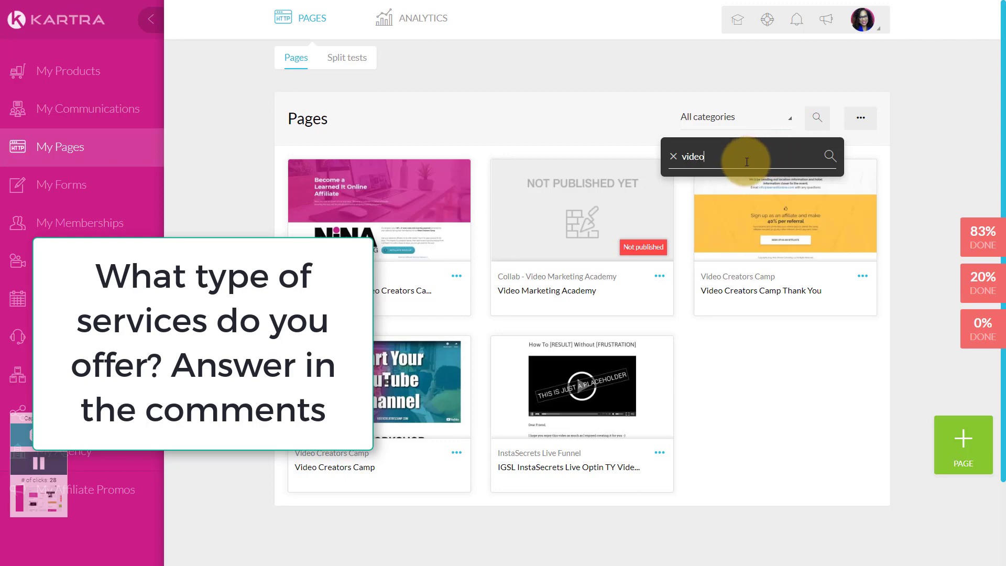
click(673, 156)
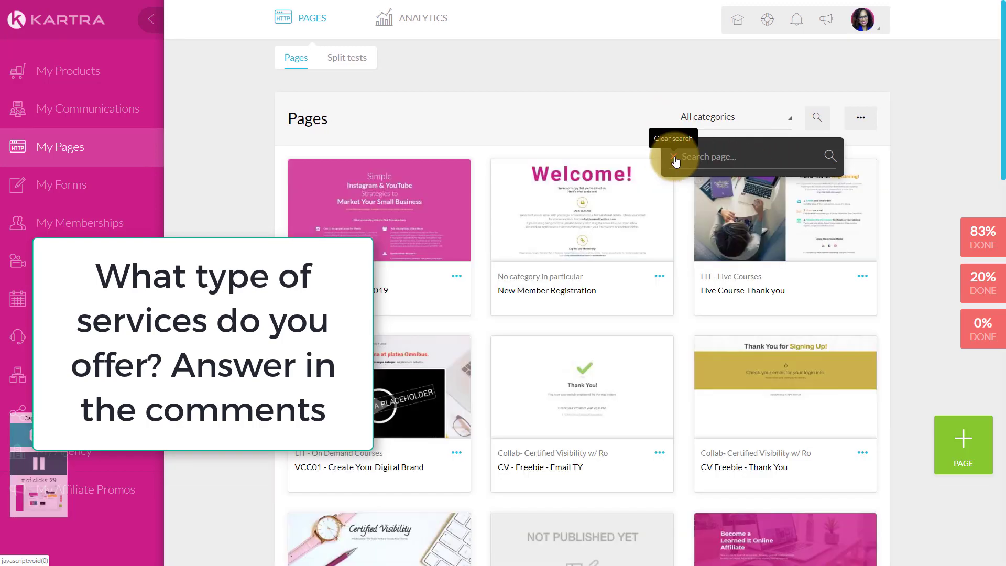
click(676, 157)
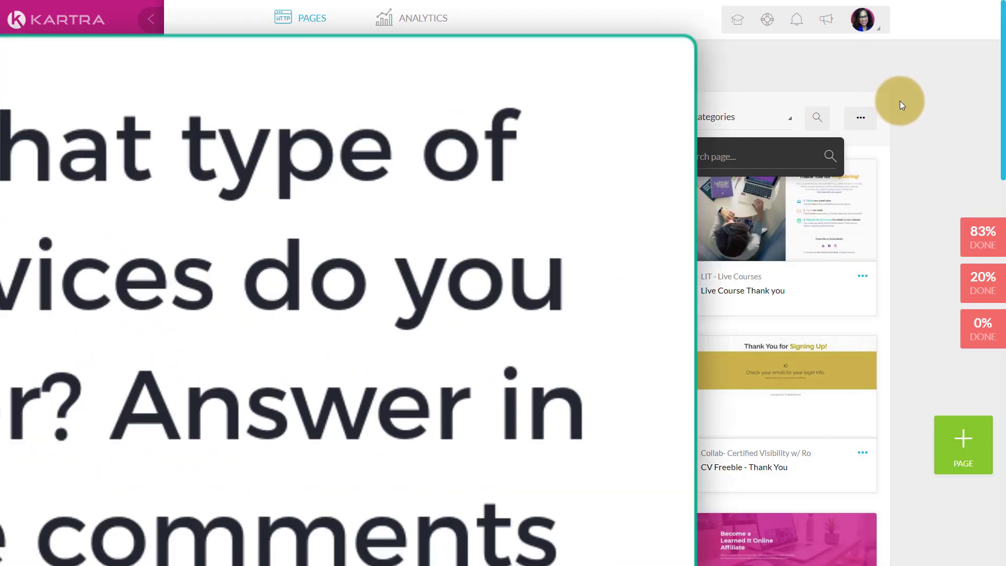
click(901, 101)
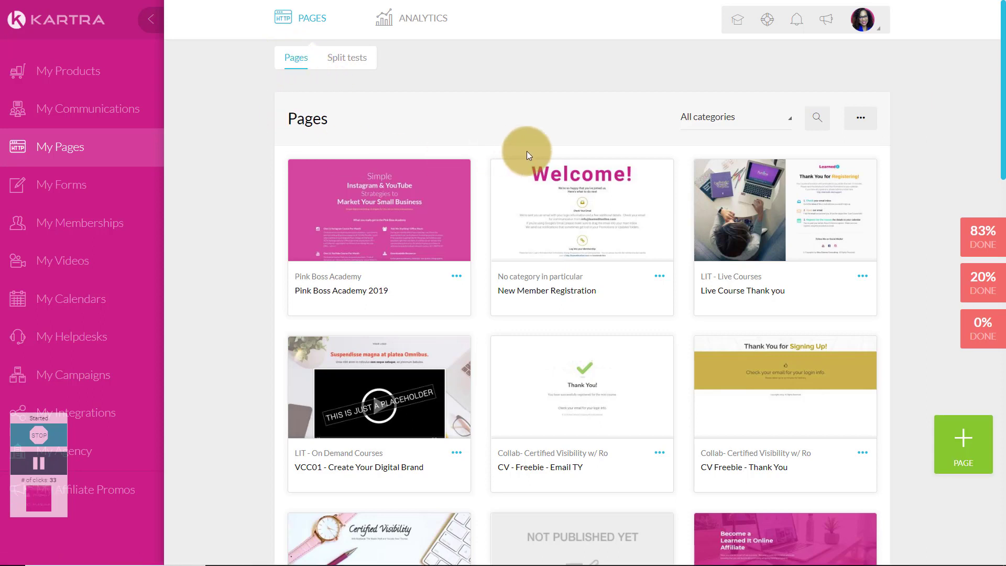
Step: Open the Conversions analytics for the pages
mouse_move(537, 164)
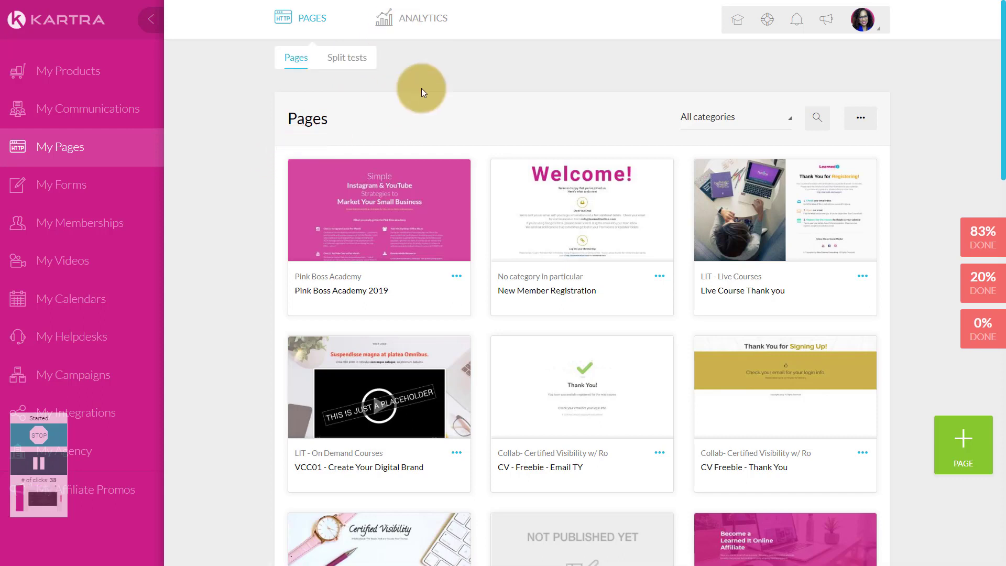
mouse_move(414, 21)
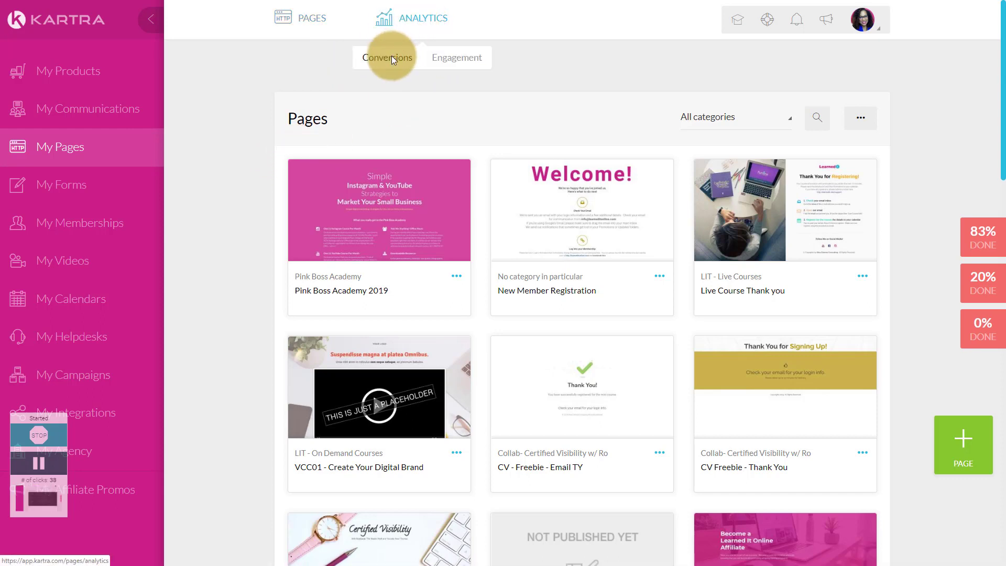
click(394, 61)
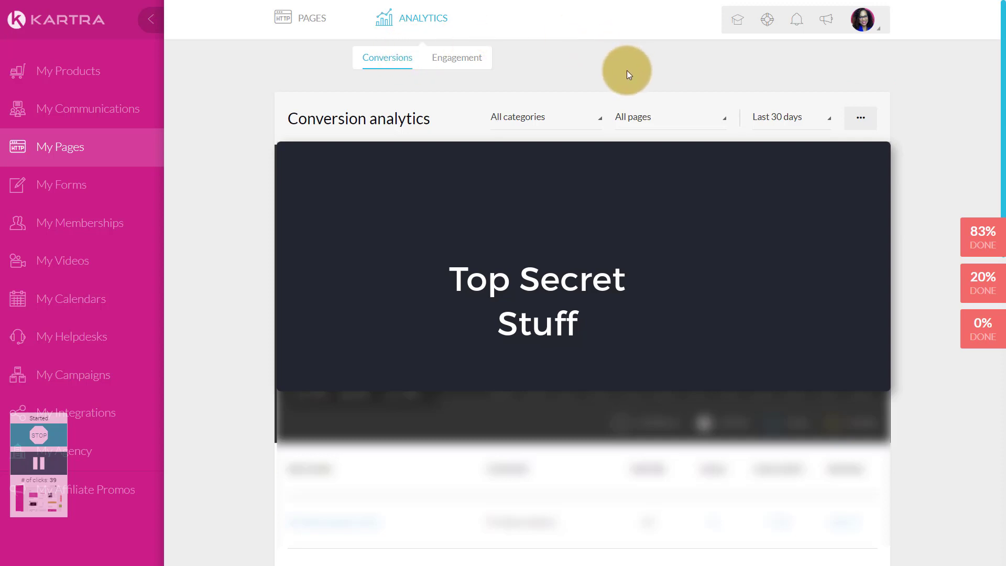
Step: Filter the conversion analytics to The Monthly Checklist category and review its visitor, goal and revenue figures per page
click(557, 119)
click(556, 123)
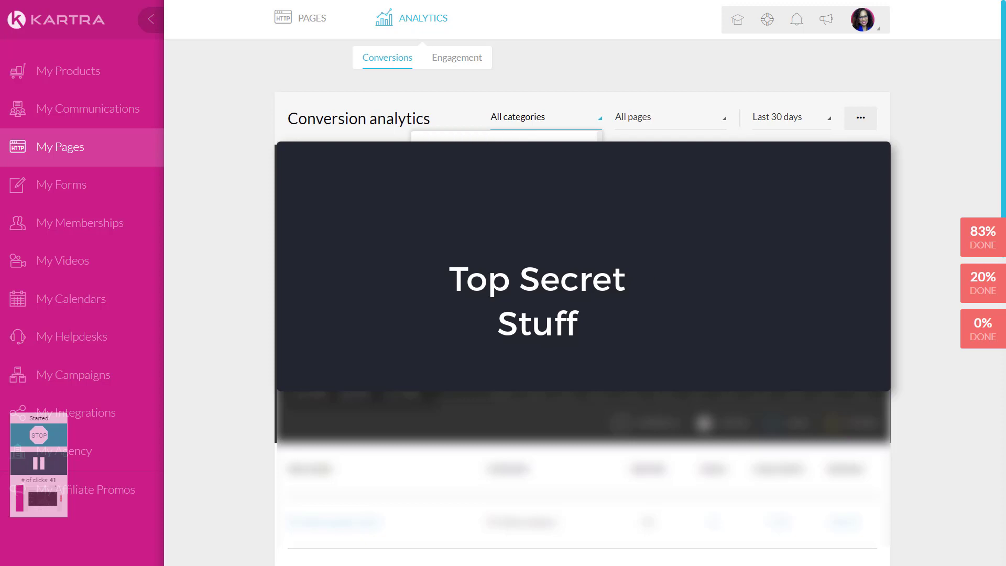
click(503, 252)
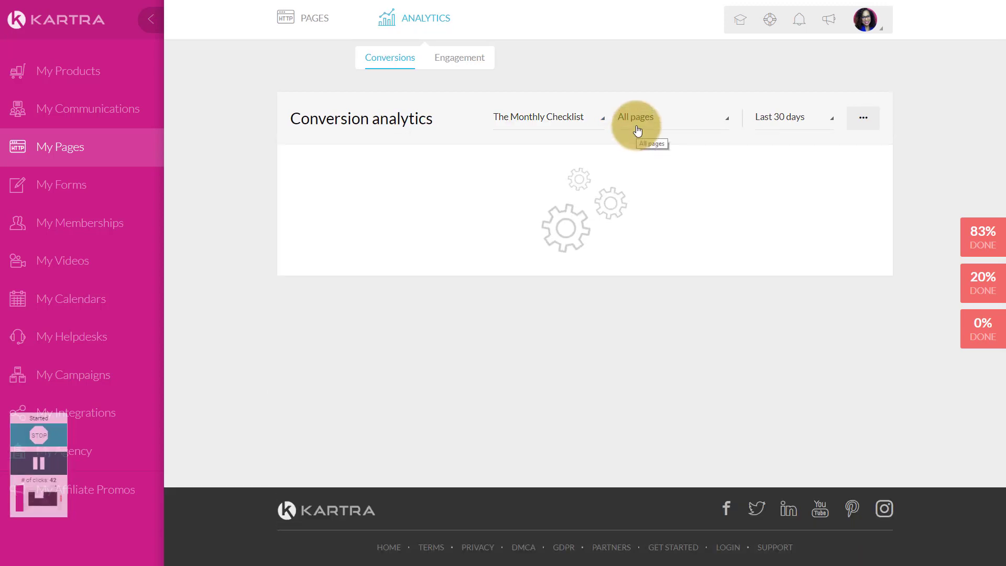
scroll(637, 130, down, 3)
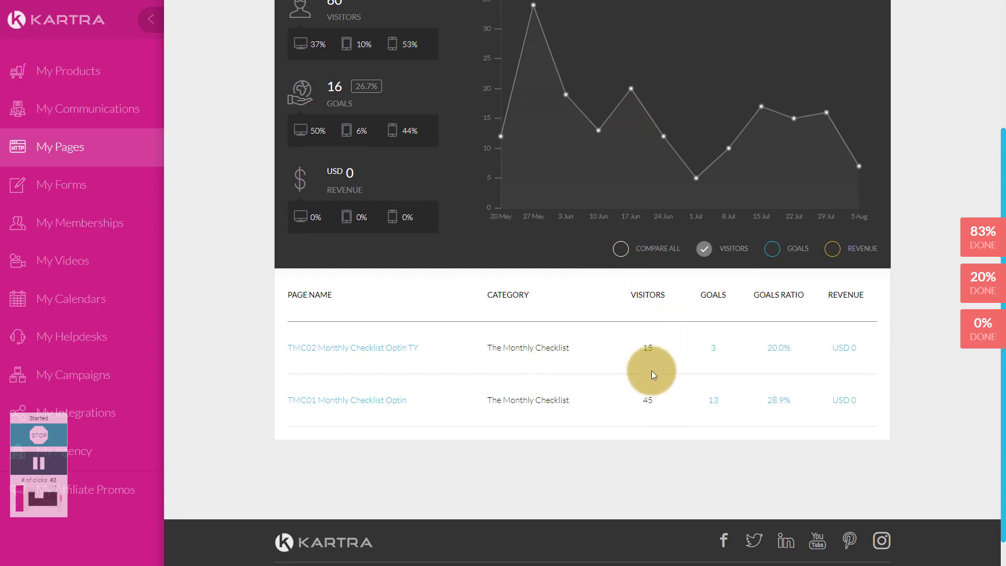
scroll(647, 354, up, 3)
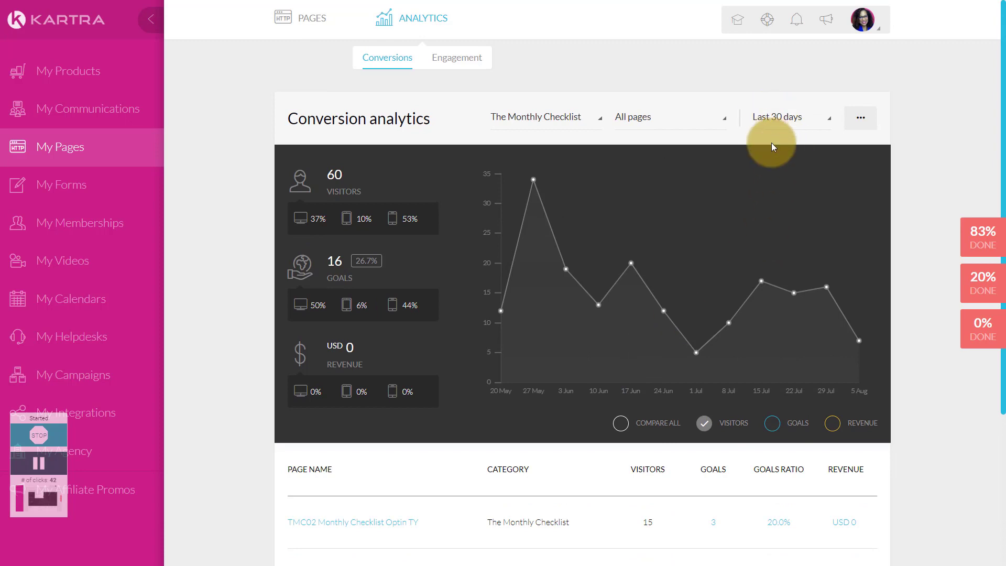
Step: Examine the per-page goals and the revenue breakdown for The Monthly Checklist, and check the available date ranges
scroll(771, 157, down, 4)
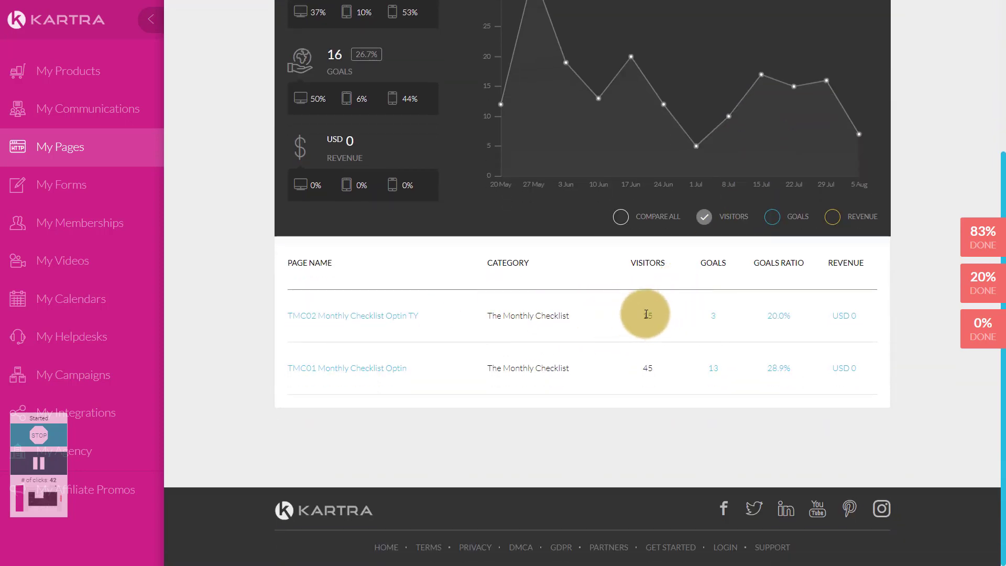
click(713, 316)
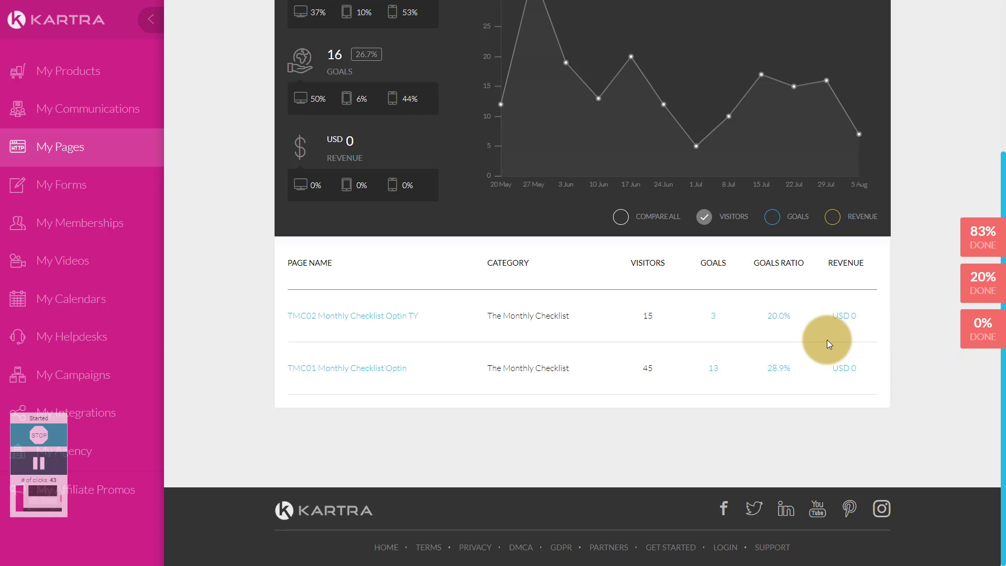
scroll(805, 337, up, 3)
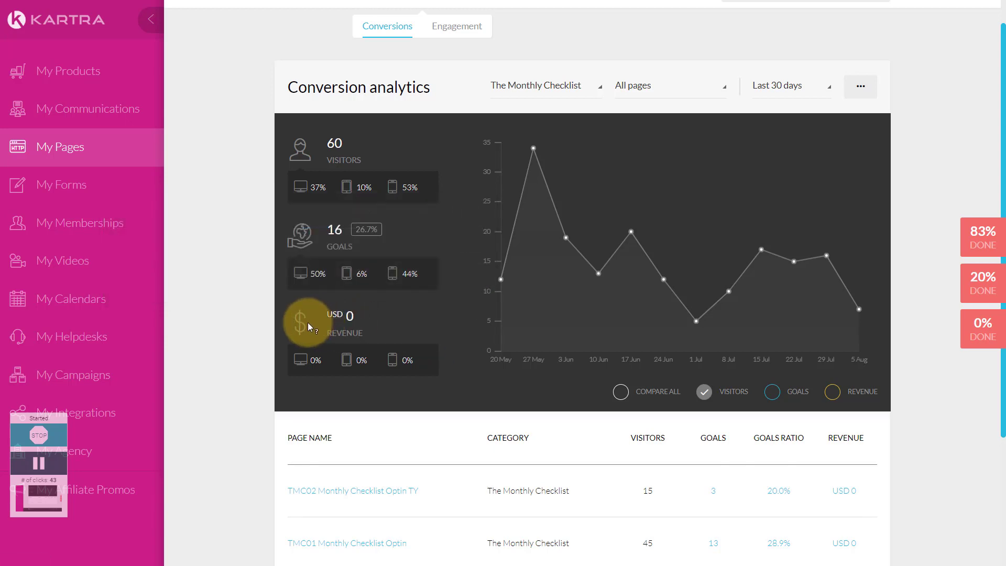
mouse_move(303, 323)
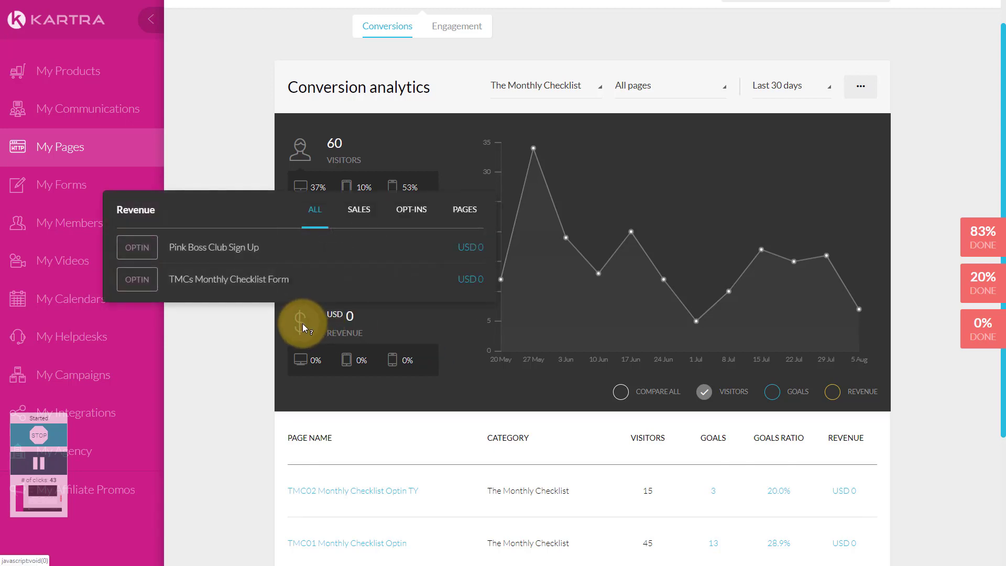
click(774, 88)
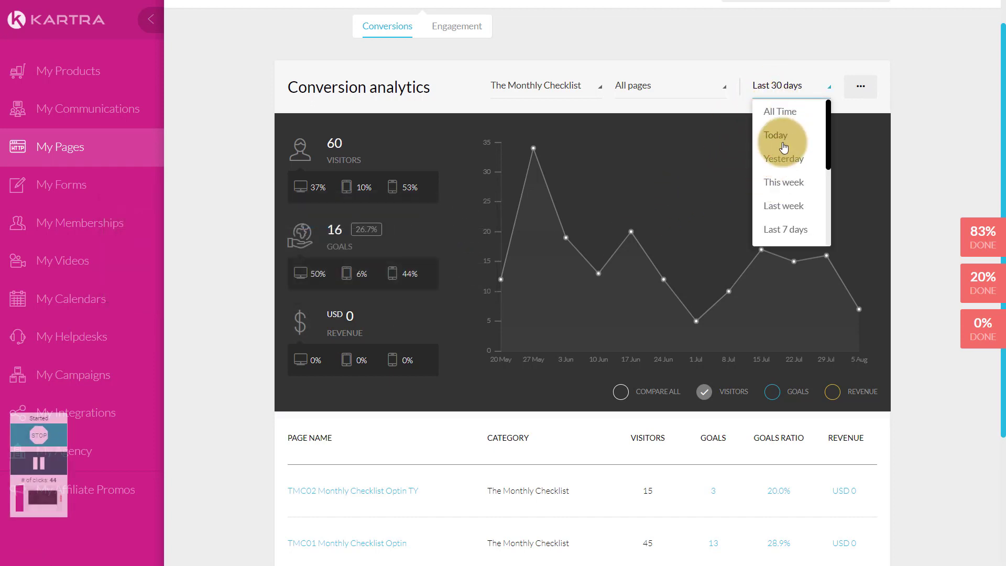
click(908, 171)
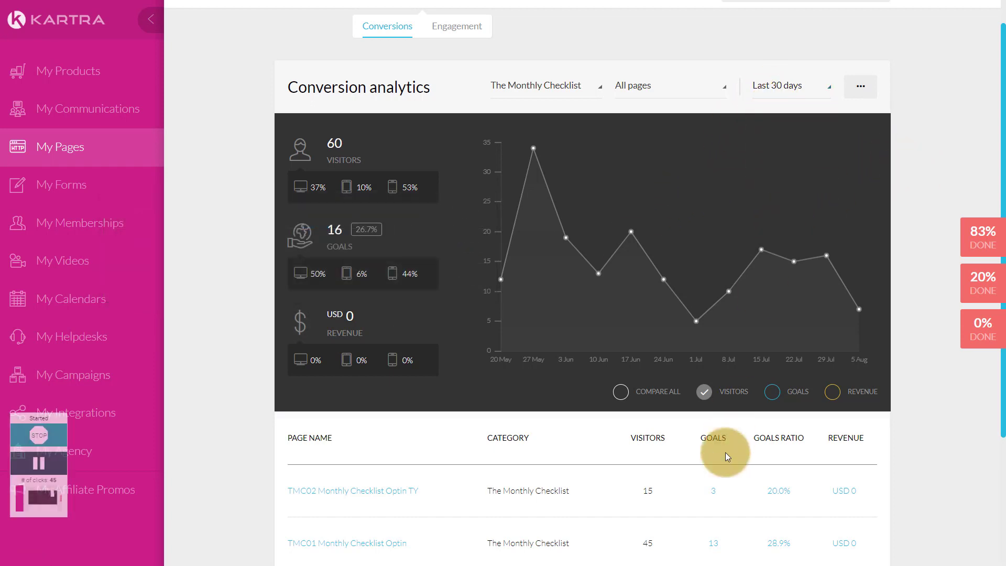
Step: View the conversion chart by goals, by revenue and with all metrics compared, ending on visitors only
click(773, 393)
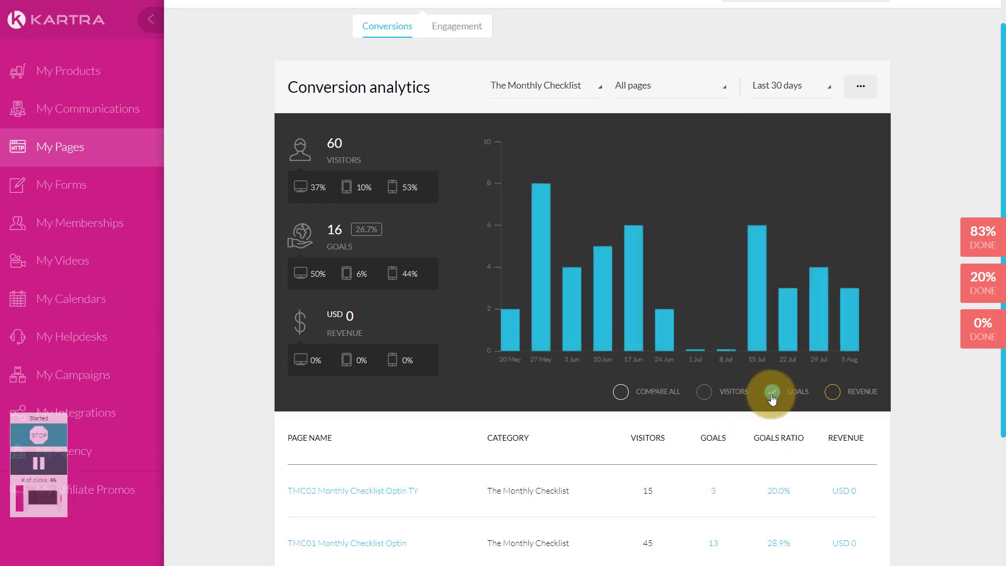
click(829, 397)
click(659, 394)
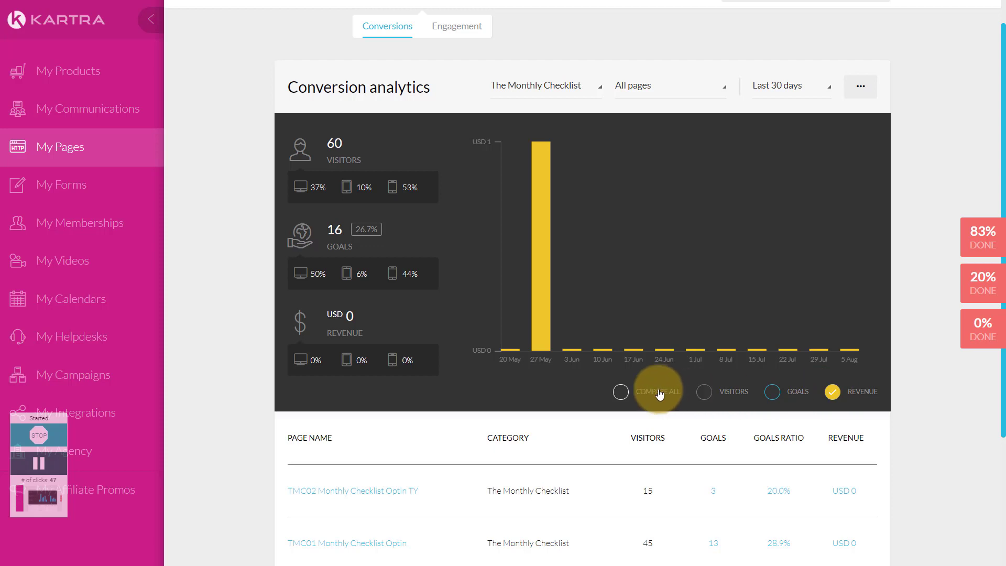
click(622, 394)
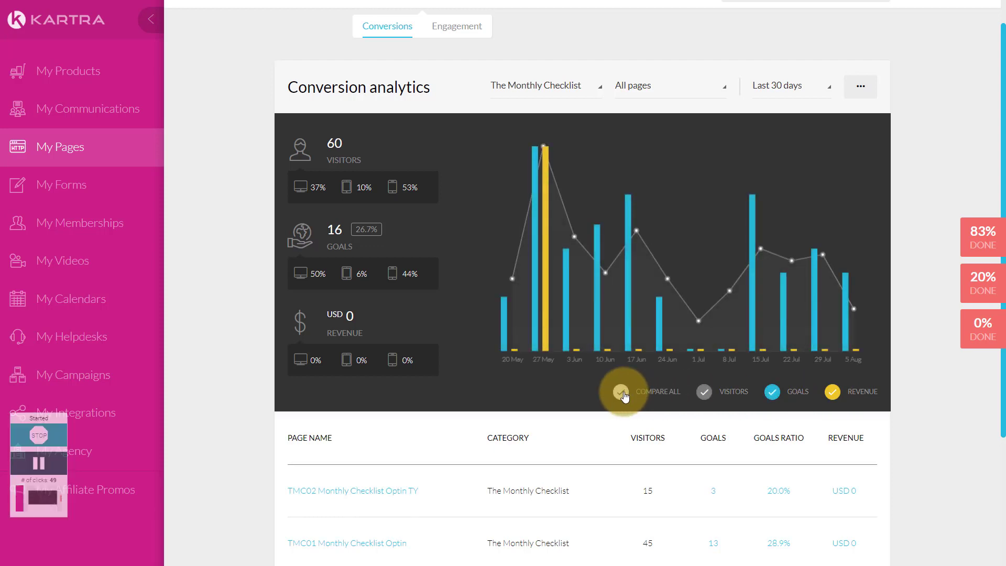
click(623, 394)
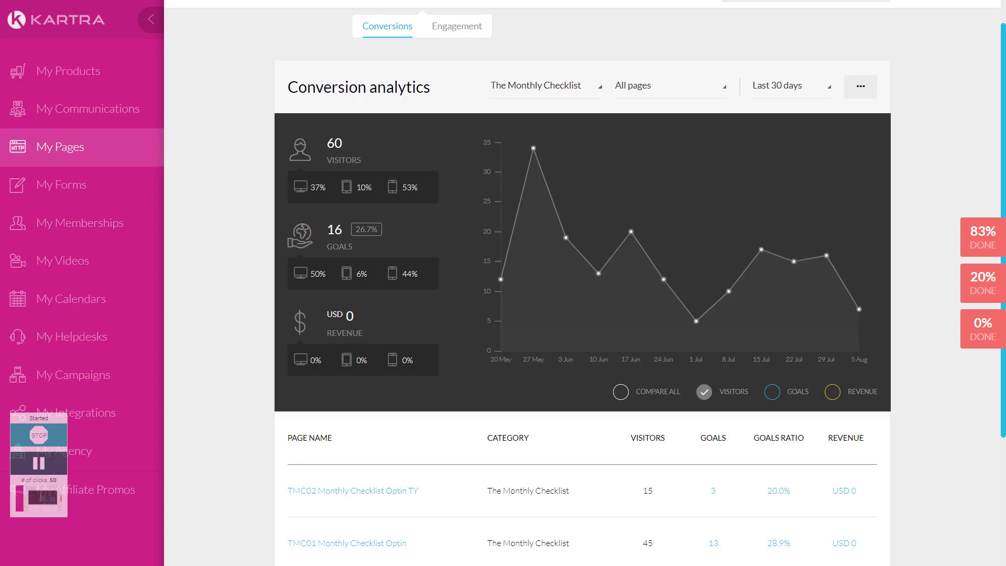
Step: Open the Engagement analytics and filter them to the Video Creators Camp category
click(444, 34)
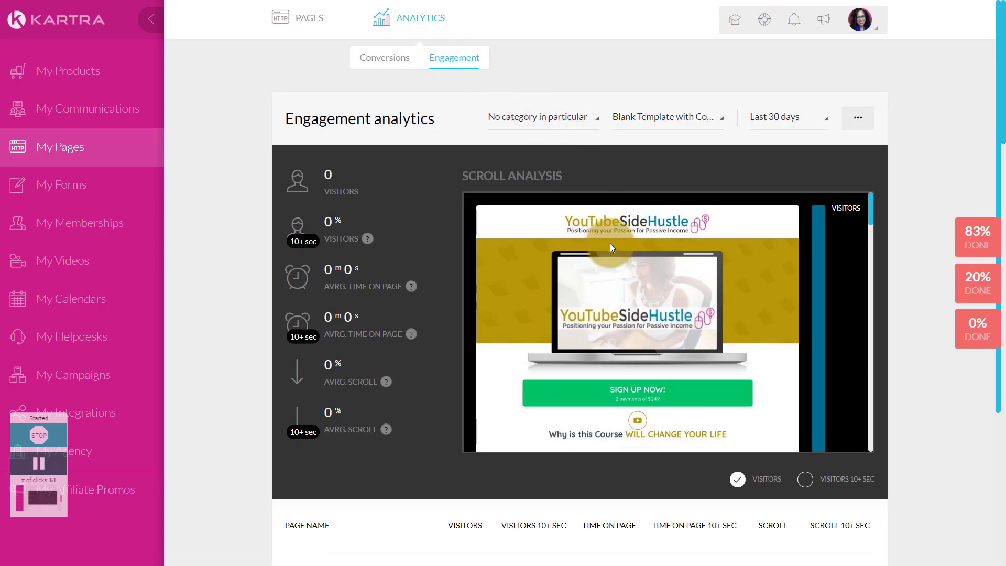
scroll(610, 243, down, 4)
scroll(610, 243, up, 4)
click(551, 116)
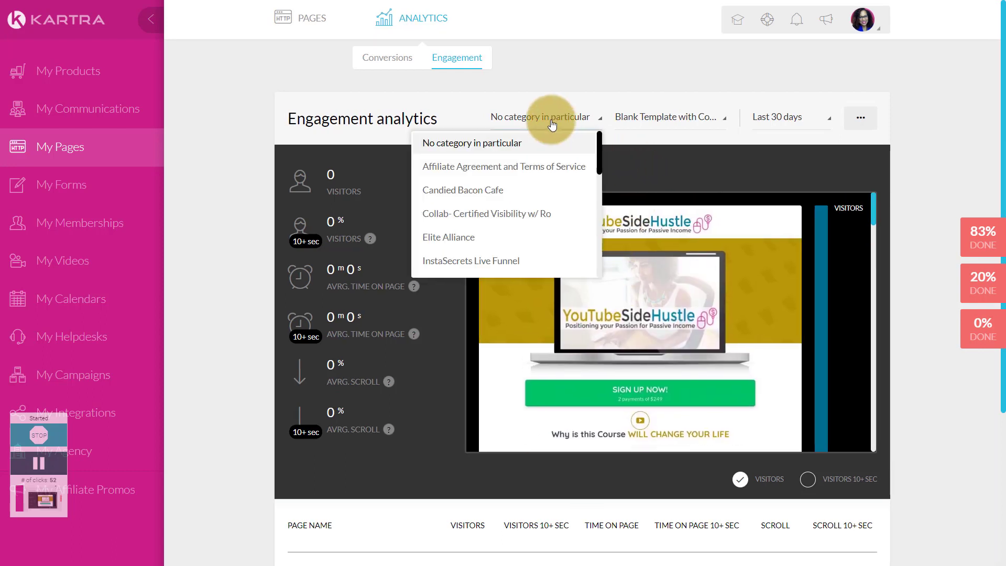
scroll(546, 174, down, 2)
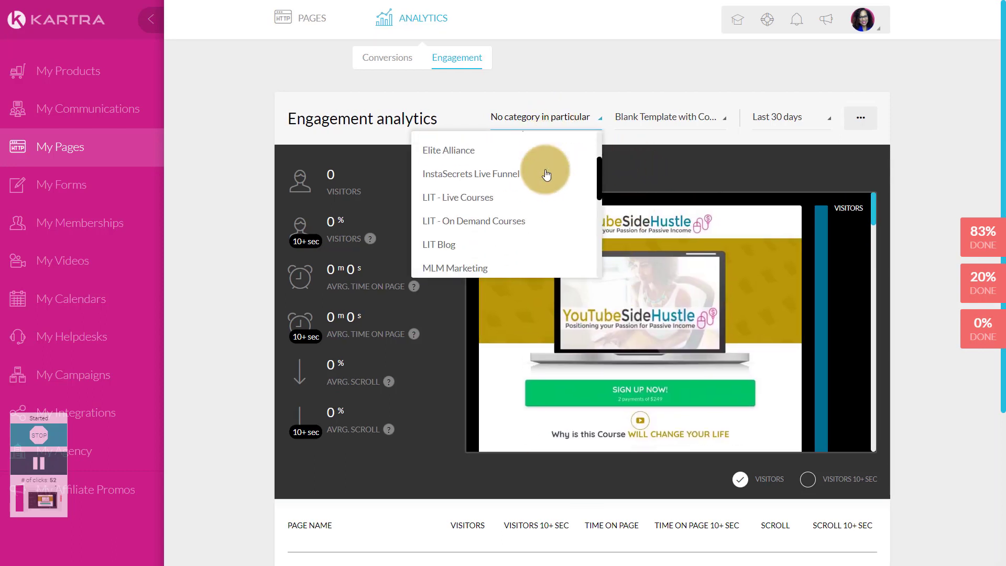
scroll(547, 175, down, 3)
scroll(547, 174, down, 3)
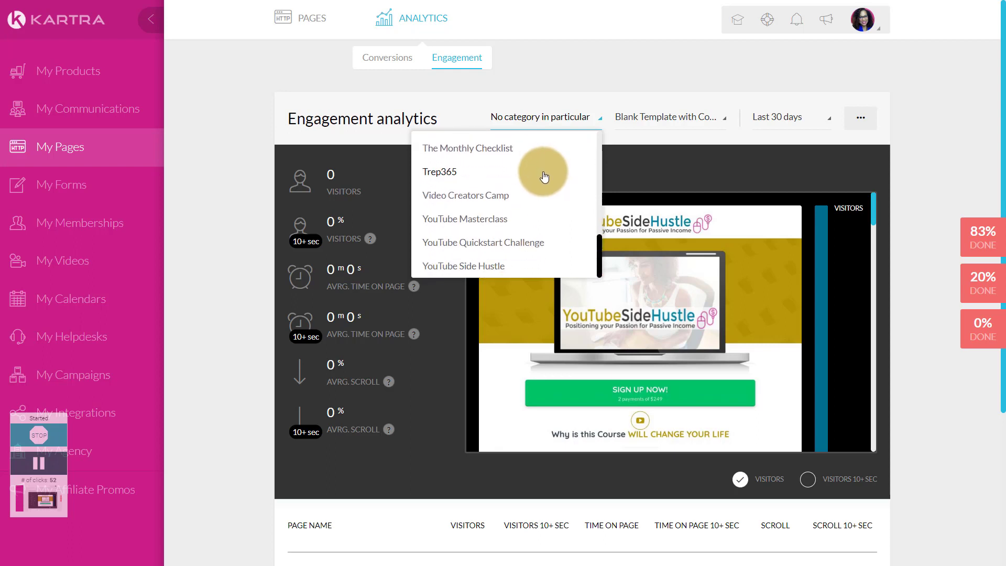
click(483, 197)
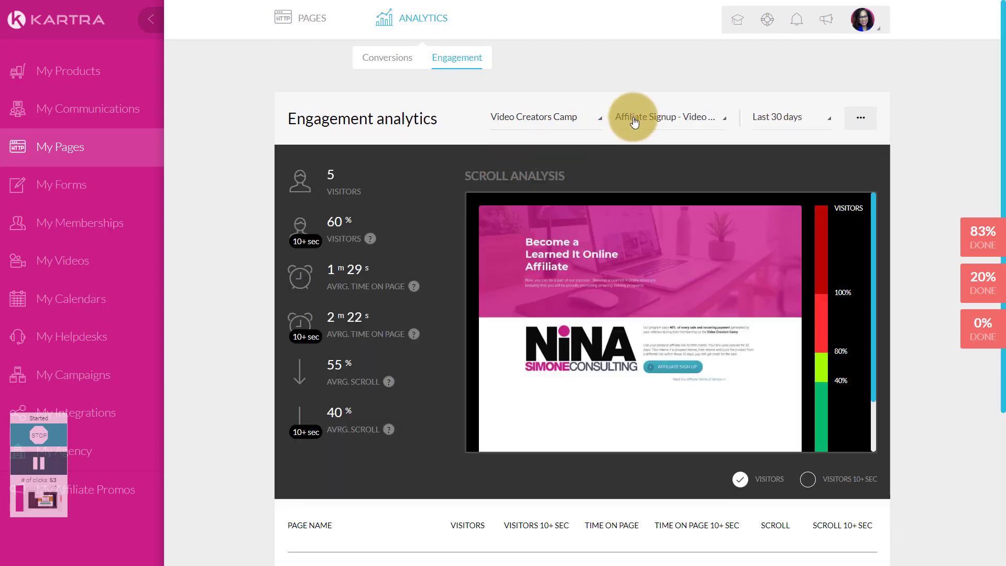
Step: Show the engagement analytics of the Video Creators Camp page for All Time
click(635, 120)
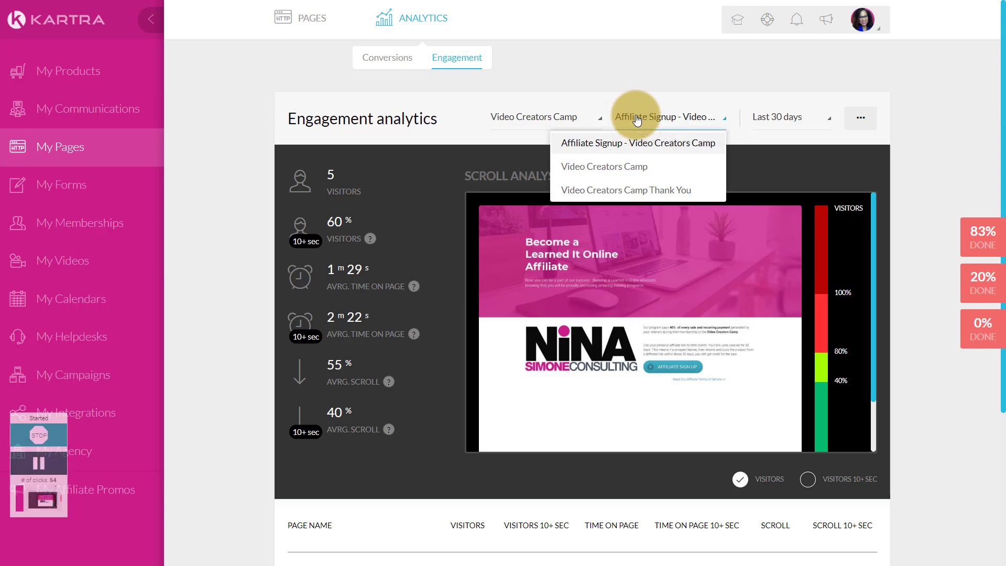
click(620, 168)
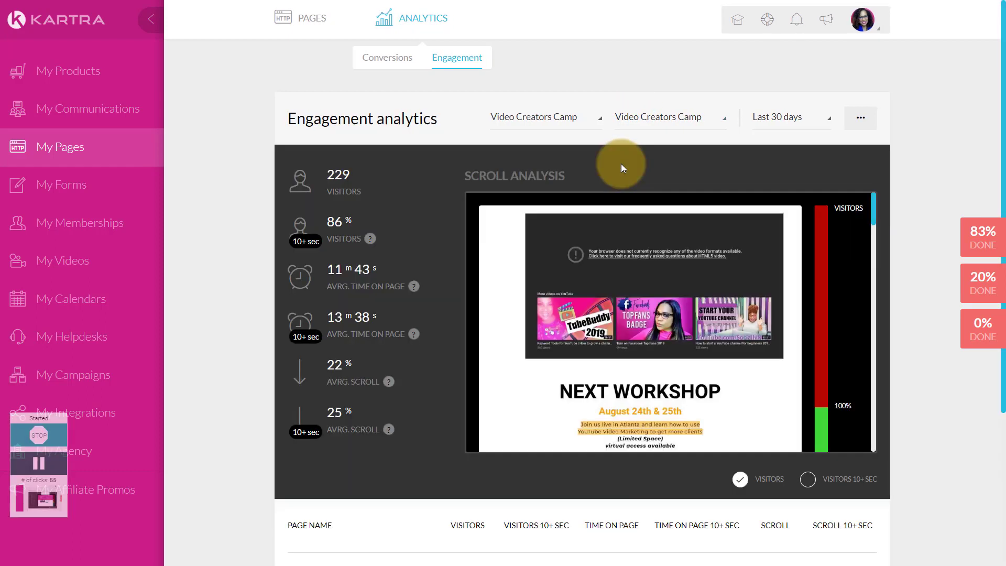
click(773, 116)
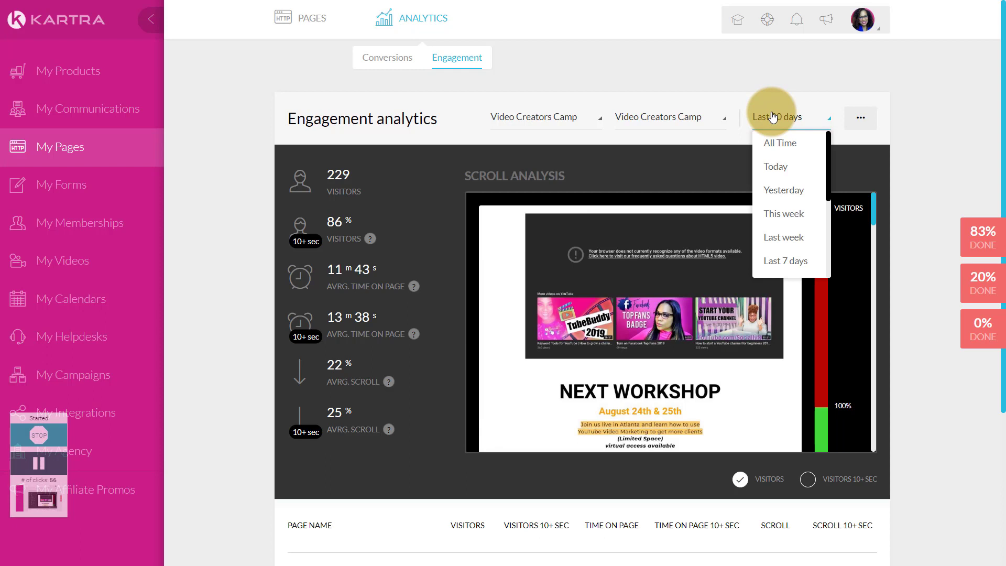
click(770, 145)
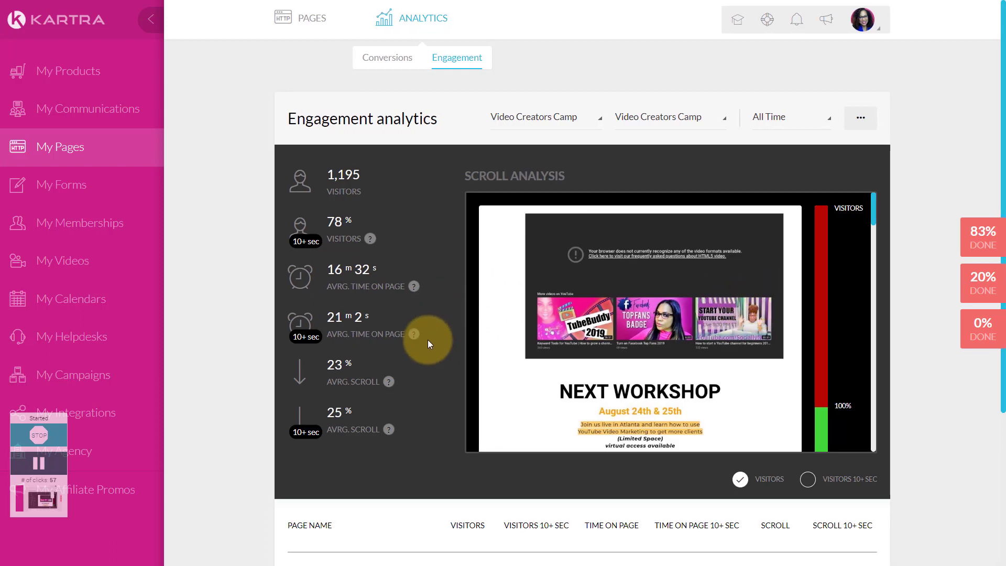
Step: Examine the average time on page and how far visitors scroll through the Video Creators Camp page in the scroll analysis
mouse_move(418, 336)
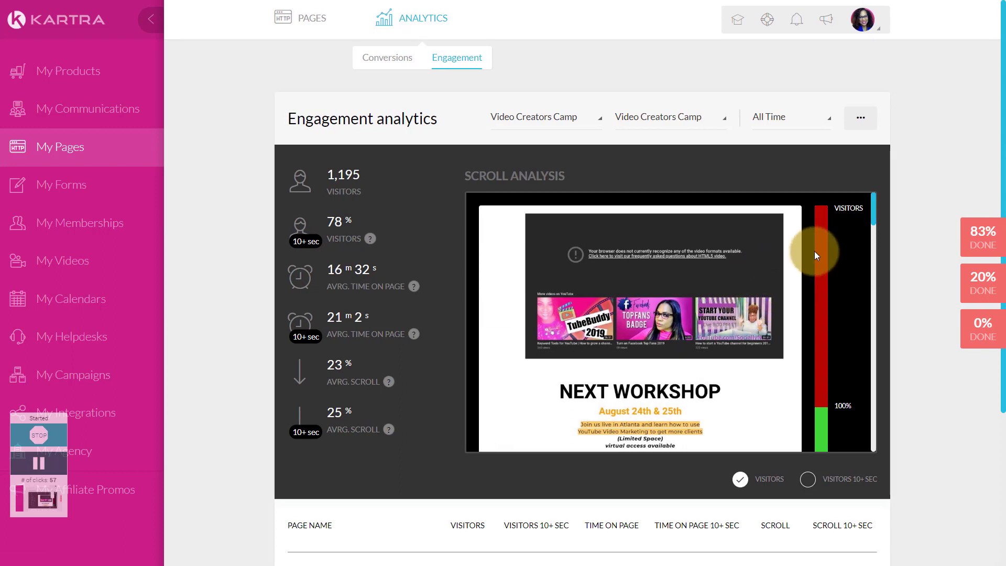
scroll(814, 263, down, 4)
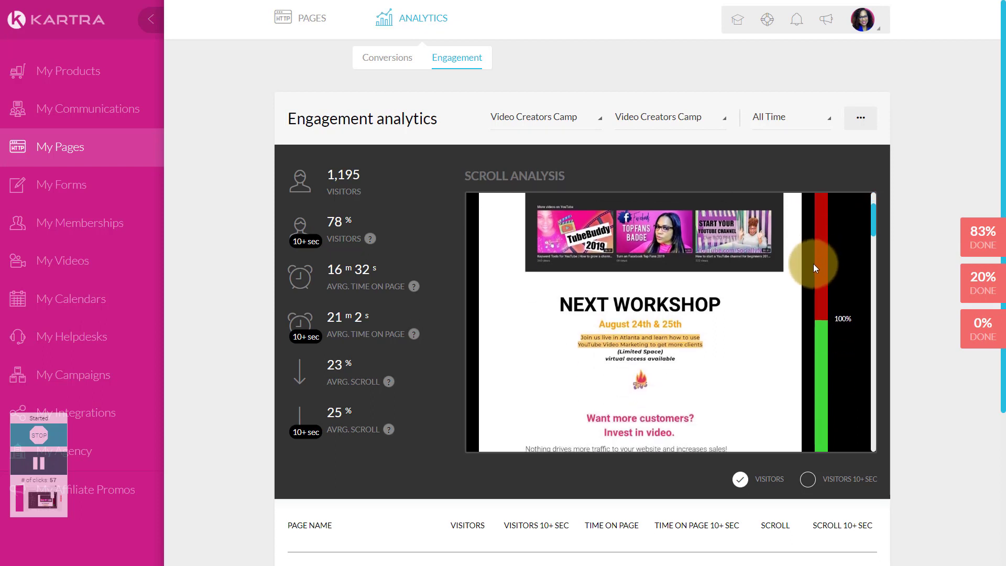
scroll(785, 294, down, 3)
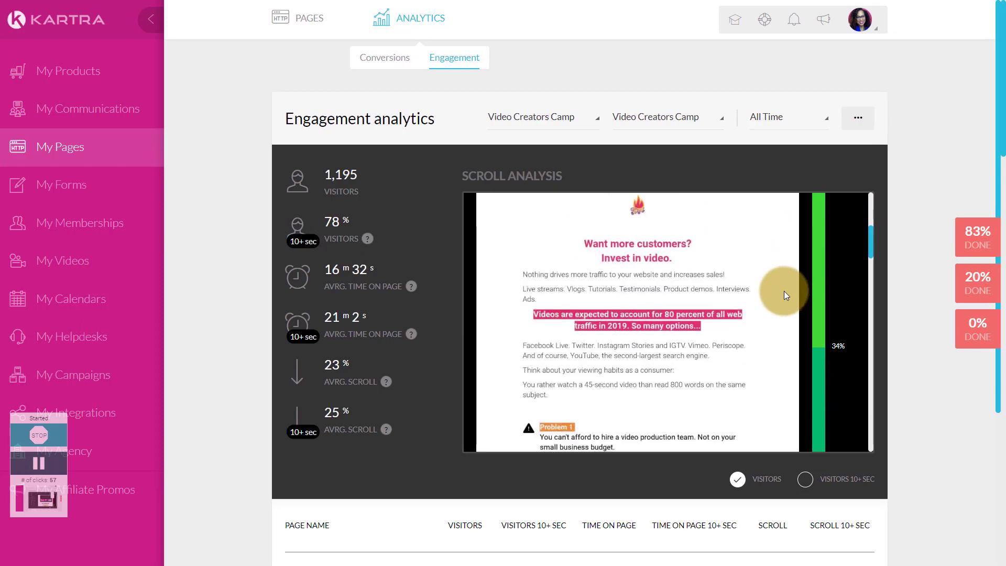
scroll(784, 293, down, 1)
scroll(784, 295, down, 2)
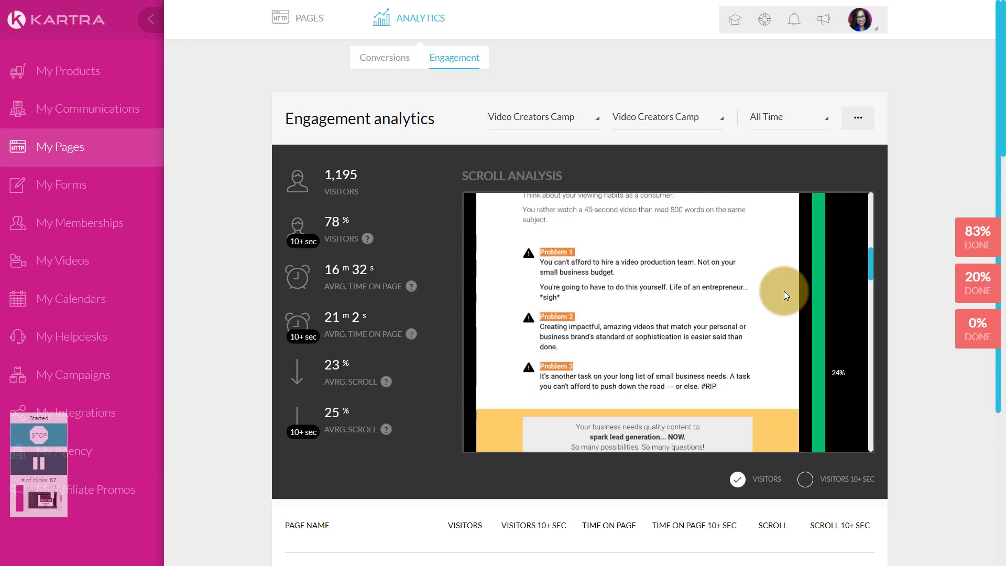
scroll(784, 291, down, 2)
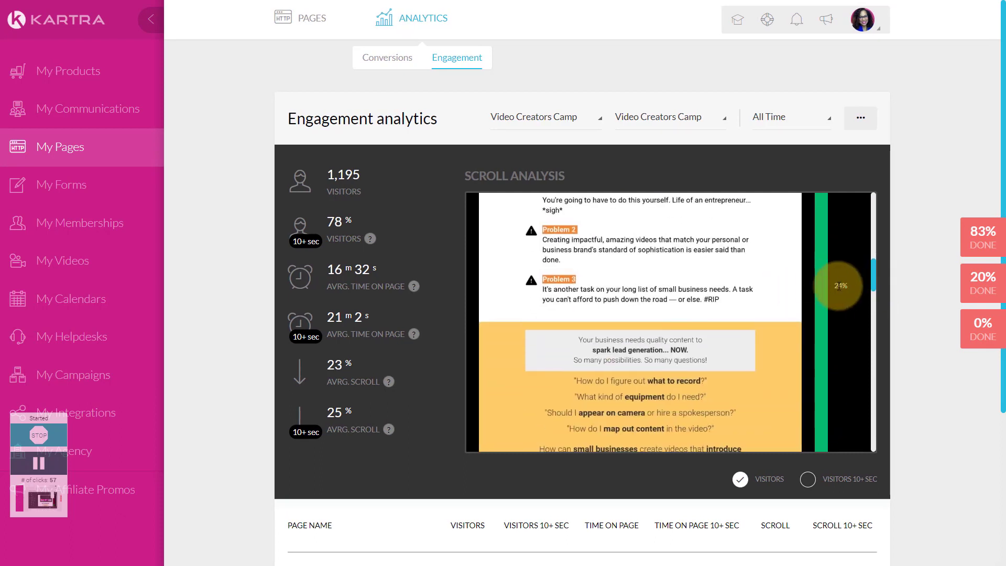
scroll(837, 288, down, 6)
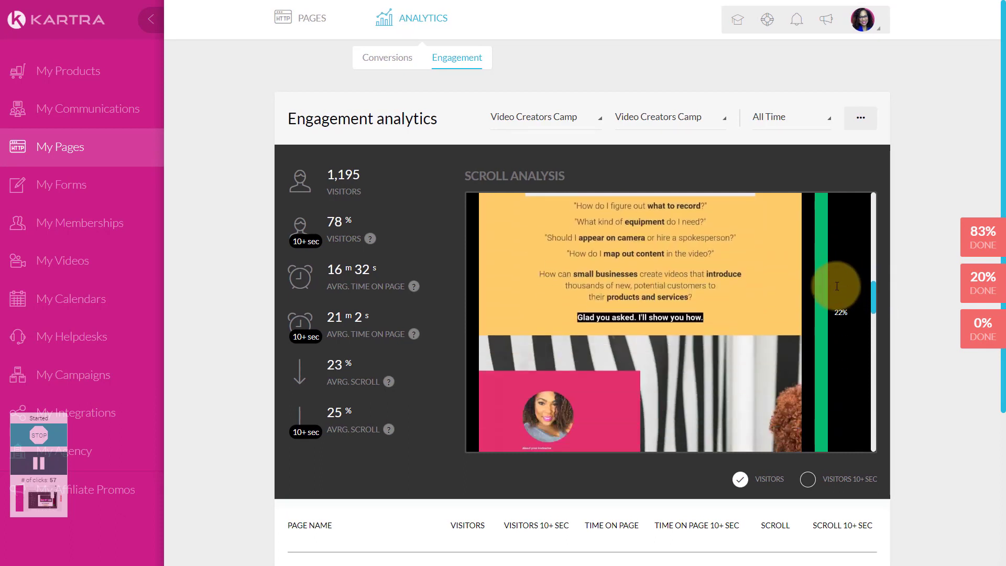
scroll(836, 285, down, 6)
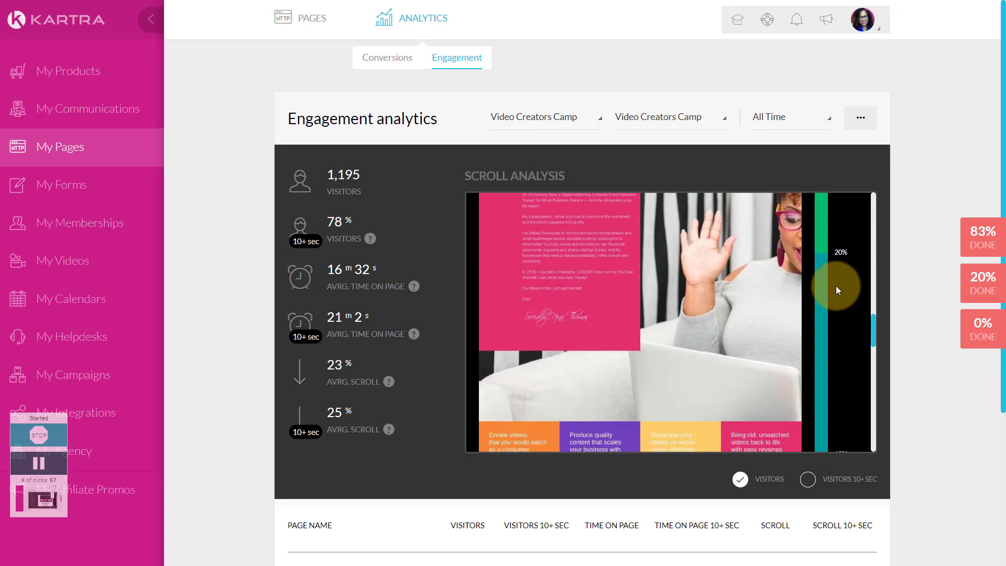
scroll(836, 285, up, 3)
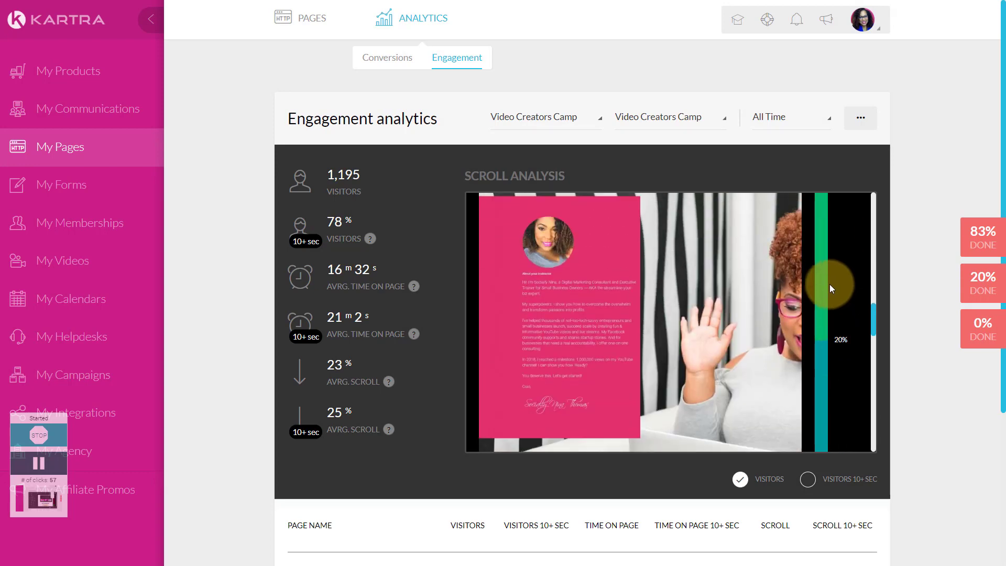
scroll(829, 284, down, 3)
scroll(829, 284, down, 4)
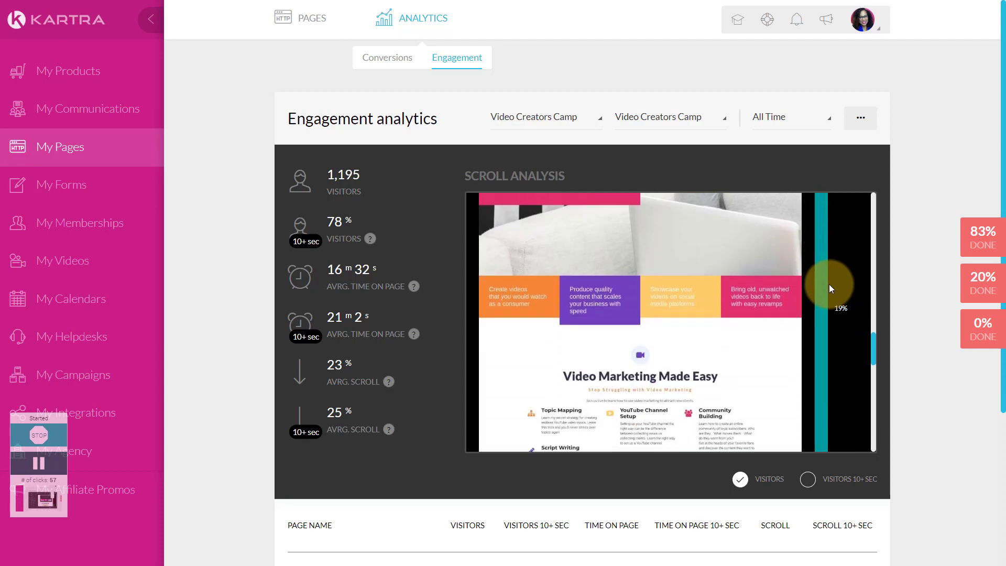
scroll(829, 284, down, 5)
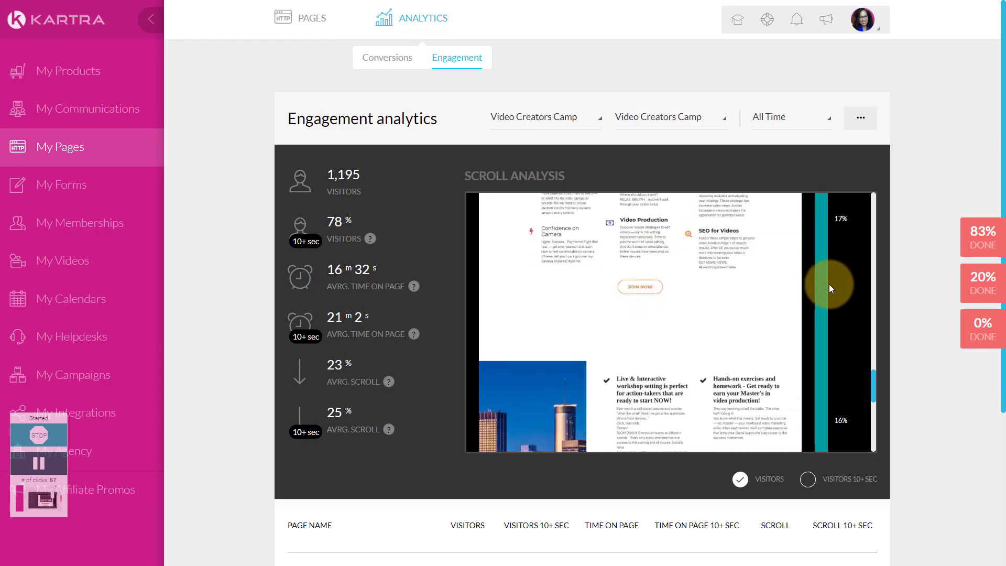
scroll(829, 284, down, 2)
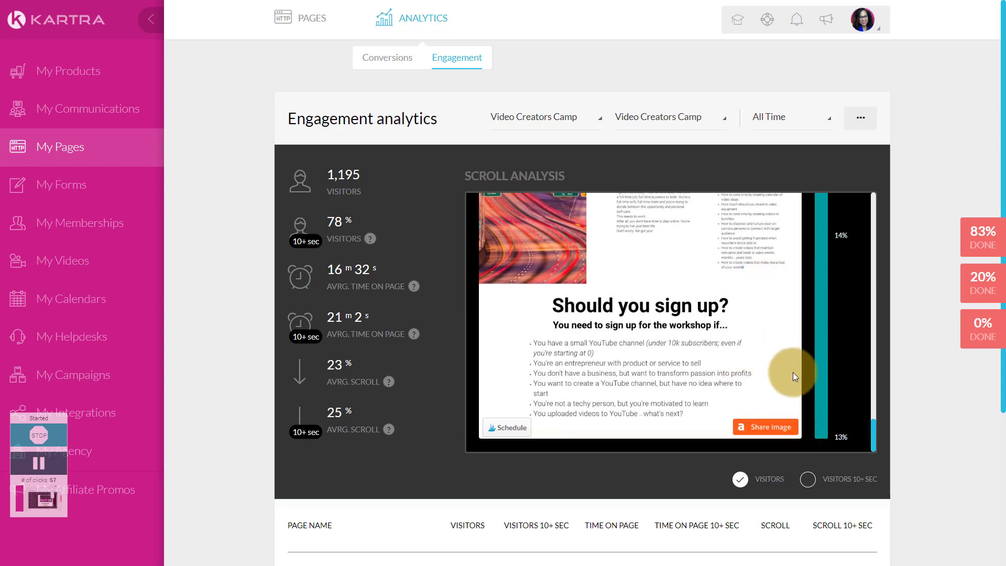
scroll(797, 371, up, 3)
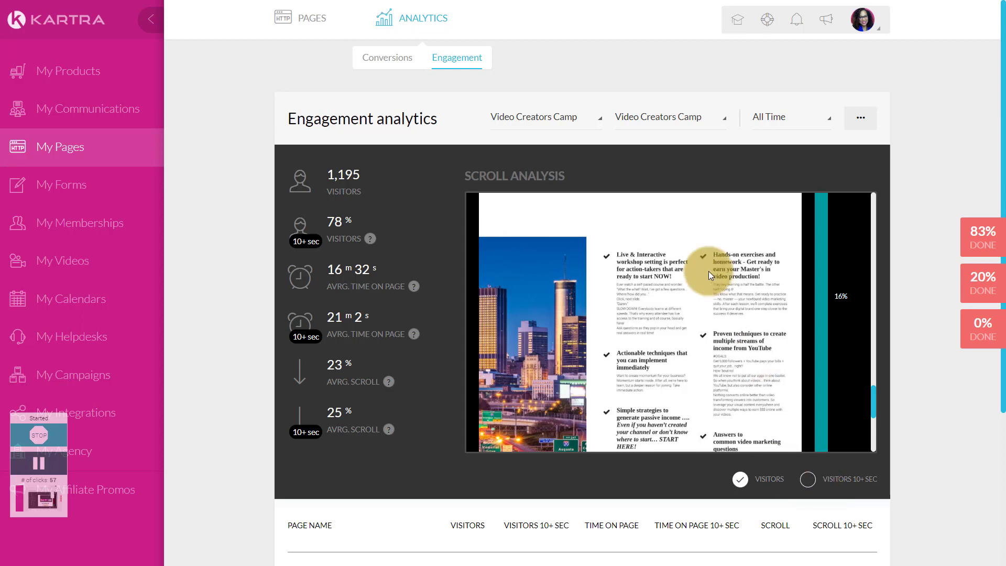
Step: Return to the pages list and start creating a new page
mouse_move(309, 19)
click(297, 58)
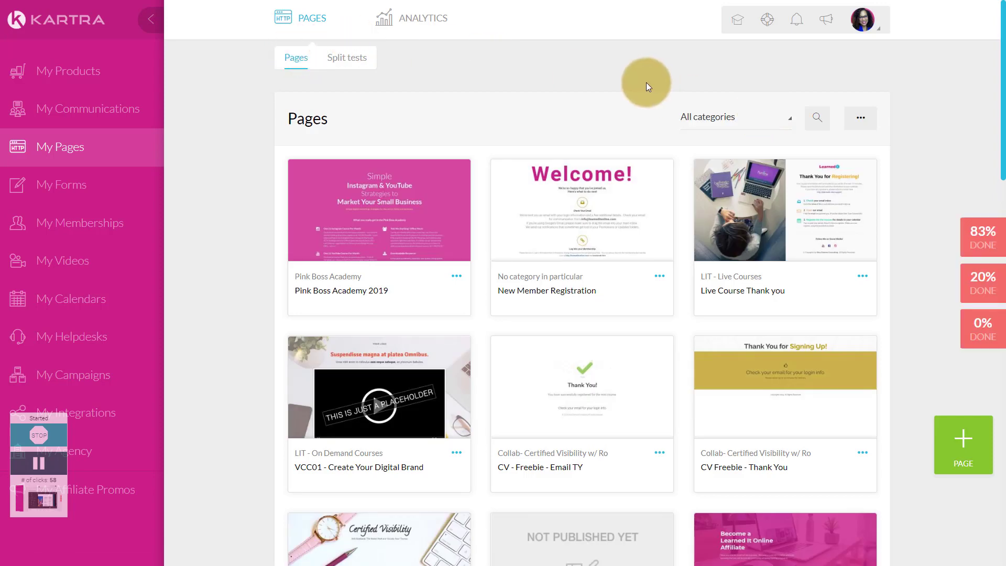
click(955, 443)
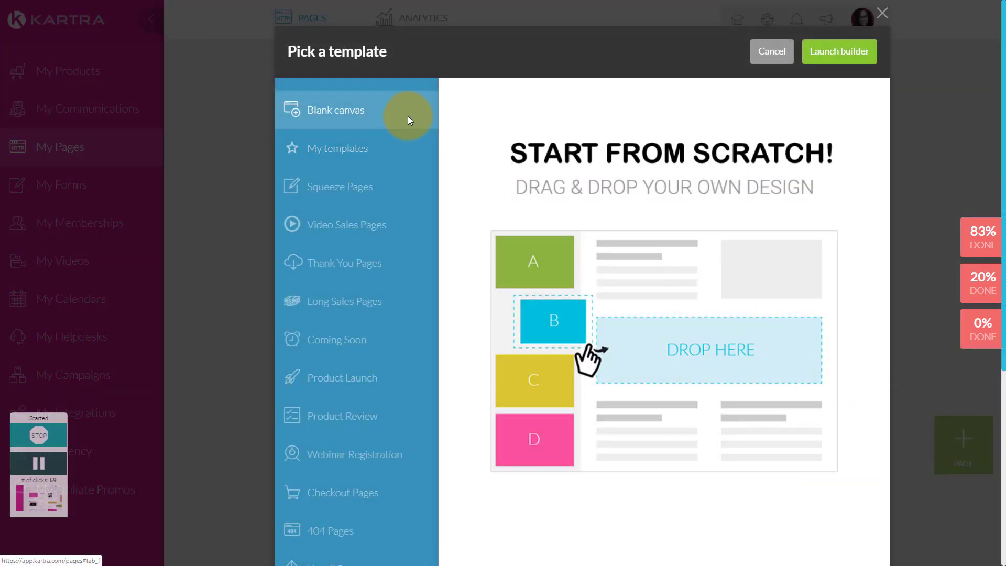
Step: Browse My templates and the Squeeze Pages templates for the new page
click(361, 151)
click(339, 188)
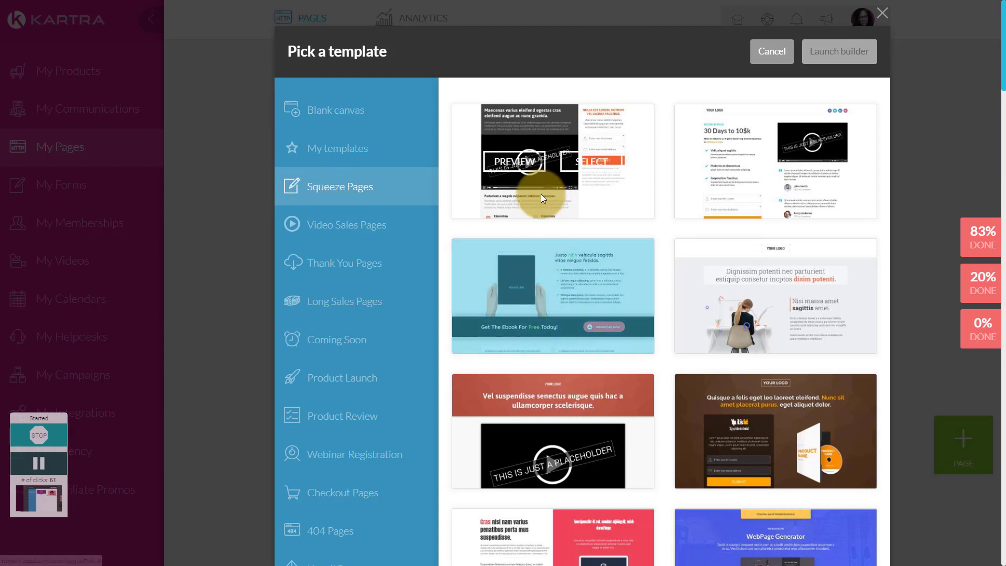
mouse_move(506, 303)
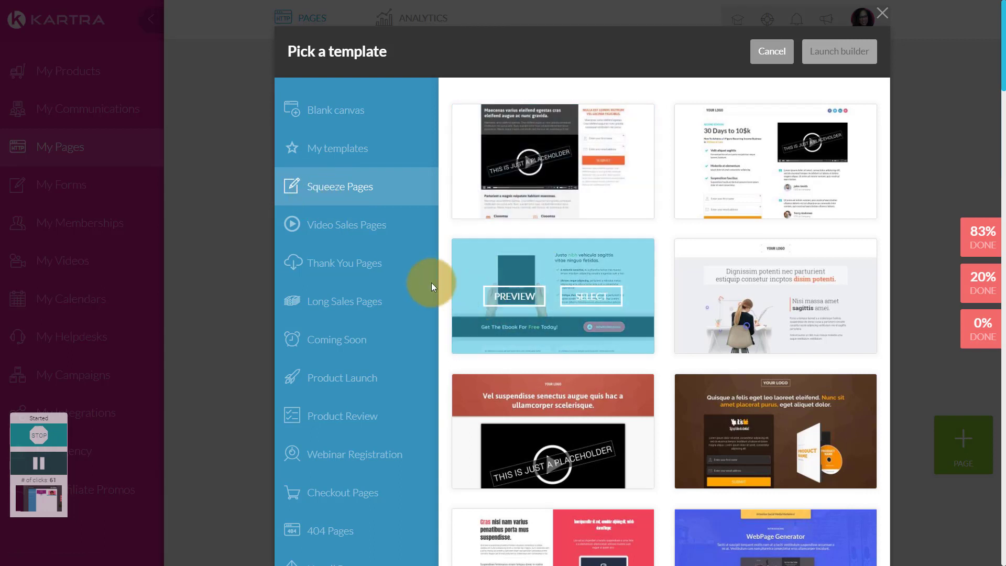
Step: Browse the Video Sales Pages, Coming Soon and Product Launch templates for the new page
click(358, 232)
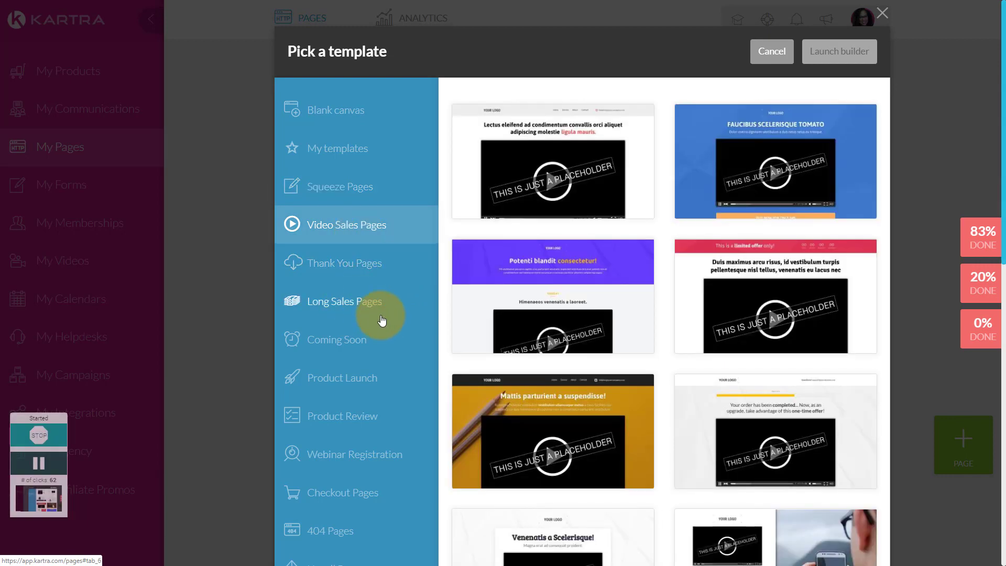
scroll(377, 321, down, 1)
scroll(377, 321, down, 3)
click(353, 253)
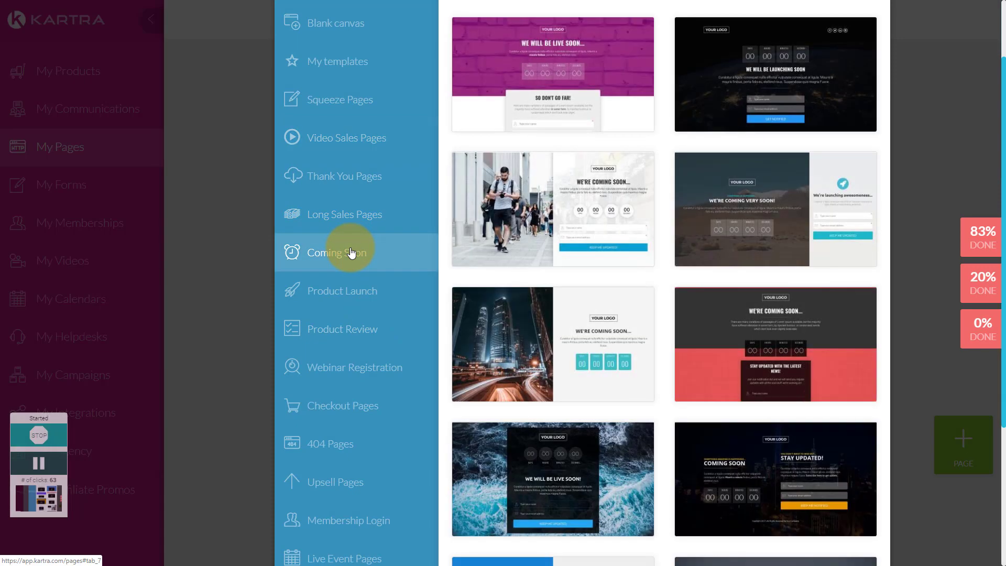
click(355, 290)
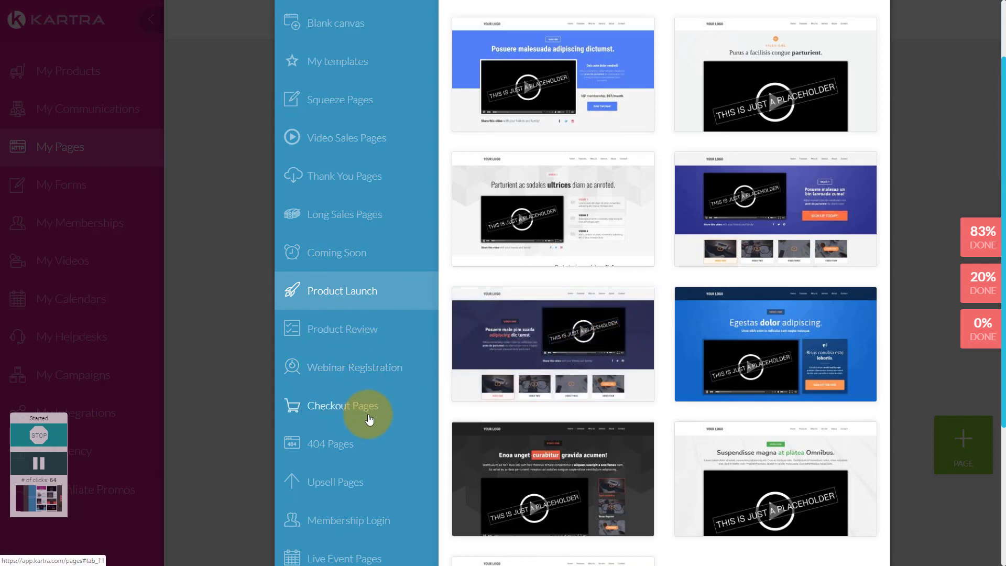
Step: Look through the Product Review templates
scroll(370, 420, down, 3)
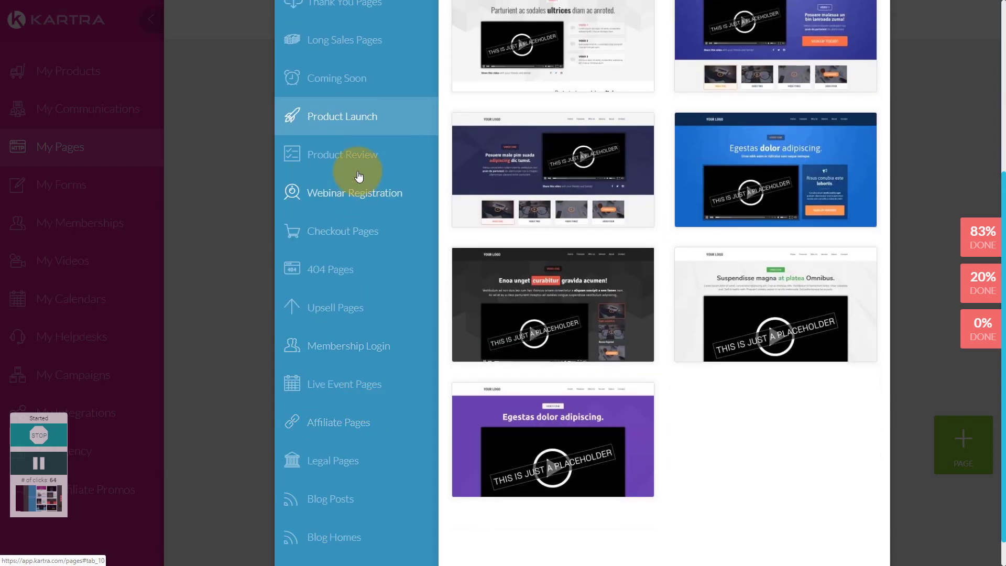
click(356, 164)
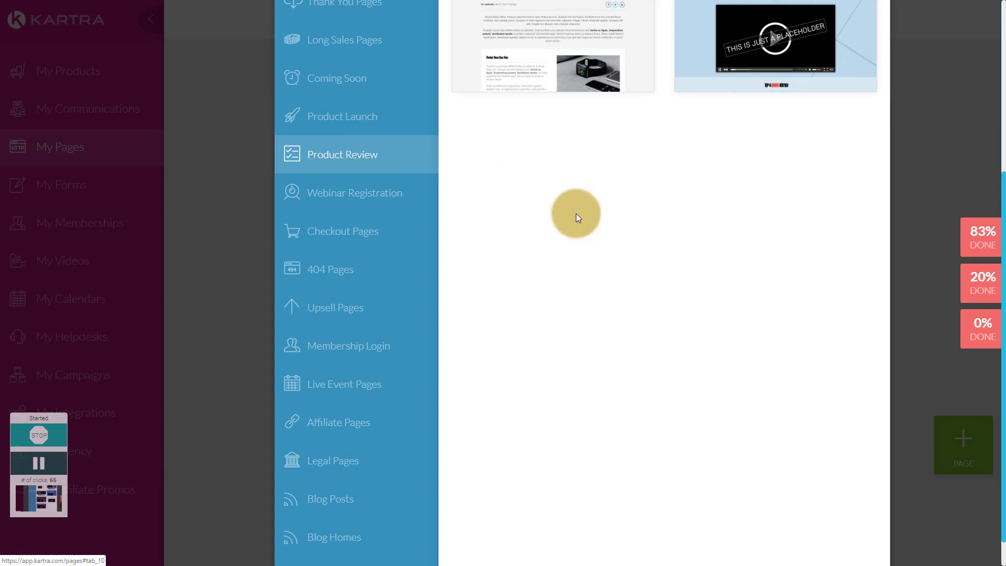
scroll(577, 215, up, 5)
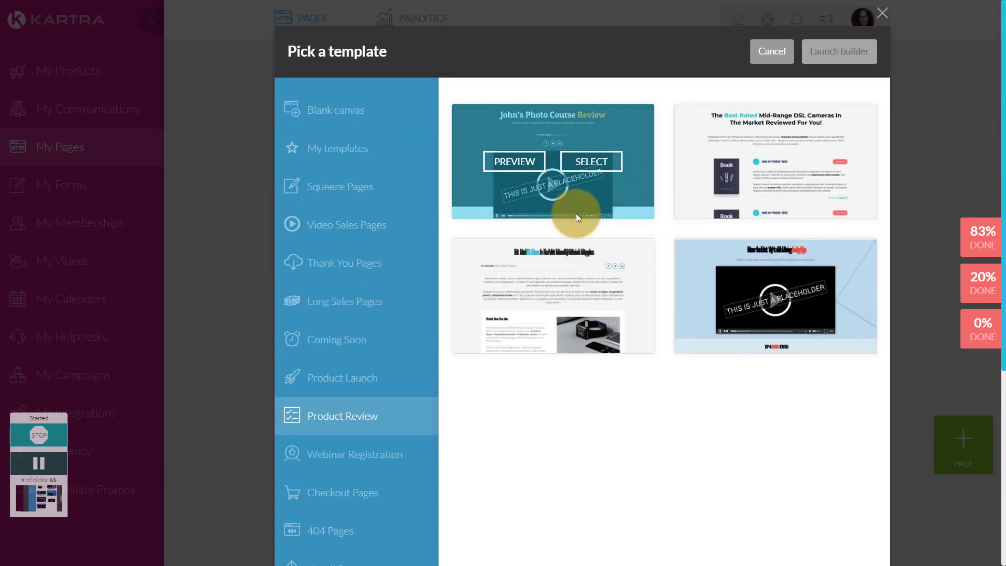
scroll(576, 212, down, 5)
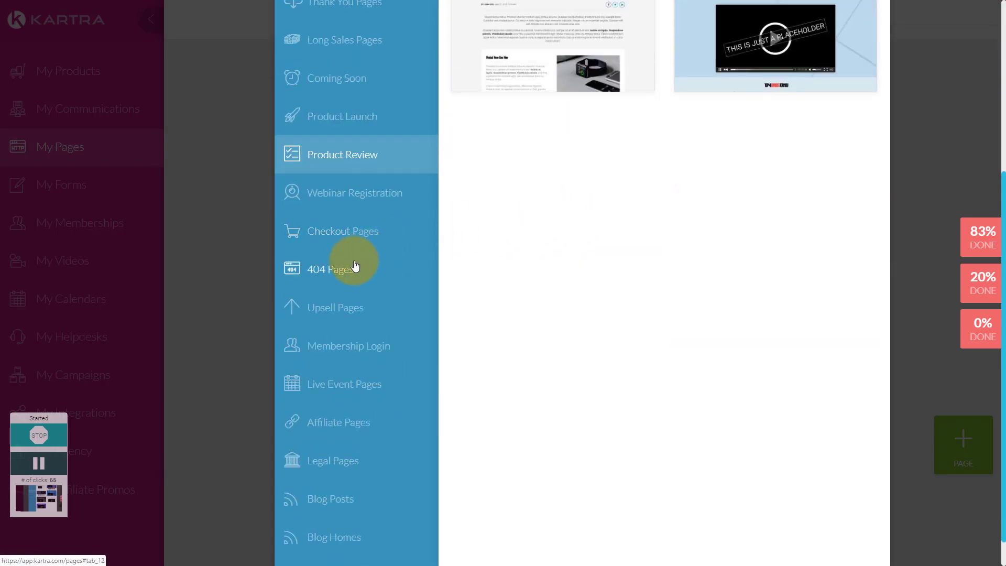
Step: Browse the 404 Pages and Legal Pages templates
click(354, 265)
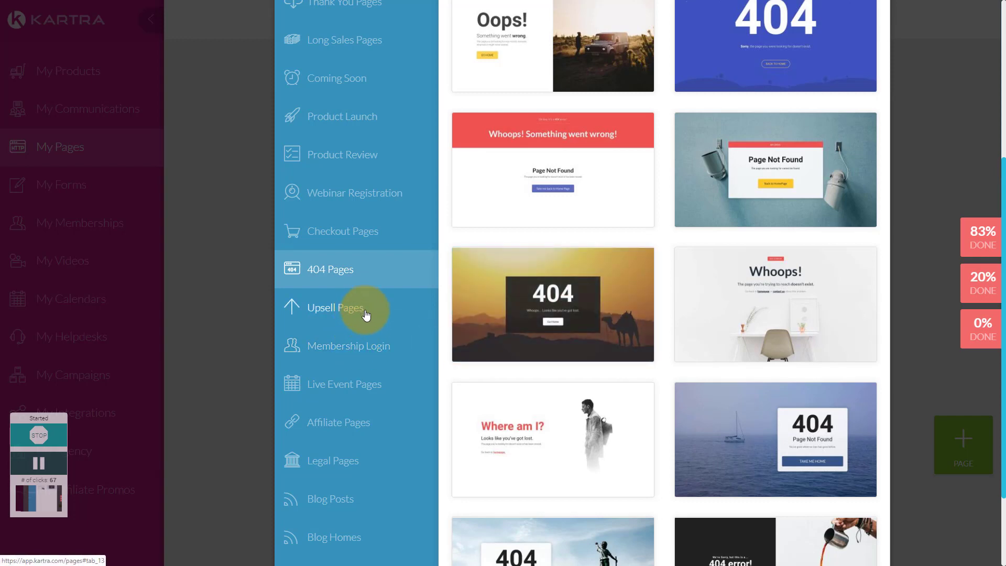
mouse_move(517, 413)
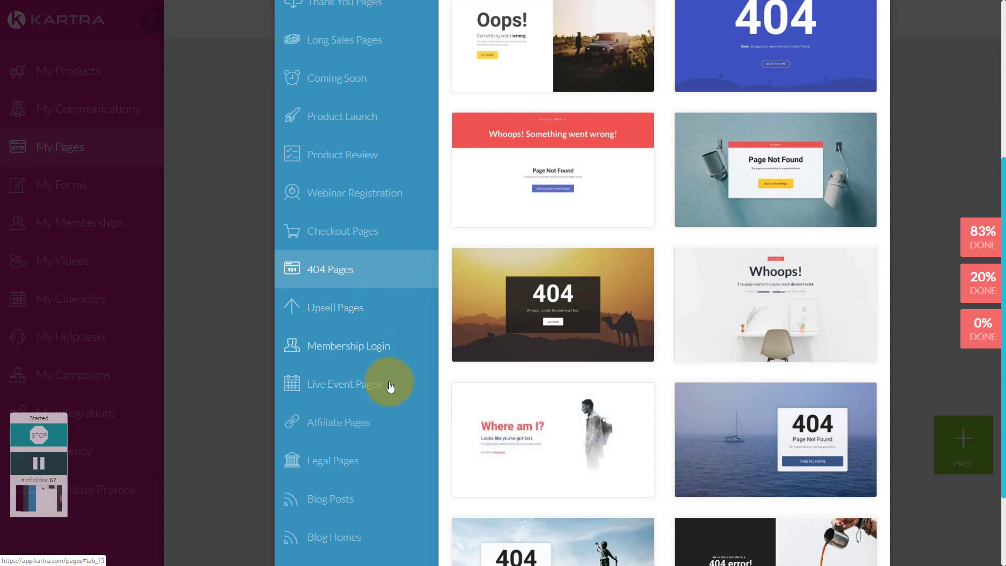
scroll(394, 417, down, 2)
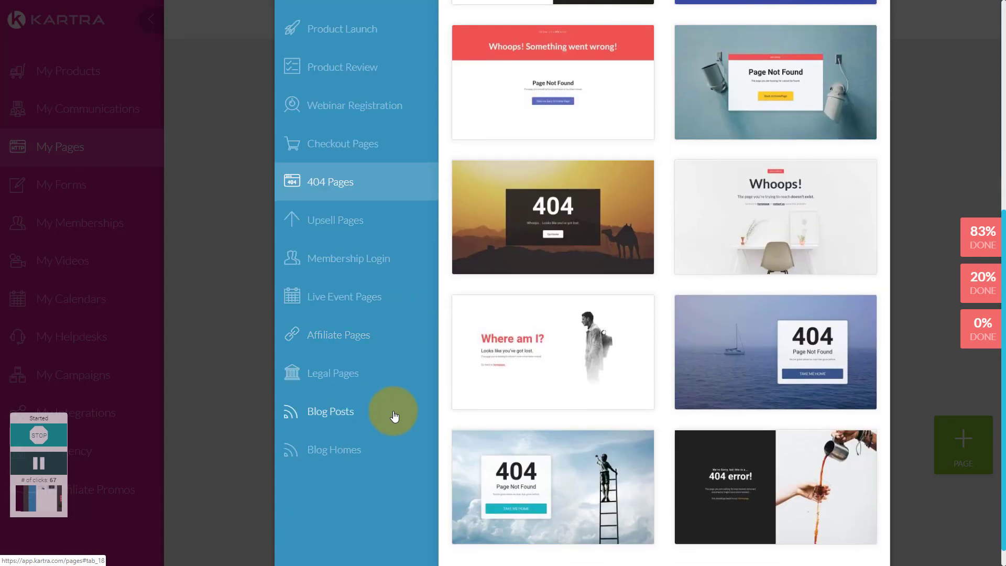
click(325, 377)
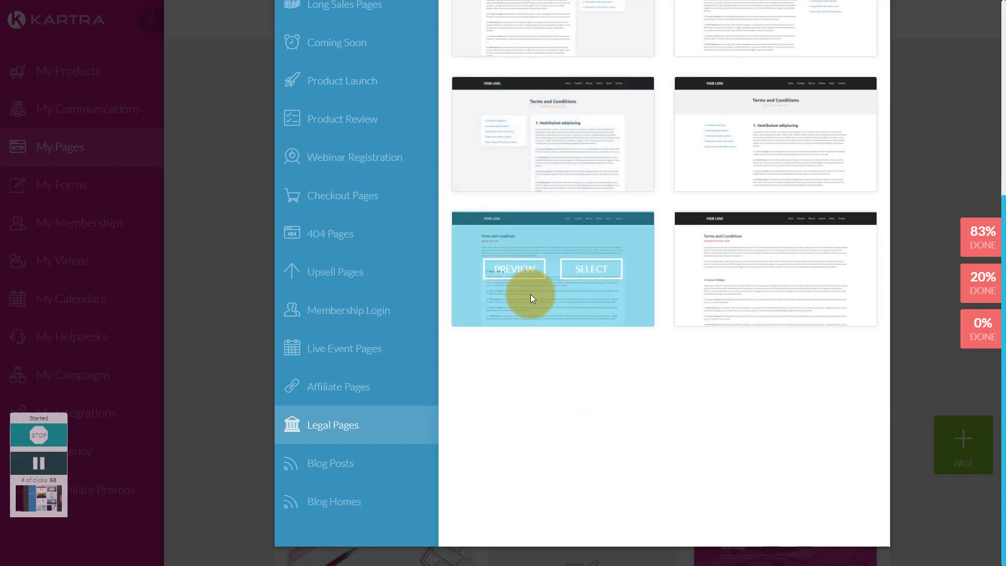
Step: Preview the Blog Page template with the mountain photo from Blog Posts and examine its layout from header to footer
click(344, 468)
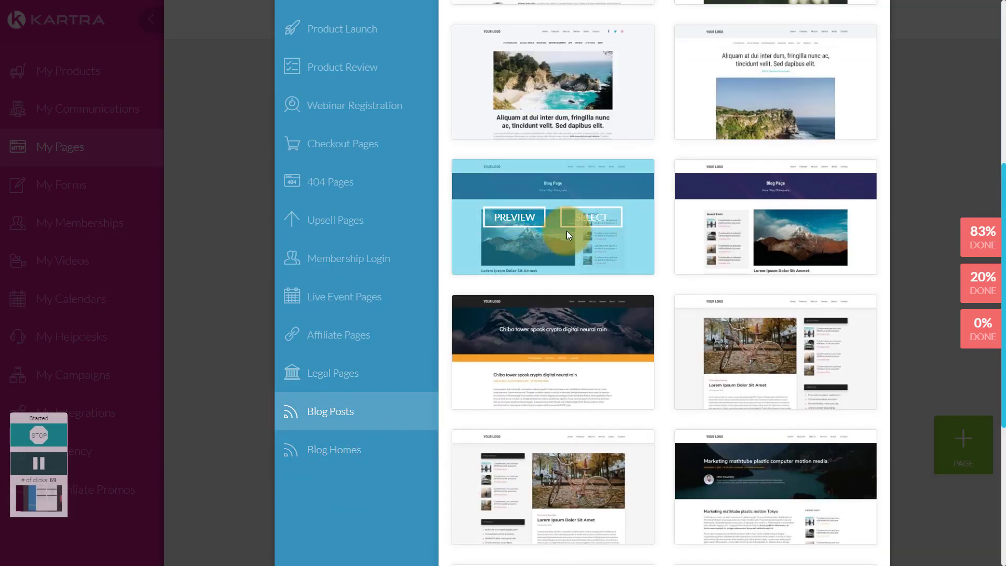
click(515, 219)
scroll(512, 218, down, 10)
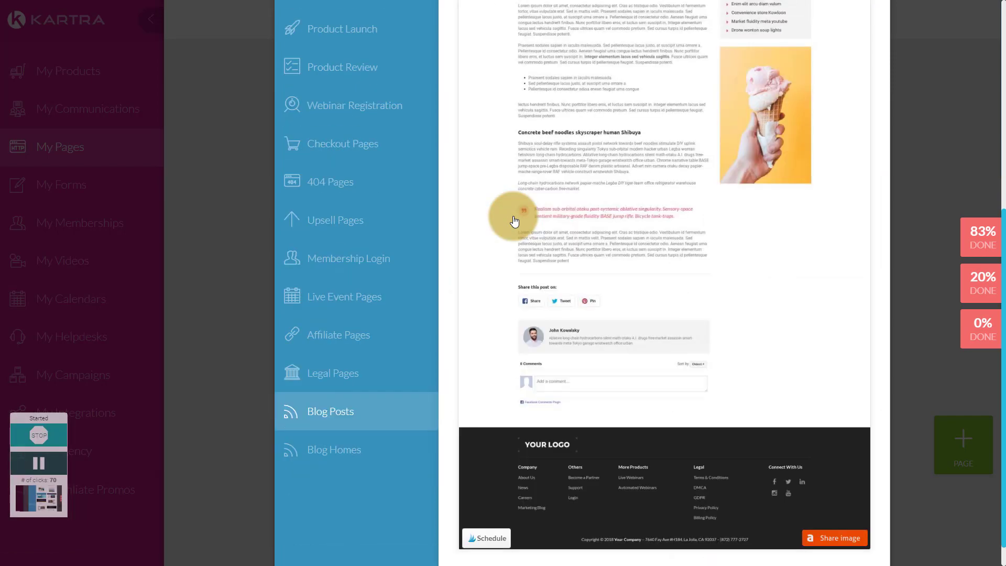
scroll(607, 244, up, 10)
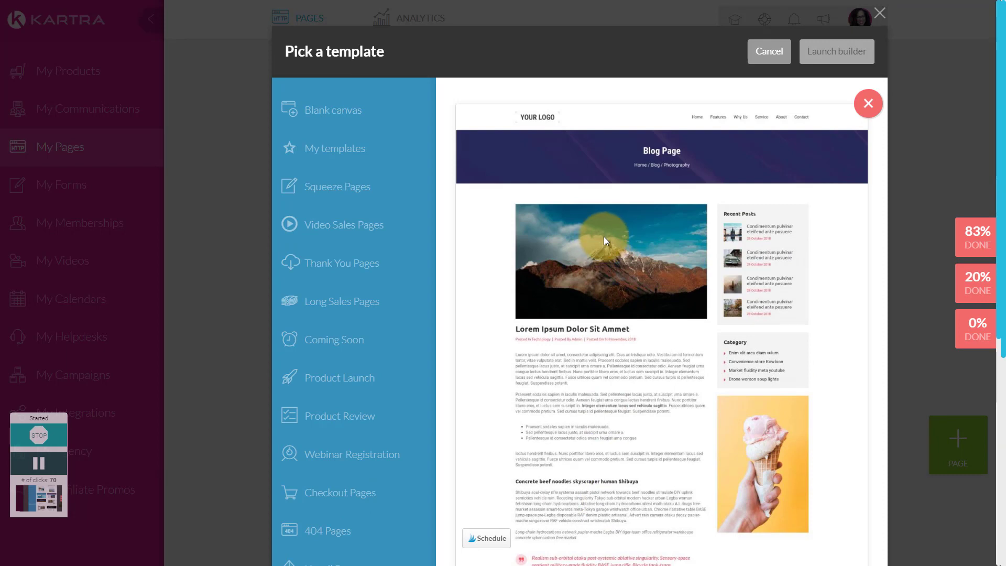
scroll(605, 241, down, 2)
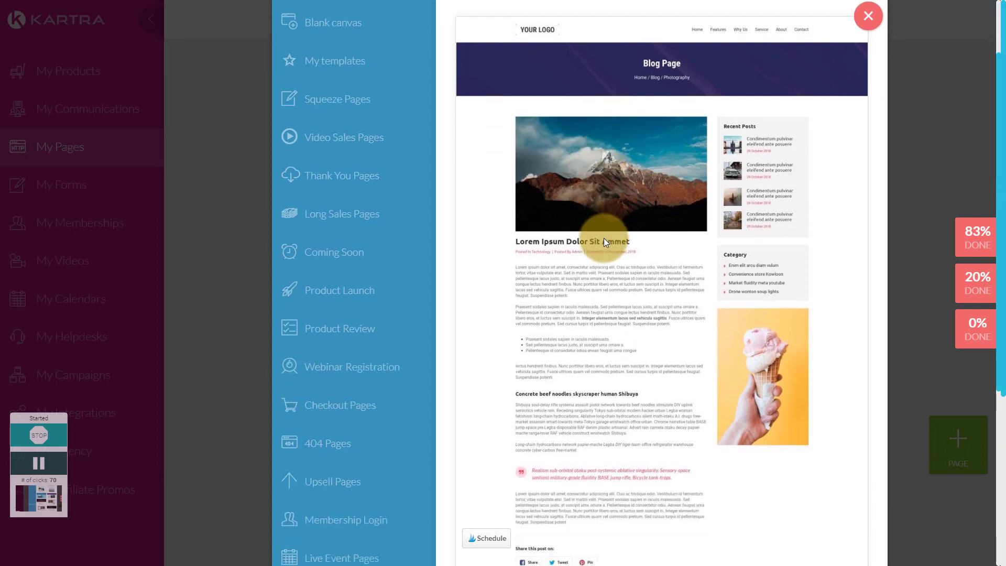
scroll(605, 242, down, 4)
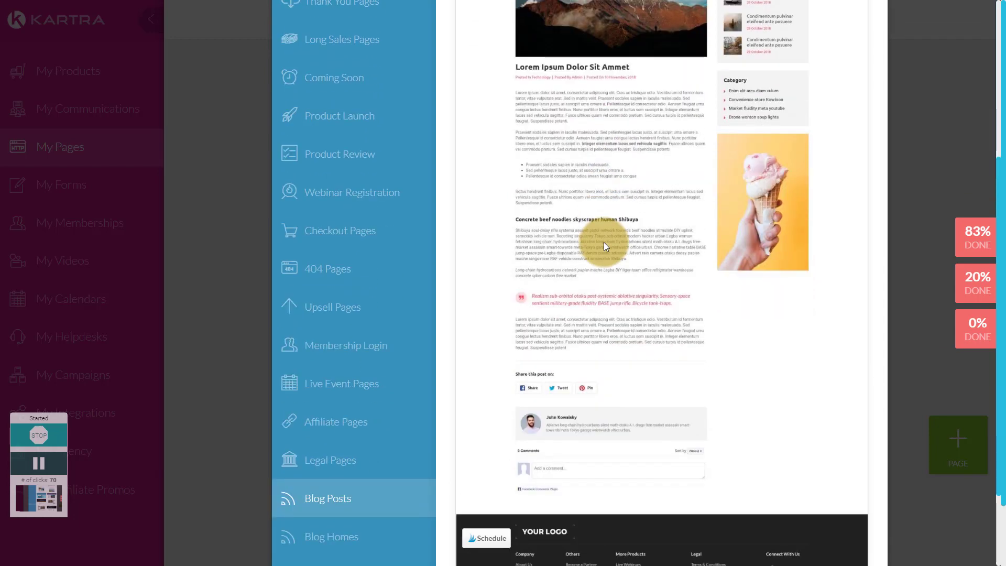
scroll(603, 243, down, 3)
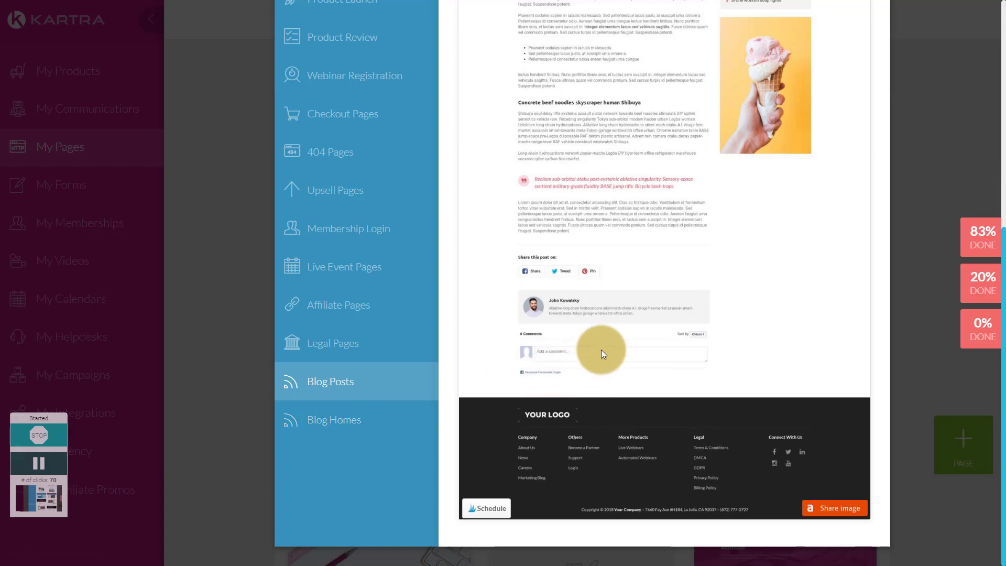
scroll(601, 351, up, 8)
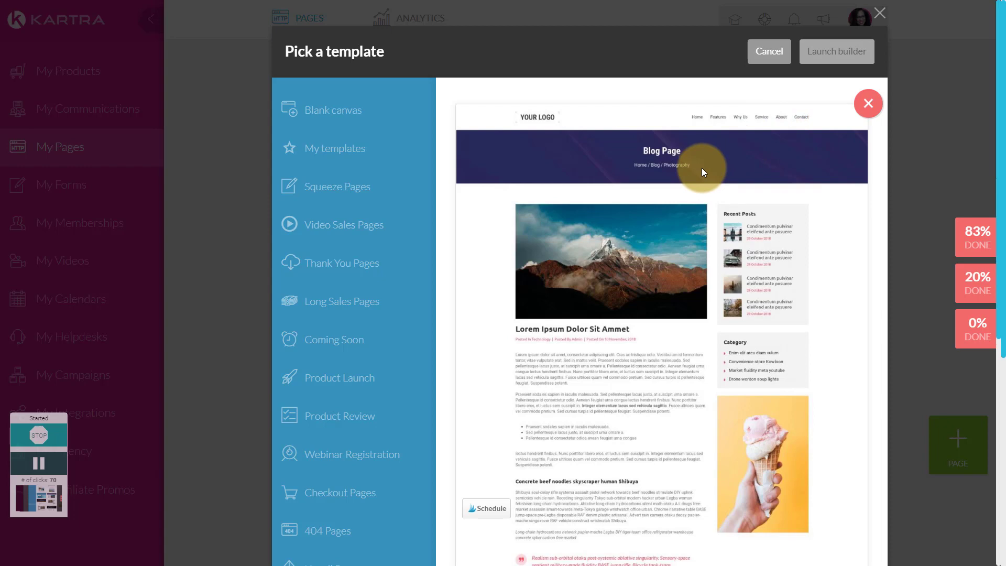
scroll(702, 168, down, 5)
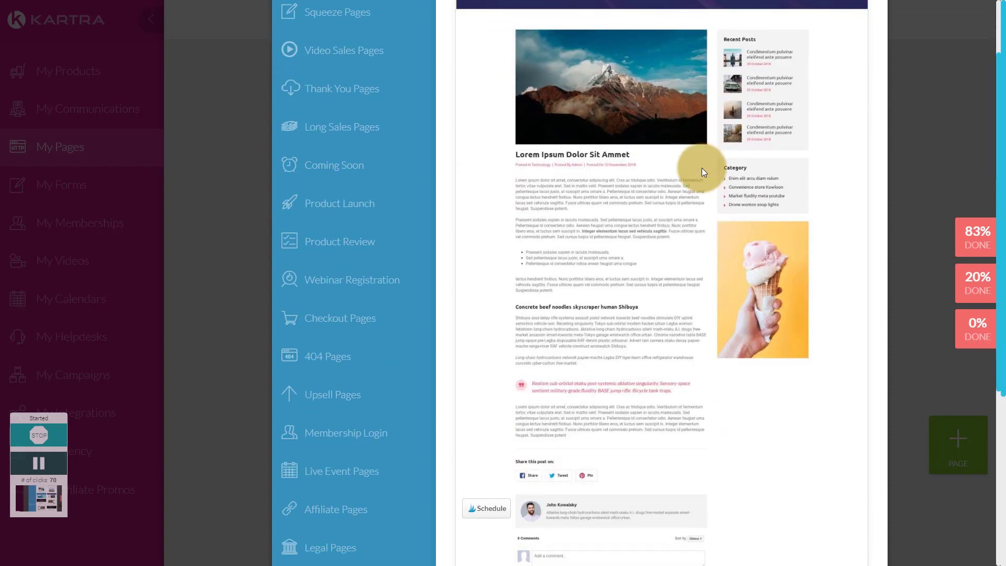
Step: Browse the Blog Homes and Long Sales Pages templates
click(348, 540)
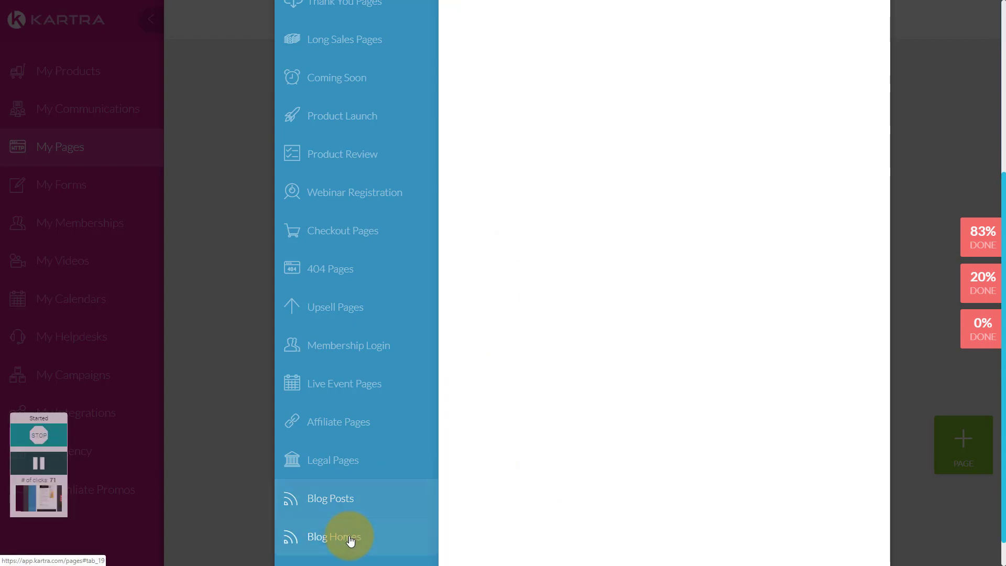
scroll(714, 362, up, 5)
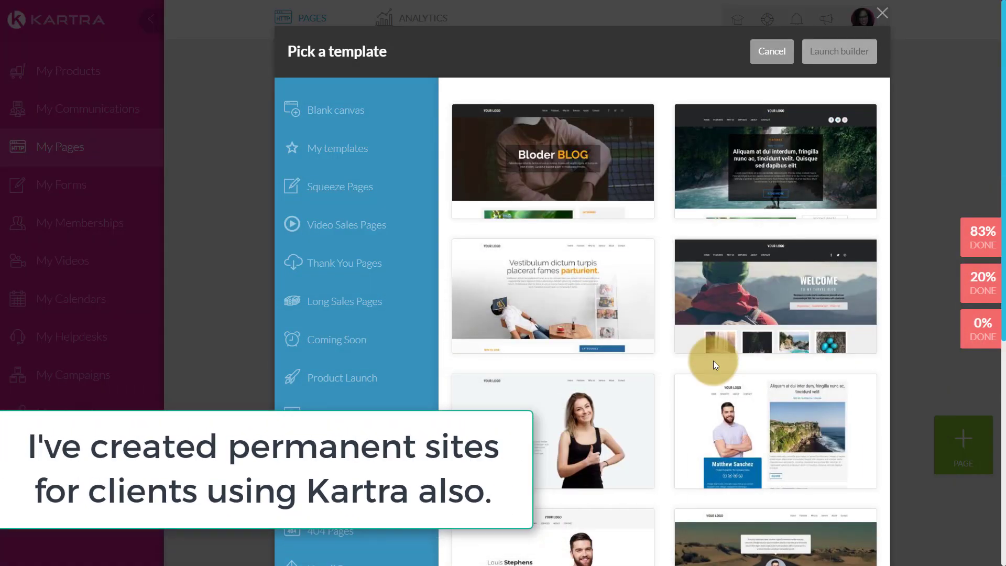
mouse_move(544, 306)
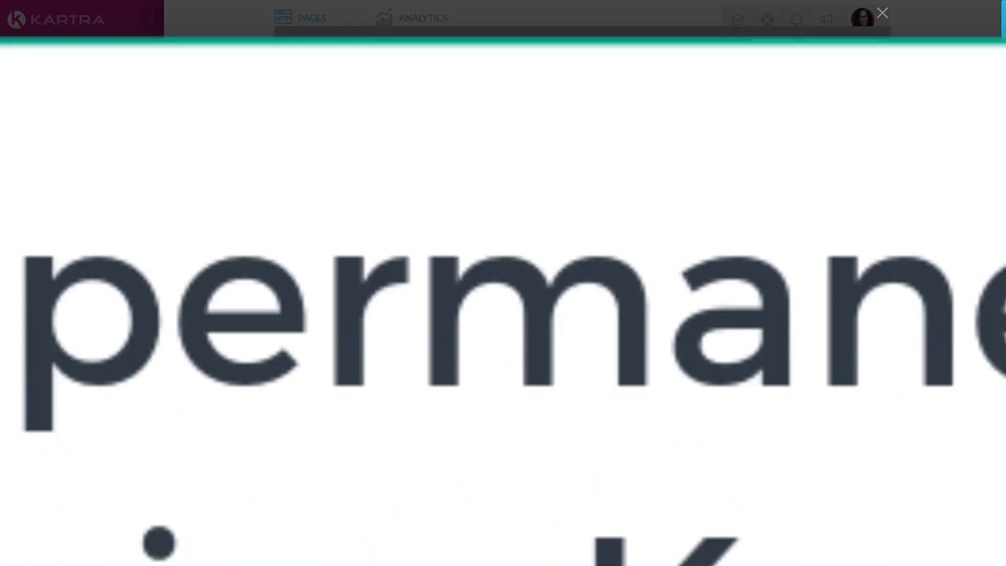
click(335, 187)
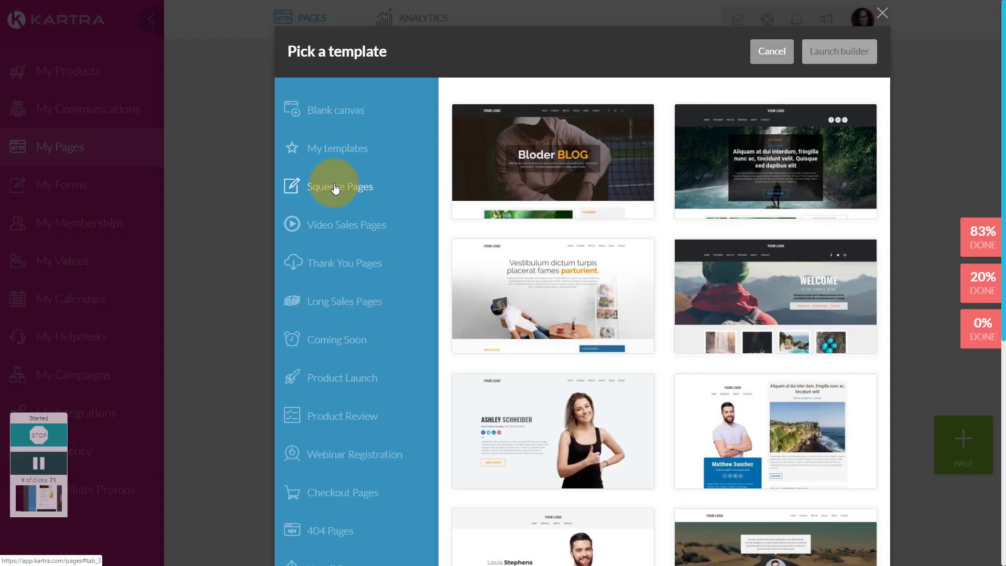
click(325, 310)
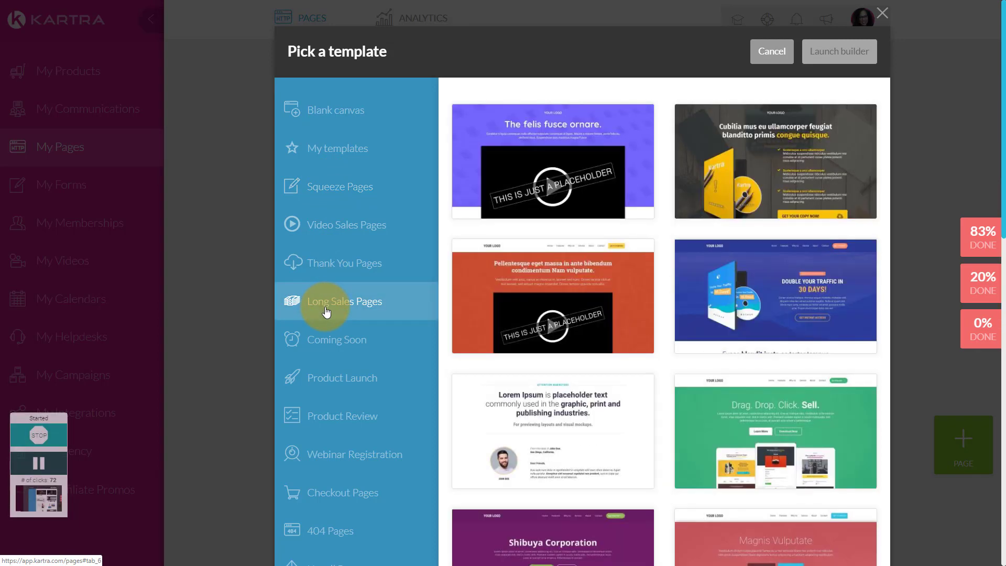
Step: Preview the first Squeeze Pages template, with the video and sign-up form, and close the preview
double_click(343, 194)
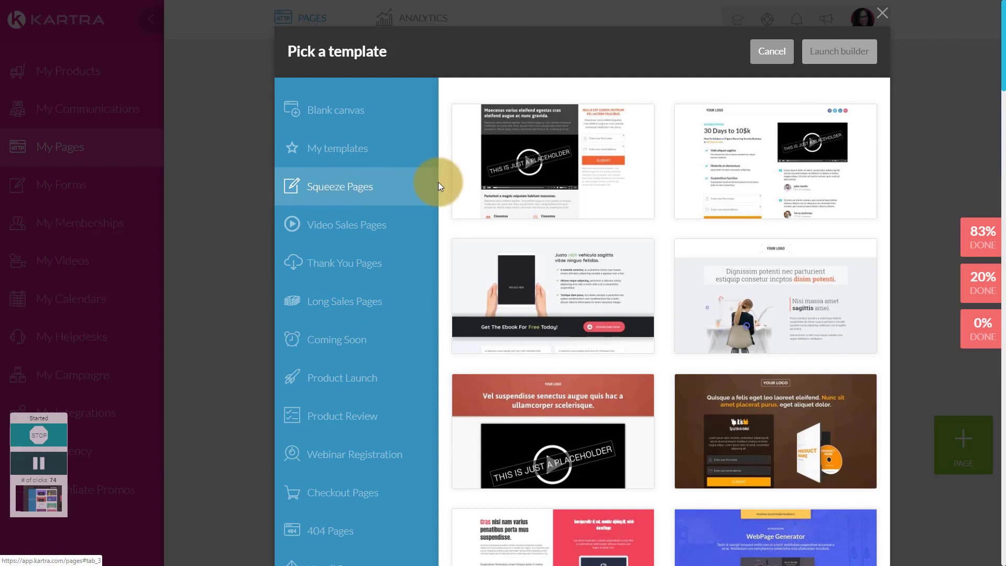
mouse_move(537, 193)
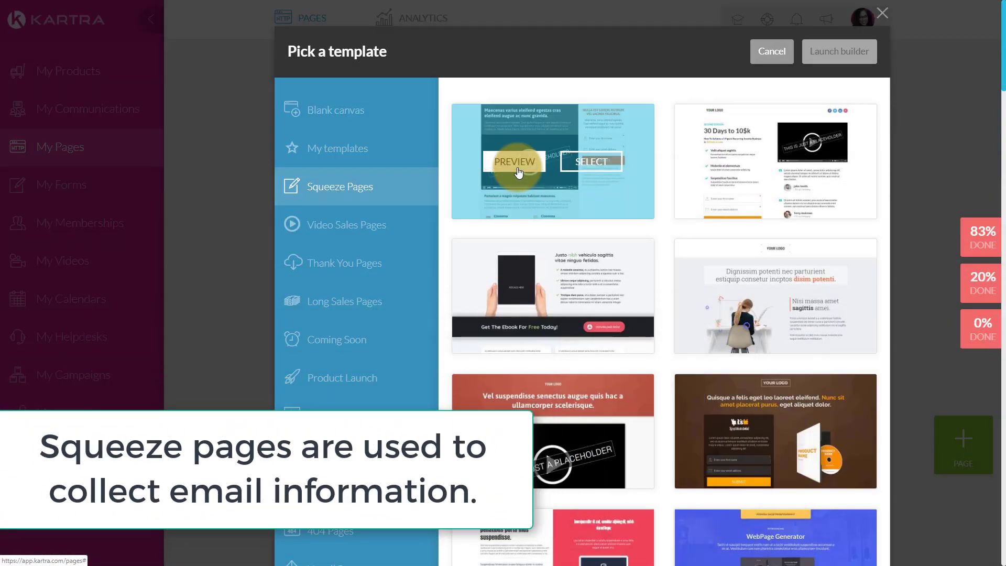
click(535, 173)
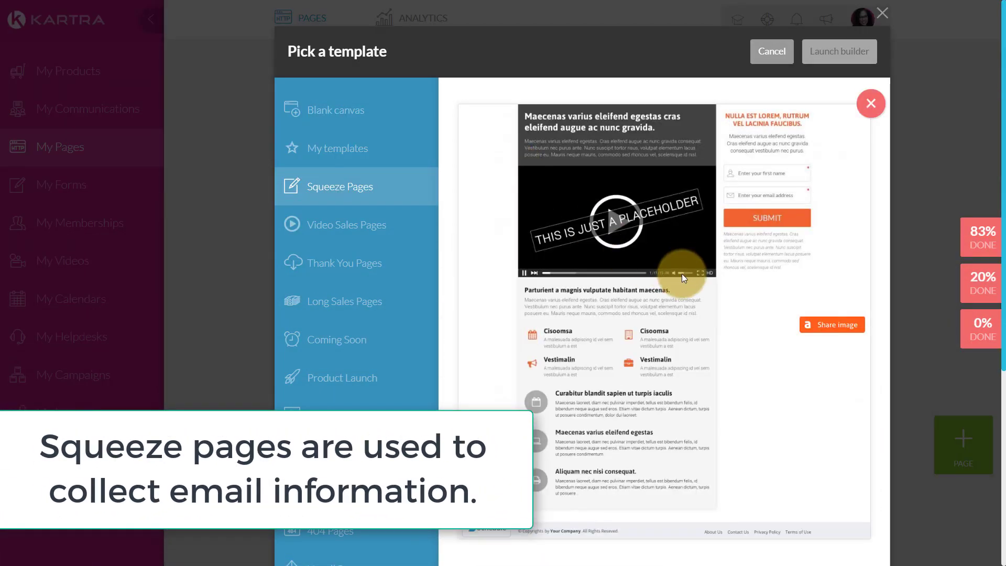
scroll(712, 220, down, 5)
scroll(712, 219, up, 5)
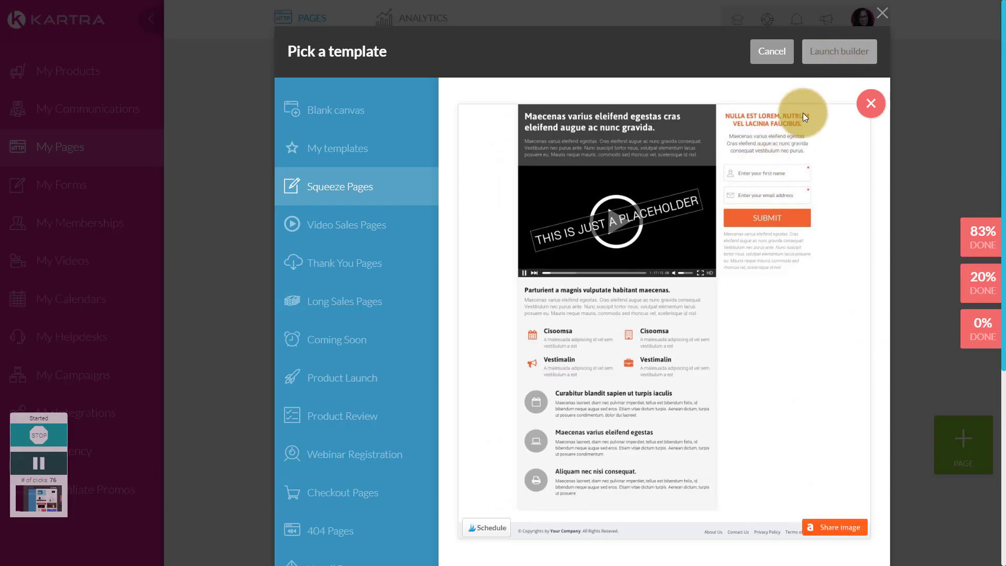
click(871, 103)
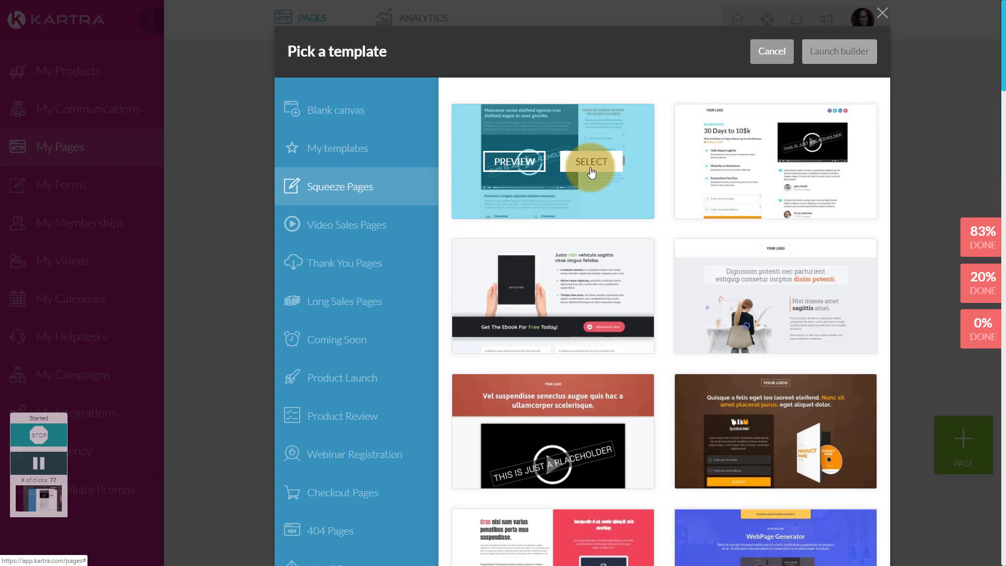
Step: Start a new page from the first Squeeze Pages template and name it "Test Page for Training"
click(592, 163)
click(848, 57)
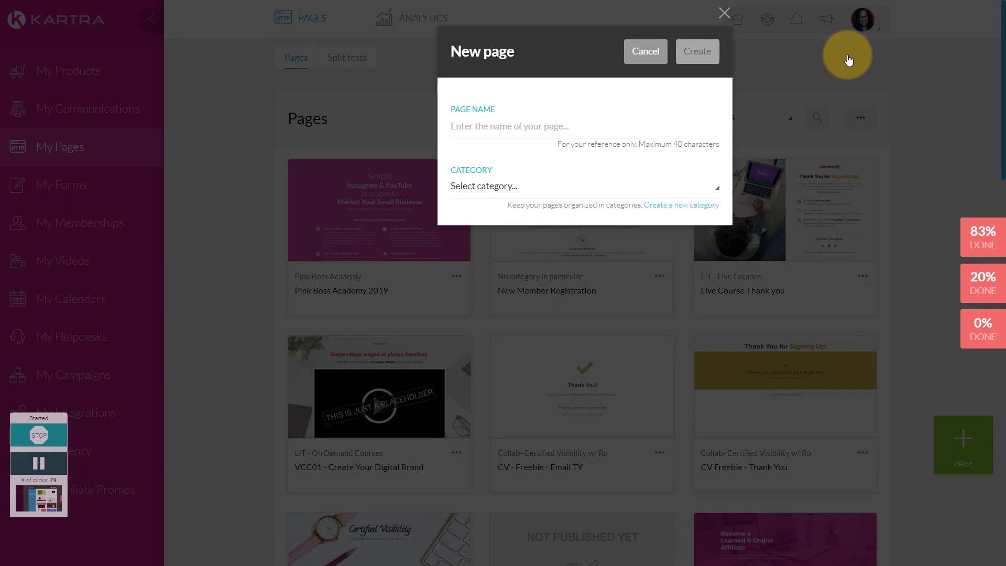
click(605, 132)
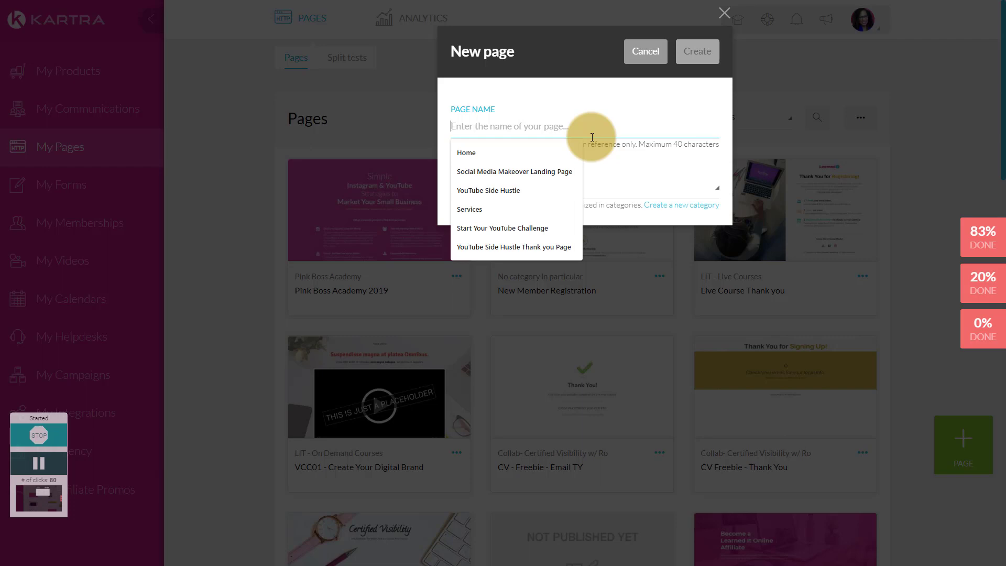
text(Test Page for Training)
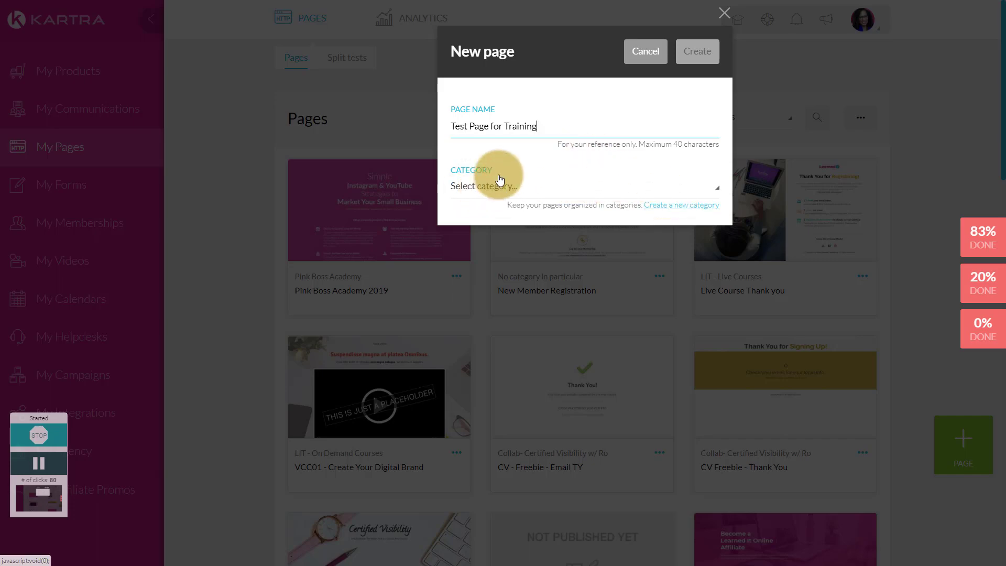
Step: Create a new page category named "Test Category for Training"
click(669, 206)
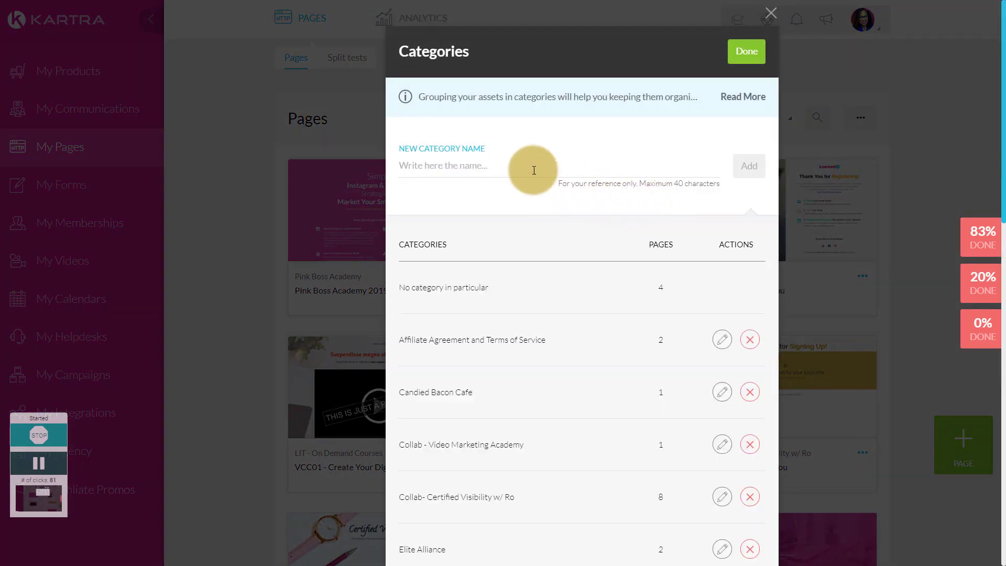
click(532, 166)
text(Test Category for Training)
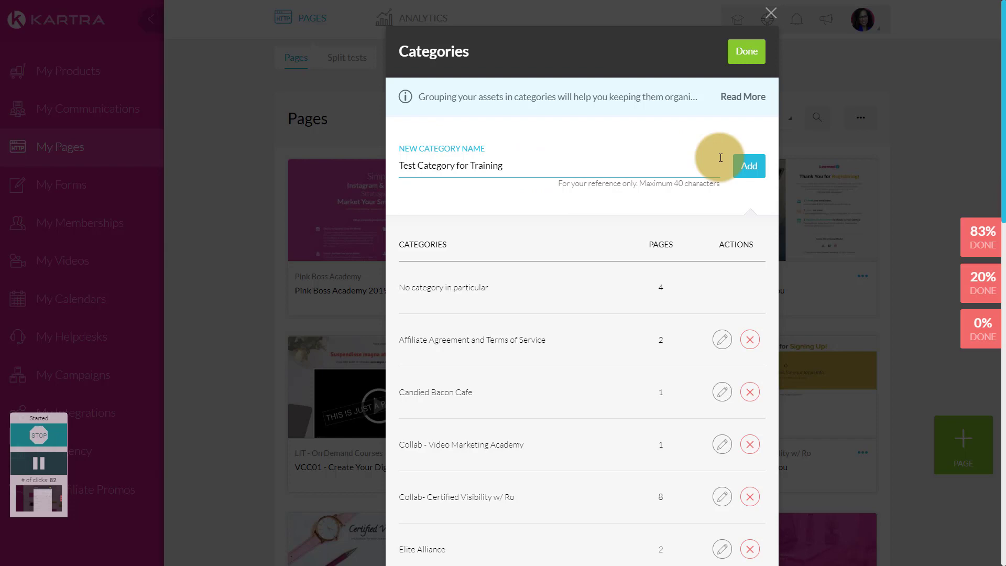
click(747, 166)
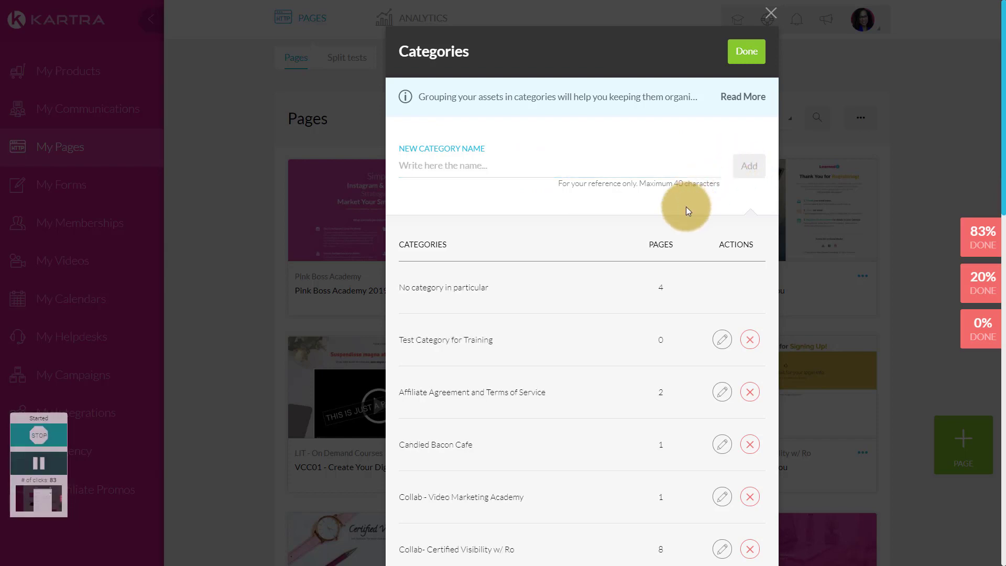
Step: Assign the new page to "Test Category for Training" and create it
click(742, 64)
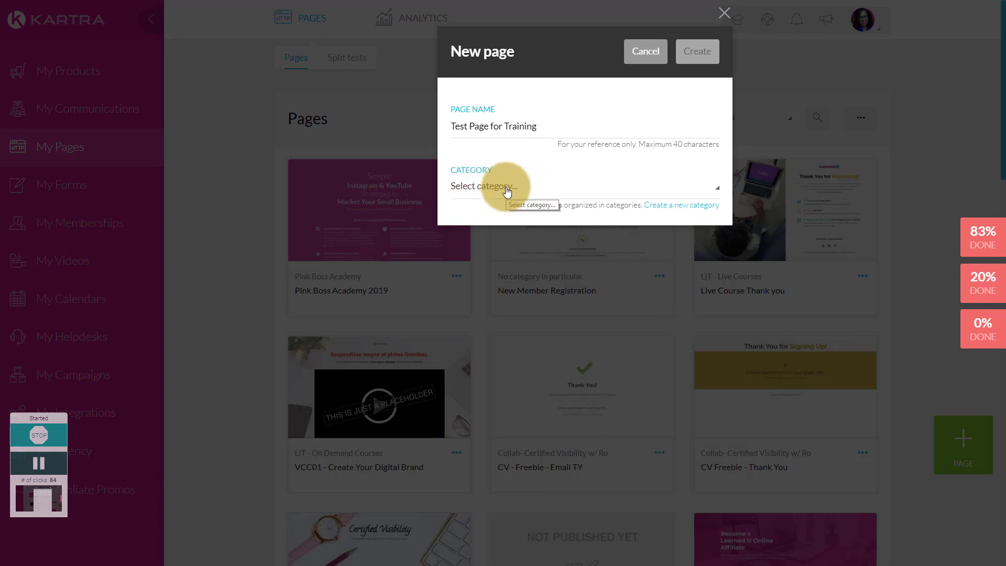
click(507, 190)
scroll(514, 259, down, 5)
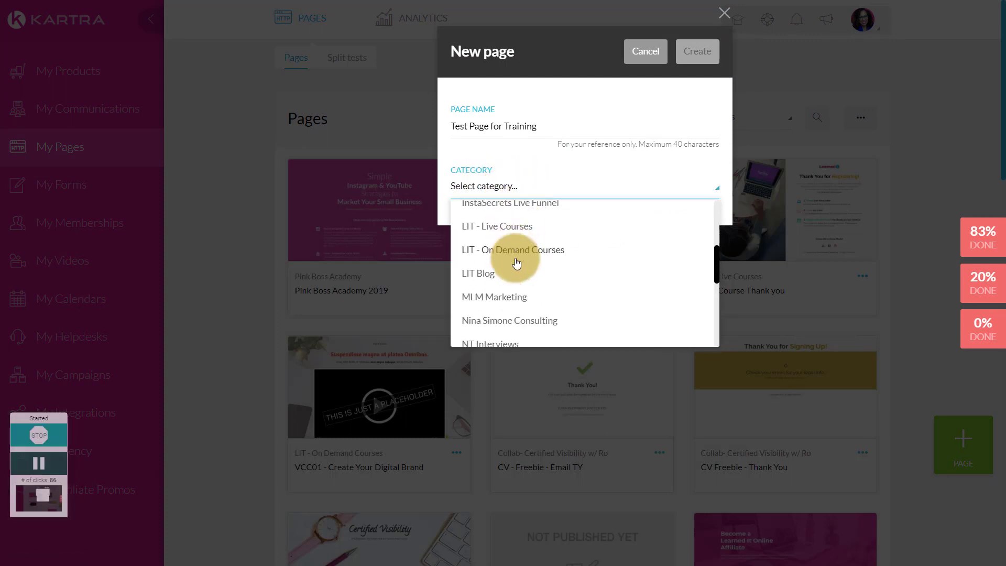
scroll(517, 262, down, 3)
scroll(517, 263, down, 4)
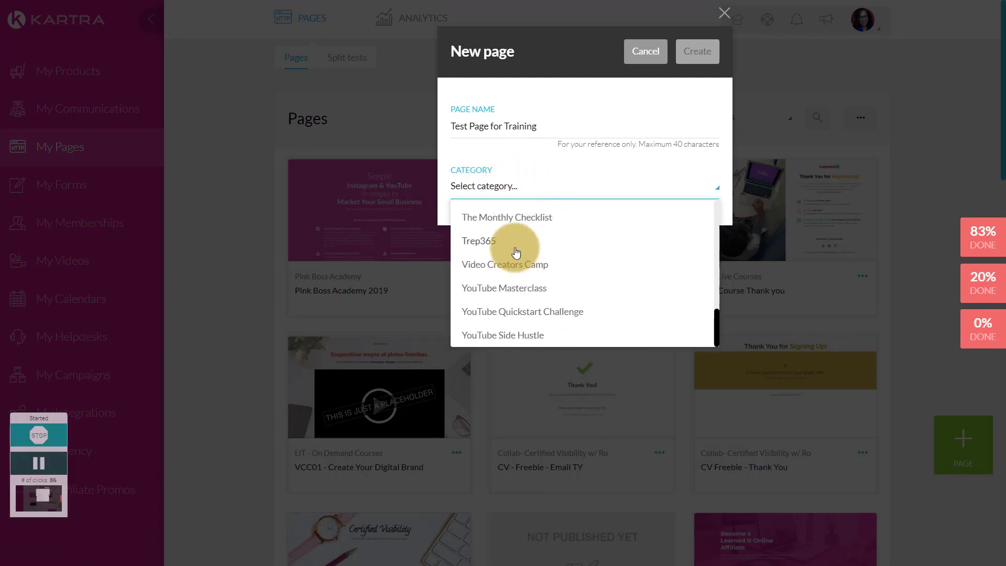
scroll(503, 251, up, 3)
click(508, 284)
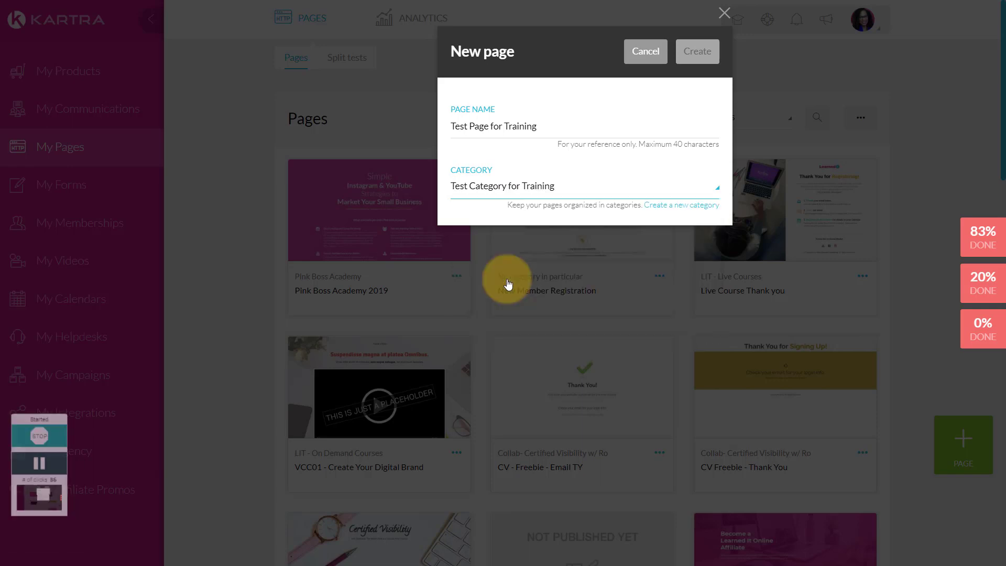
click(692, 53)
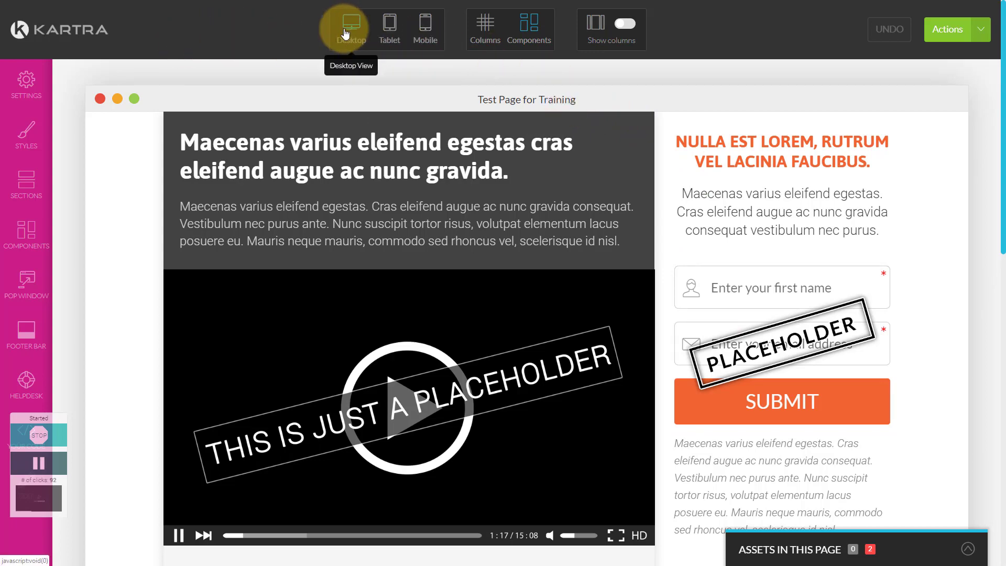
Step: Examine the test page's layout in desktop, tablet and mobile views, and return to the desktop view
scroll(440, 135, down, 10)
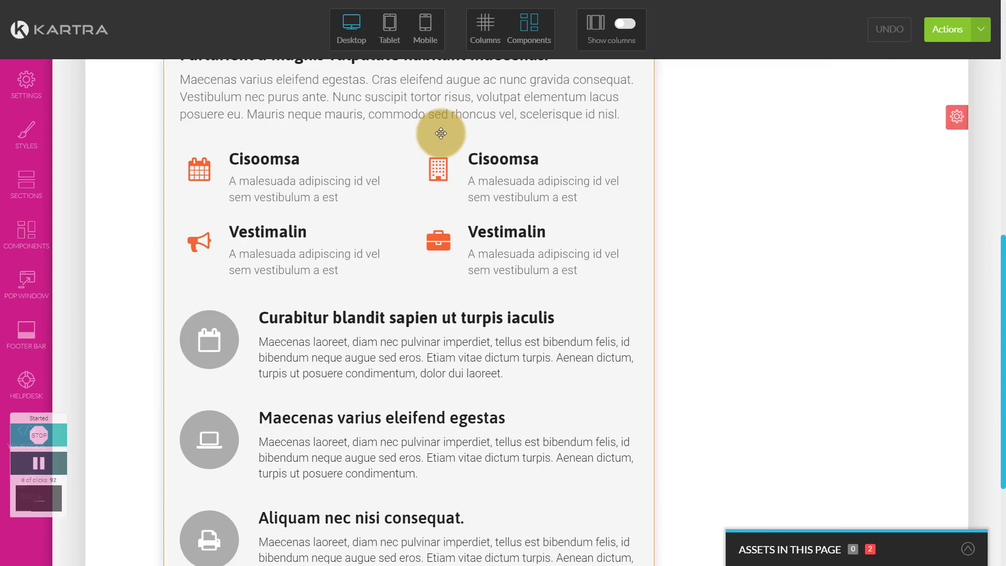
scroll(440, 129, up, 10)
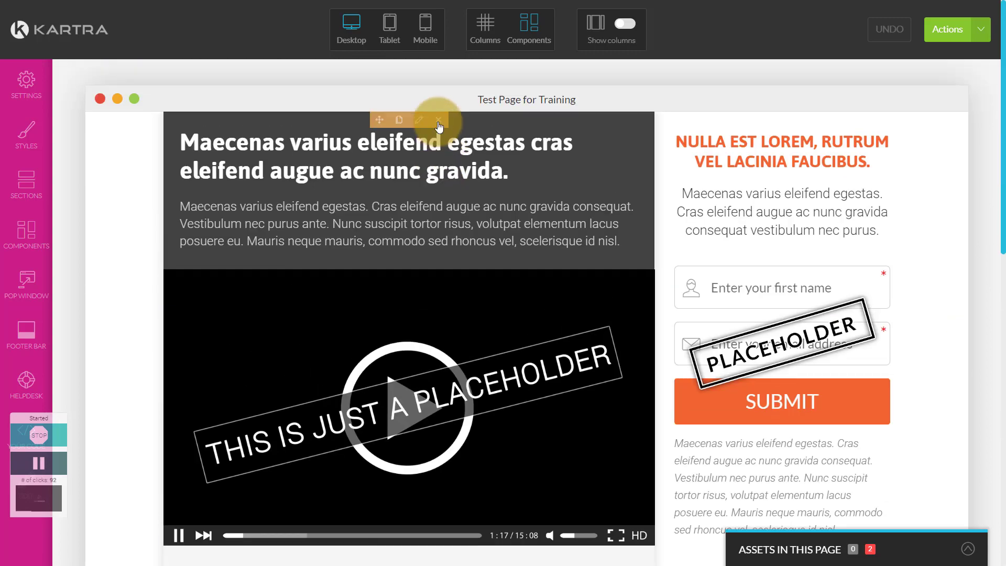
click(390, 27)
scroll(508, 311, down, 4)
scroll(508, 311, down, 10)
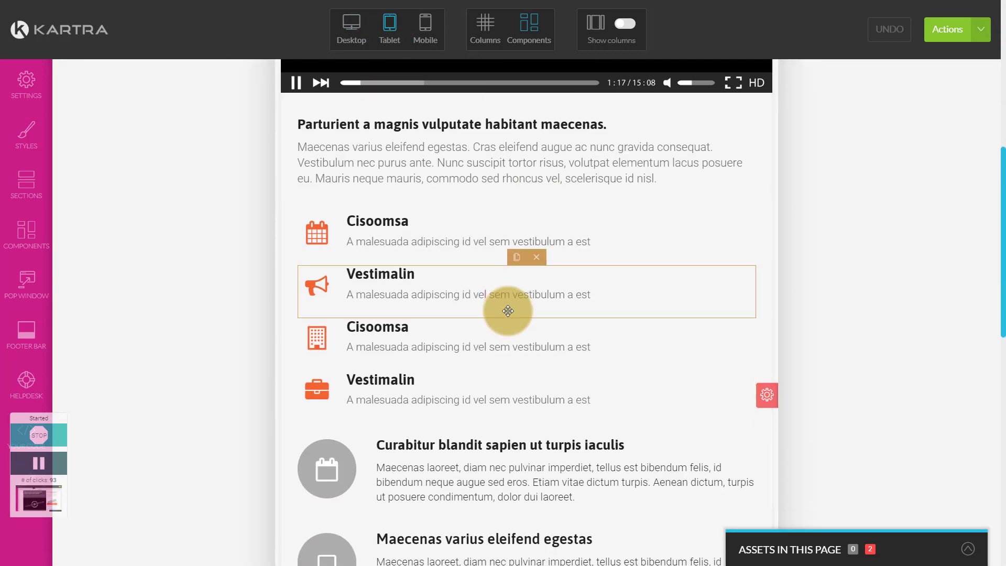
scroll(506, 309, up, 14)
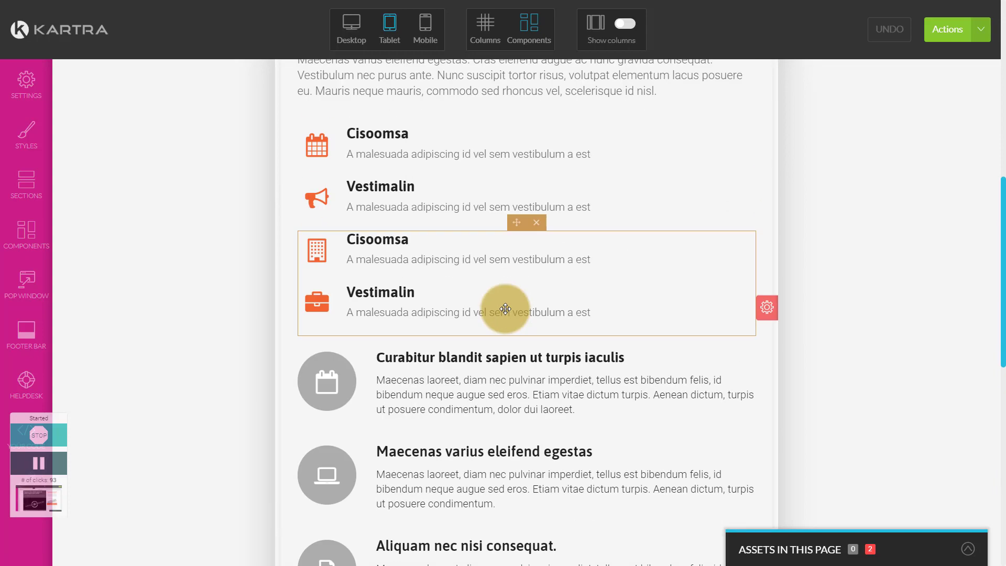
click(426, 26)
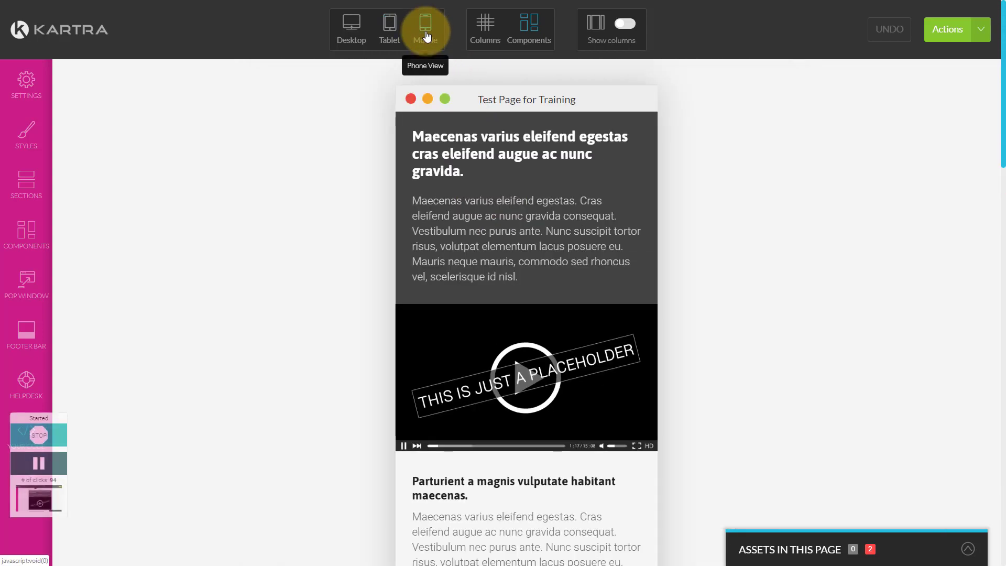
scroll(494, 231, down, 8)
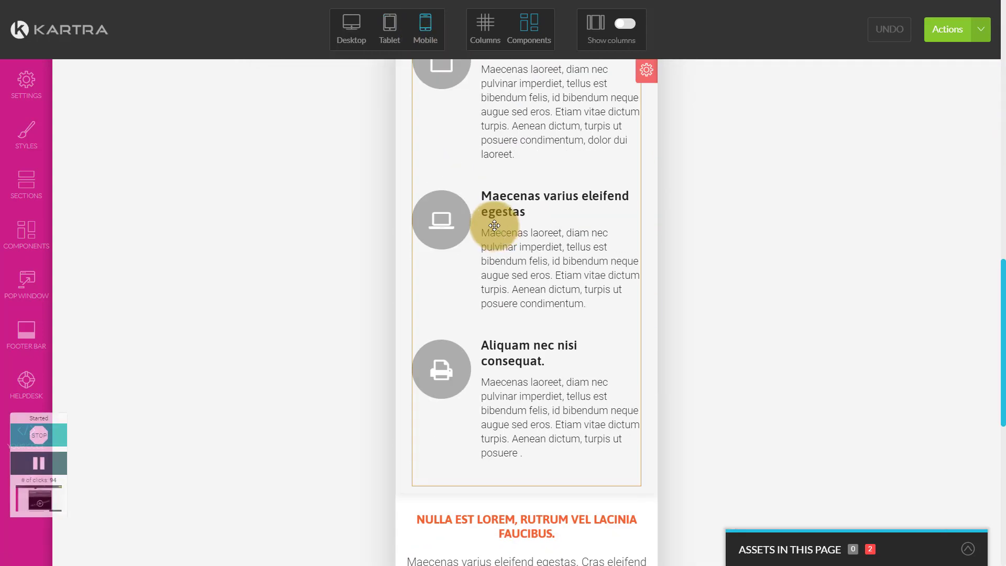
scroll(472, 95, down, 8)
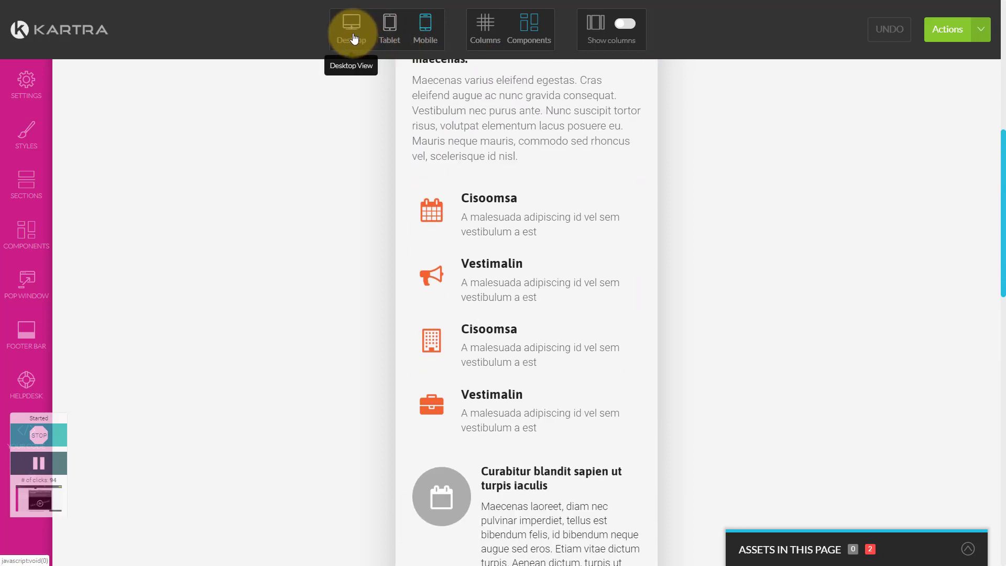
click(362, 34)
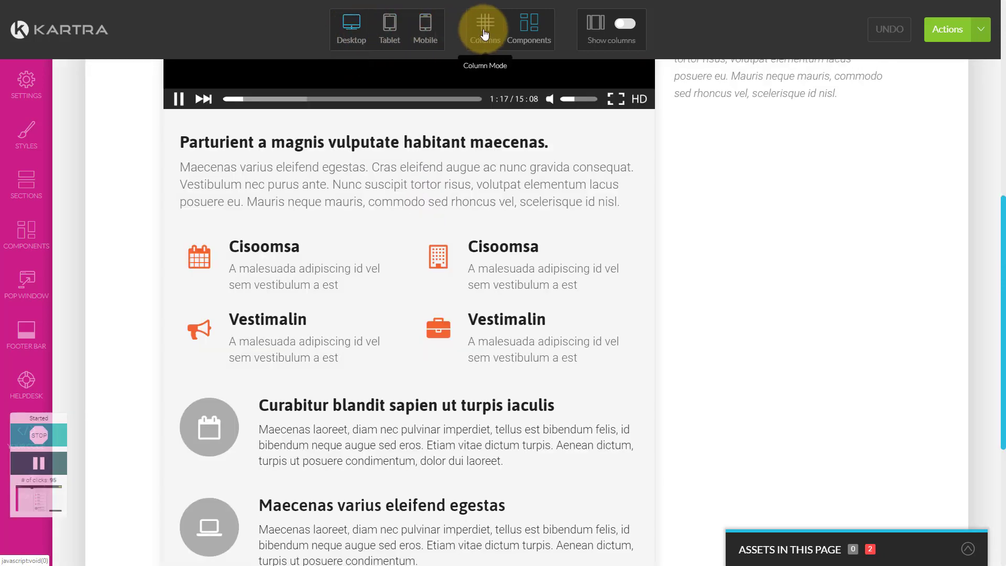
Step: Look over the page in Column Mode and switch back to Component Mode
click(485, 34)
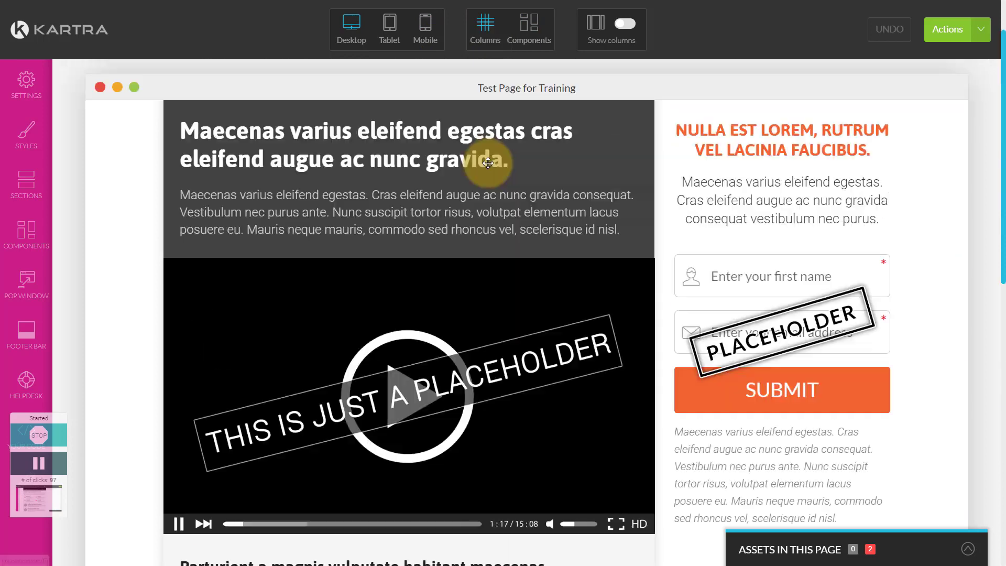
scroll(561, 139, down, 5)
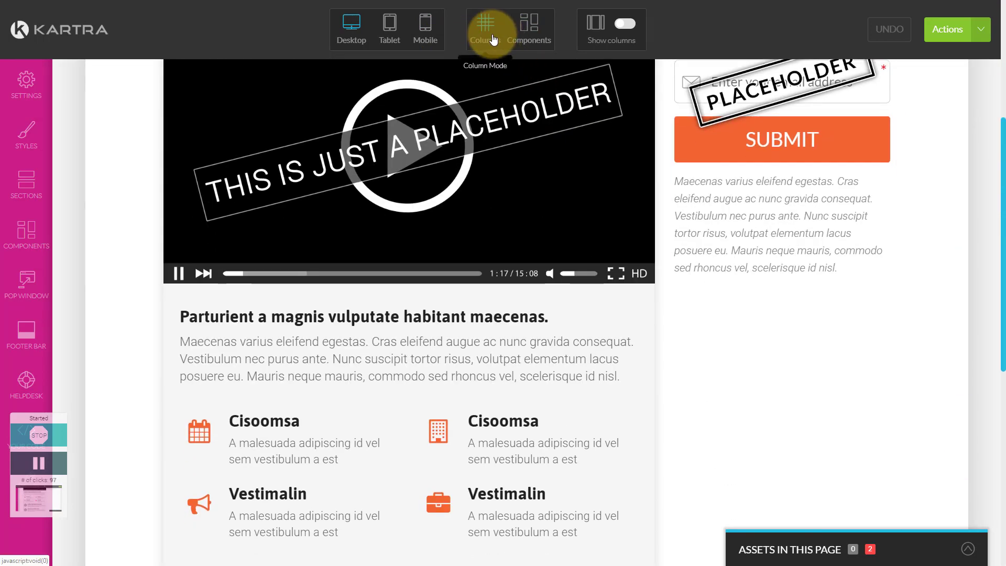
click(531, 33)
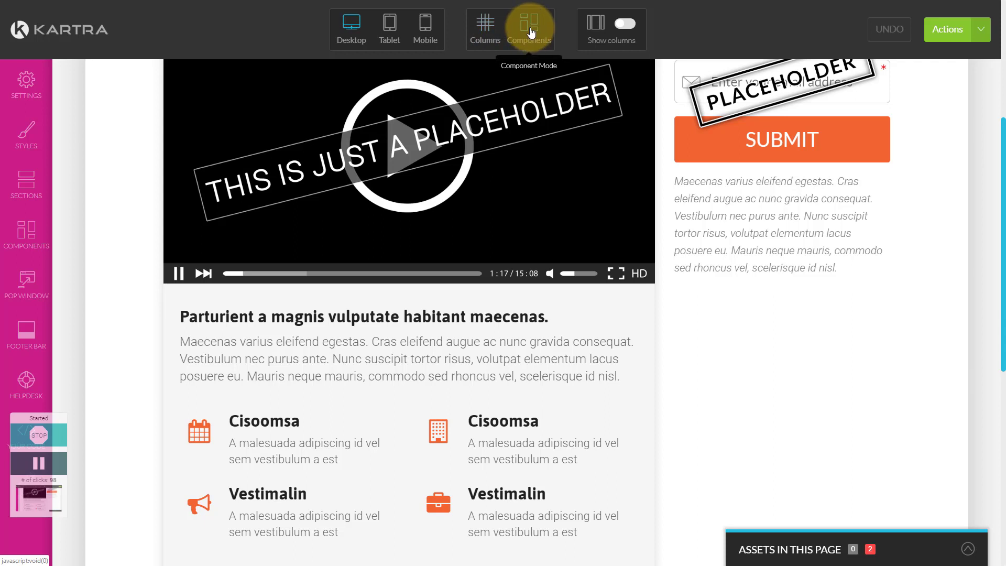
Step: Show the column outlines, inspect them in Column Mode, and return to Component Mode with the outlines hidden
click(624, 23)
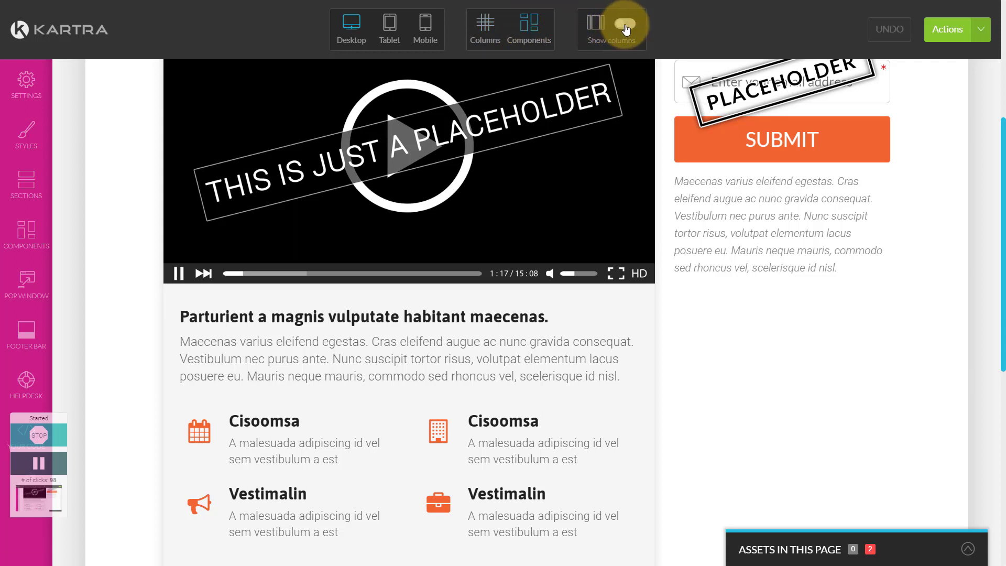
click(484, 26)
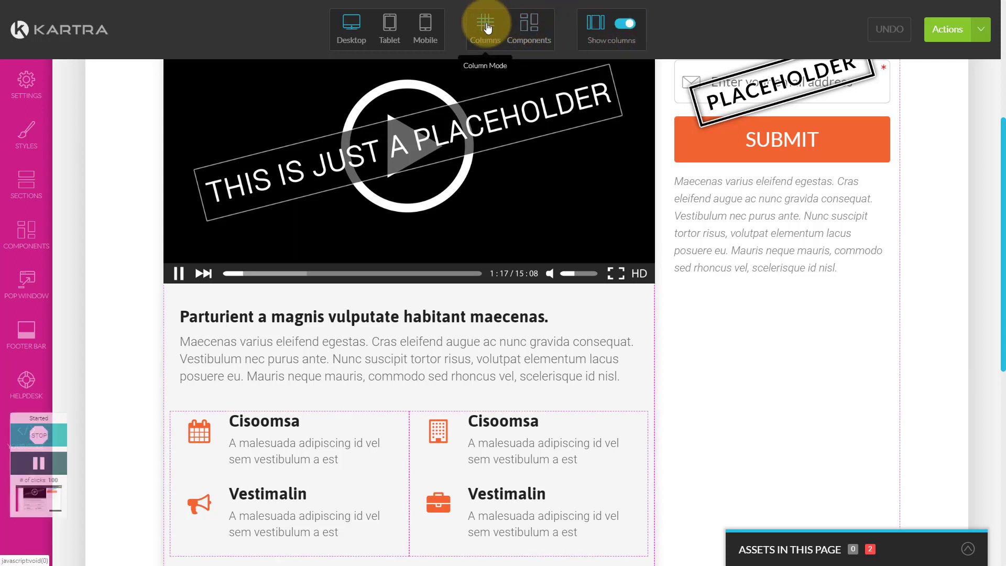
scroll(471, 398, down, 2)
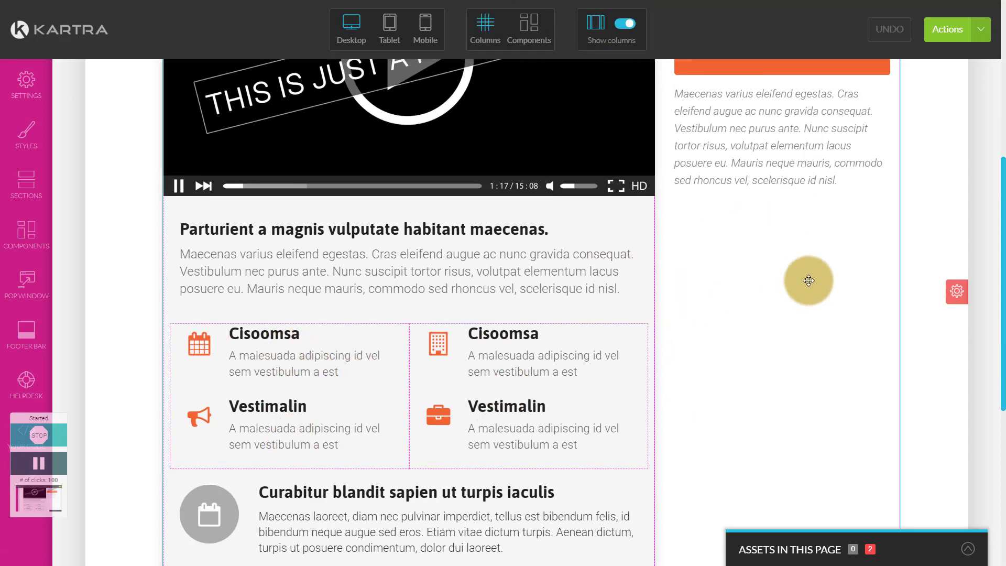
scroll(839, 270, up, 8)
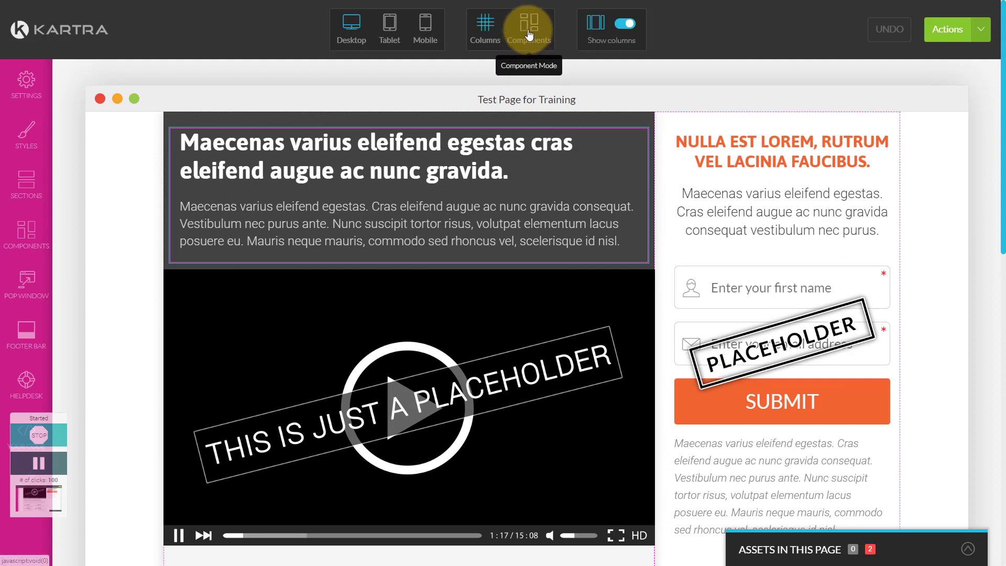
click(529, 34)
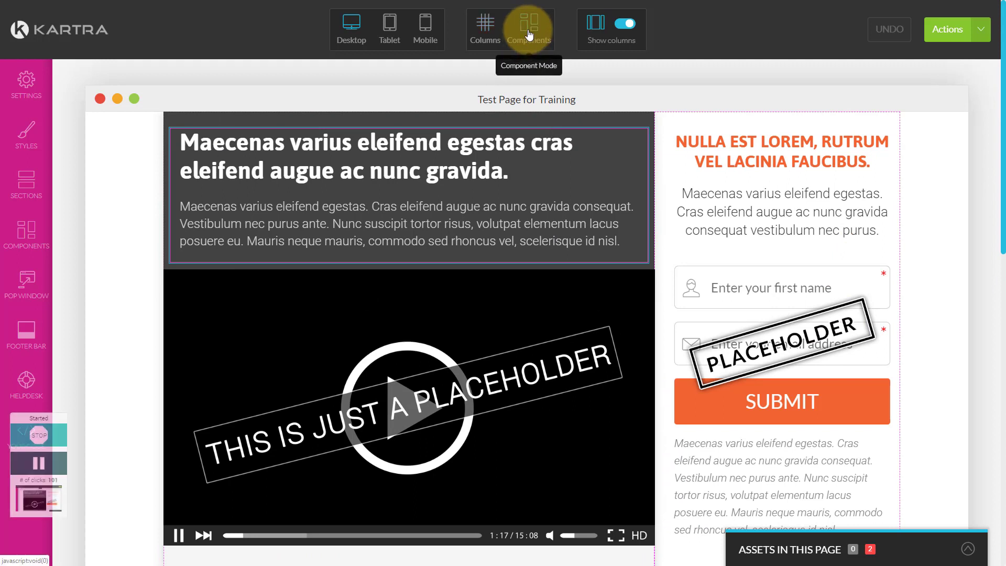
click(625, 22)
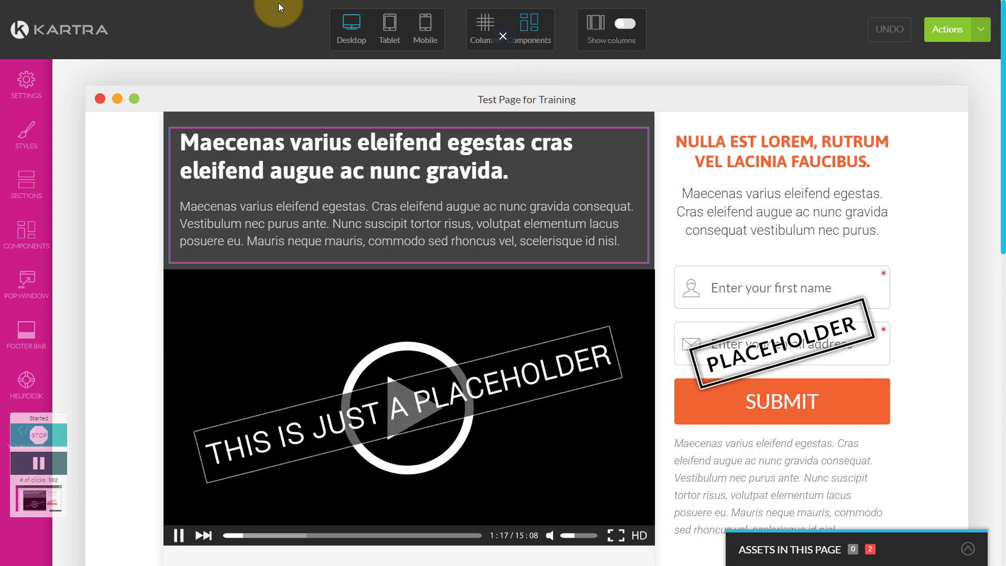
Step: Review the available page actions, including preview, save, template and publish options, without running any
click(983, 30)
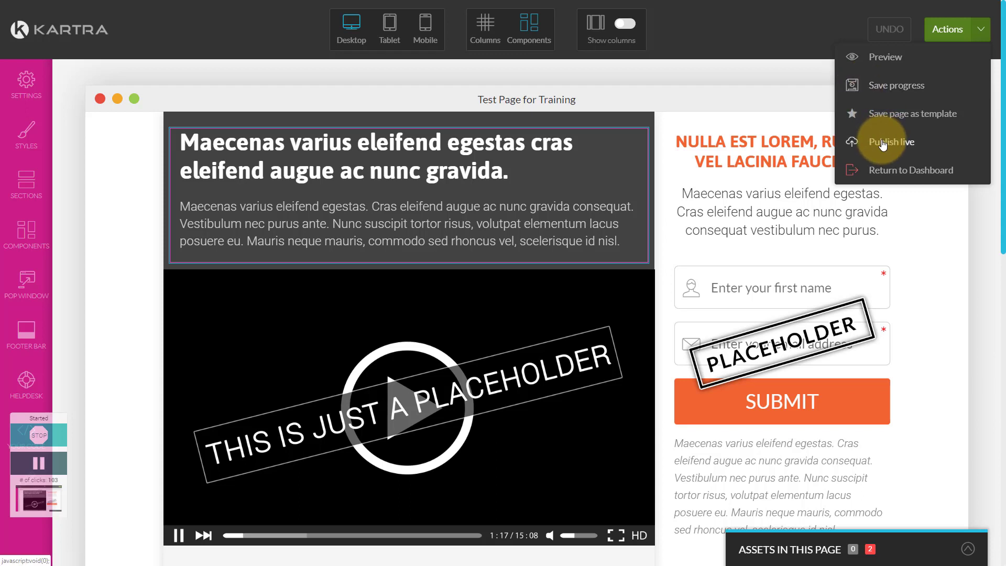
click(272, 79)
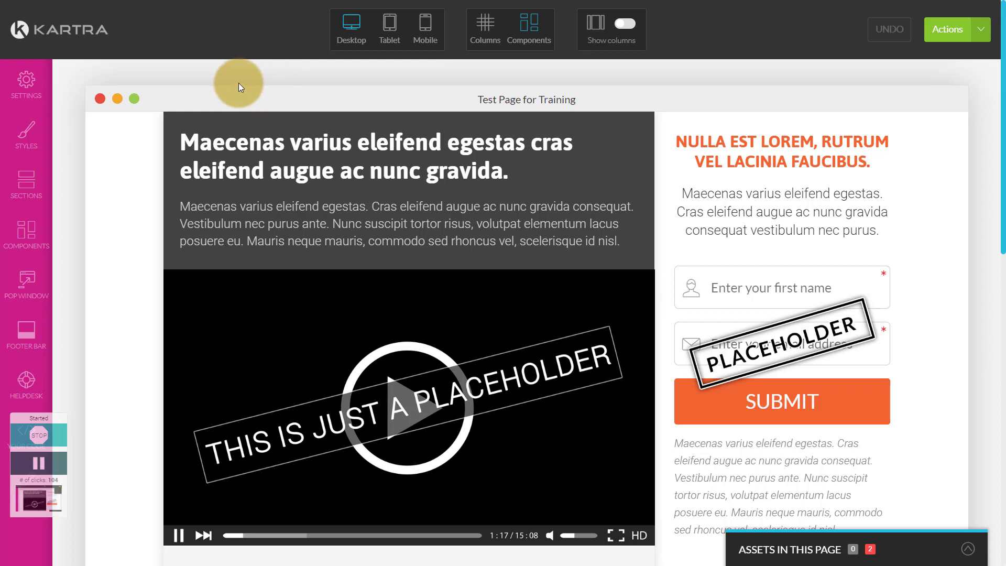
Step: Open the page's SEO Parameters and review the title, meta, author, OG and search engine visibility fields
click(28, 87)
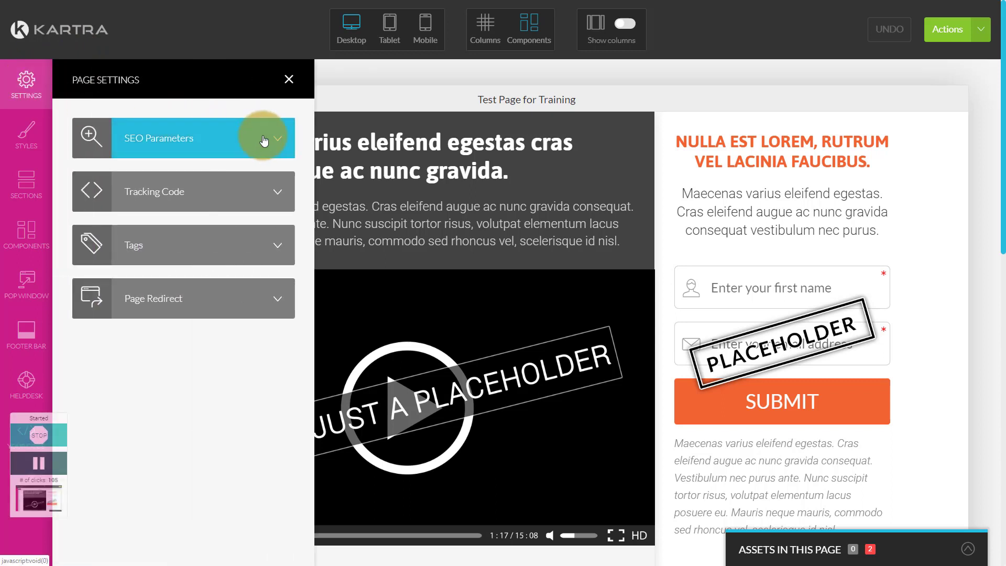
click(264, 140)
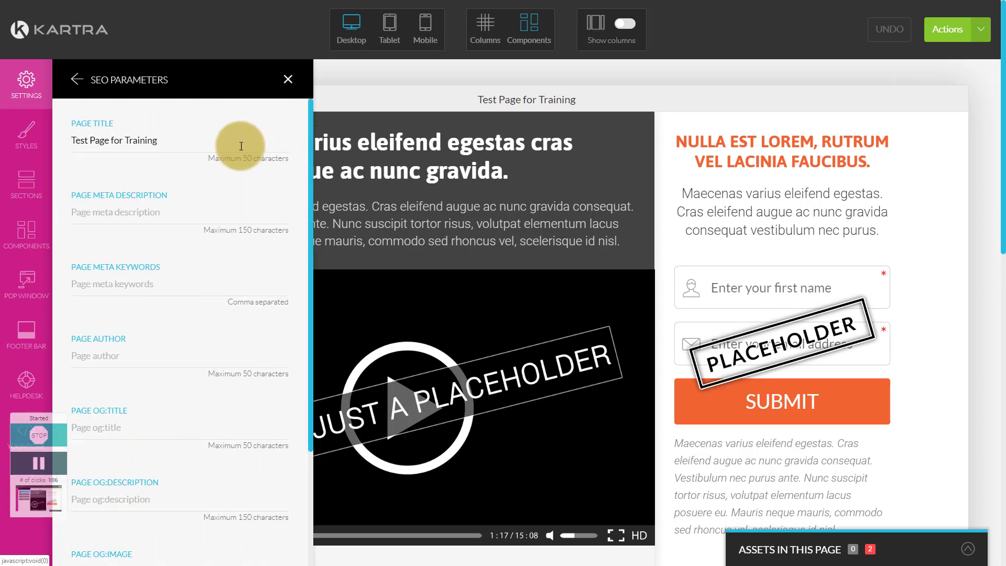
scroll(215, 200, down, 3)
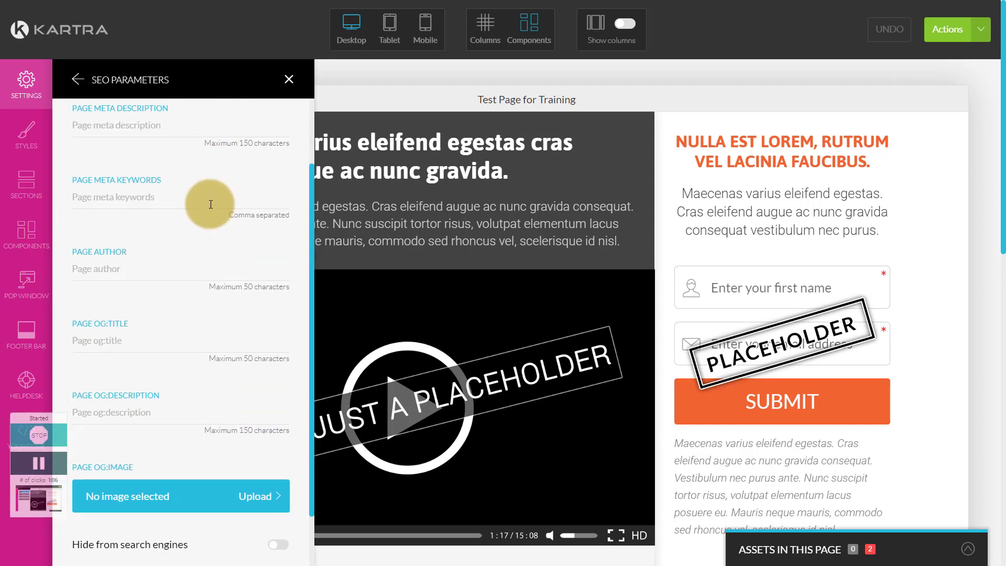
scroll(209, 212, down, 3)
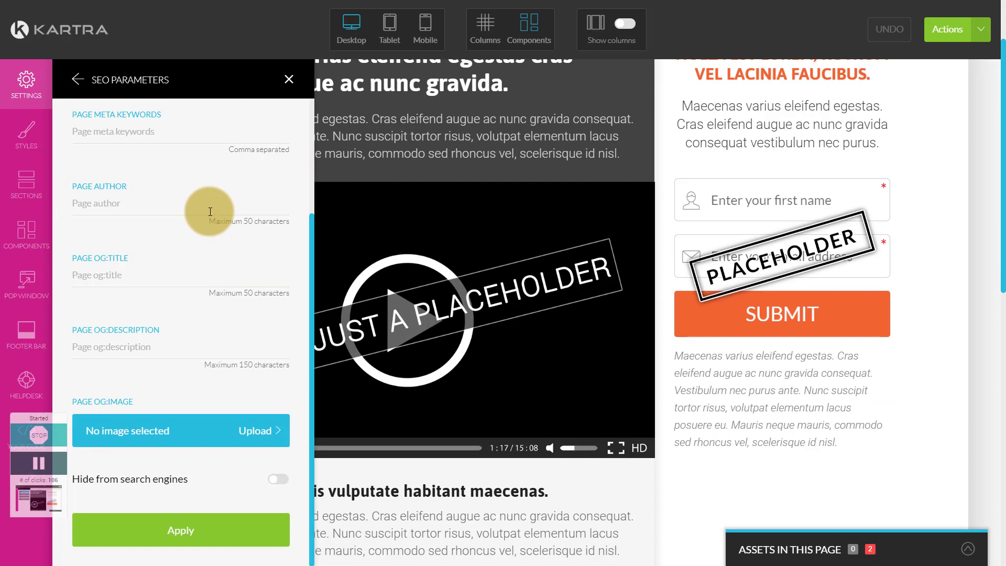
scroll(211, 212, up, 5)
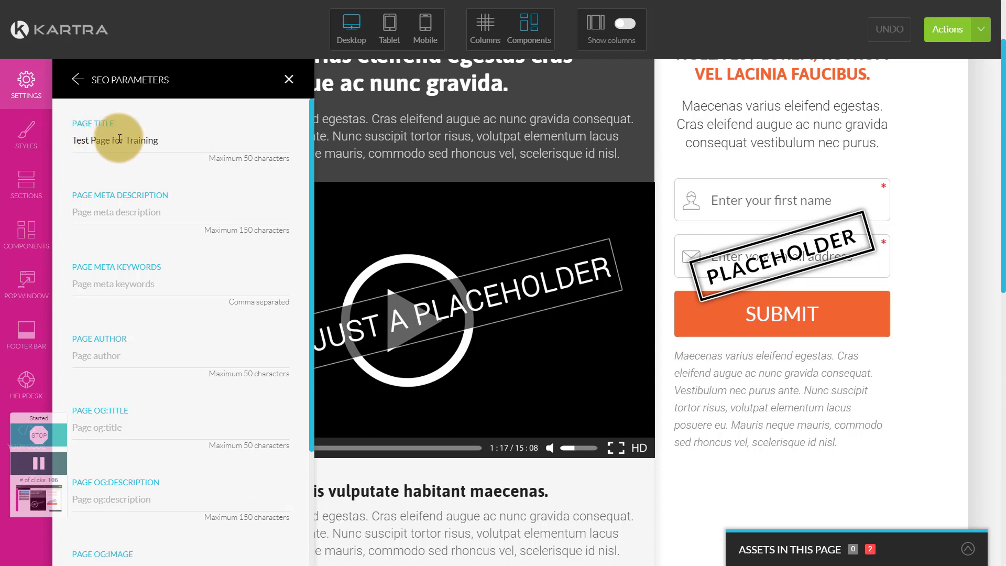
scroll(131, 162, down, 5)
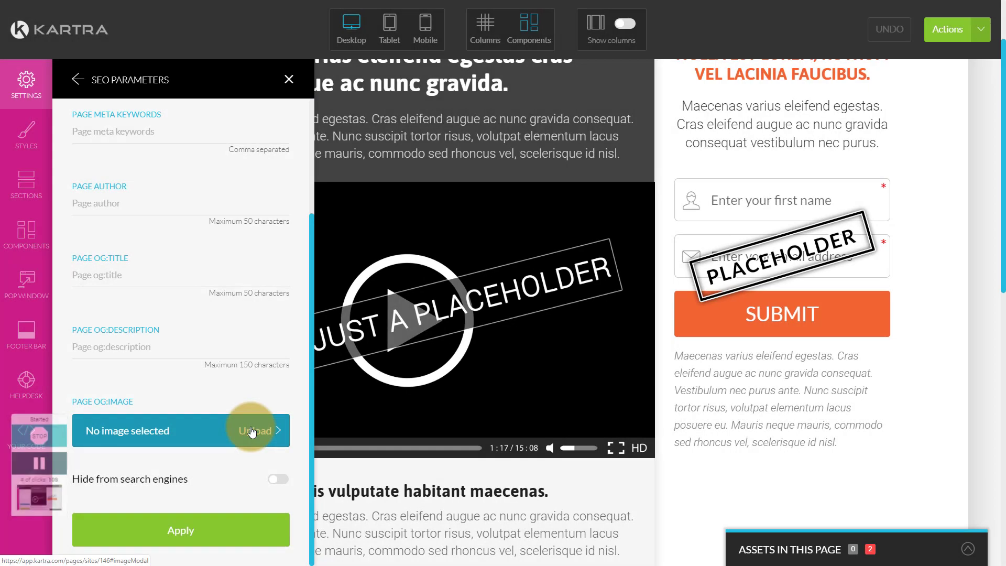
Step: For the page's OG image, search the royalty-free images for "candy" and add the photo of hands with scattered candies
click(251, 430)
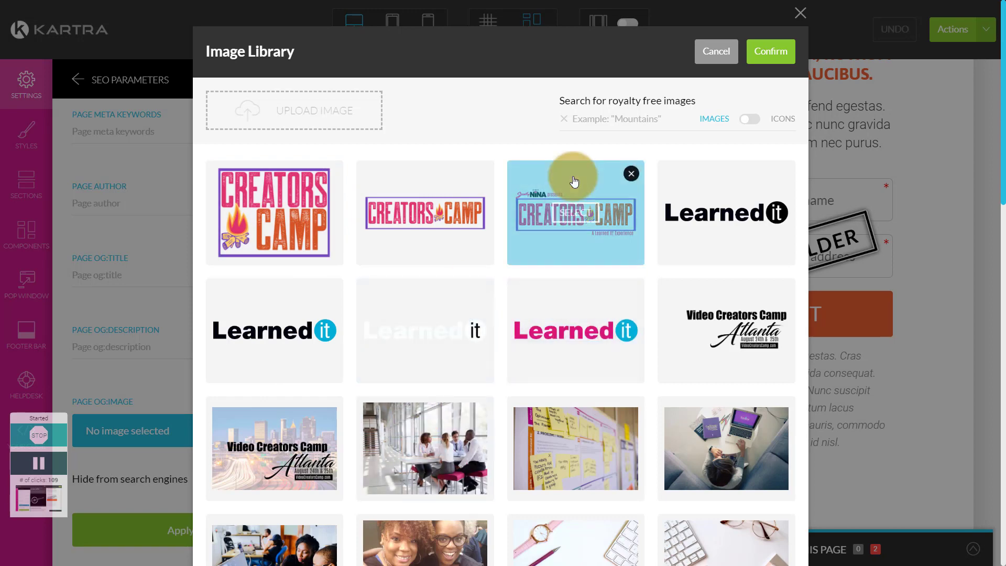
click(583, 116)
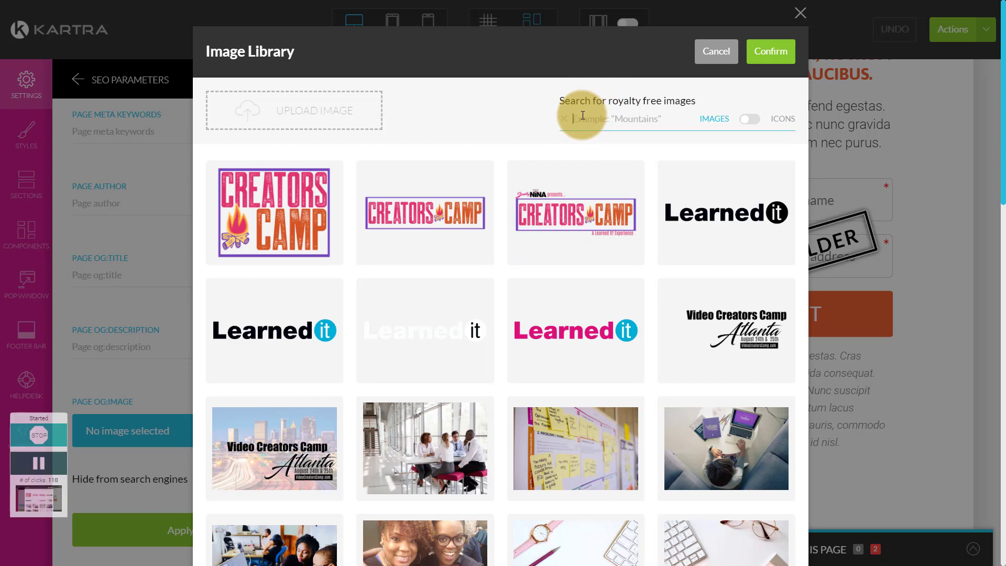
text(cam)
text(dy)
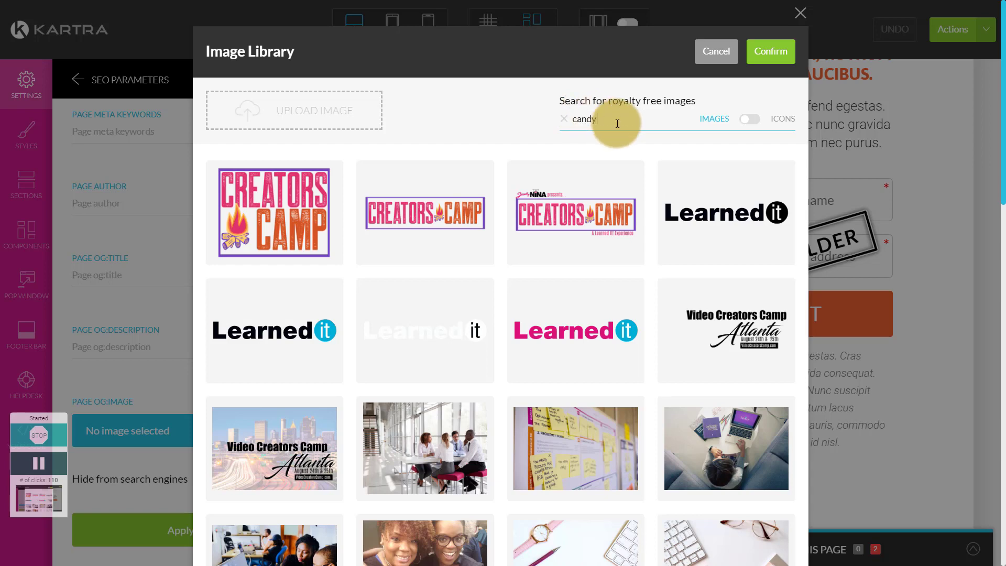
key(Return)
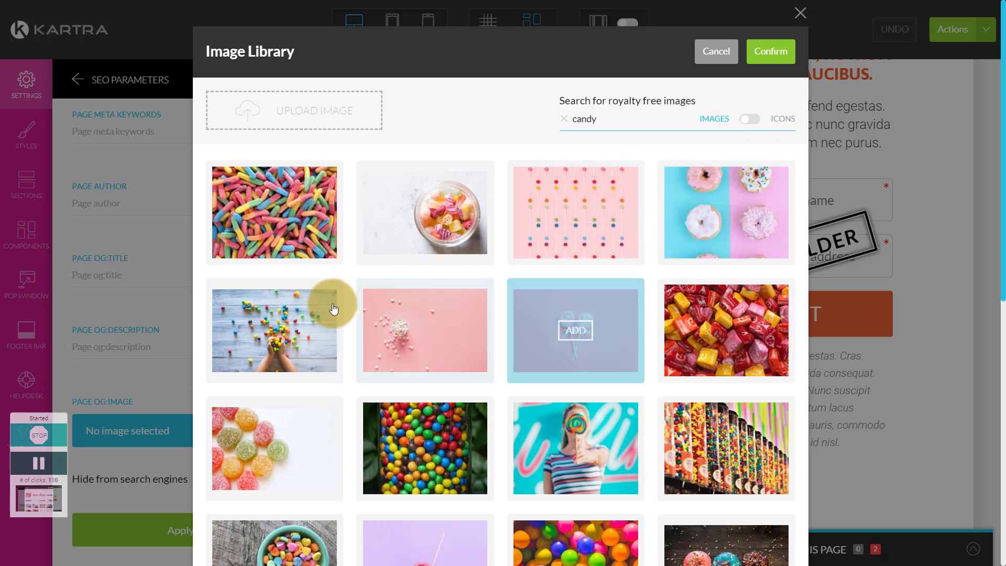
click(278, 334)
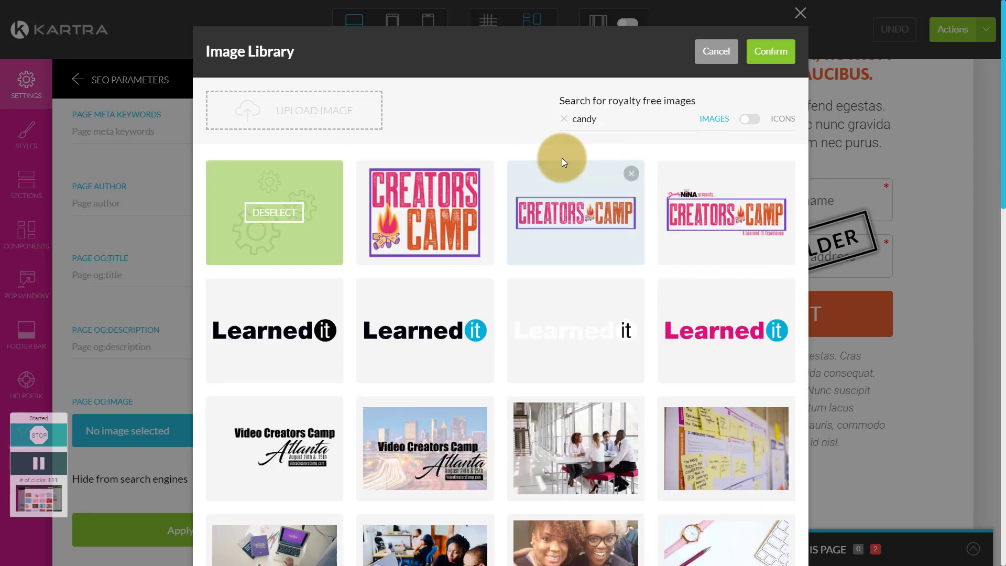
Step: Select the scattered candies photo from the image library as the page's OG image and apply the SEO parameters
click(271, 217)
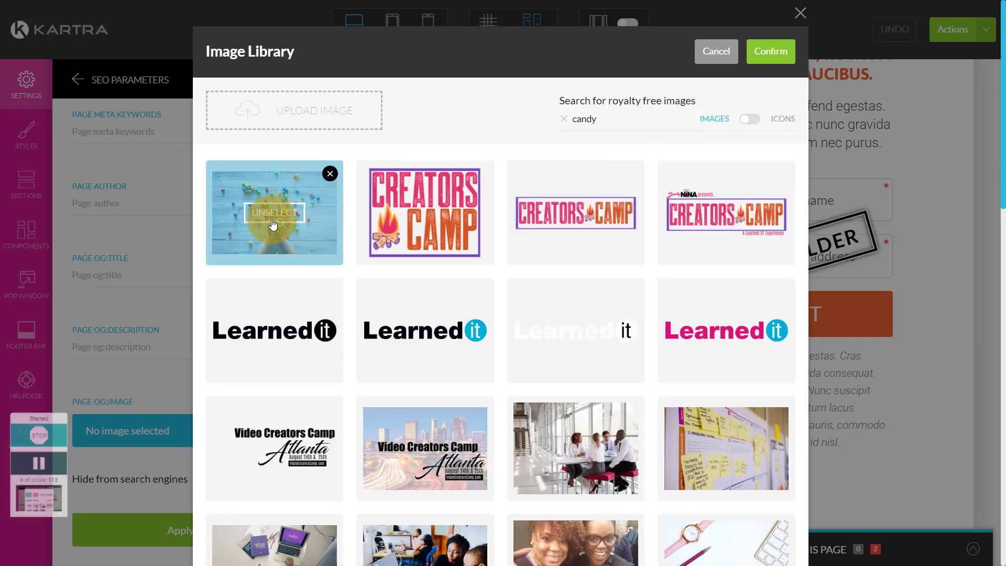
click(770, 59)
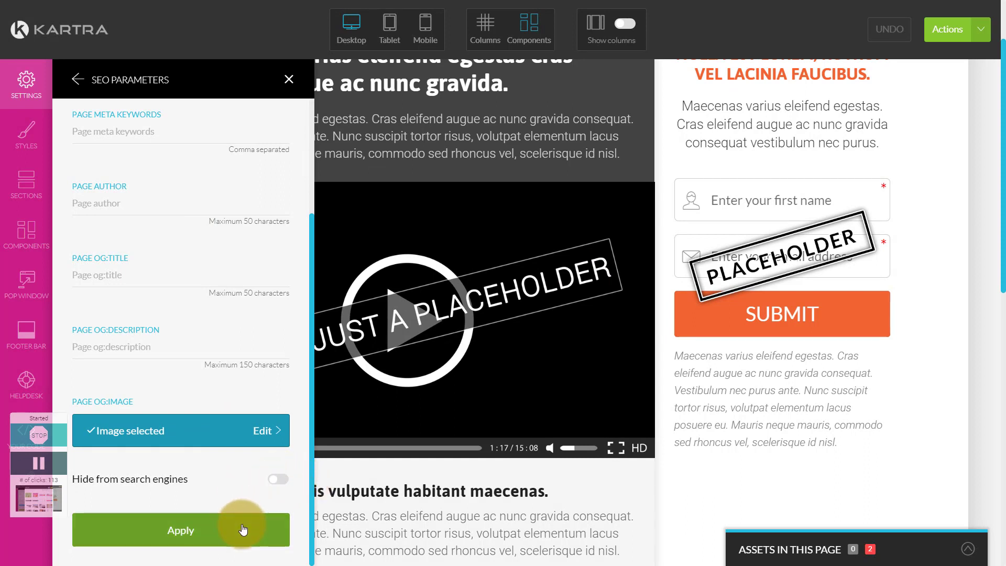
click(191, 527)
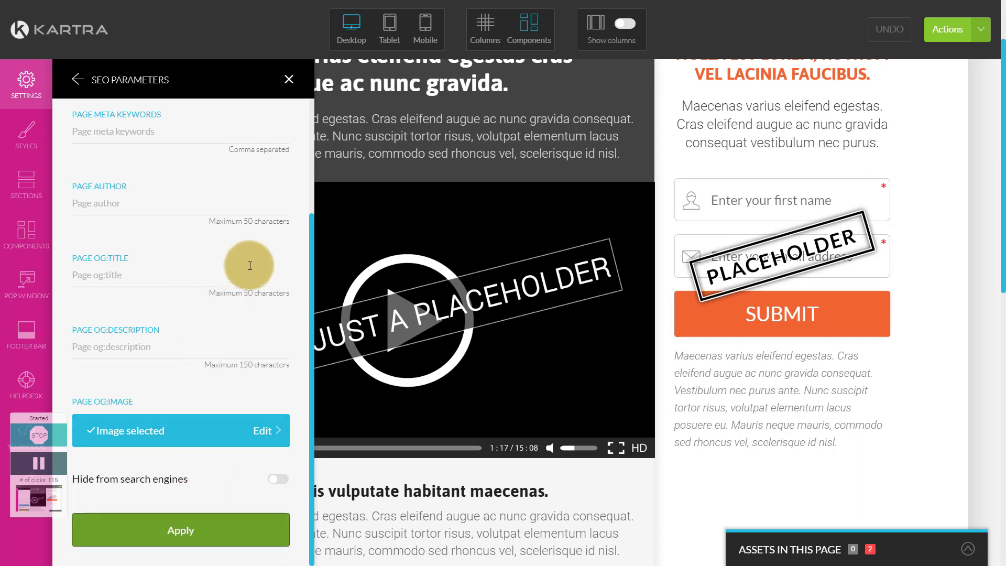
scroll(250, 266, up, 2)
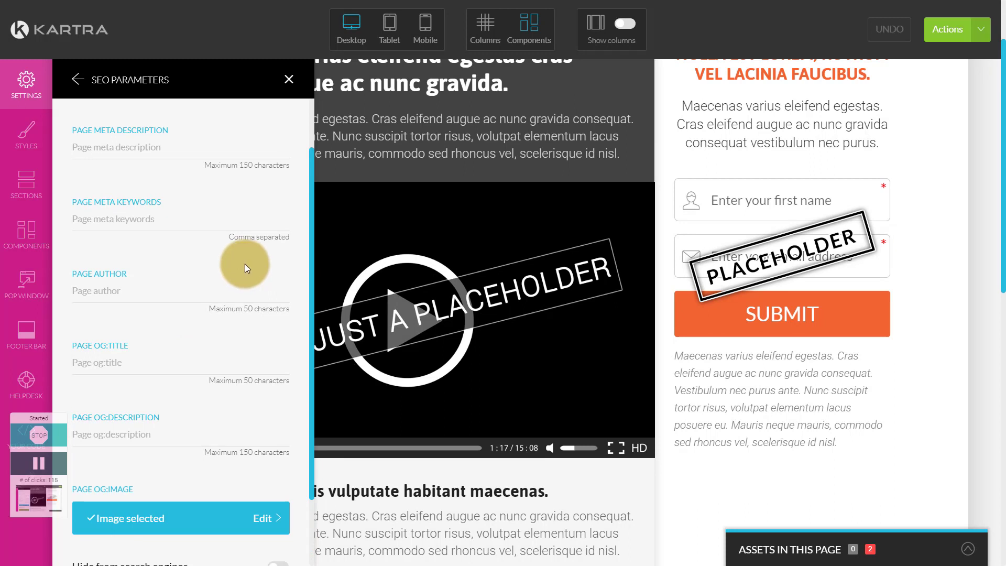
scroll(179, 202, up, 3)
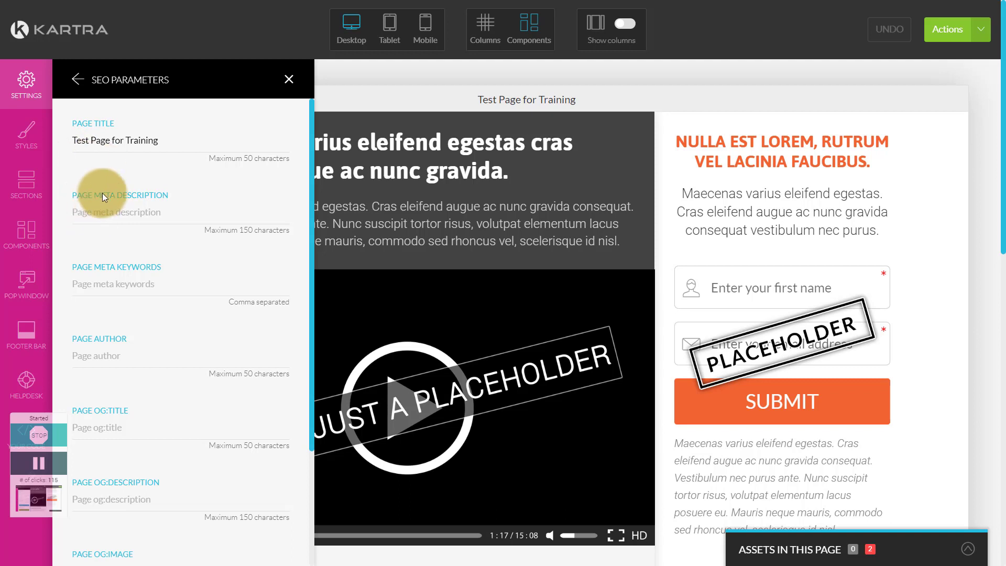
click(76, 85)
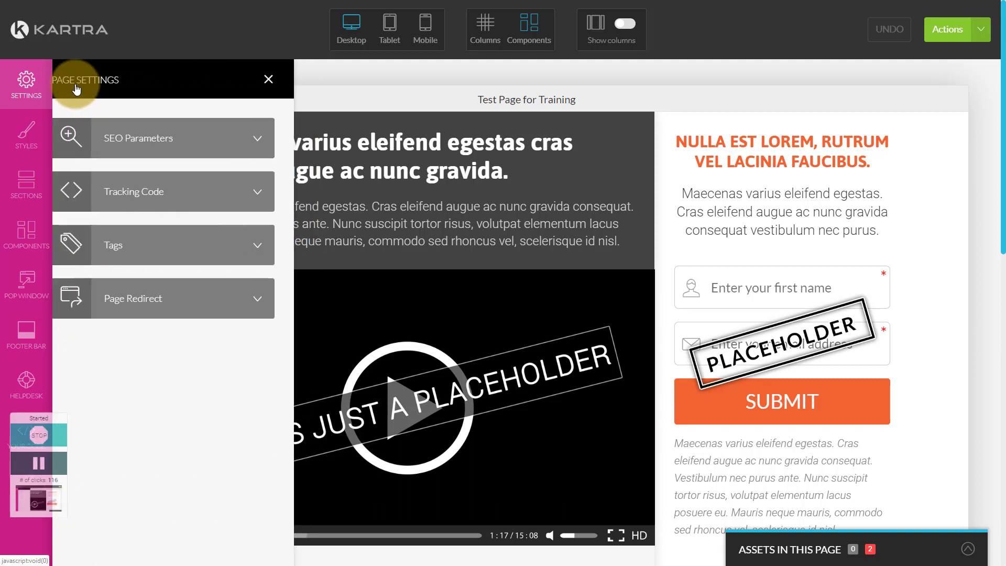
Step: Review the page's tracking code fields for the head, body, footer and Facebook ads, then return to the page settings
click(257, 196)
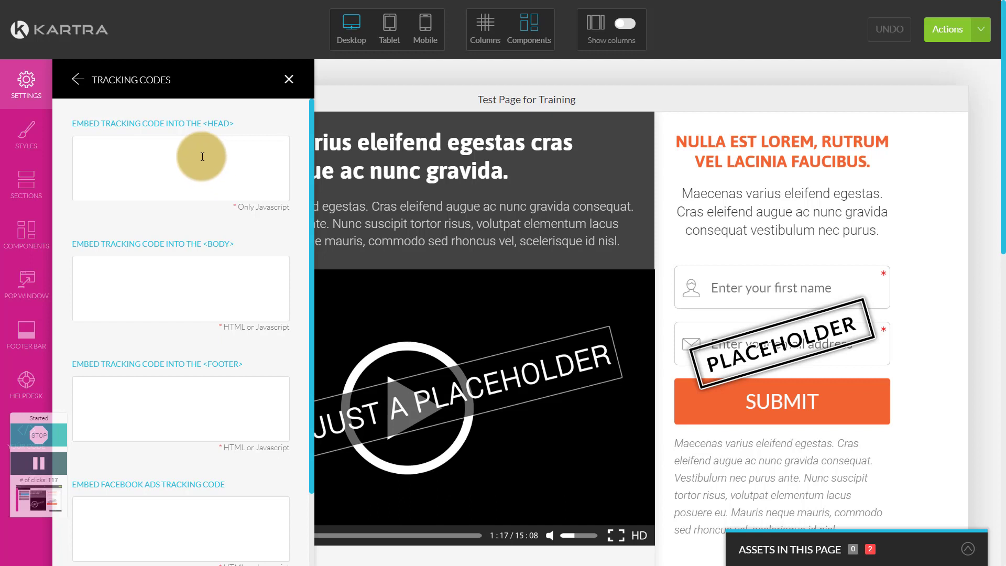
scroll(203, 162, down, 2)
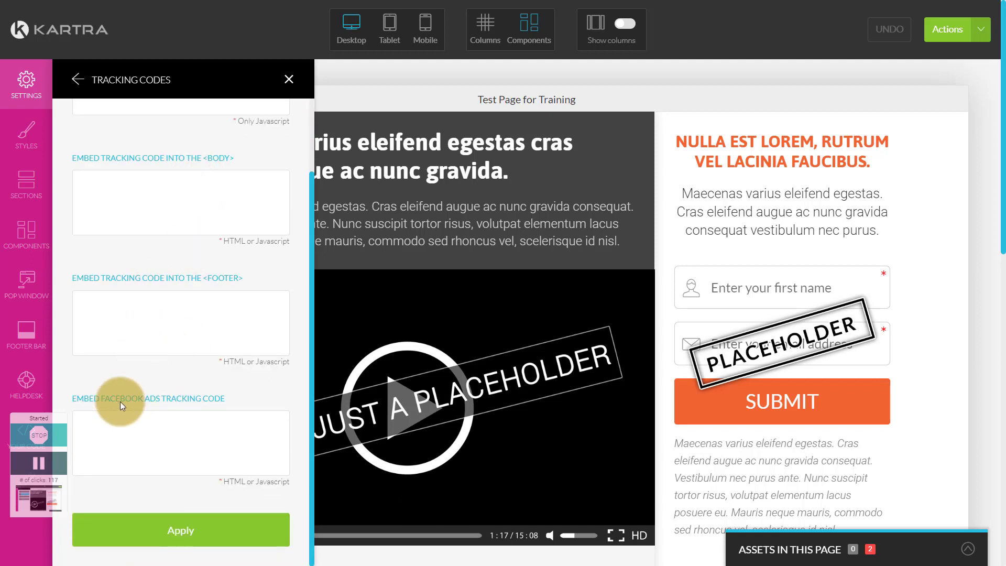
scroll(136, 400, up, 2)
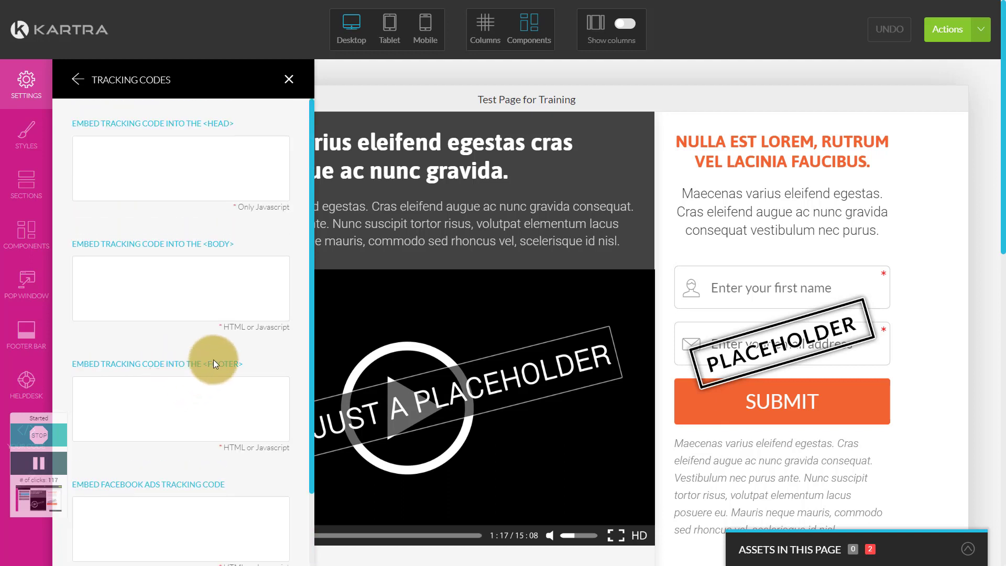
scroll(198, 178, down, 2)
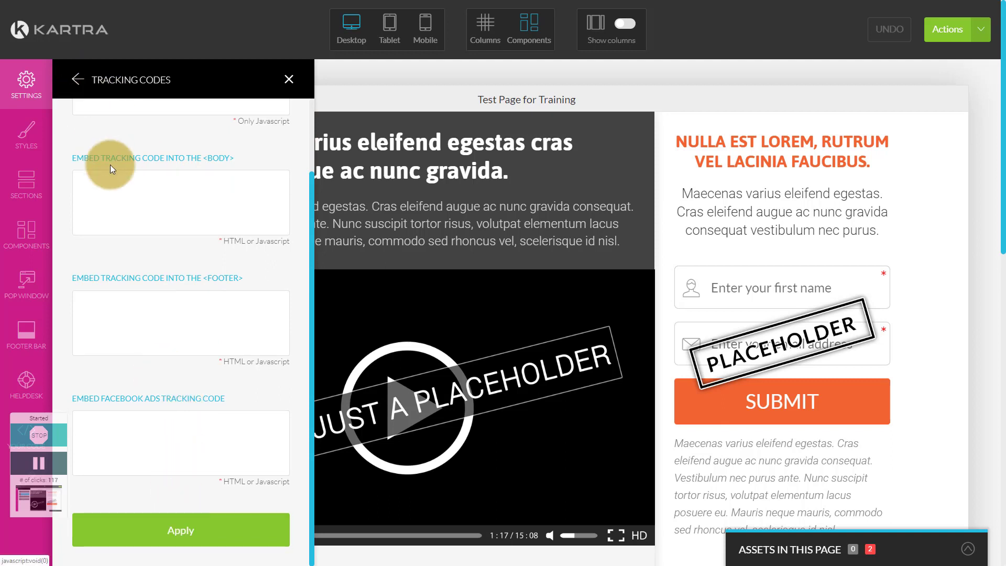
scroll(112, 167, up, 3)
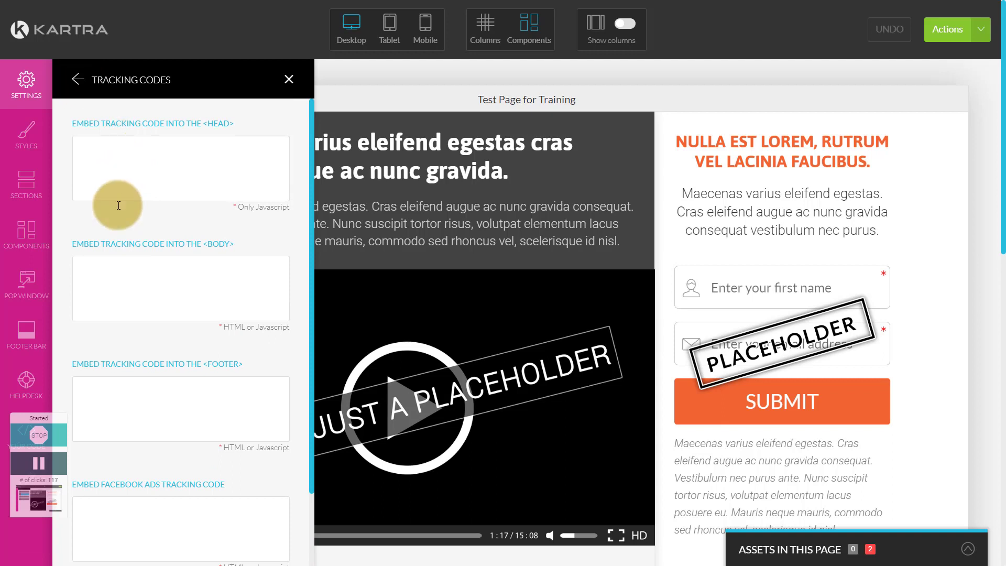
click(77, 81)
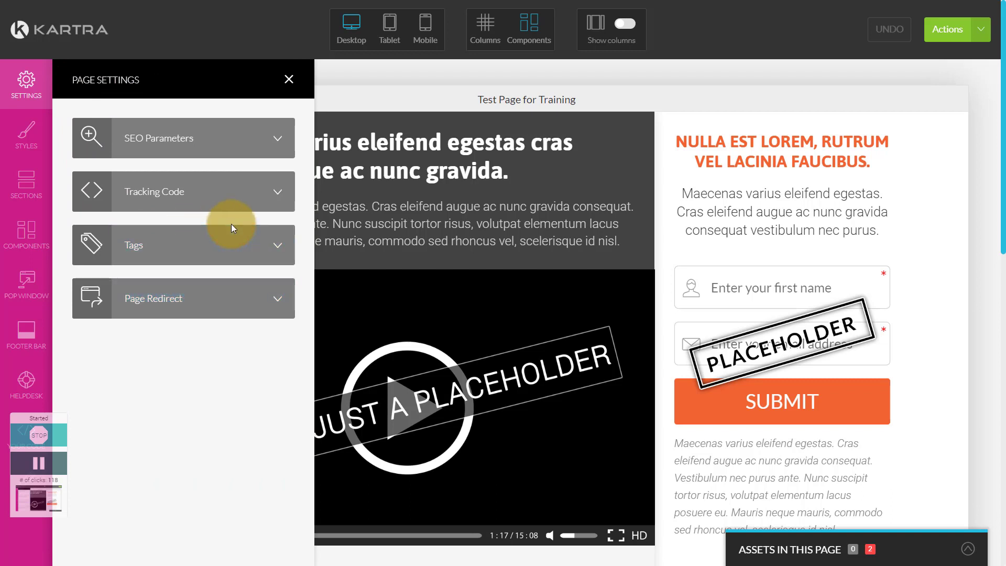
Step: Review the page's Tags settings and the available tag categories without assigning any, then return to the page settings
click(268, 253)
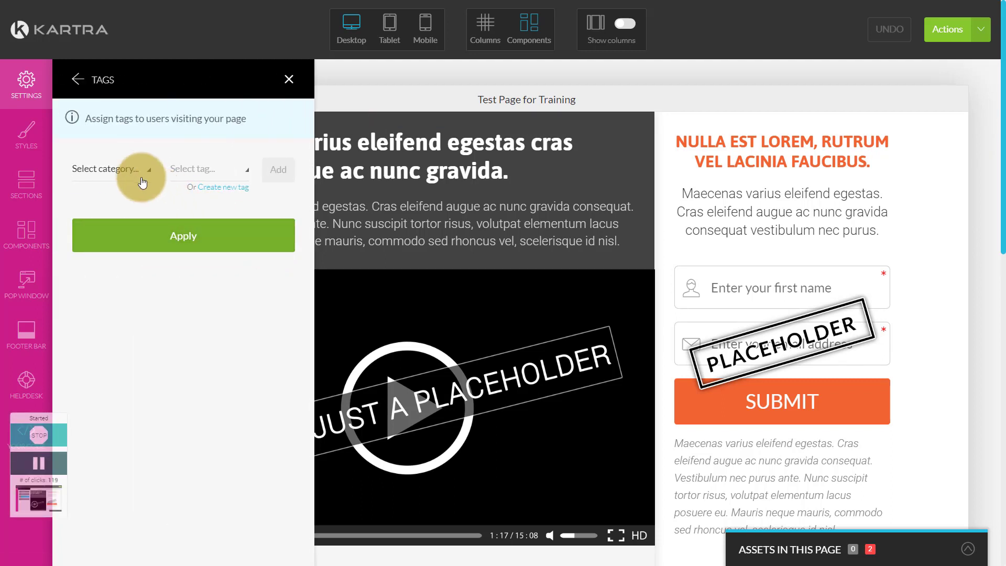
click(133, 173)
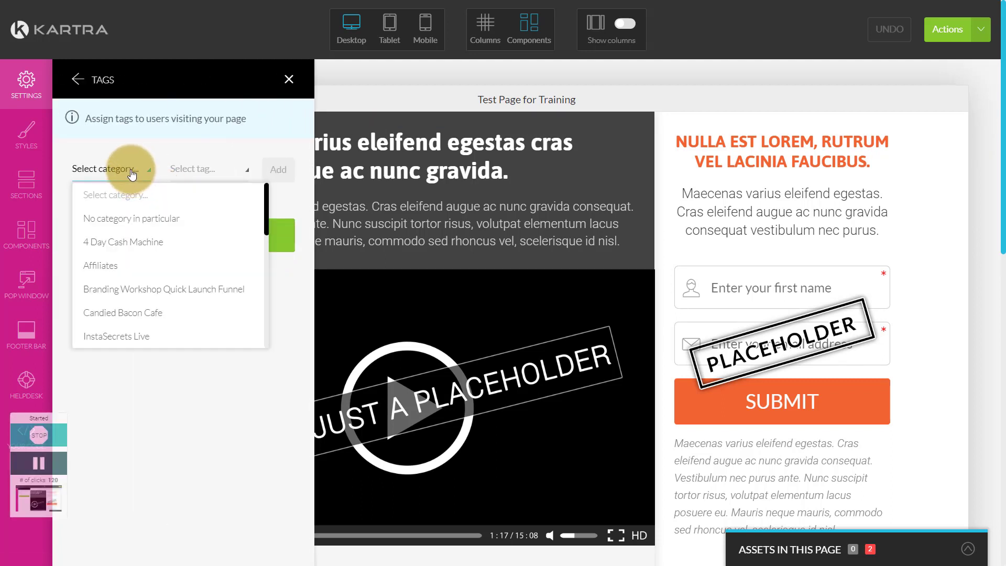
click(164, 138)
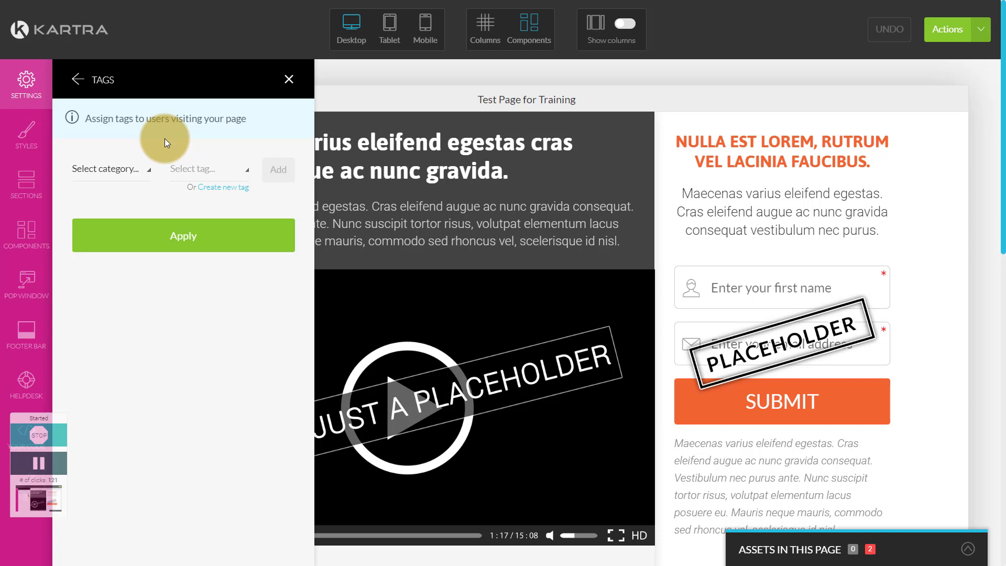
click(80, 80)
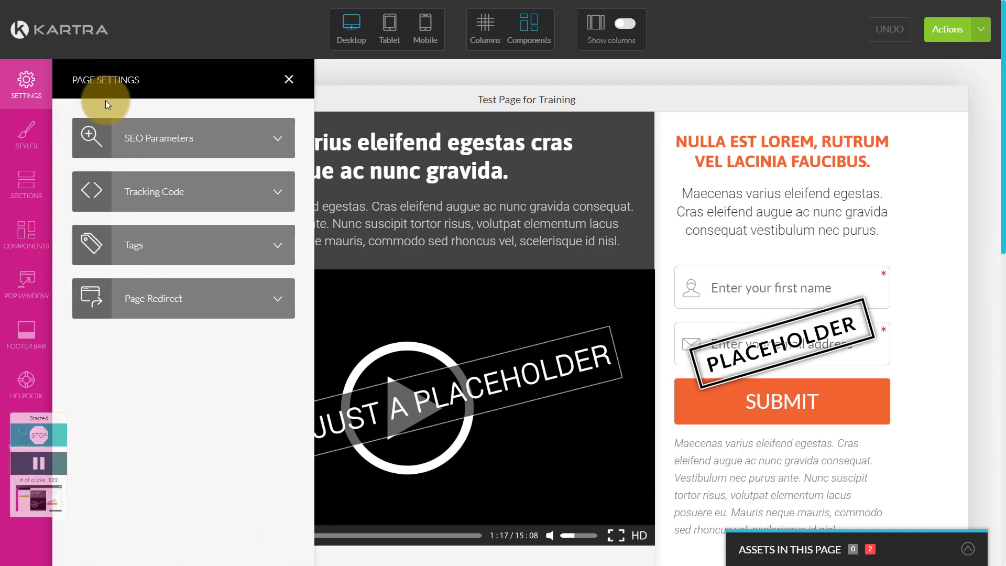
Step: Open the Page Redirect settings and activate the redirect for the page
click(252, 305)
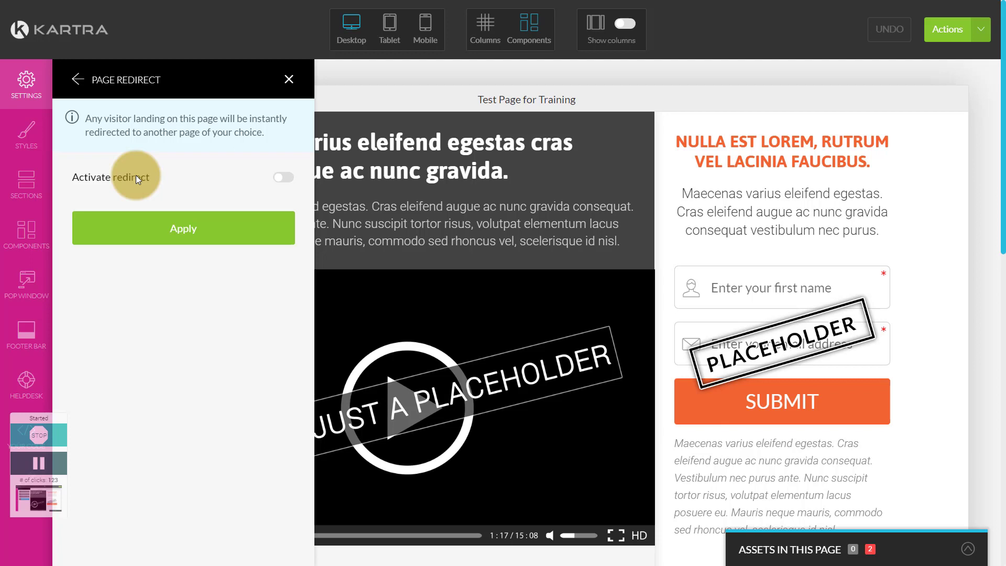
click(284, 179)
click(284, 179)
click(280, 175)
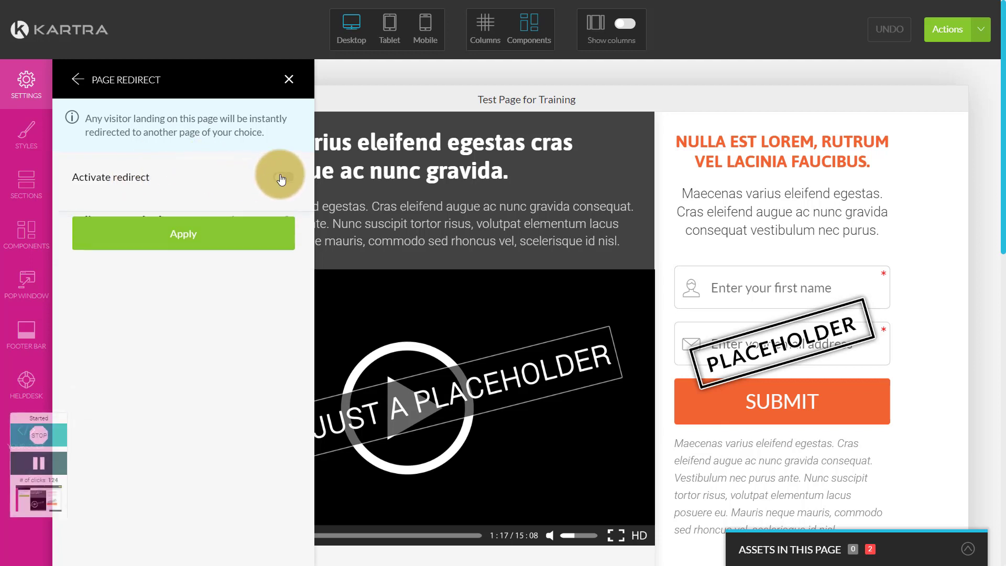
click(281, 178)
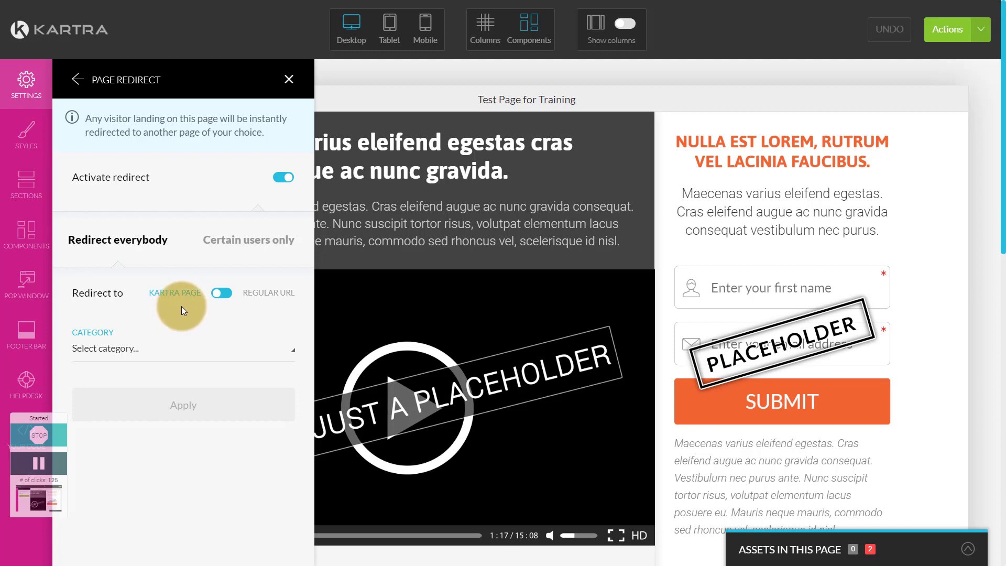
Step: Choose the Video Creators Camp category for the redirect, view its available pages, and switch the target to a regular URL
click(146, 349)
scroll(145, 417, down, 5)
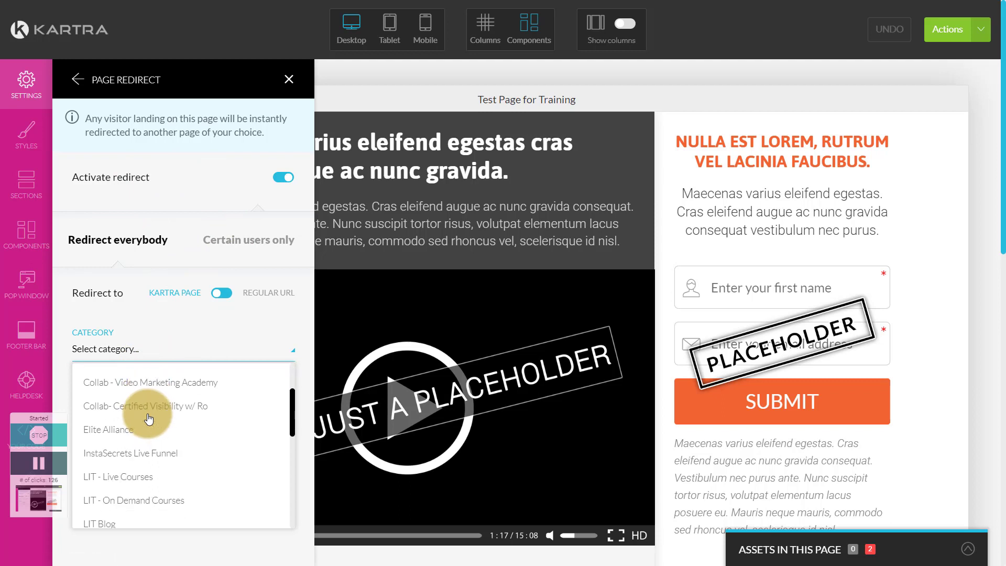
scroll(148, 417, down, 5)
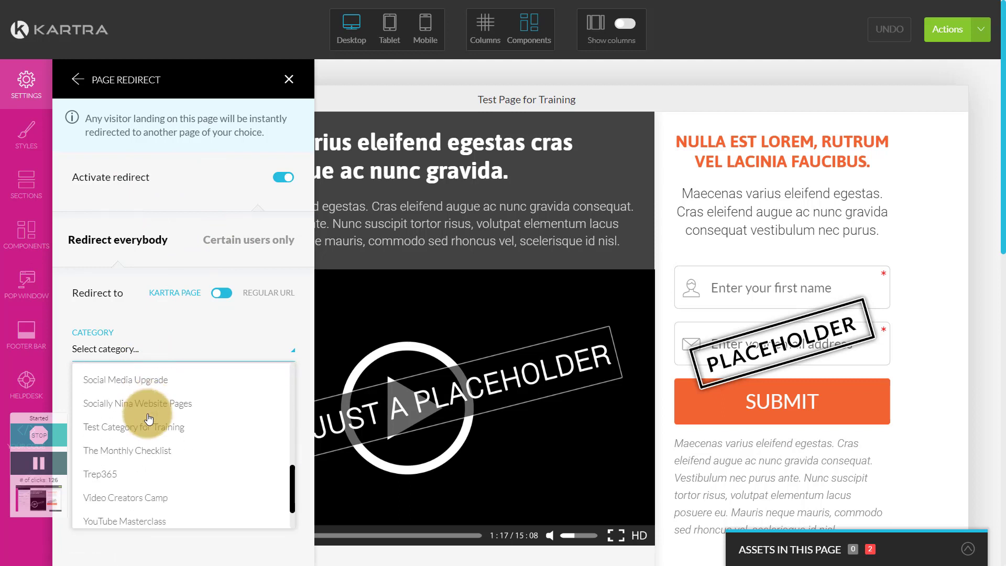
click(129, 493)
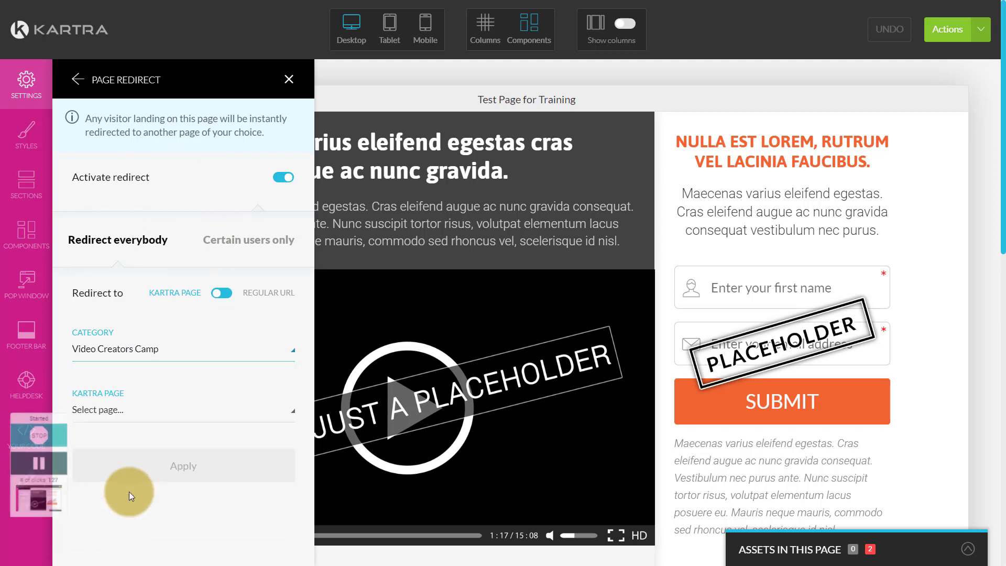
click(177, 414)
click(177, 413)
click(176, 410)
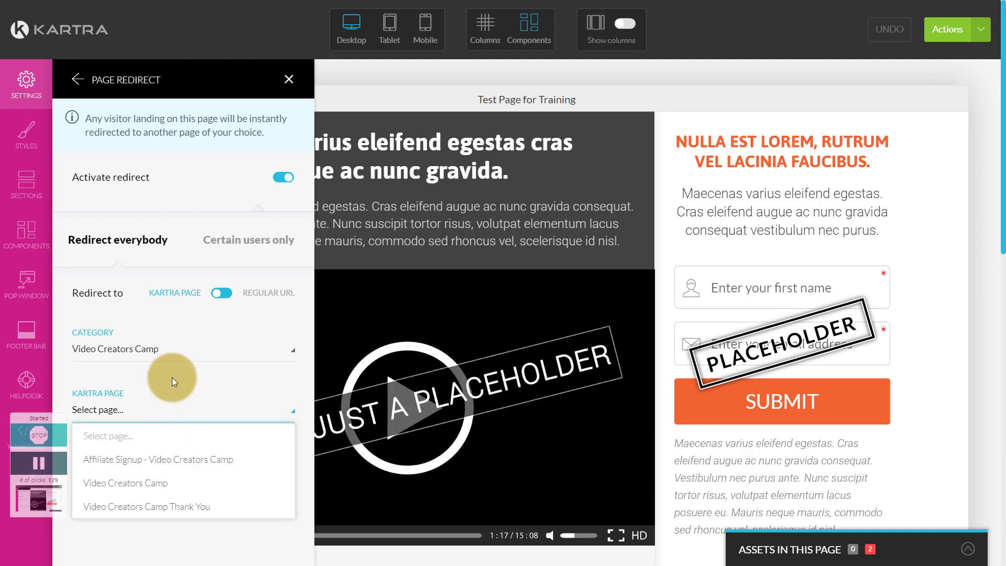
click(217, 297)
Step: Deactivate the page redirect, apply the setting and return to the page settings
click(287, 181)
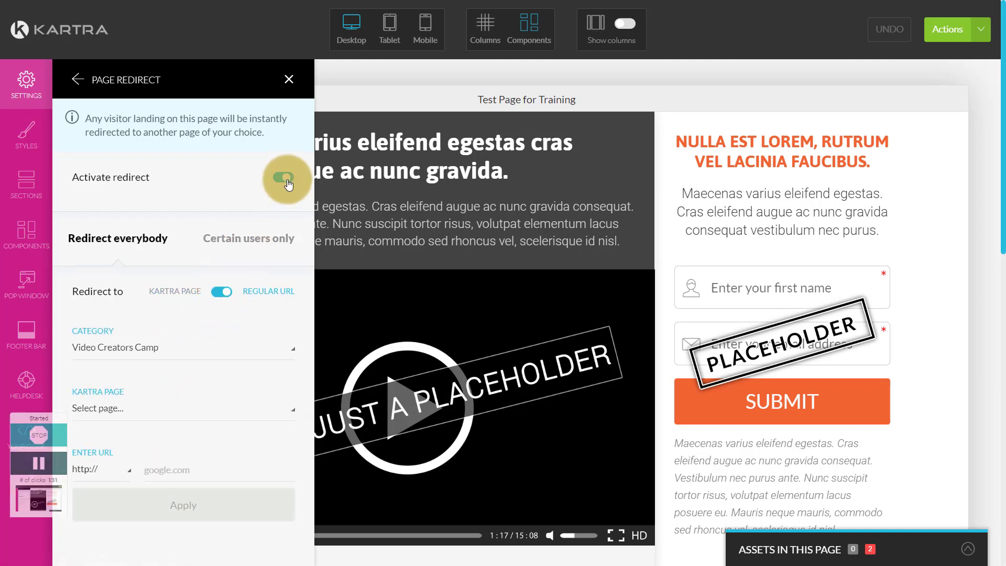
click(286, 180)
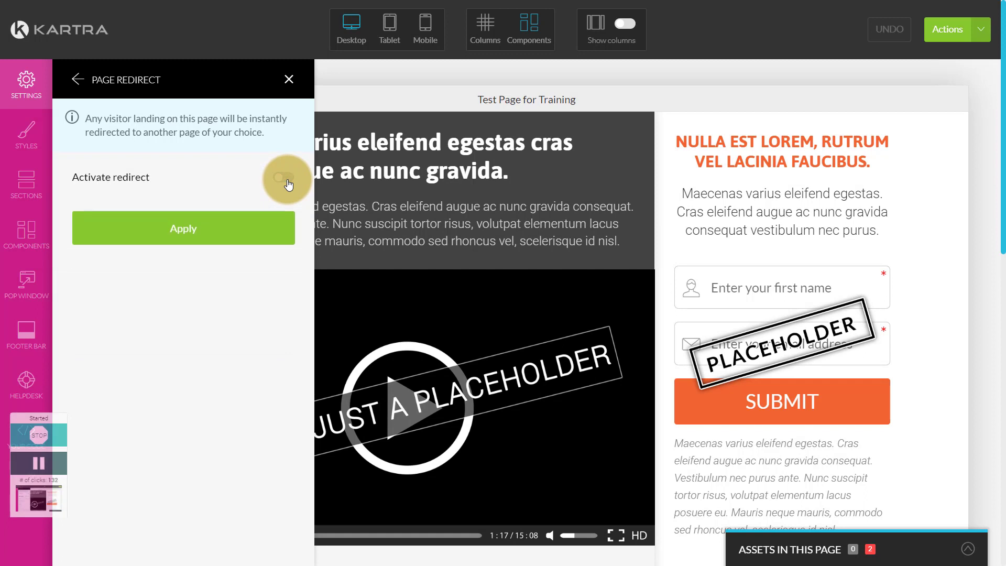
click(242, 224)
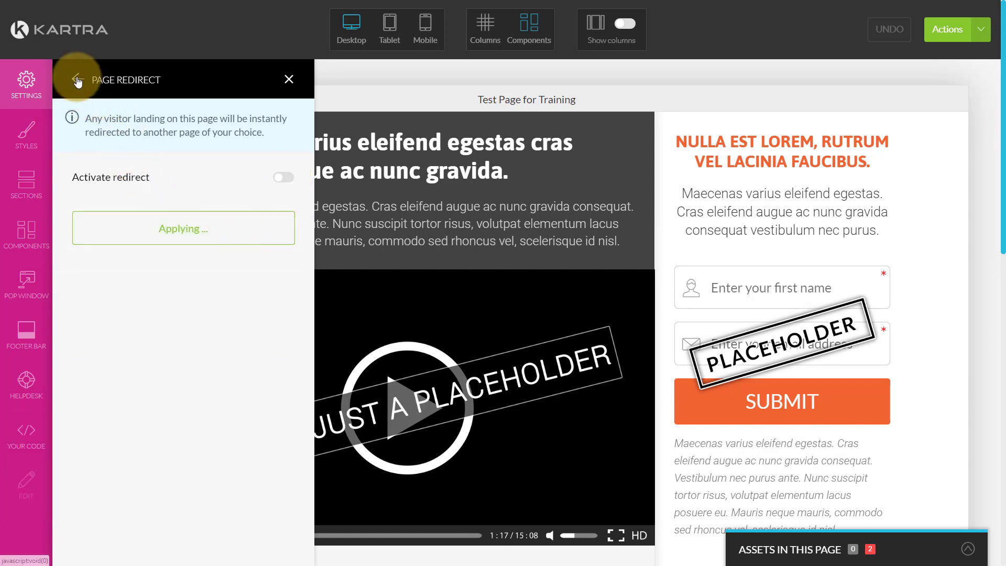
click(19, 88)
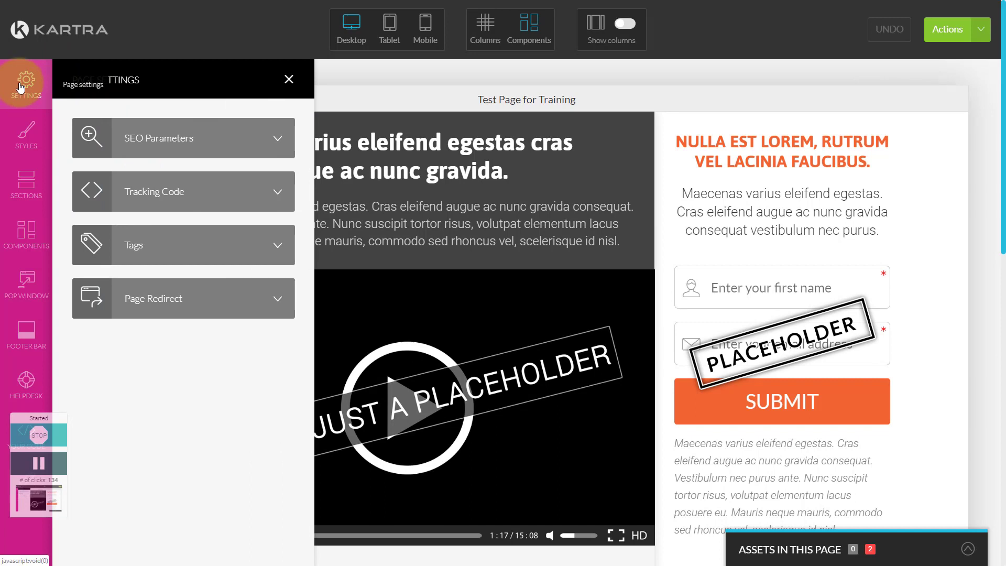
Step: Open the general page styles and try the fixed page width before switching back to full
click(32, 142)
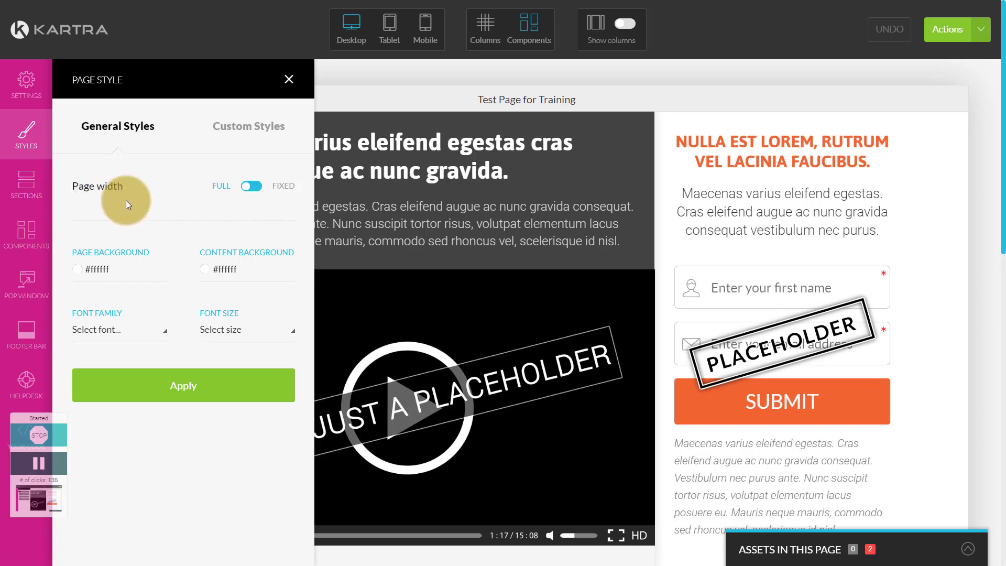
click(252, 187)
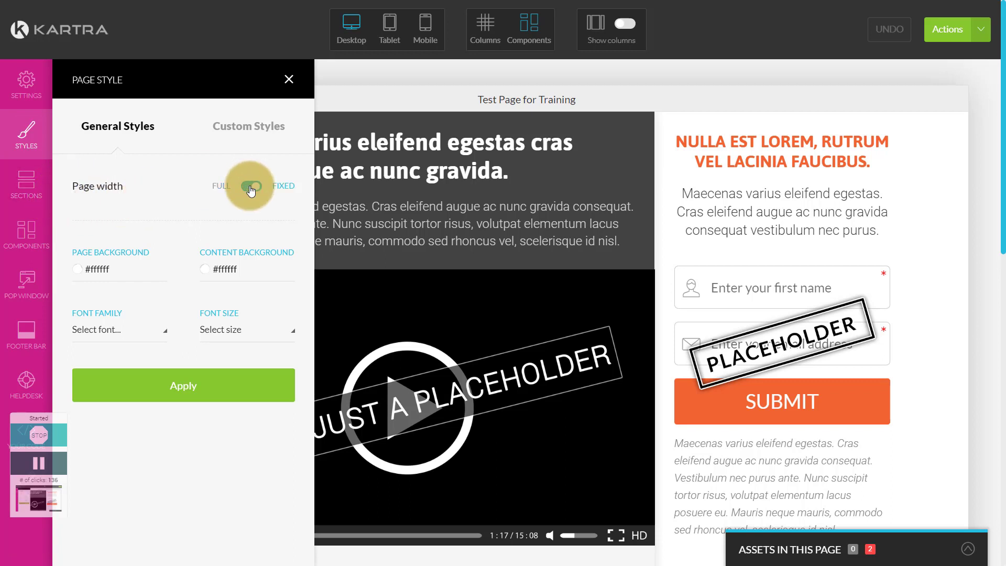
click(250, 187)
Step: Set the page background color to #cb1d88, apply it and check the page
double_click(115, 271)
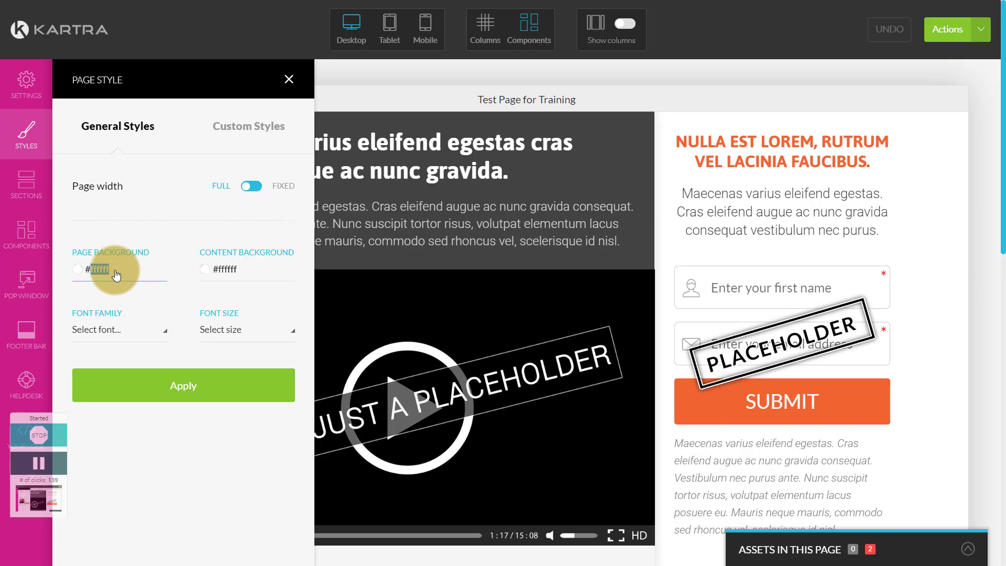
click(115, 272)
click(117, 412)
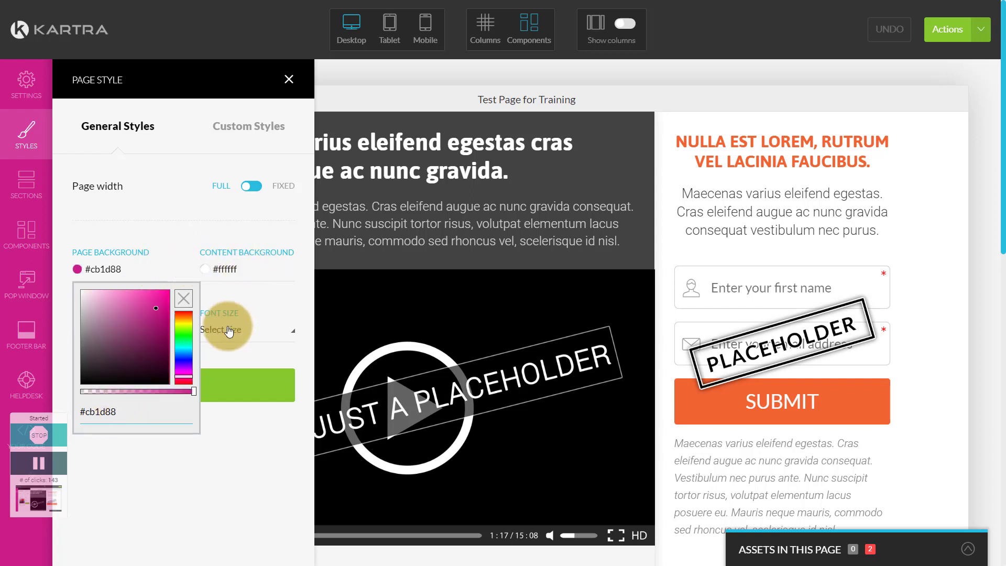
click(242, 381)
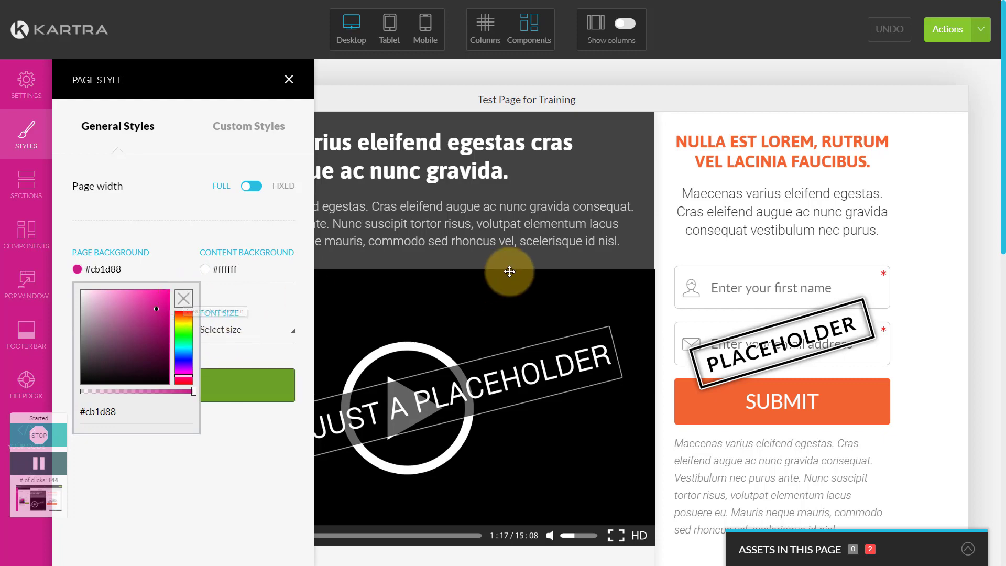
scroll(649, 269, down, 10)
scroll(648, 269, down, 2)
scroll(648, 268, up, 13)
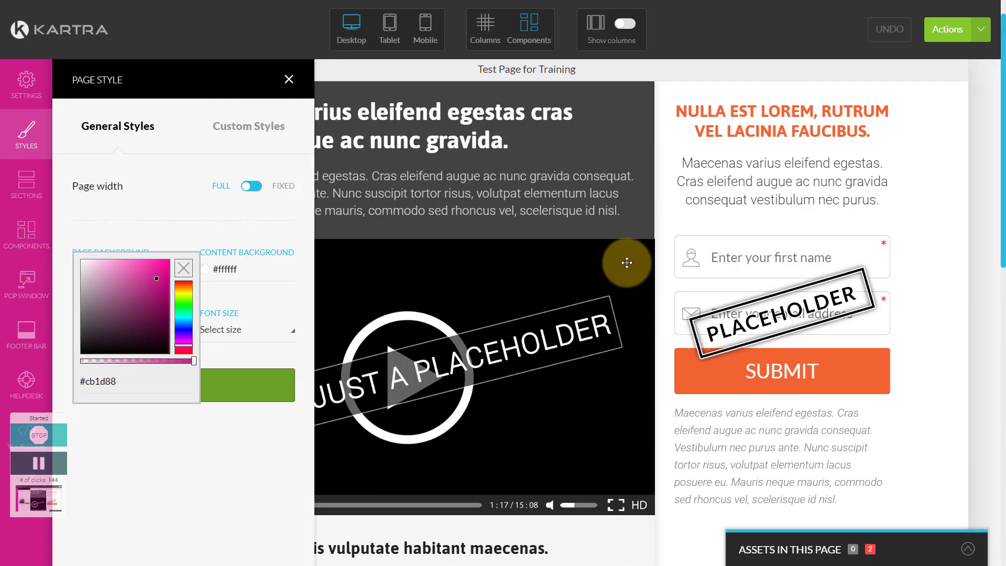
Step: Set the content background color to #cb1d88, apply it and check the page down to the footer
click(225, 267)
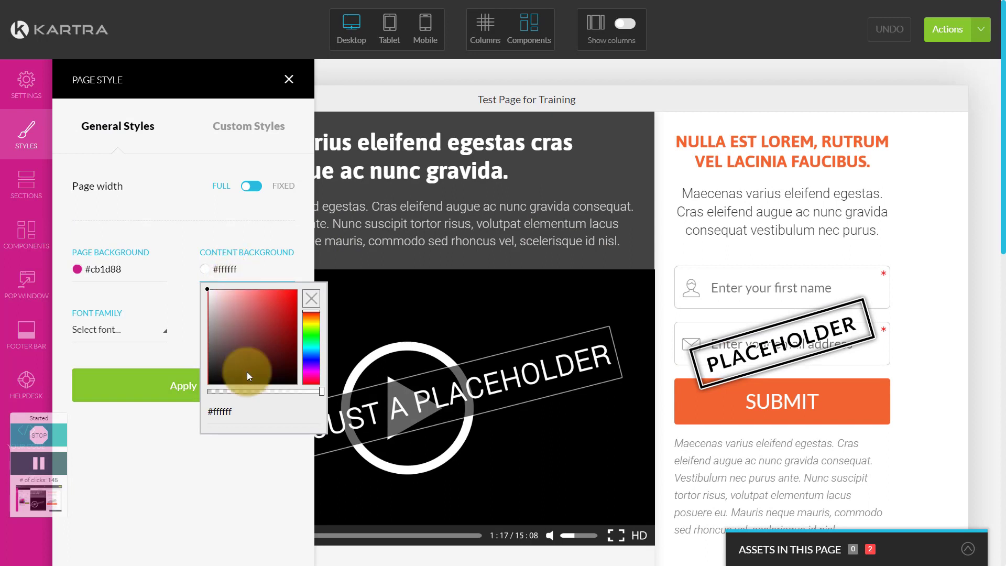
triple_click(227, 412)
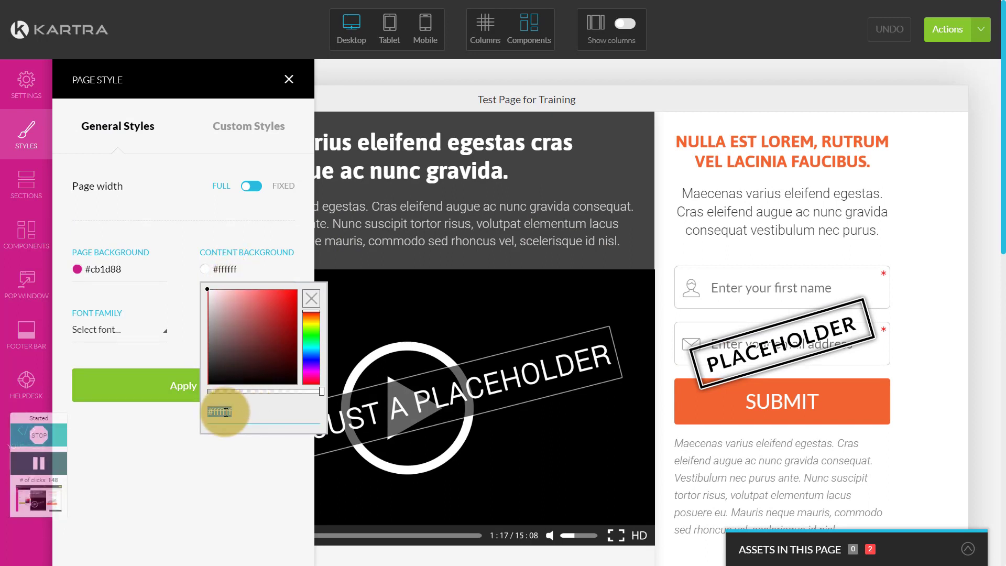
click(228, 412)
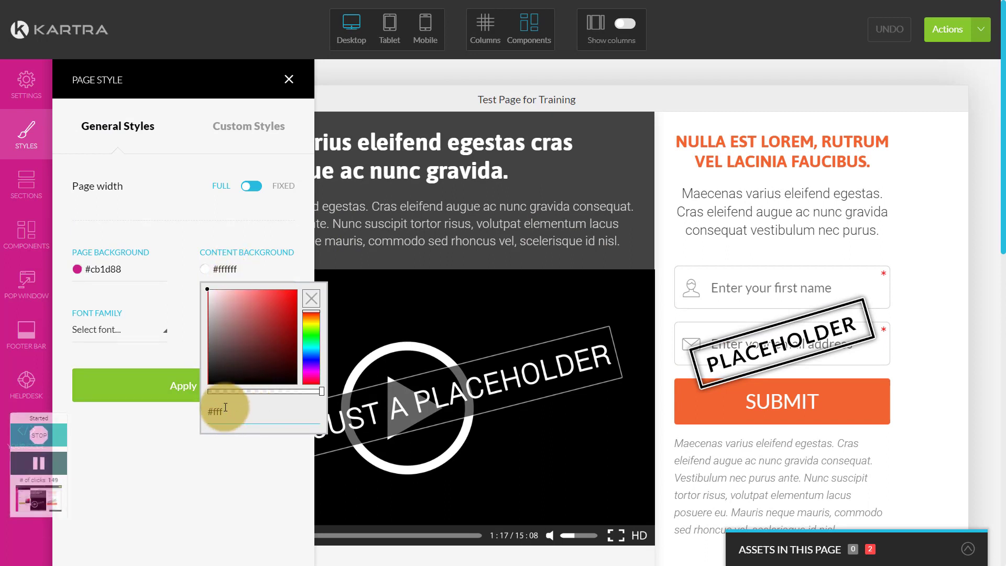
text(#cb1d88)
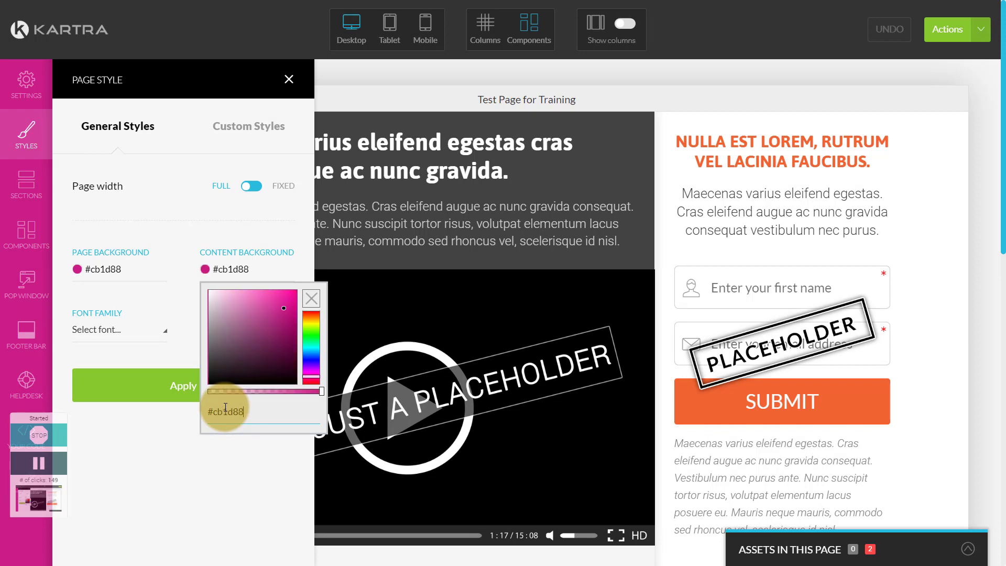
click(155, 393)
scroll(475, 191, down, 10)
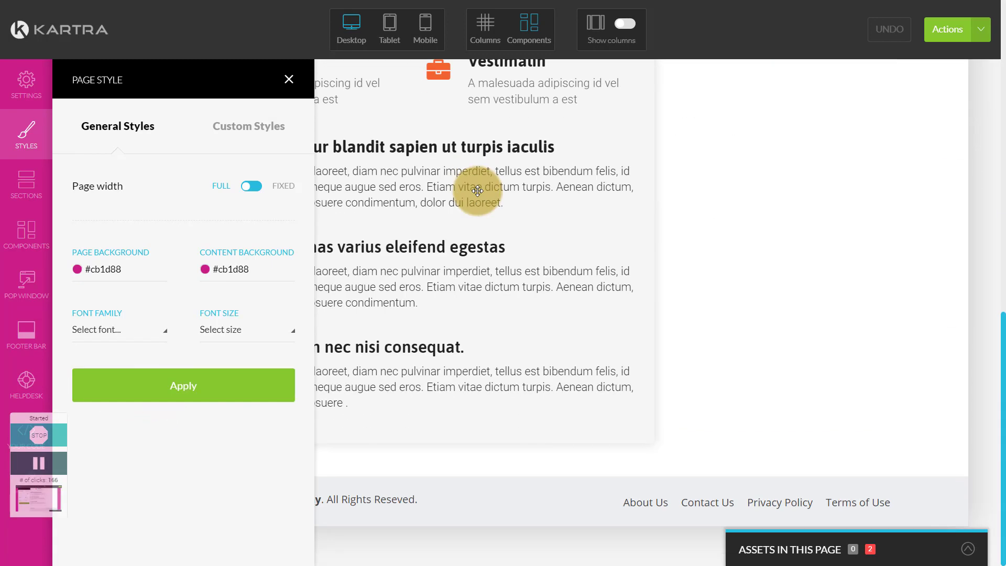
scroll(477, 191, up, 10)
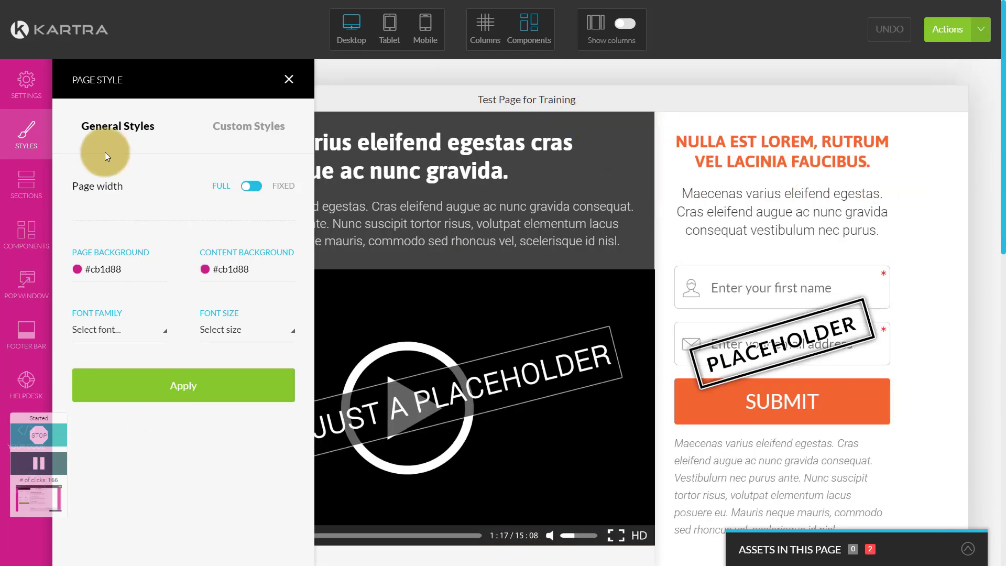
Step: Switch the page width to fixed, apply it and check how the background colors show on the page
click(252, 186)
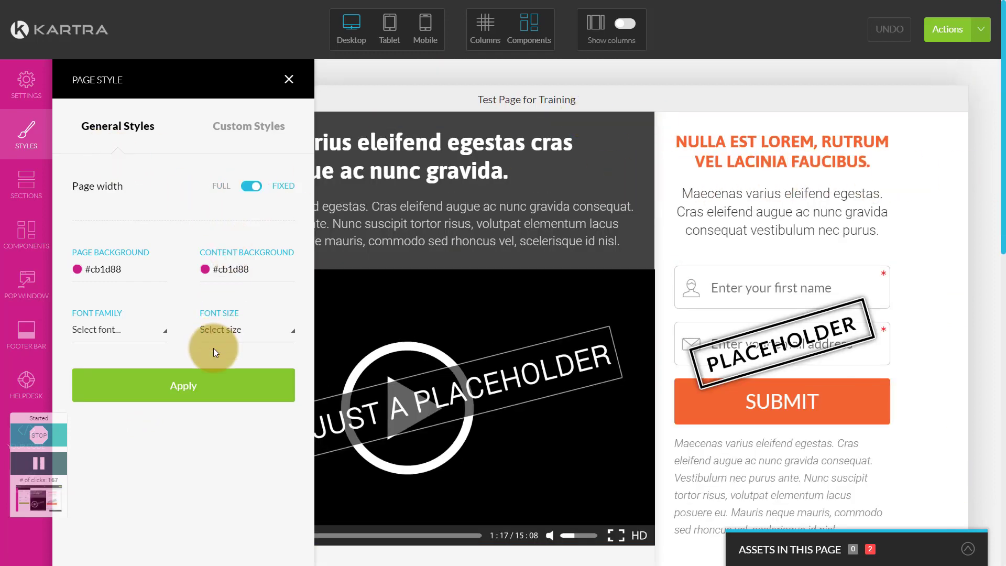
click(211, 386)
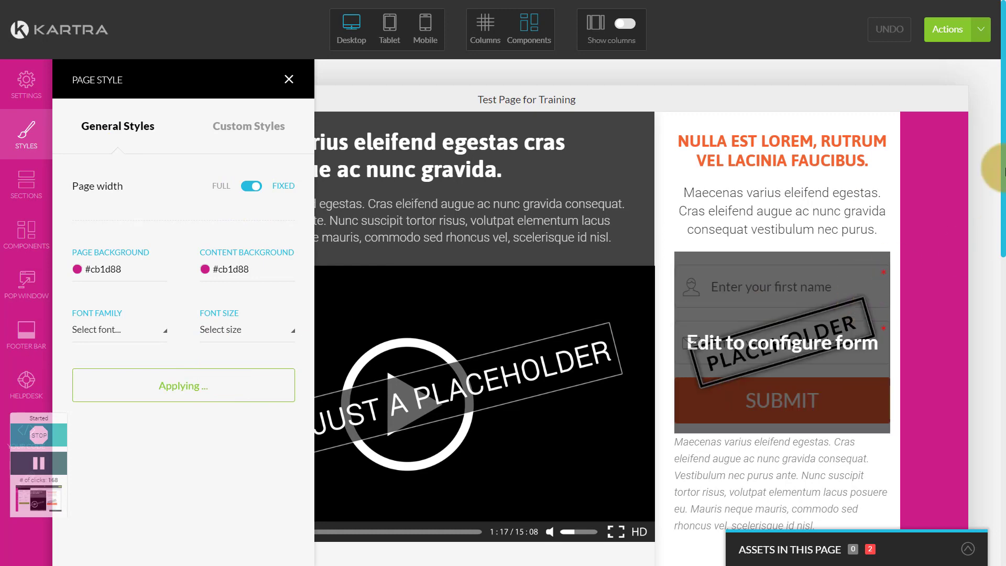
scroll(939, 170, down, 10)
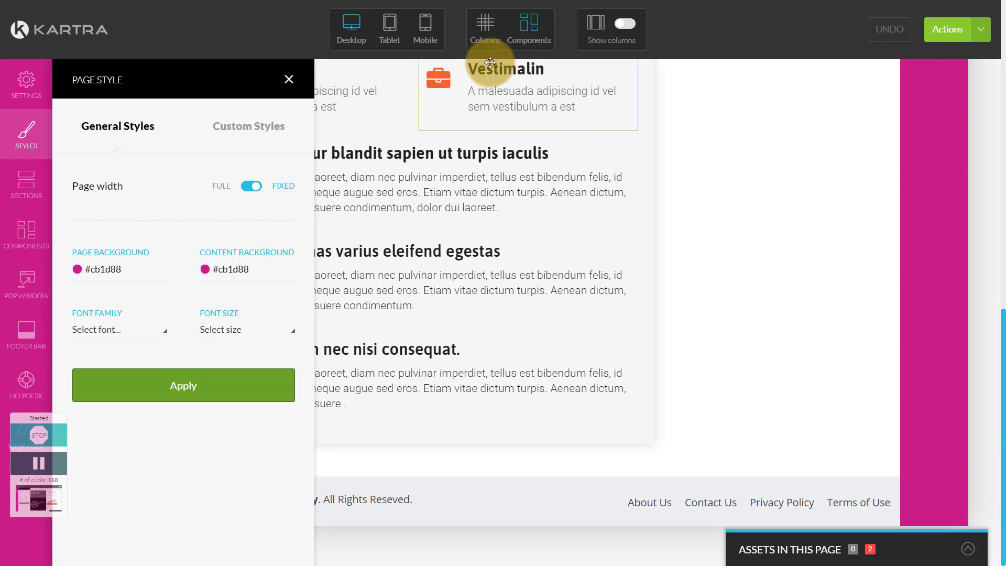
Step: Return the page width to full, set the page background to #fefafc and content background to #ffffff, and apply
click(252, 186)
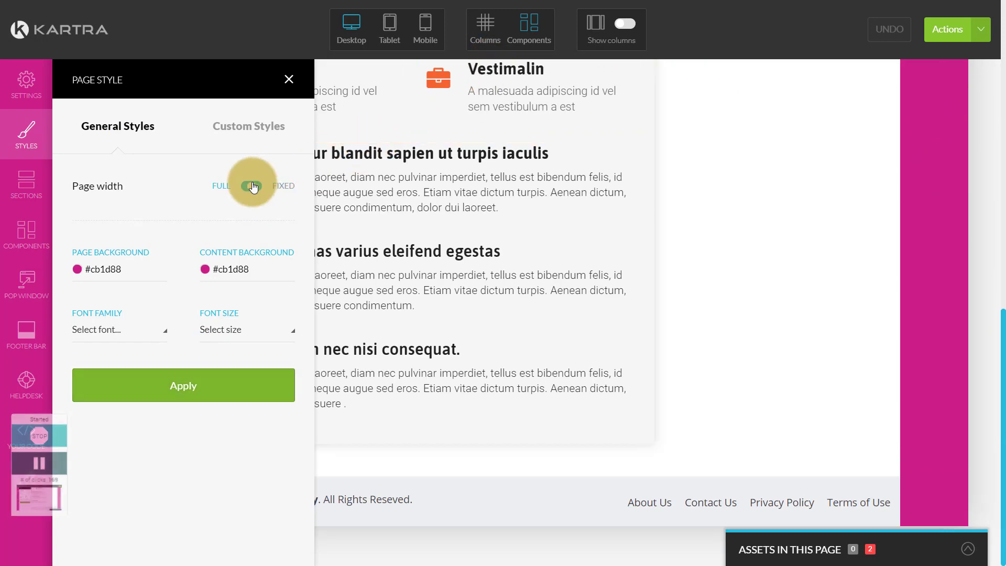
click(141, 273)
drag(128, 297, 61, 289)
click(241, 274)
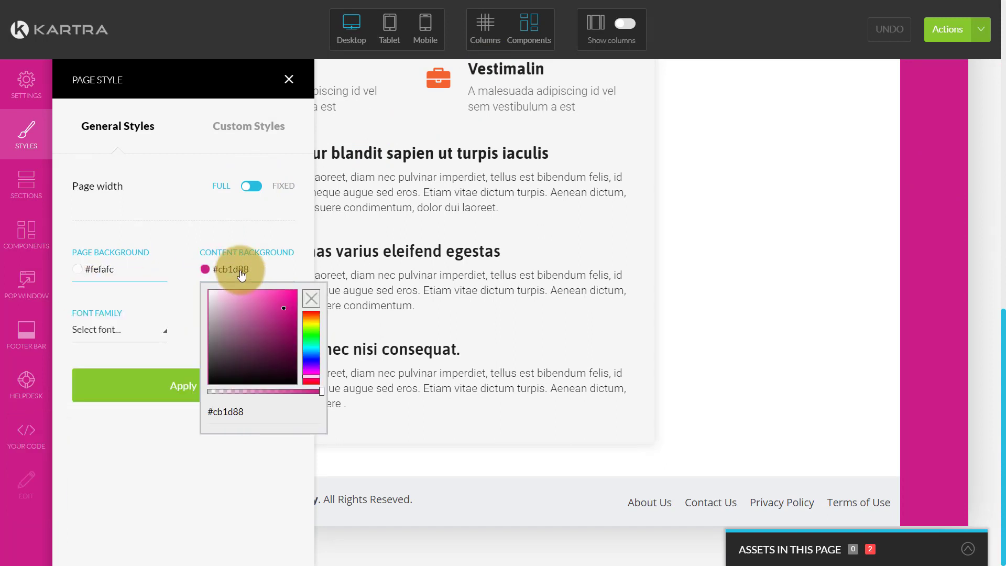
drag(221, 313, 209, 290)
click(183, 202)
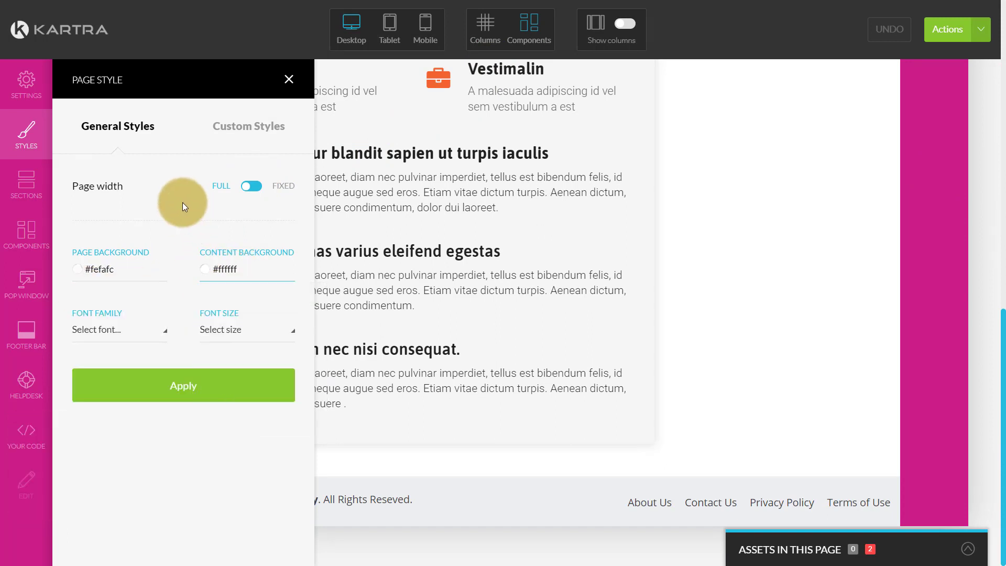
click(171, 386)
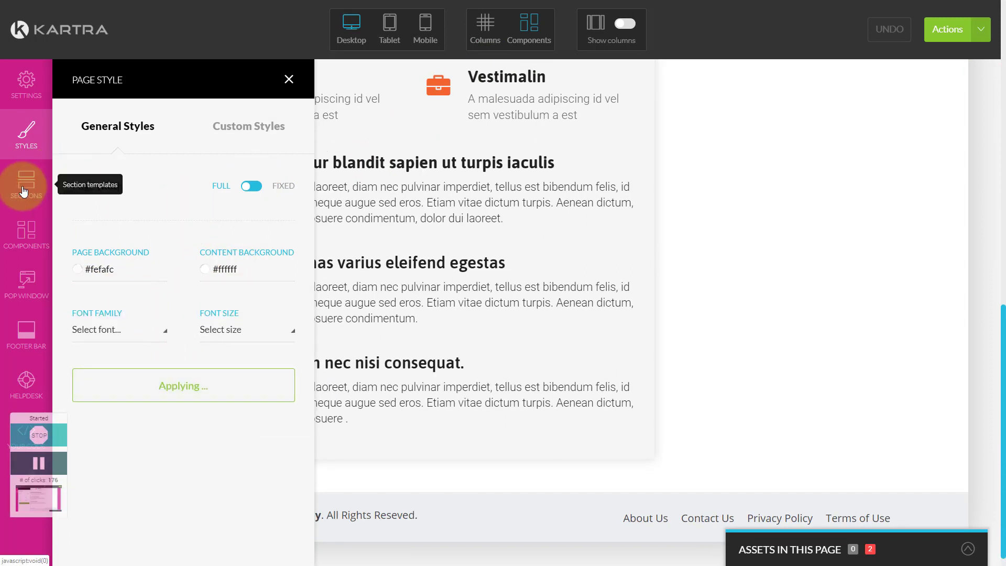
Step: Look at the section template categories, close them and review the existing page layout down to the footer
click(23, 190)
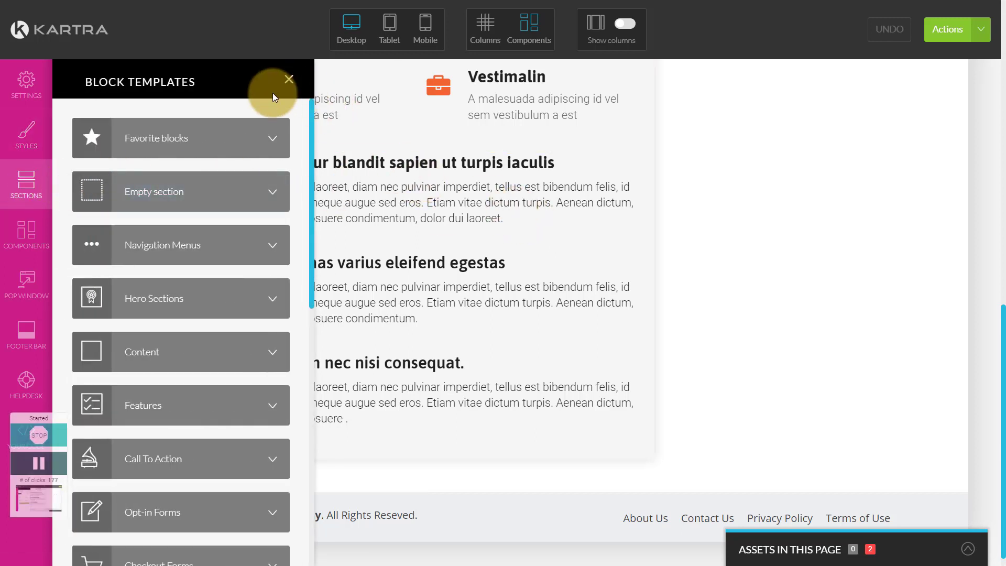
click(289, 80)
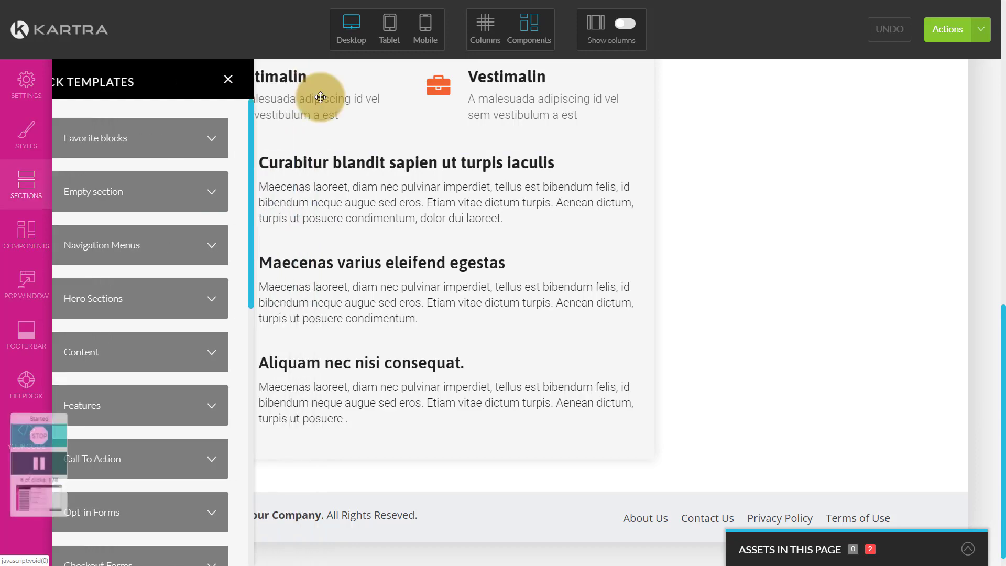
scroll(511, 288, up, 12)
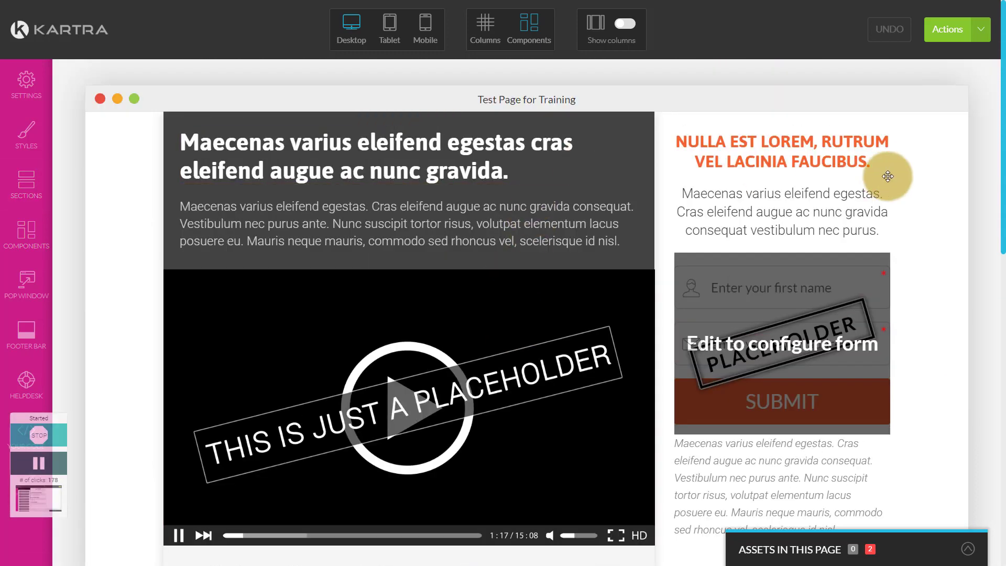
scroll(866, 173, down, 7)
scroll(866, 173, down, 6)
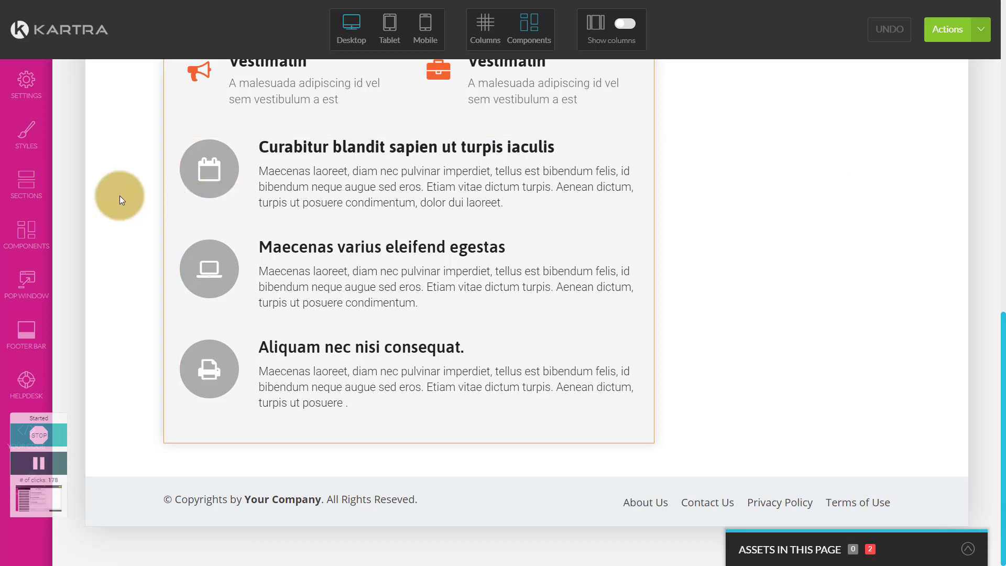
Step: Insert an empty block between the main content section and the footer, and close the block templates
click(36, 193)
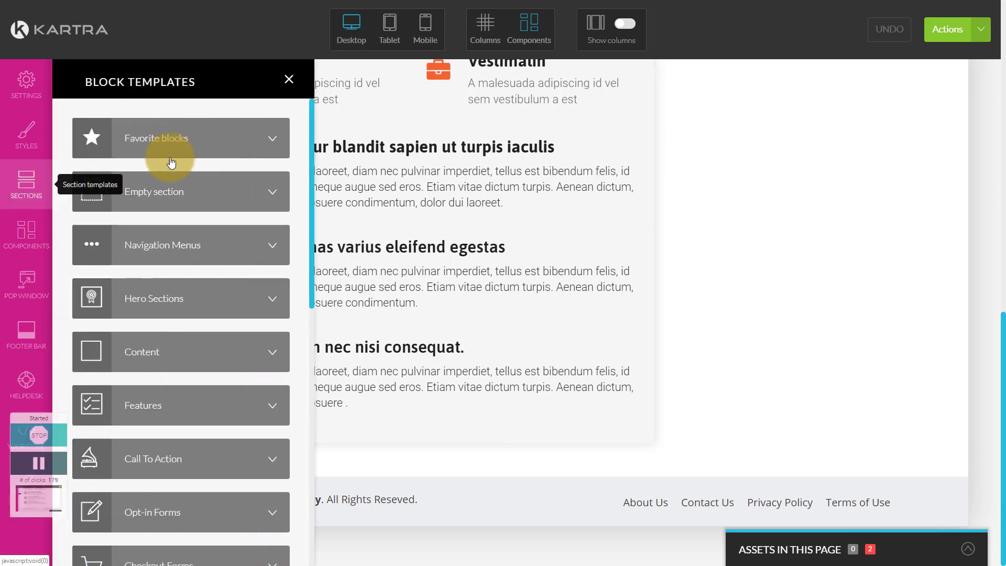
click(264, 201)
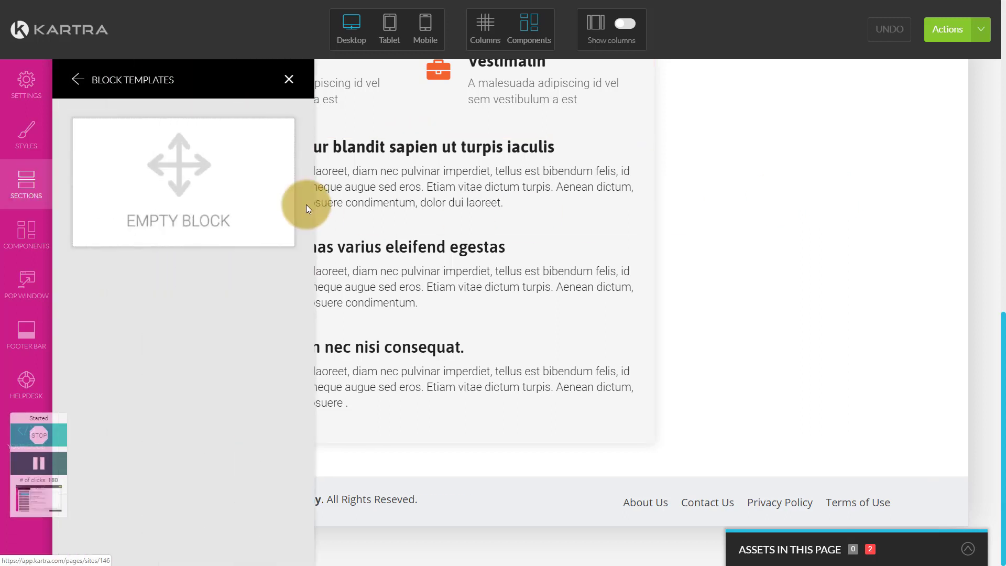
drag(253, 207, 559, 431)
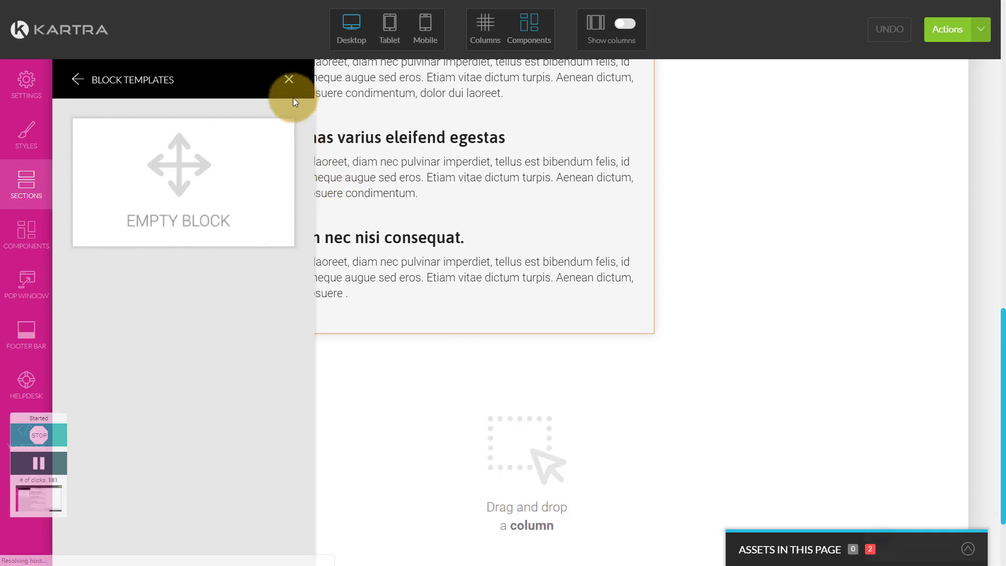
click(288, 80)
scroll(581, 441, down, 2)
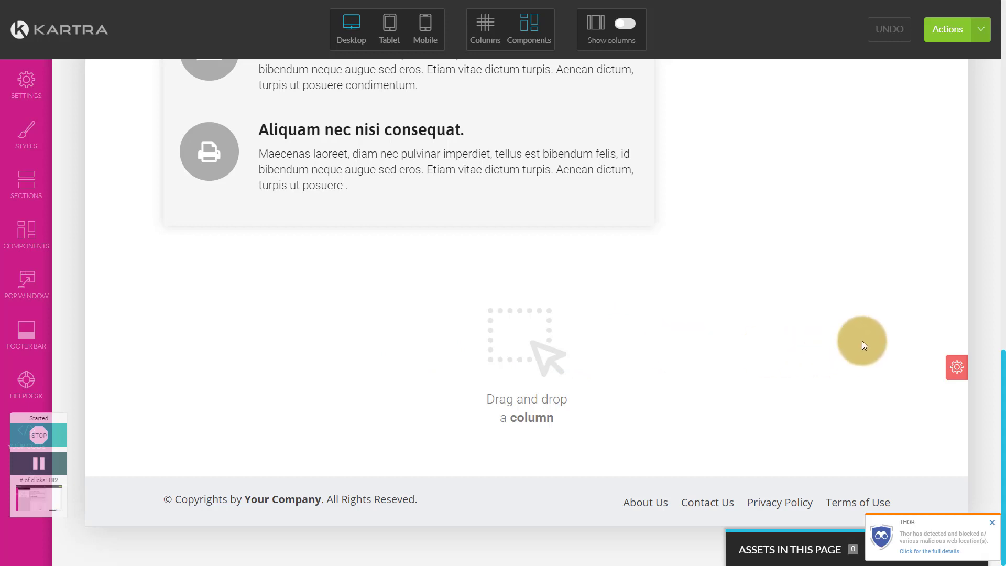
Step: Compare the existing content with the new empty section, and open that section's configuration for editing
scroll(826, 339, up, 14)
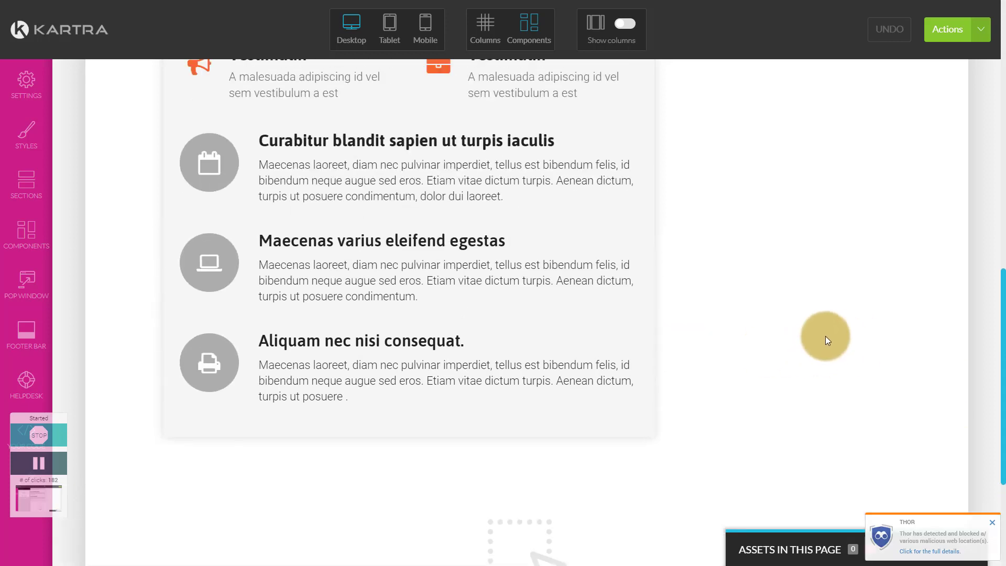
scroll(824, 278, up, 2)
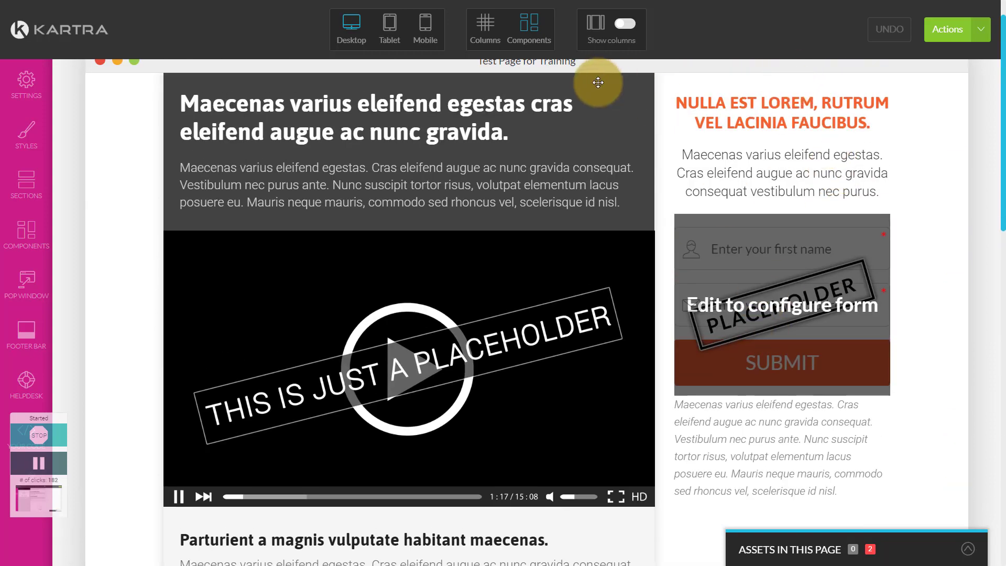
scroll(839, 246, down, 16)
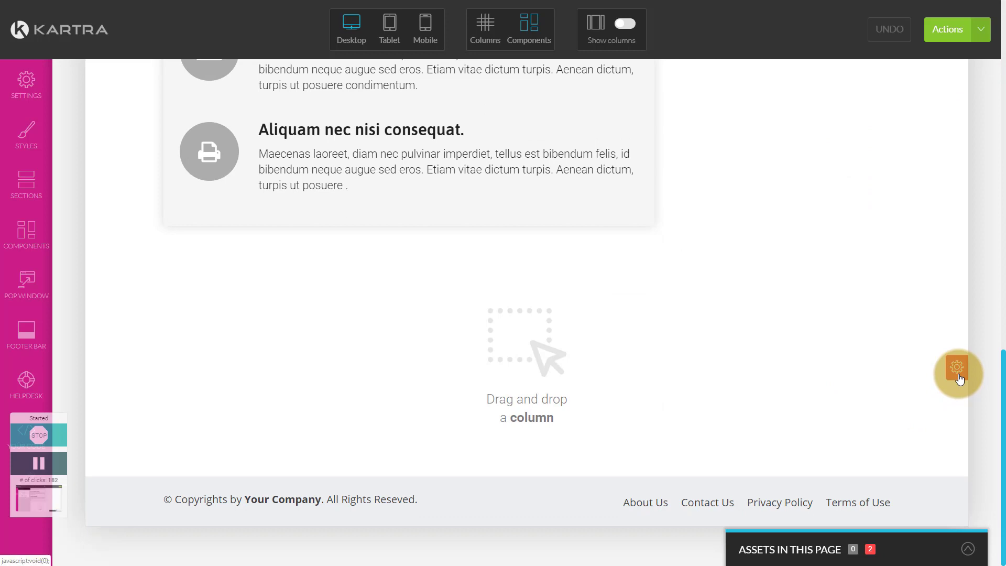
click(959, 373)
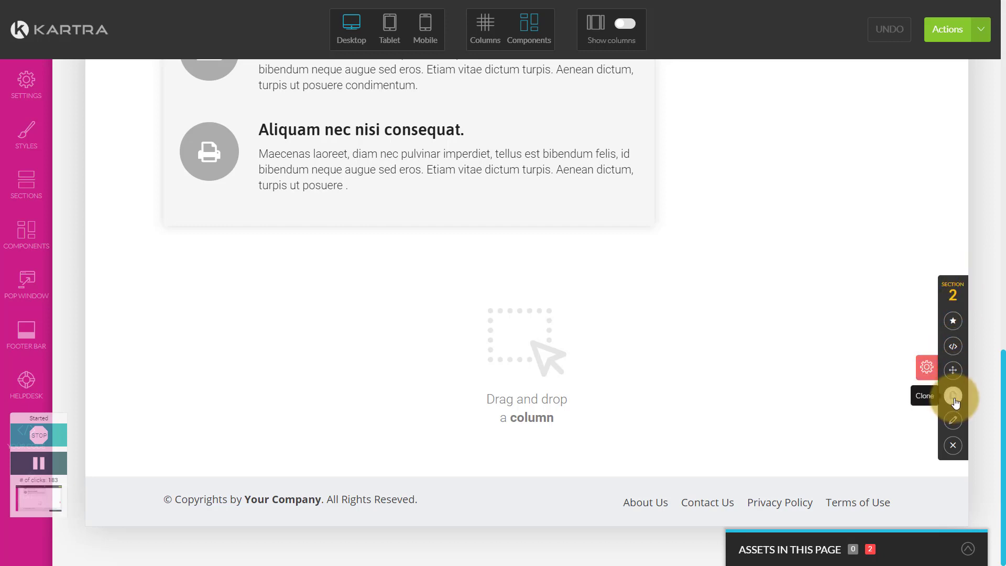
click(954, 422)
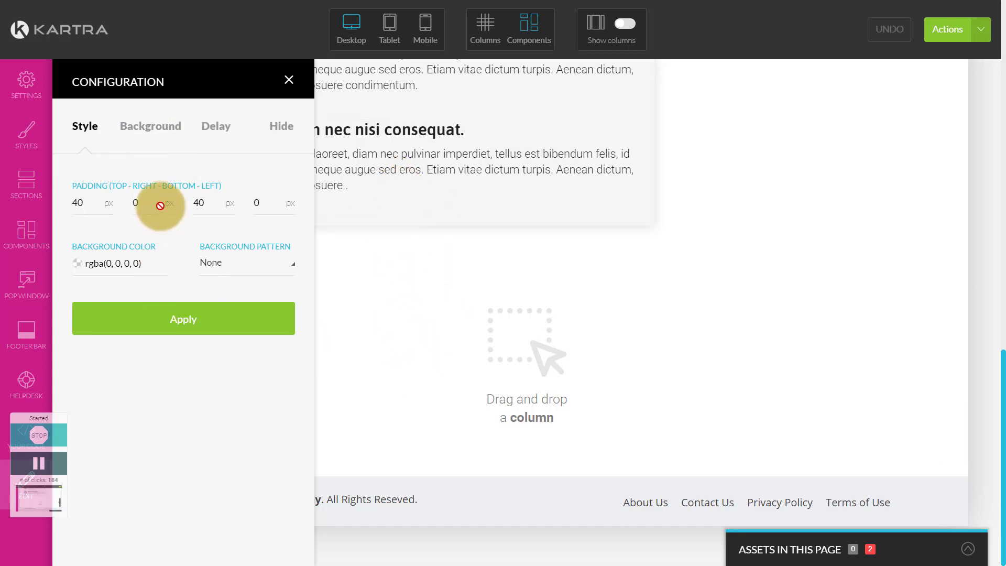
Step: Apply the video 01 Personal Brand Strategy.mp4 from the 01 Branding Videos category as the empty section's background
click(150, 132)
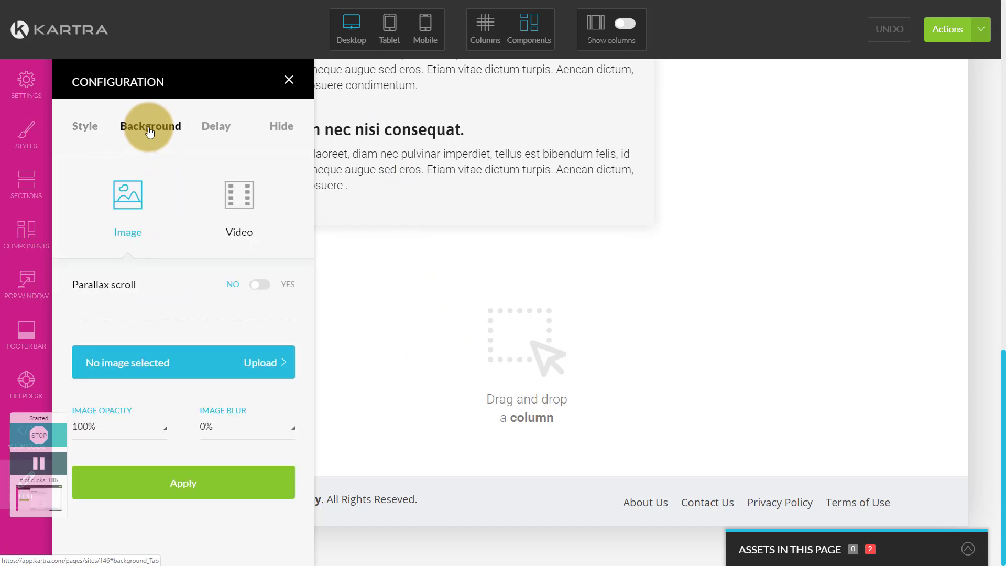
click(238, 209)
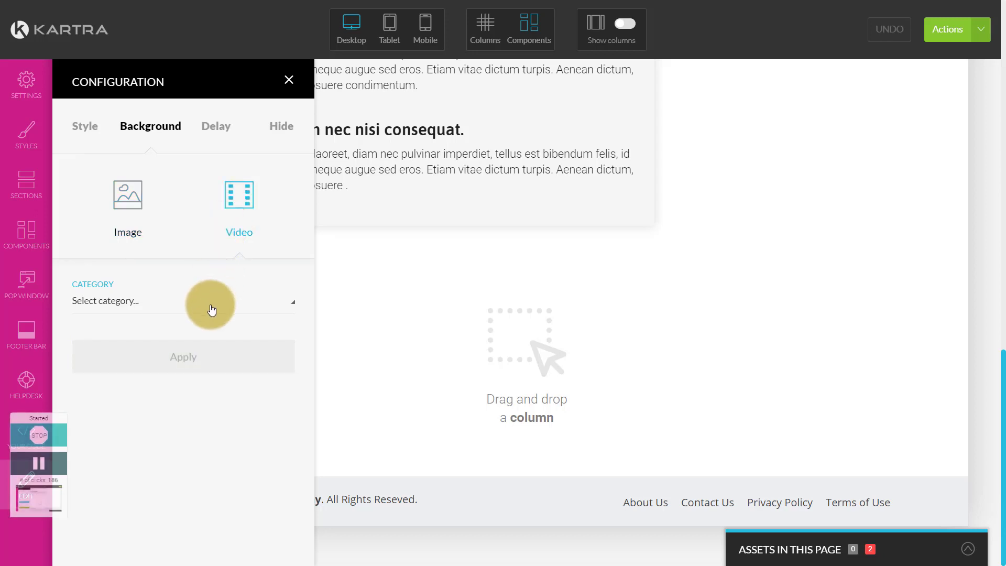
click(213, 306)
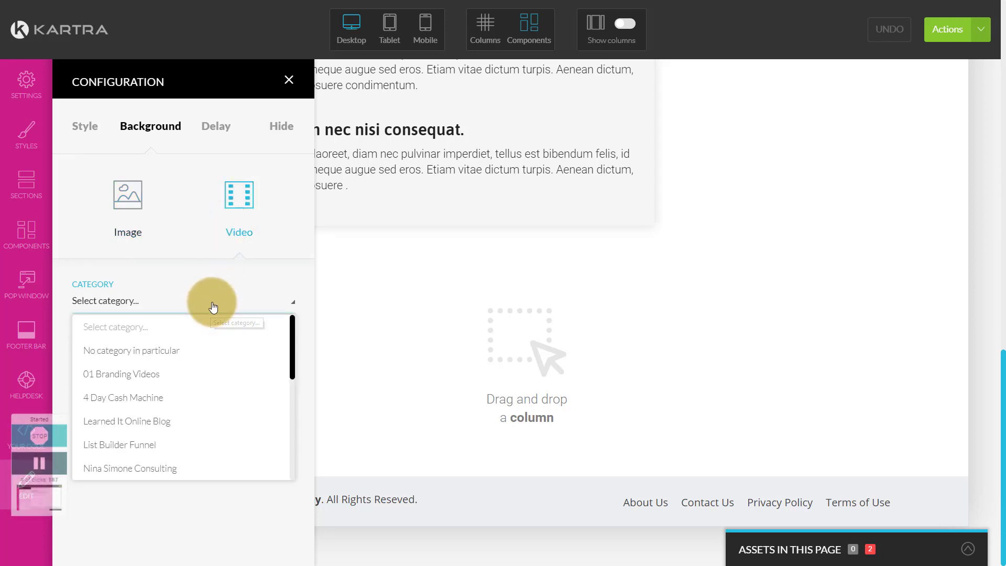
click(156, 375)
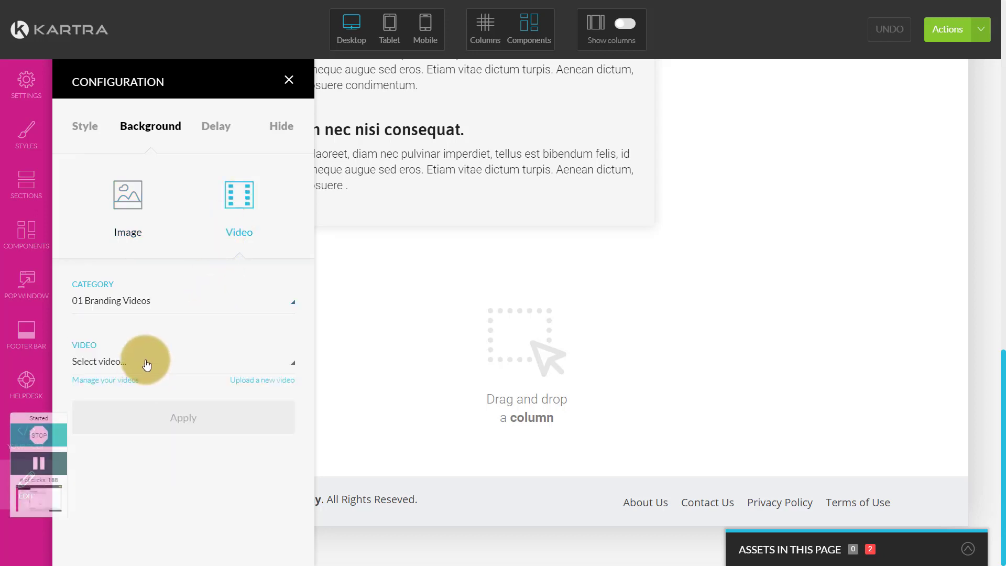
click(143, 363)
click(138, 414)
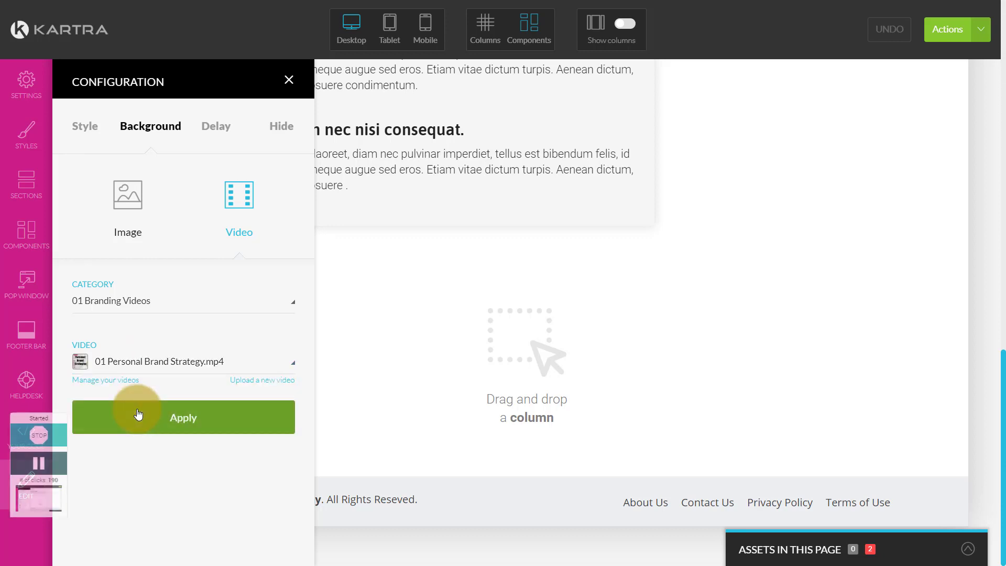
click(138, 415)
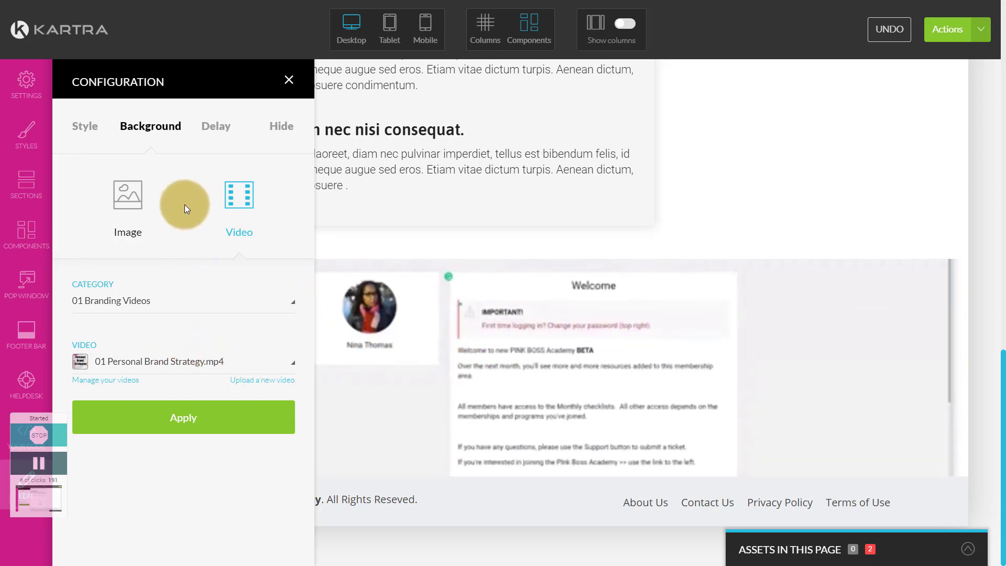
Step: Replace the empty section's video background with the library image of hands holding colourful candies, and apply it
click(134, 209)
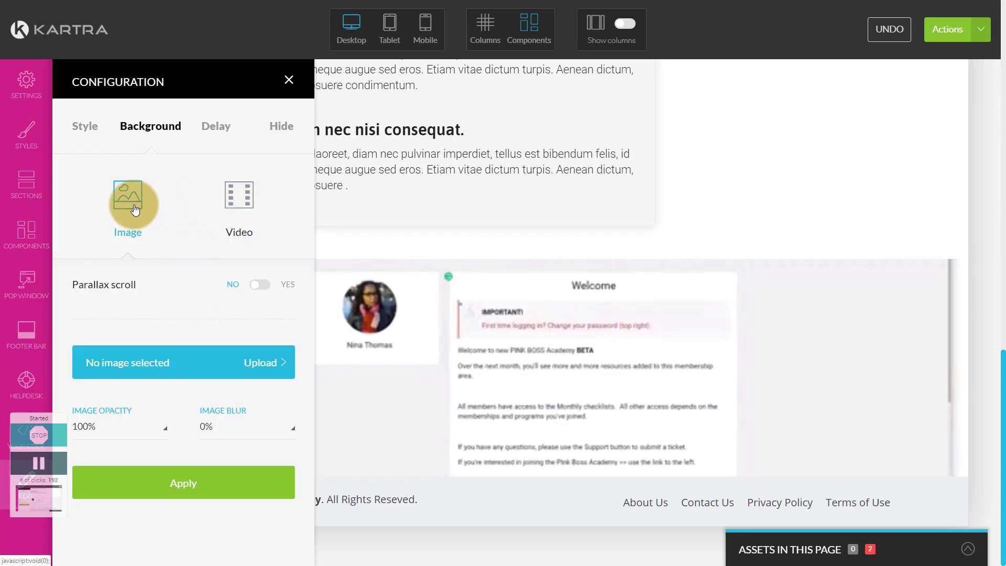
click(244, 361)
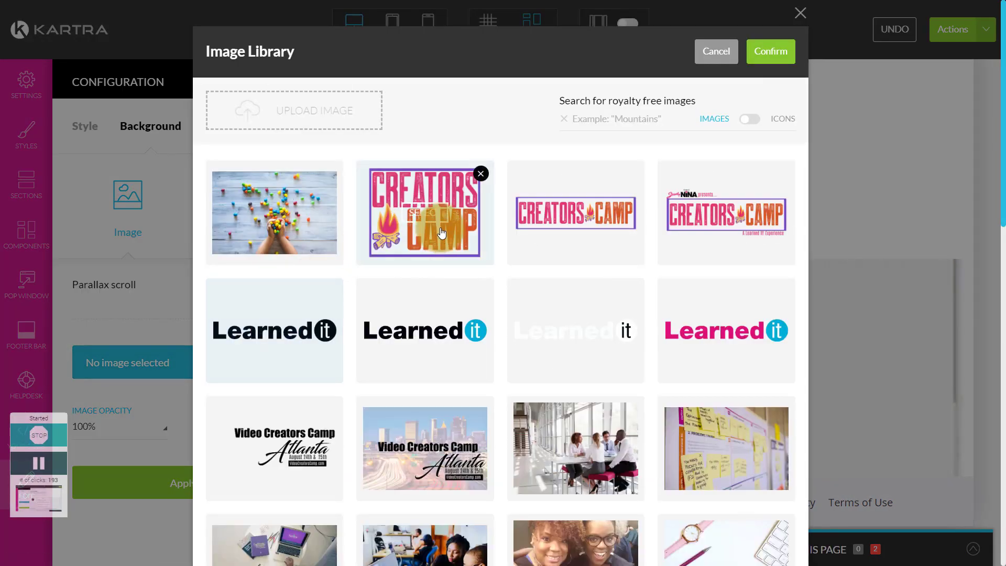
scroll(441, 230, down, 5)
scroll(441, 226, up, 5)
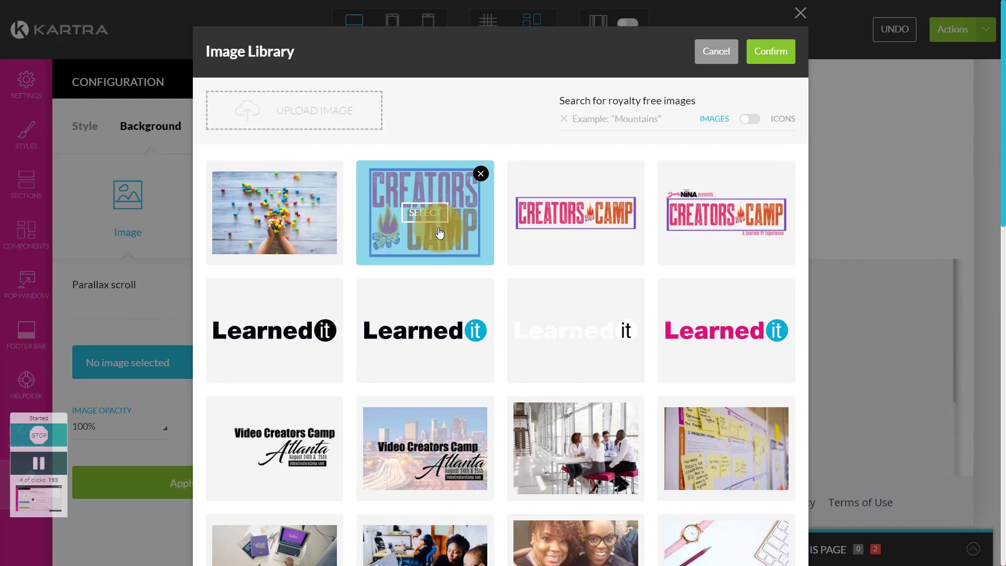
click(282, 205)
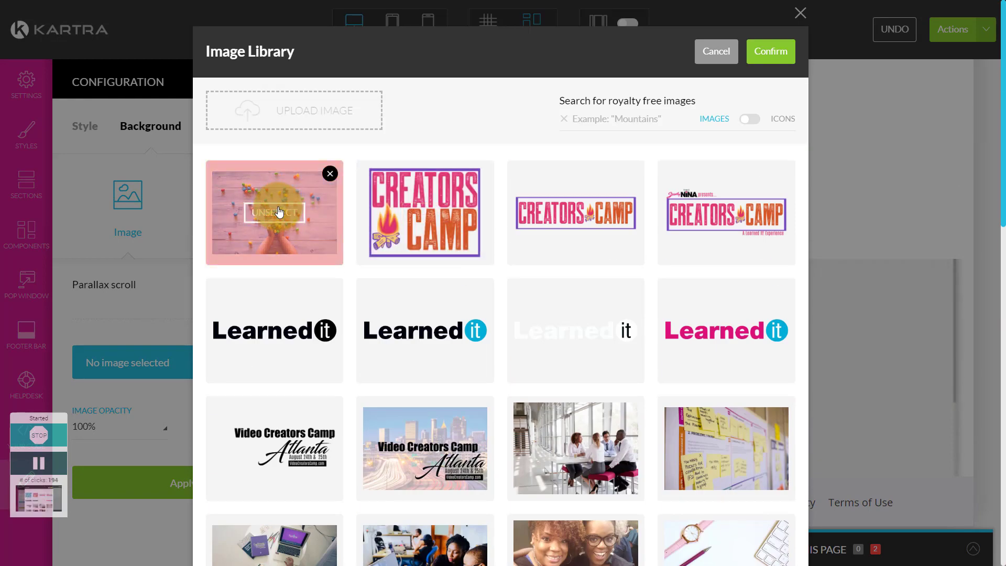
click(783, 60)
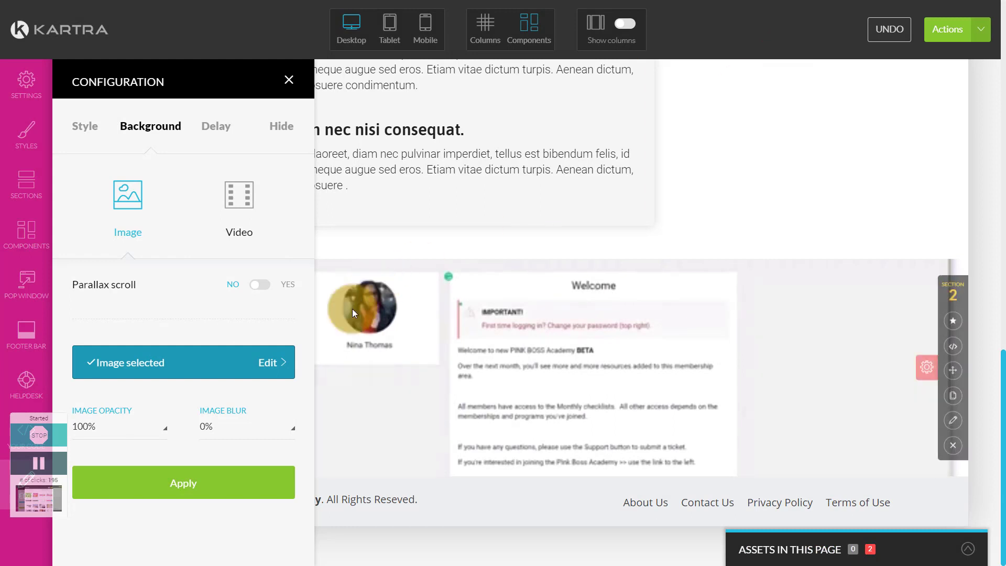
click(243, 485)
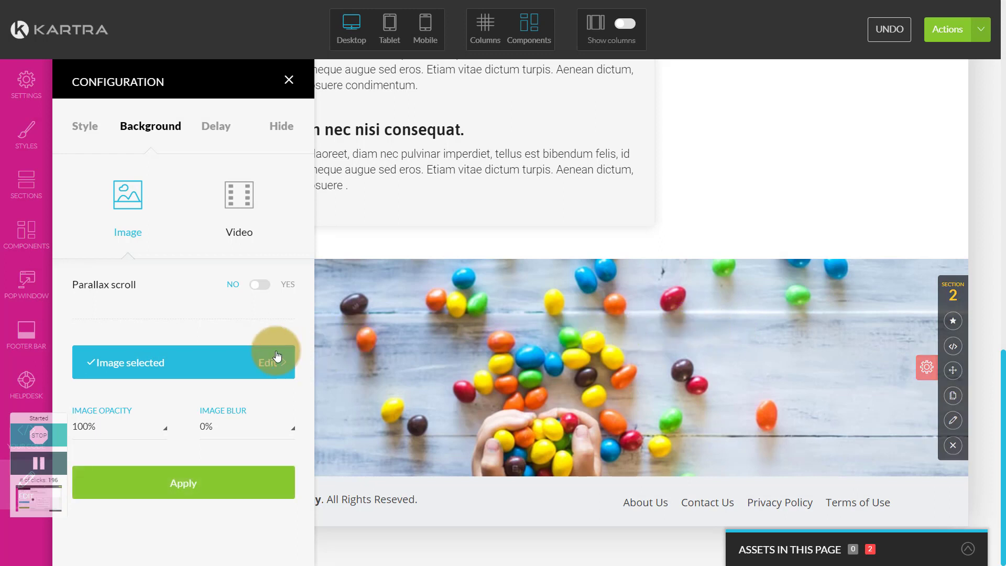
Step: Set the section background image's opacity to 70% and apply the change
click(115, 437)
click(115, 435)
click(115, 435)
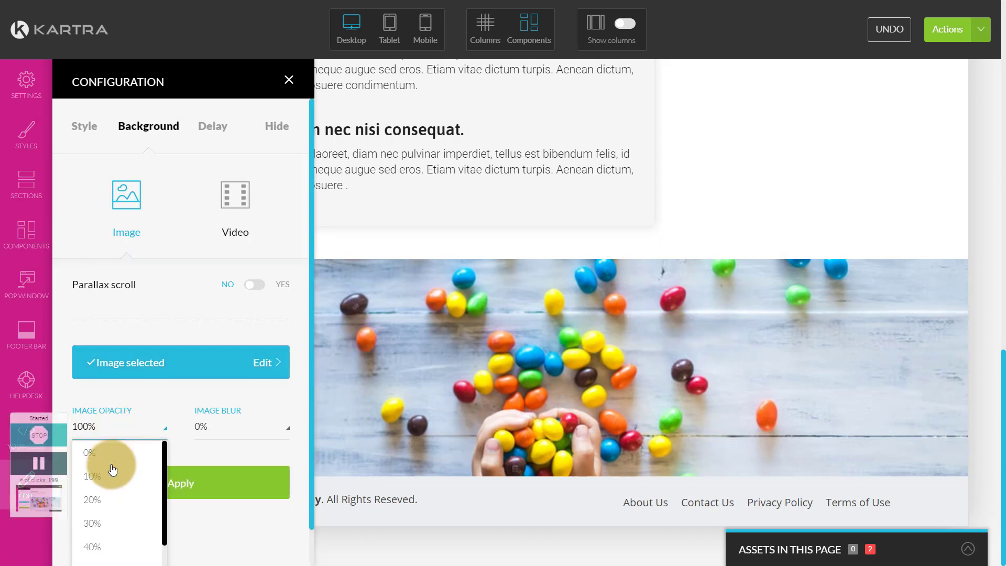
scroll(133, 500, down, 4)
scroll(119, 514, up, 3)
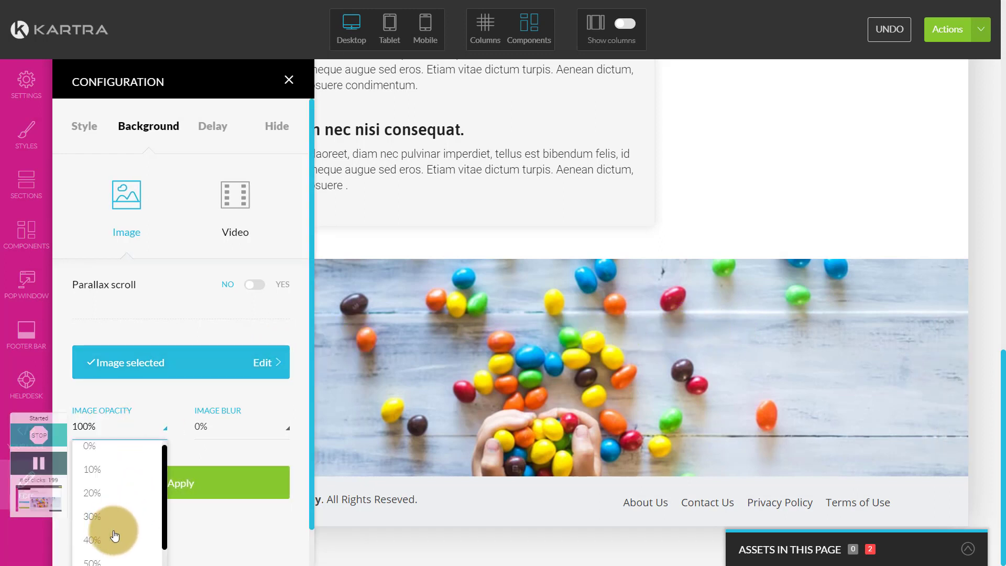
click(109, 545)
click(150, 428)
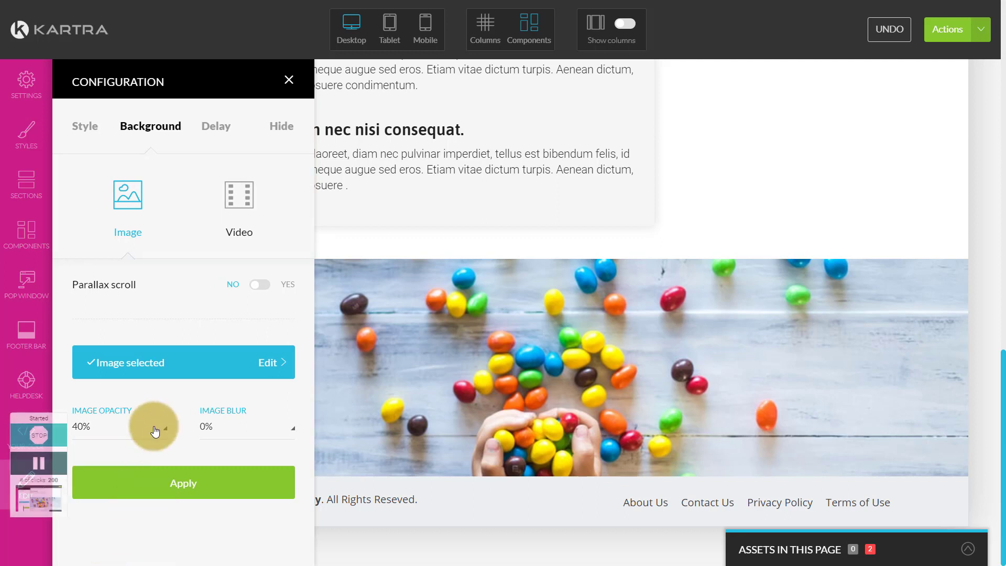
scroll(131, 524, down, 2)
click(97, 524)
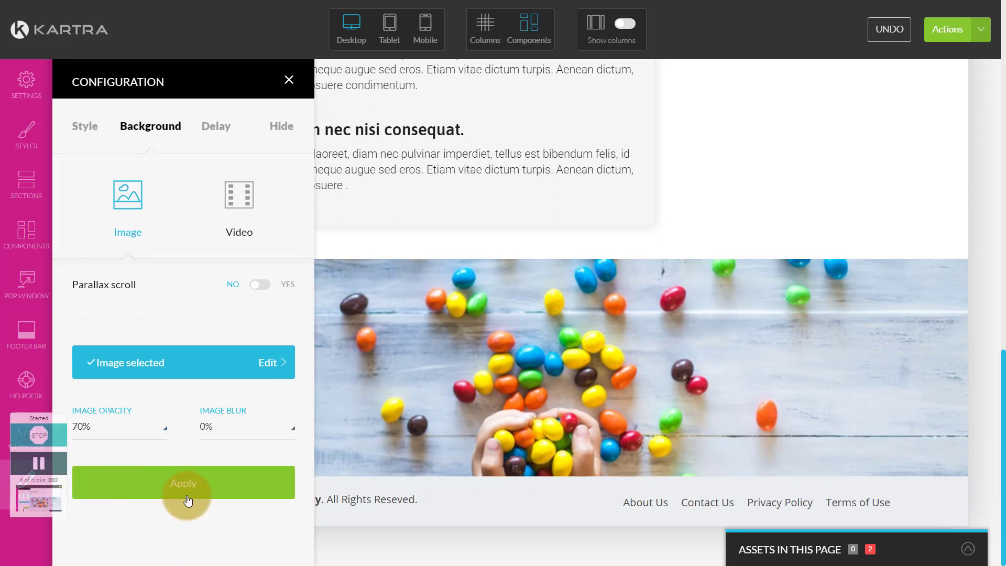
click(204, 483)
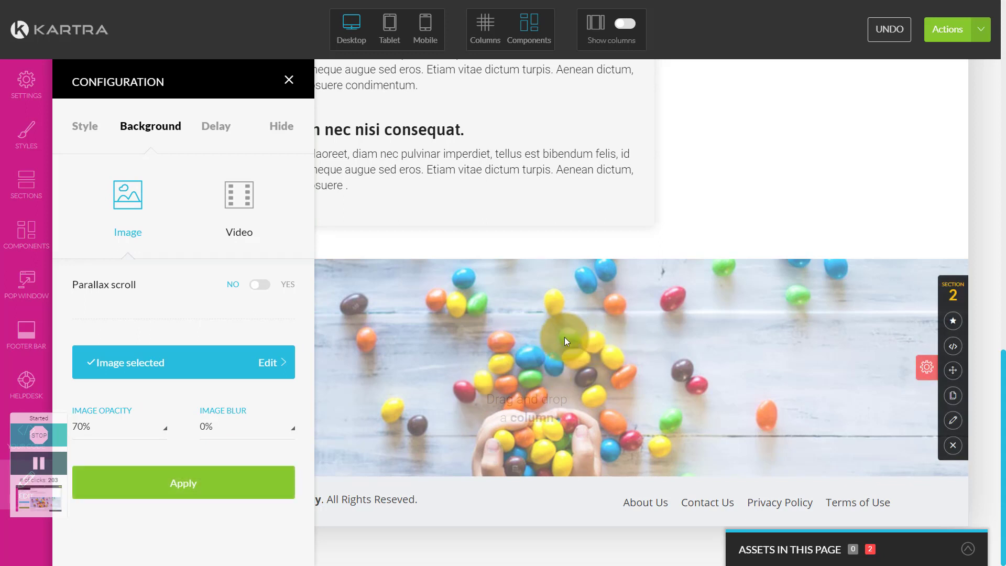
Step: Try a blur of 60% and a blur of 50% on the section's background image
click(152, 429)
click(235, 437)
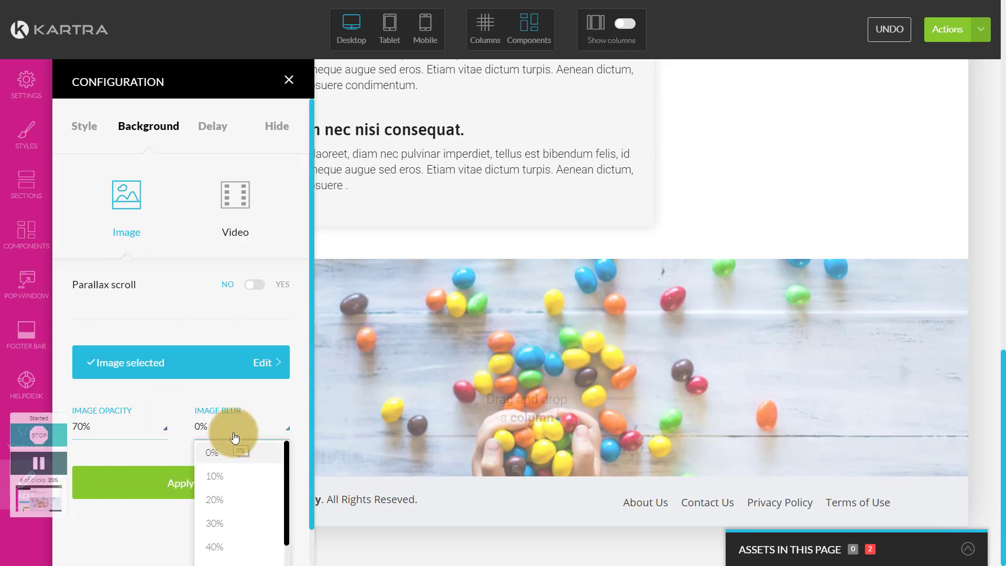
scroll(218, 483, down, 2)
click(210, 495)
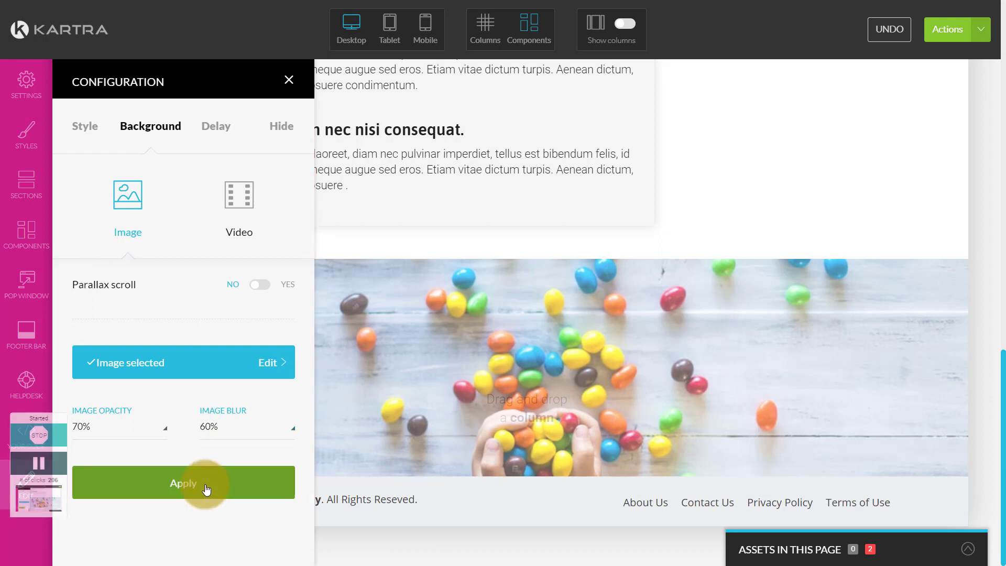
click(207, 488)
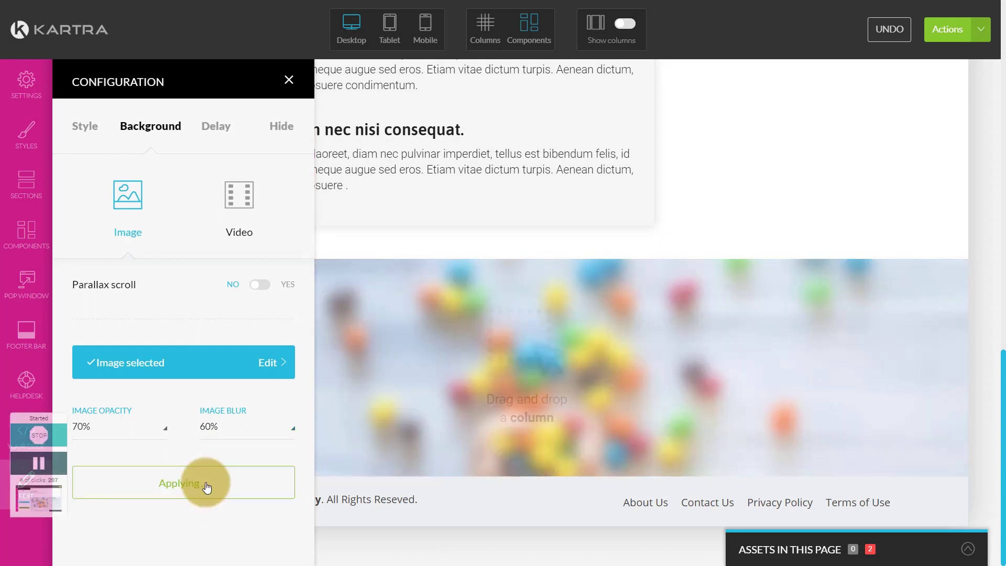
click(231, 426)
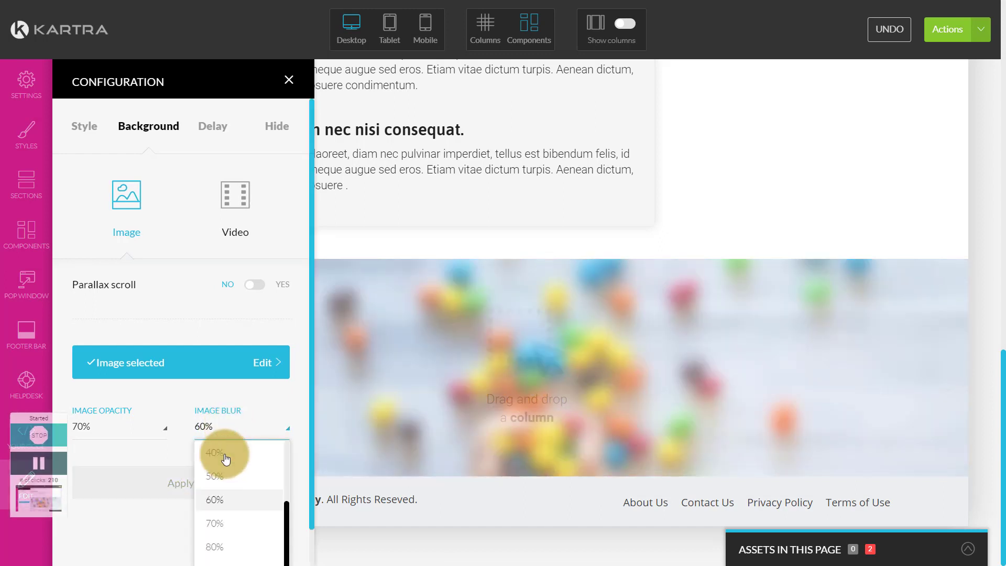
click(216, 476)
click(221, 483)
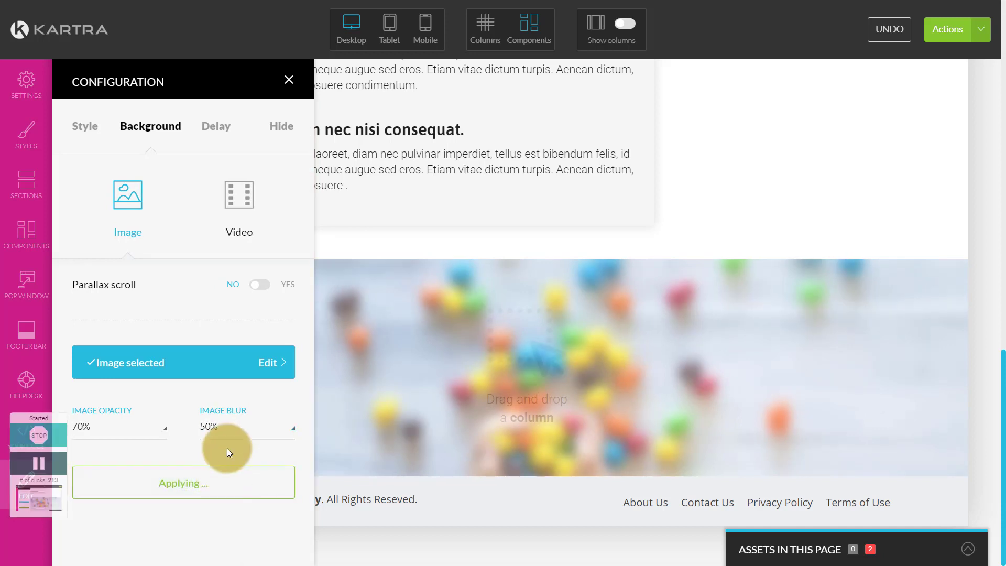
Step: Set the background image's blur to 40% and apply it to the section
click(231, 430)
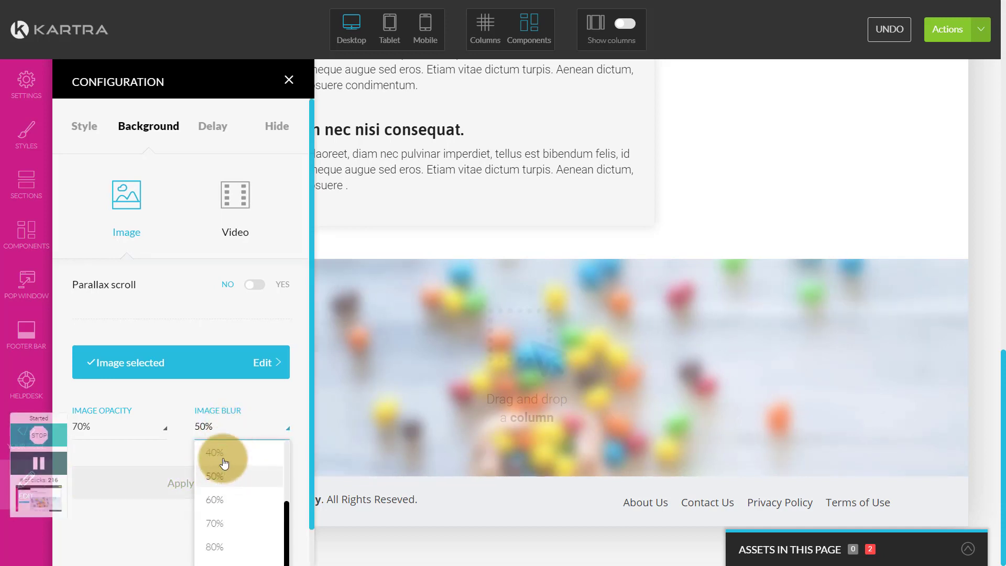
click(220, 461)
click(216, 479)
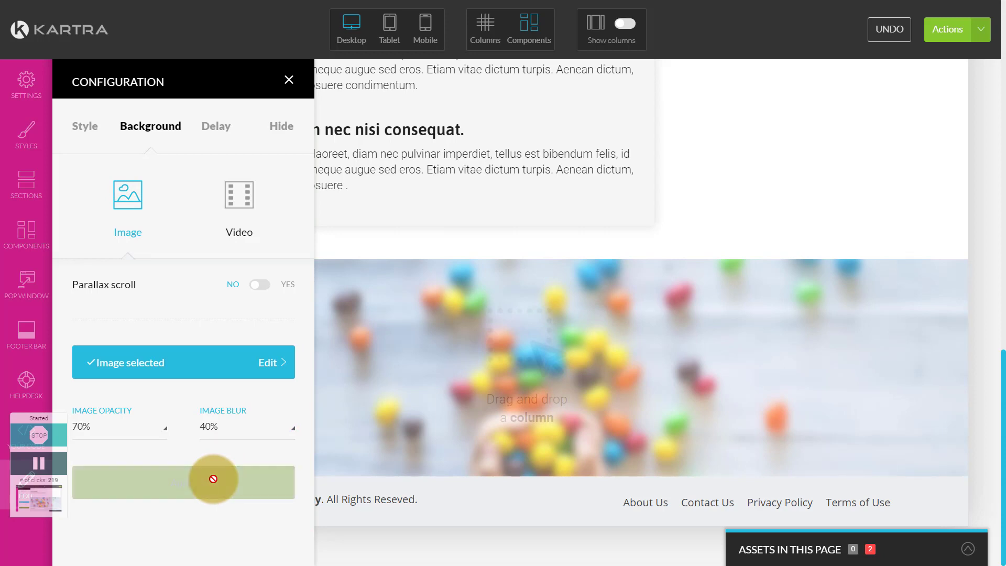
mouse_move(461, 378)
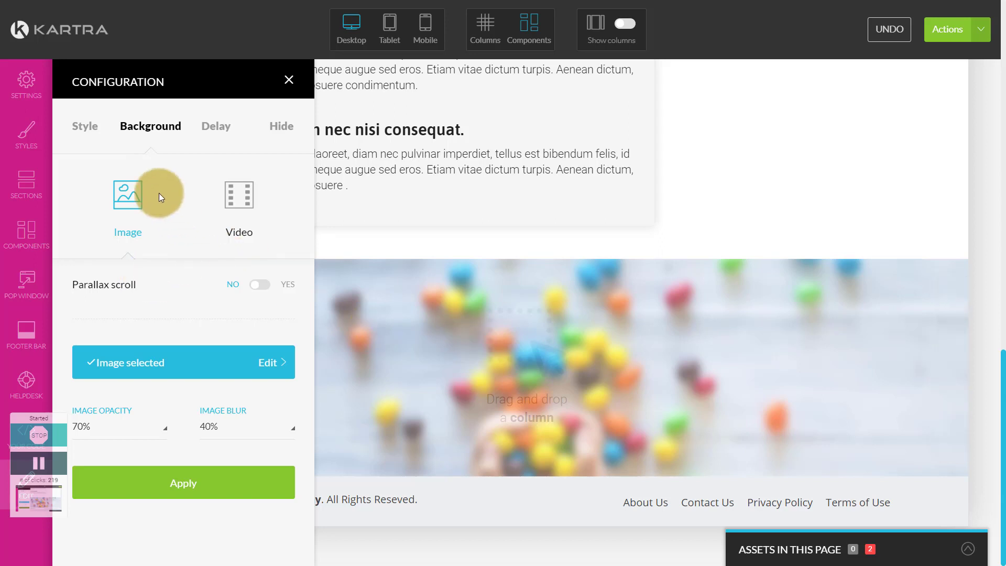
Step: Set the section's top and bottom padding to 200 px each and apply the changes
click(89, 127)
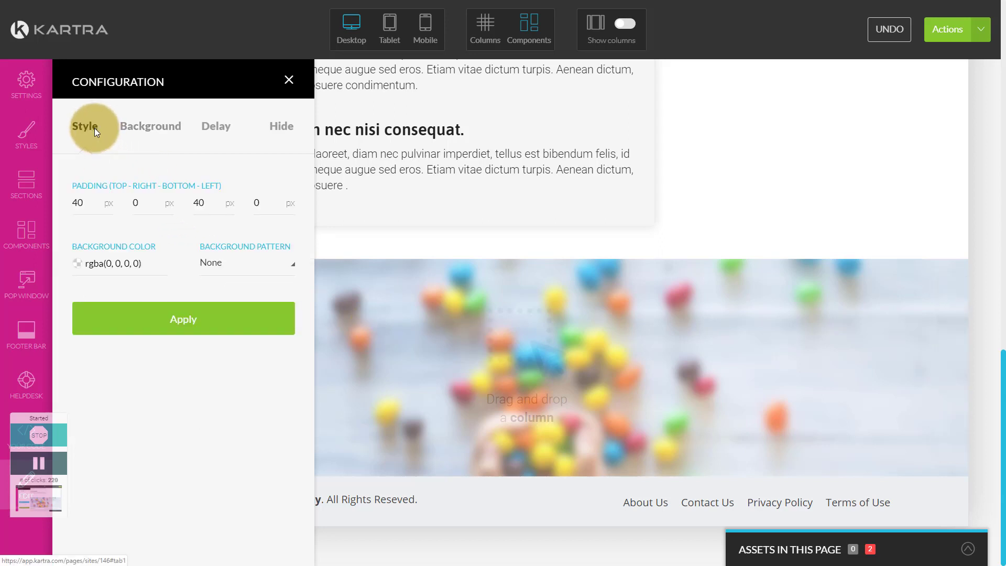
click(90, 207)
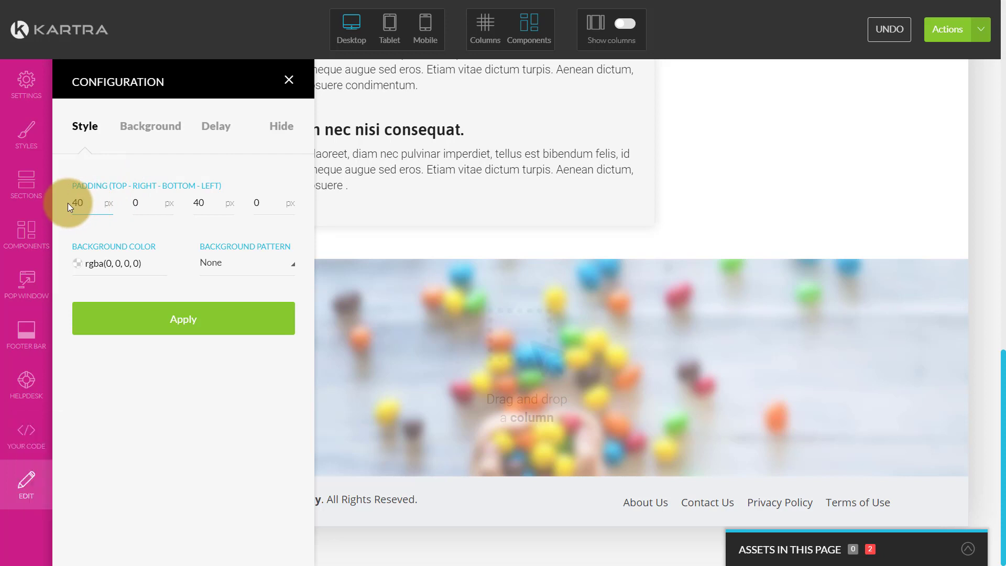
double_click(98, 204)
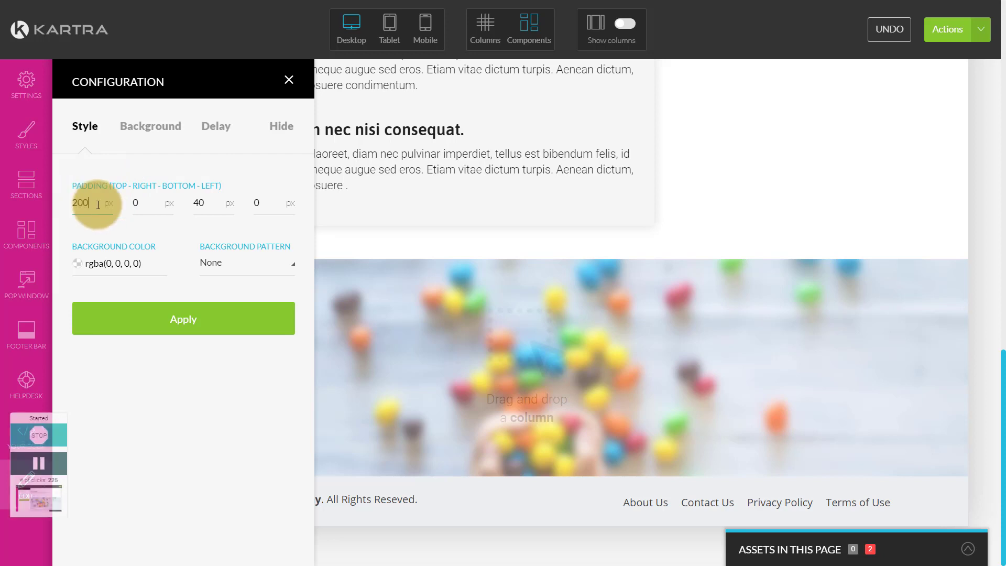
click(124, 315)
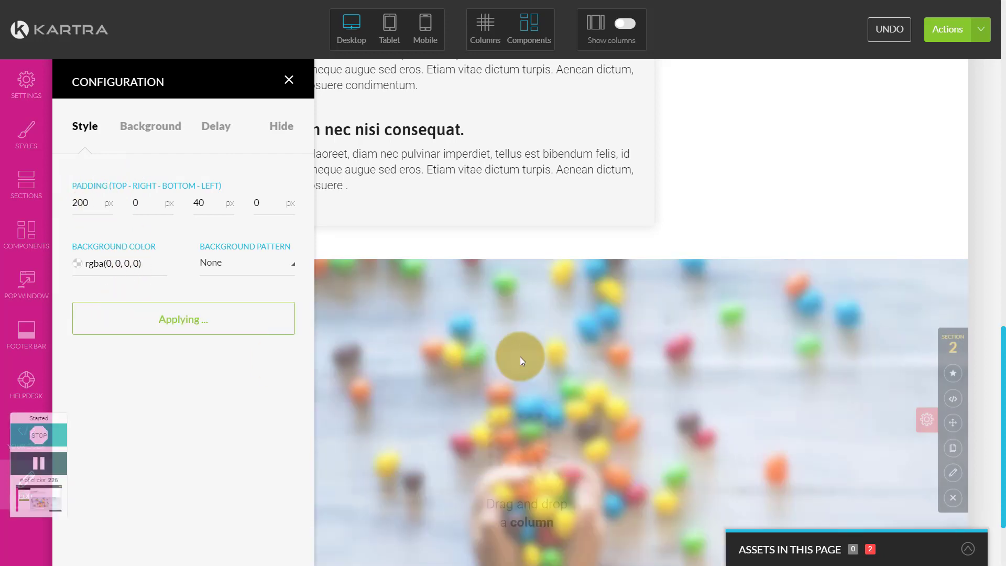
scroll(520, 356, down, 2)
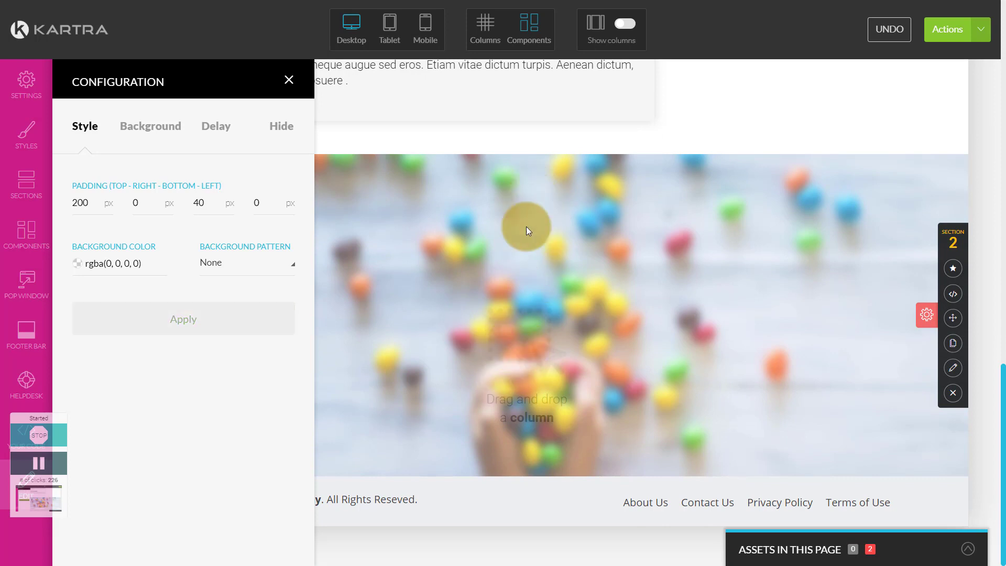
double_click(203, 203)
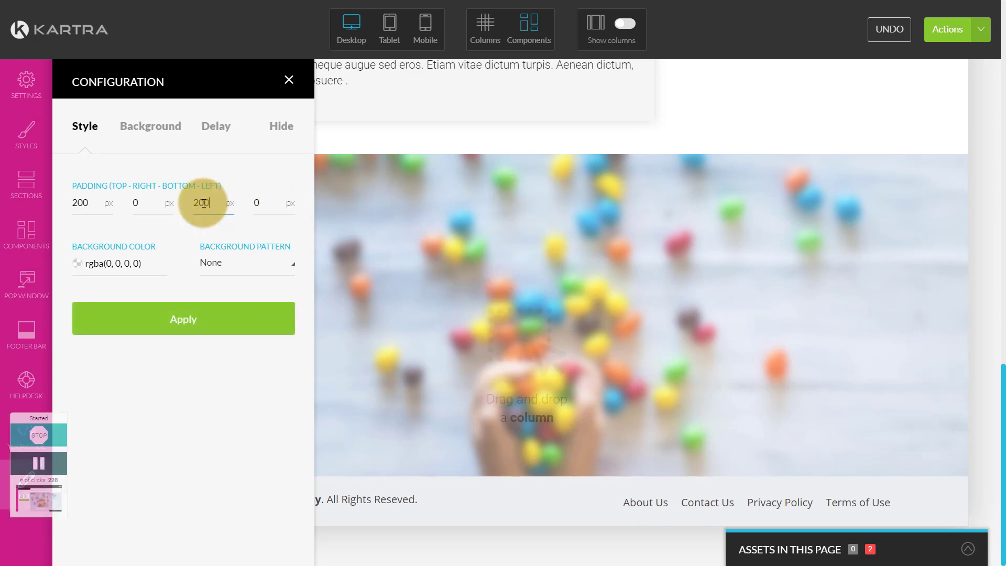
click(199, 322)
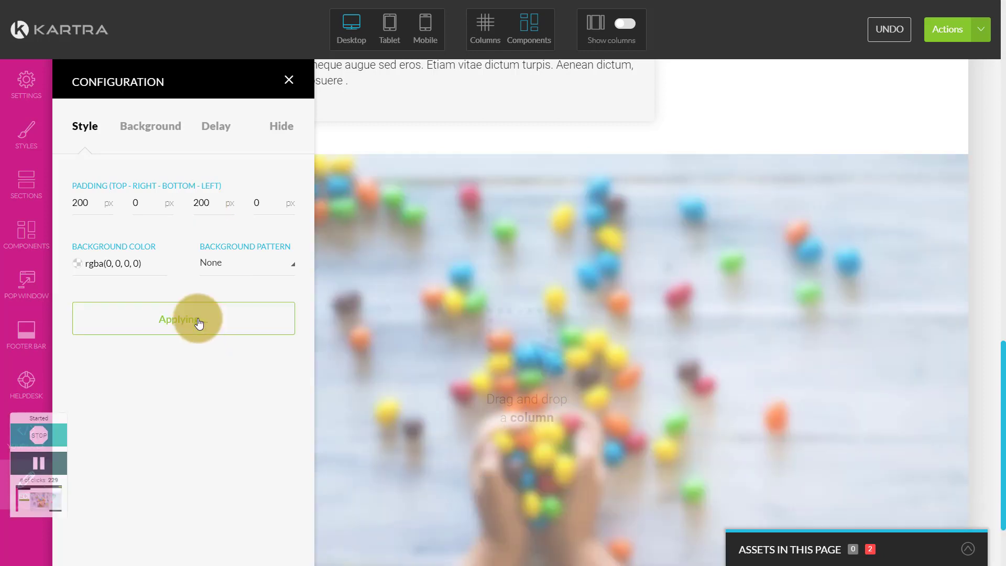
Step: Turn on parallax scroll for the section's background image
click(175, 131)
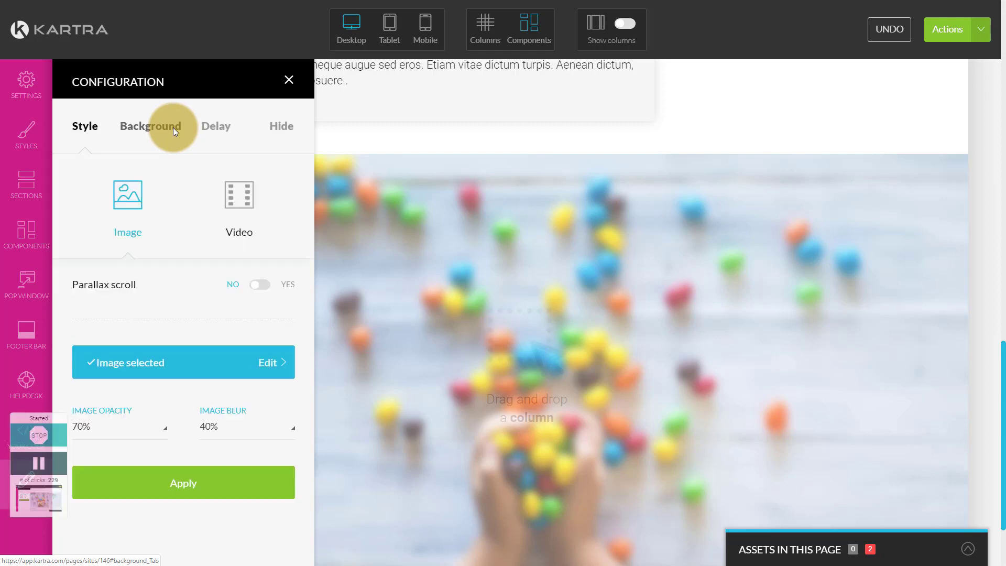
scroll(533, 275, down, 2)
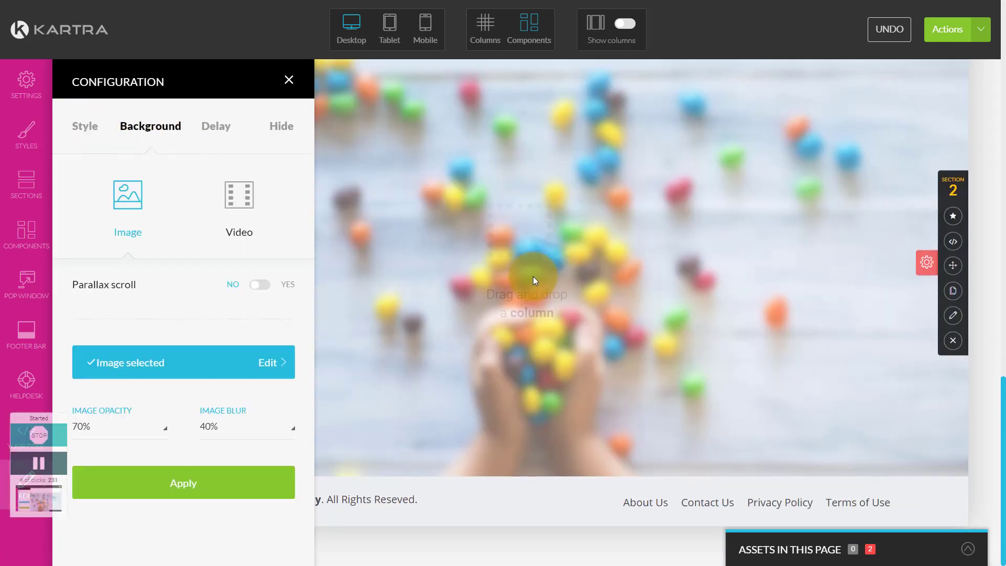
scroll(533, 275, up, 3)
scroll(533, 272, down, 1)
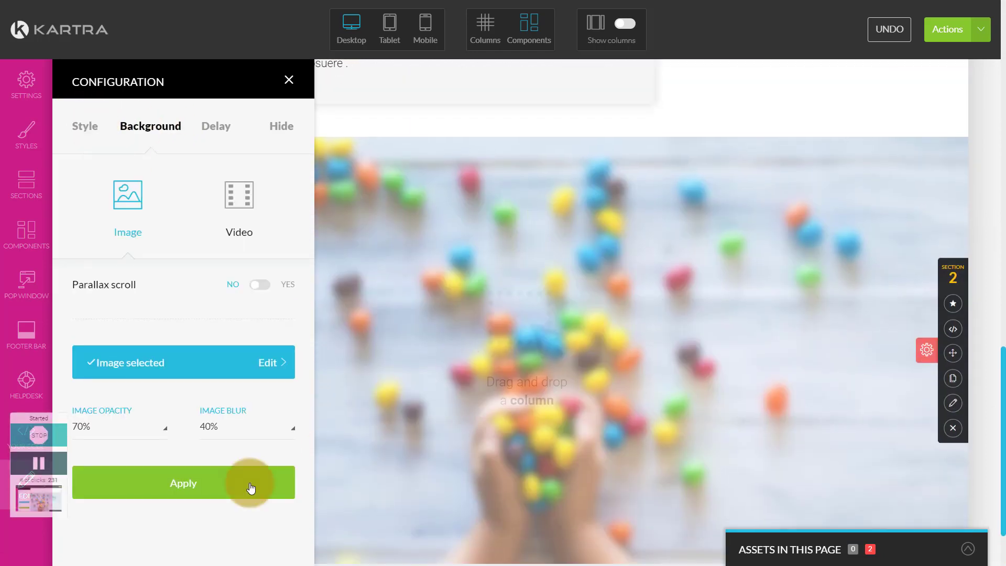
click(264, 286)
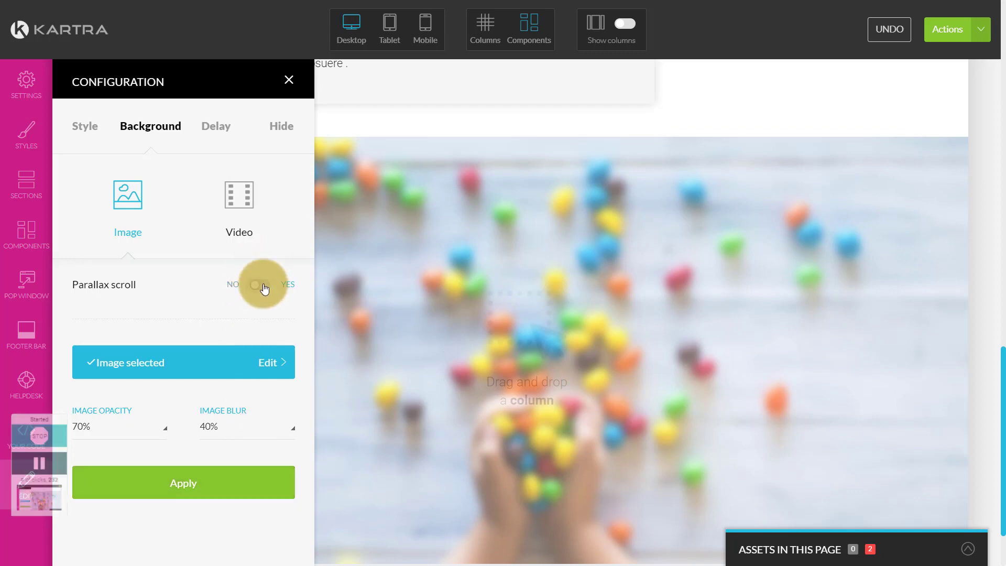
scroll(467, 294, down, 4)
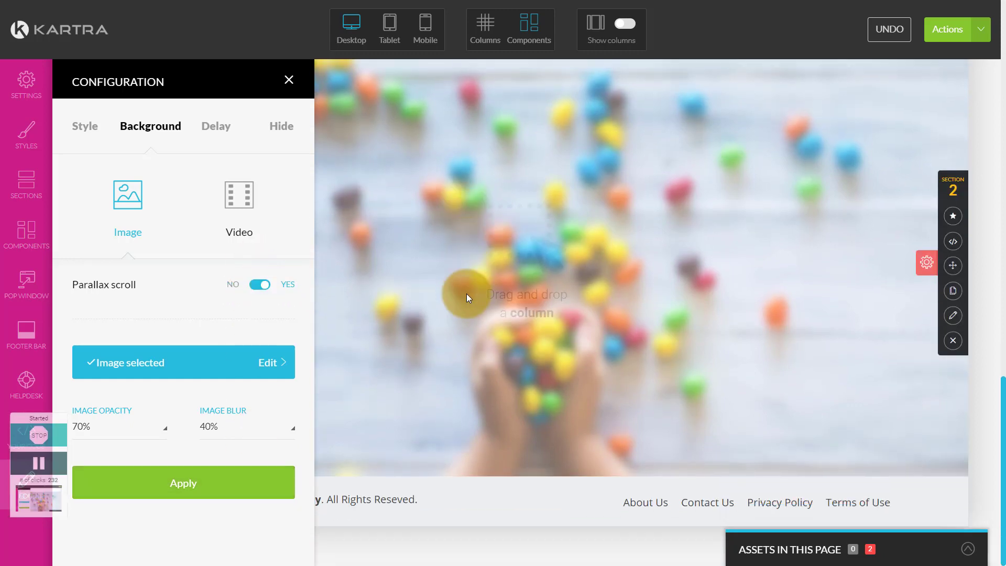
scroll(467, 294, up, 6)
scroll(466, 293, down, 3)
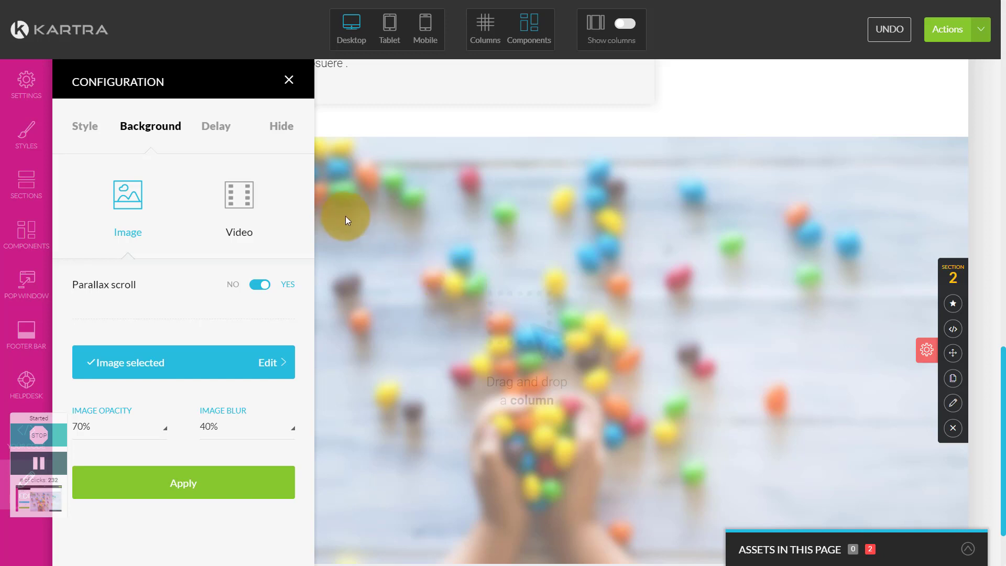
Step: Look at the section's delay options by switching the delay on and off again, and open its hide settings
click(219, 129)
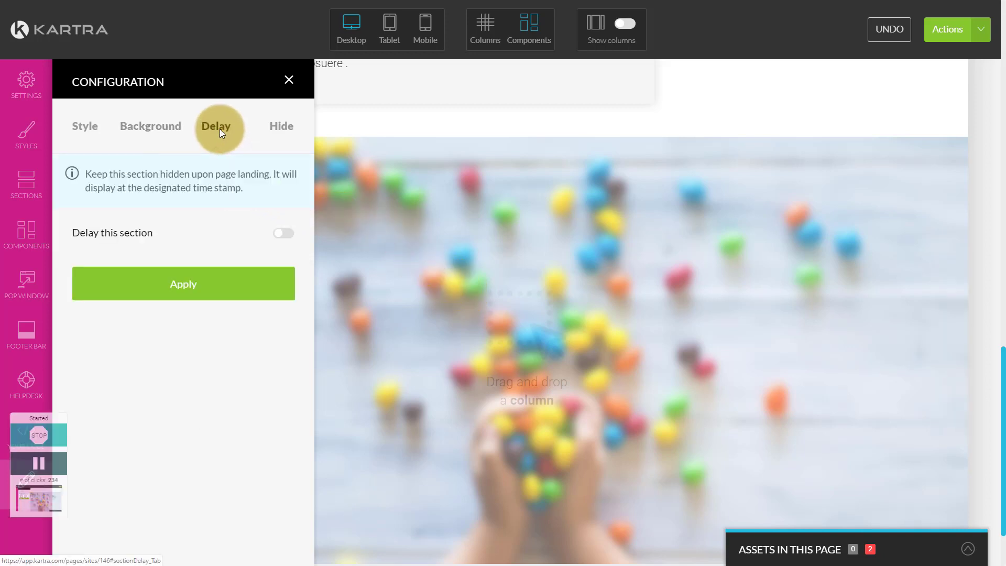
click(287, 239)
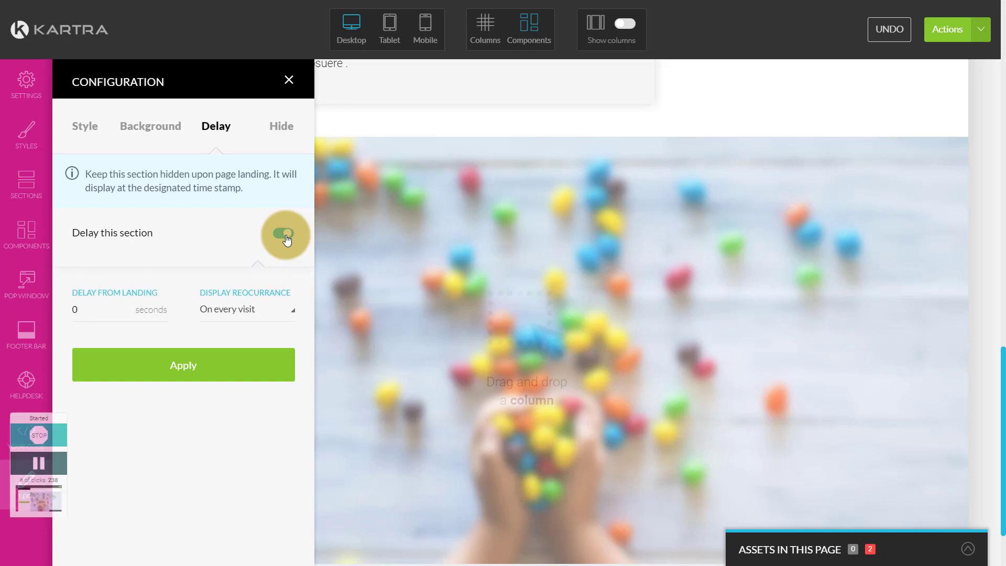
click(286, 238)
click(283, 135)
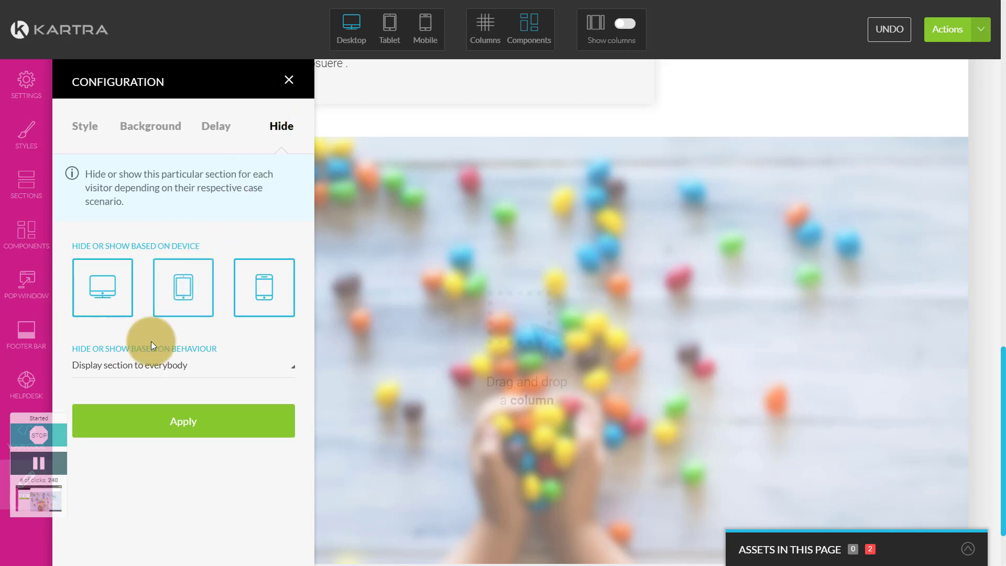
Step: Review the section's behaviour-based display choices, keep it displayed to everybody, and apply the hide settings
click(195, 370)
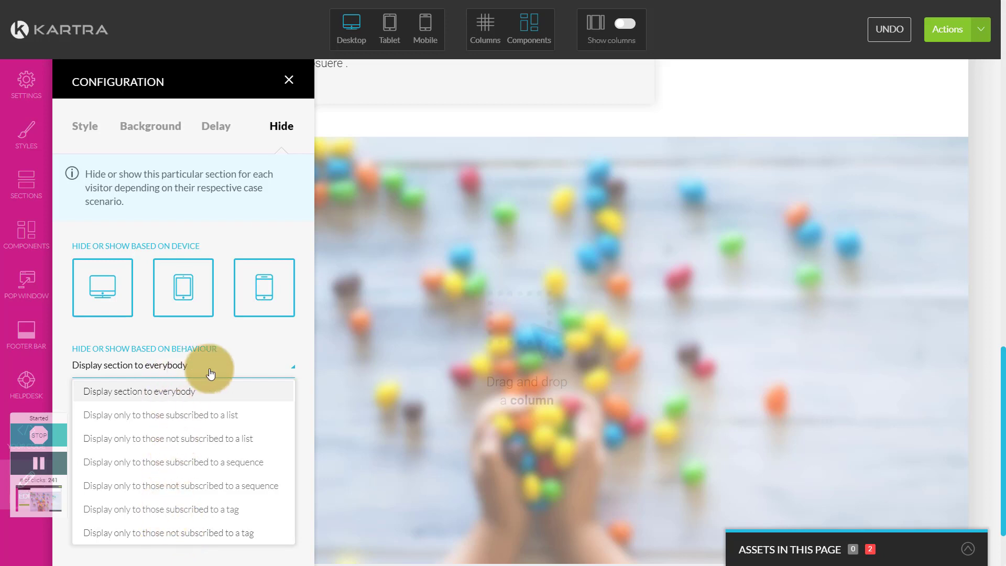
click(263, 344)
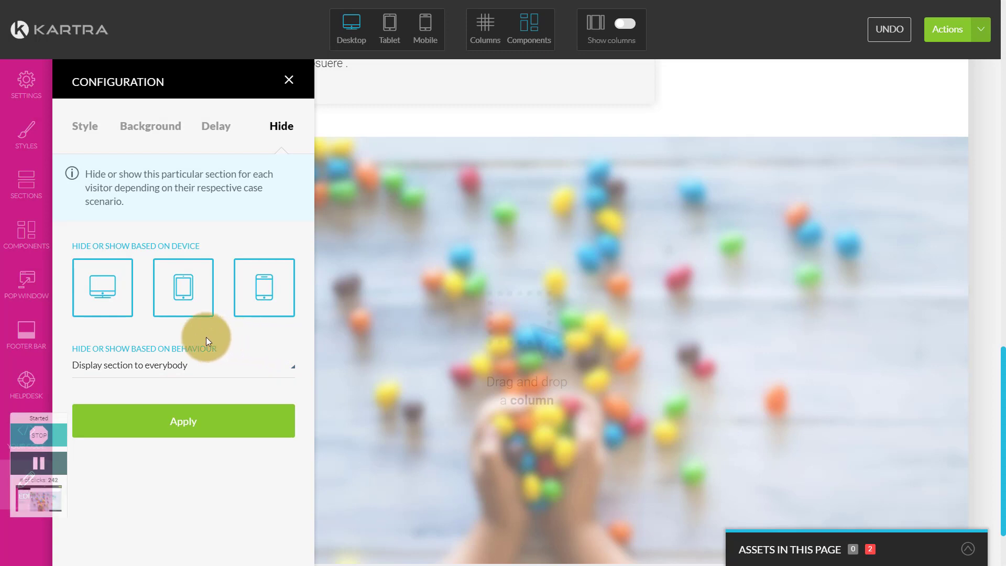
click(195, 427)
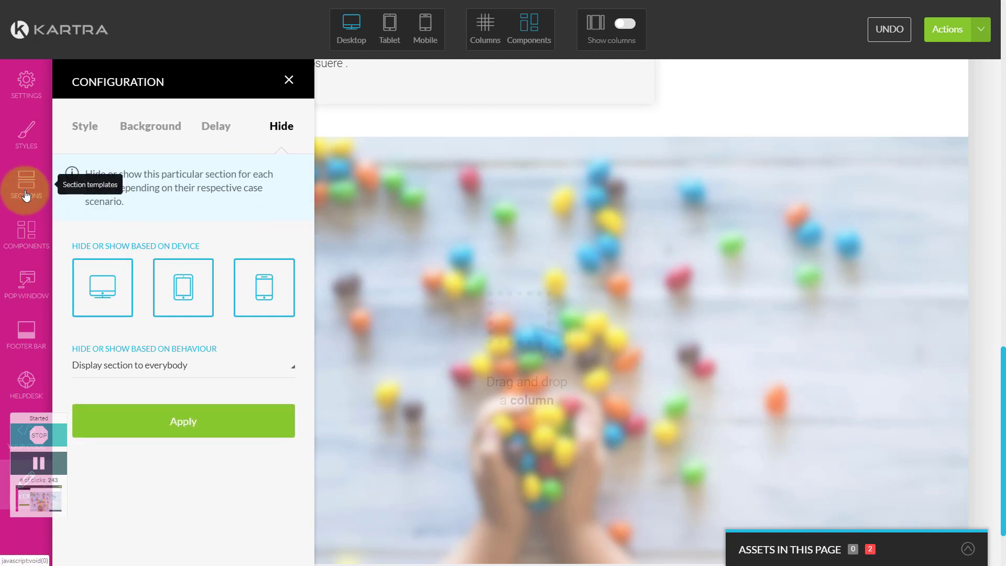
Step: Add a 33% / 66% column layout to the empty candy-background section, and return to the component categories
click(25, 240)
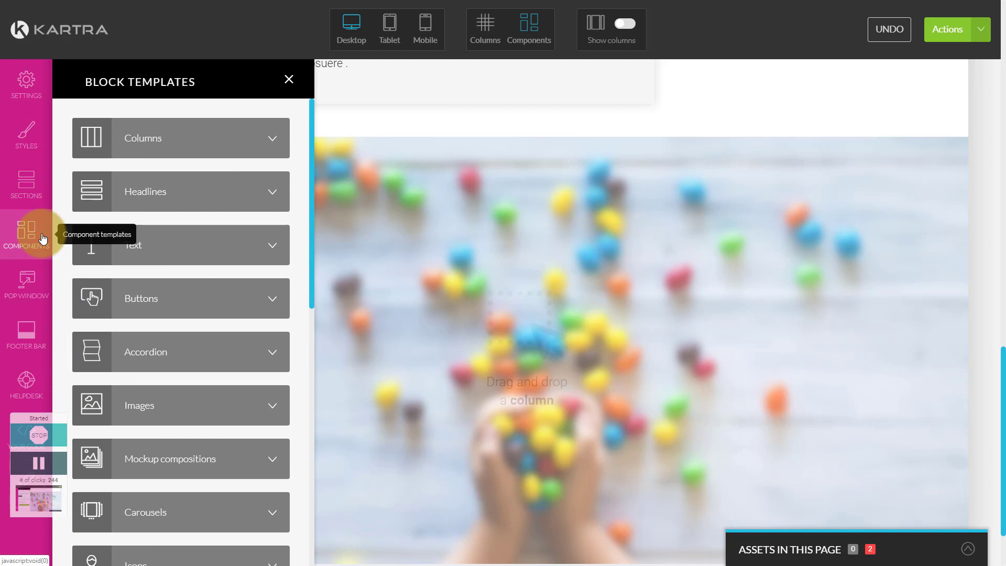
click(252, 138)
click(261, 141)
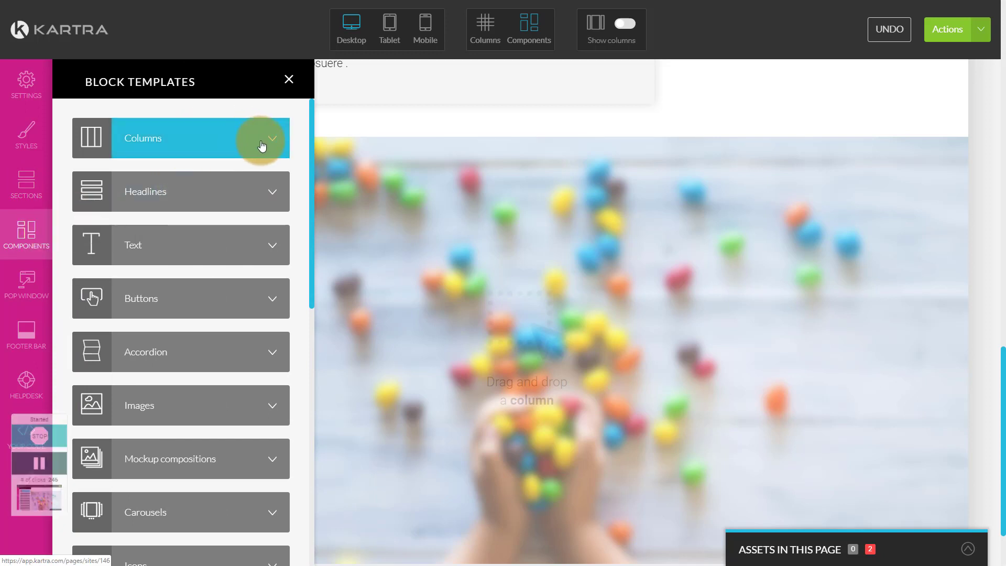
click(267, 143)
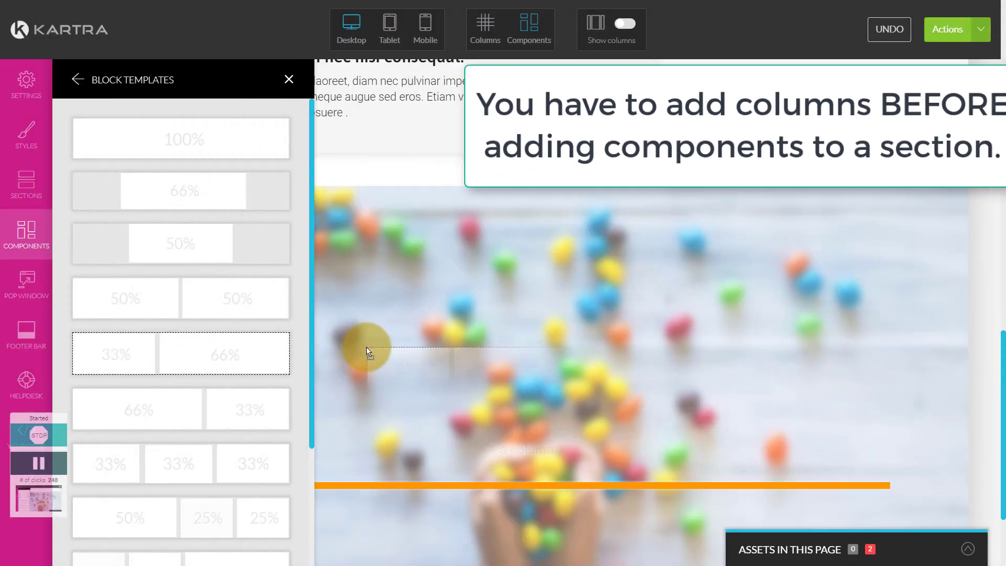
drag(366, 344, 409, 352)
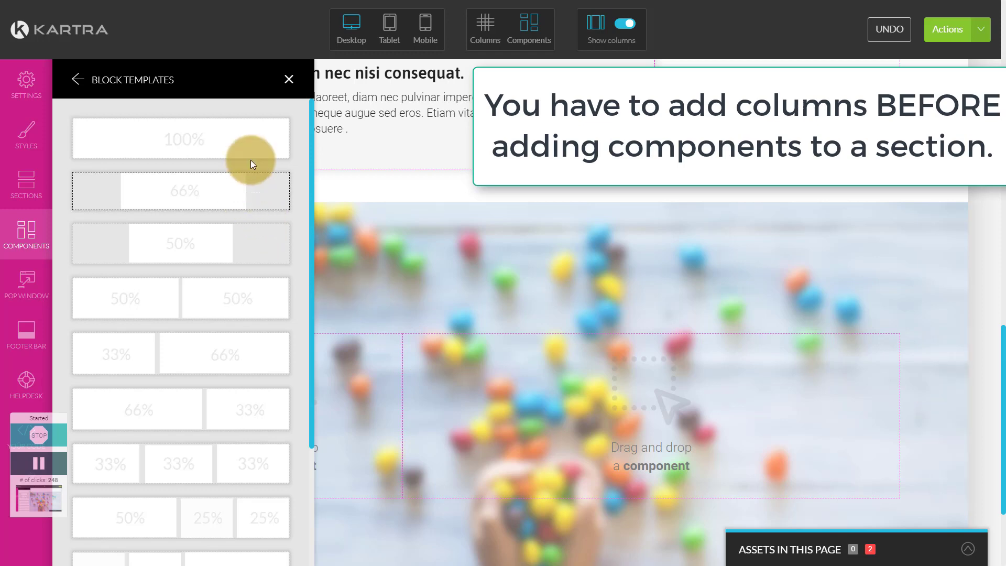
click(78, 79)
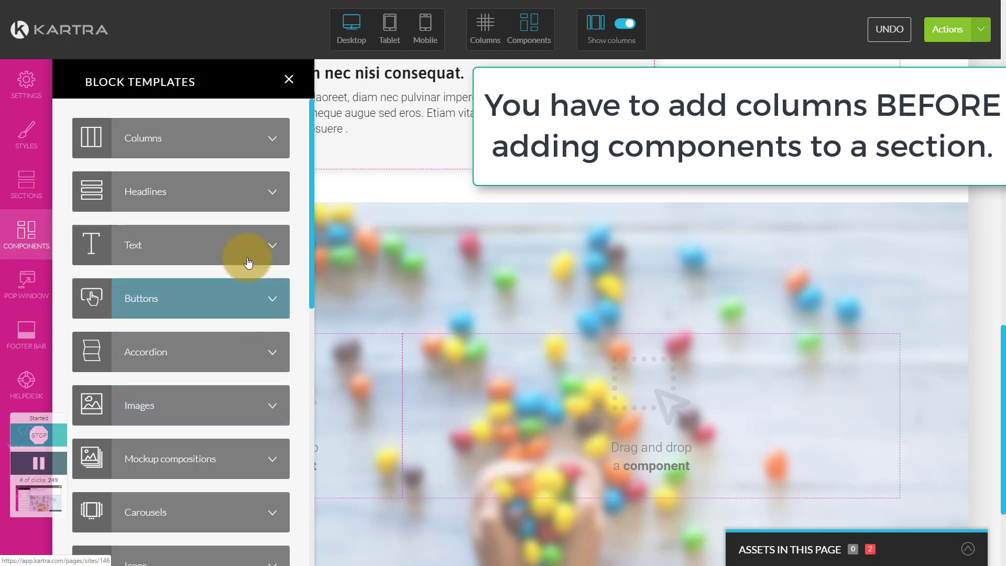
Step: Add a paragraph text component to the wider empty column of the section with the candy background
click(269, 252)
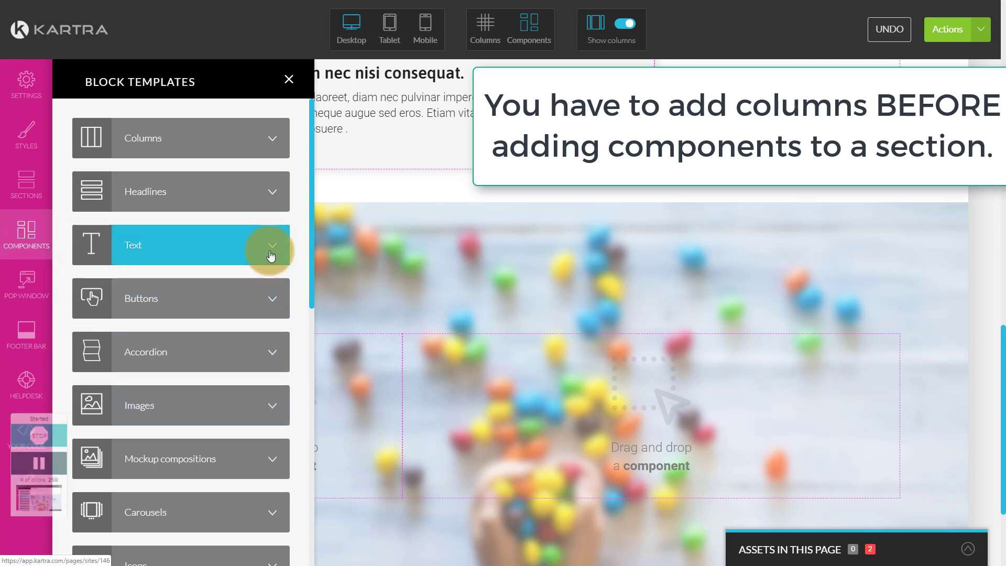
click(271, 247)
click(270, 248)
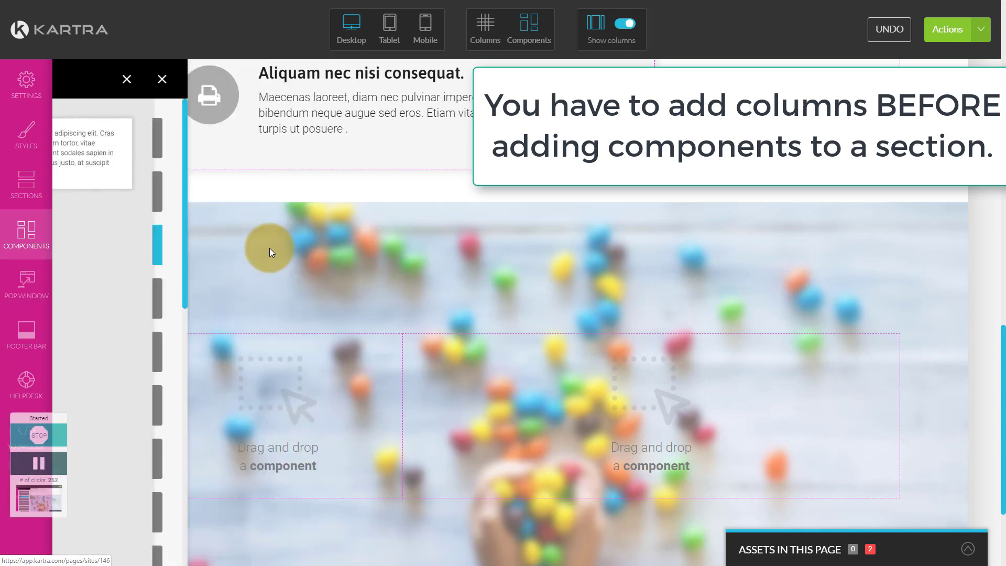
click(162, 157)
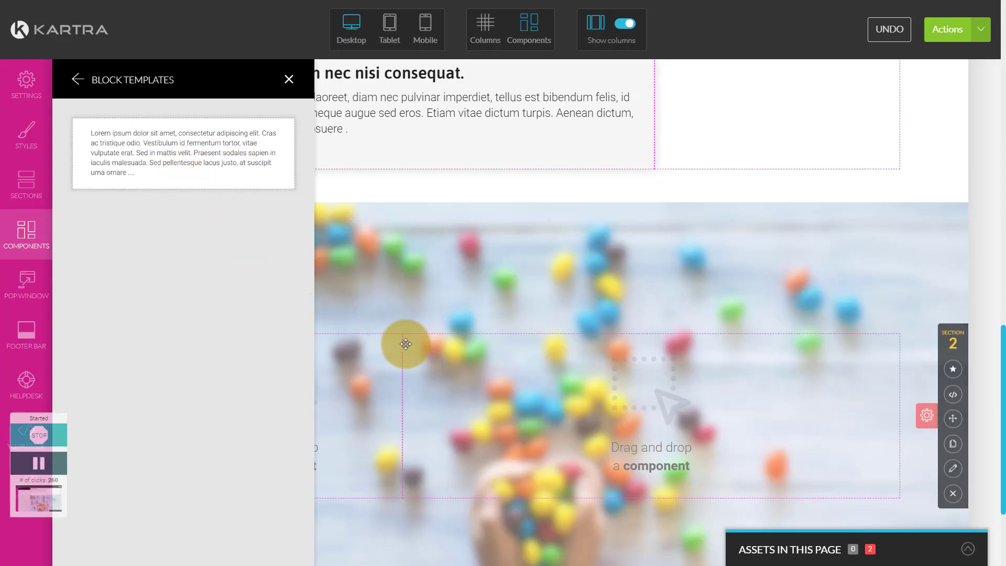
click(145, 154)
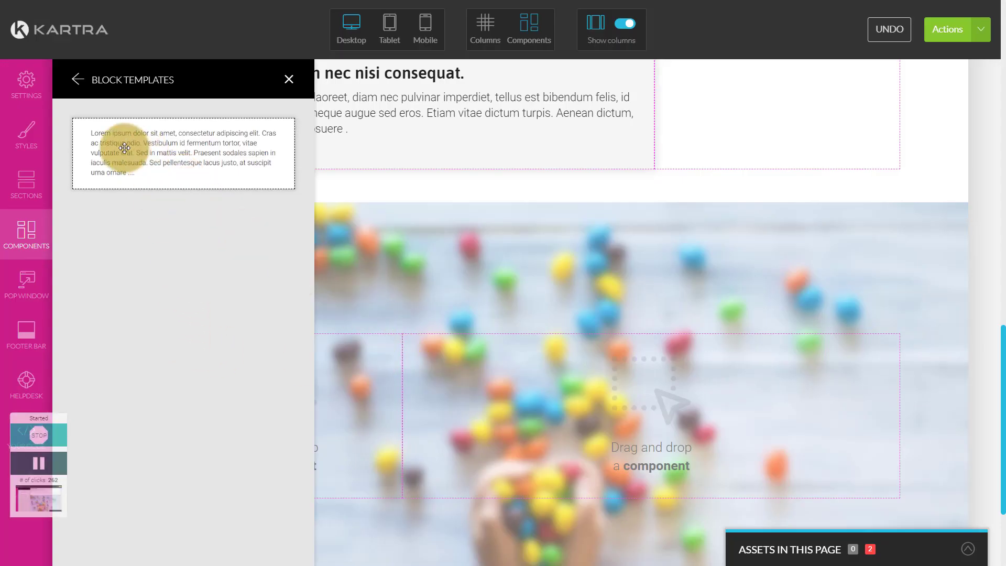
drag(125, 148, 470, 468)
scroll(474, 414, down, 5)
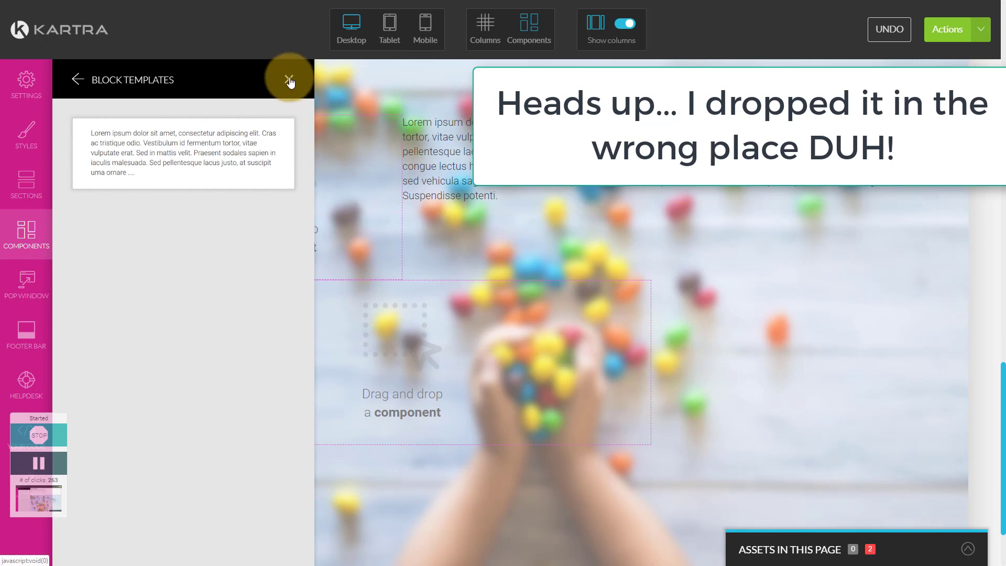
click(290, 80)
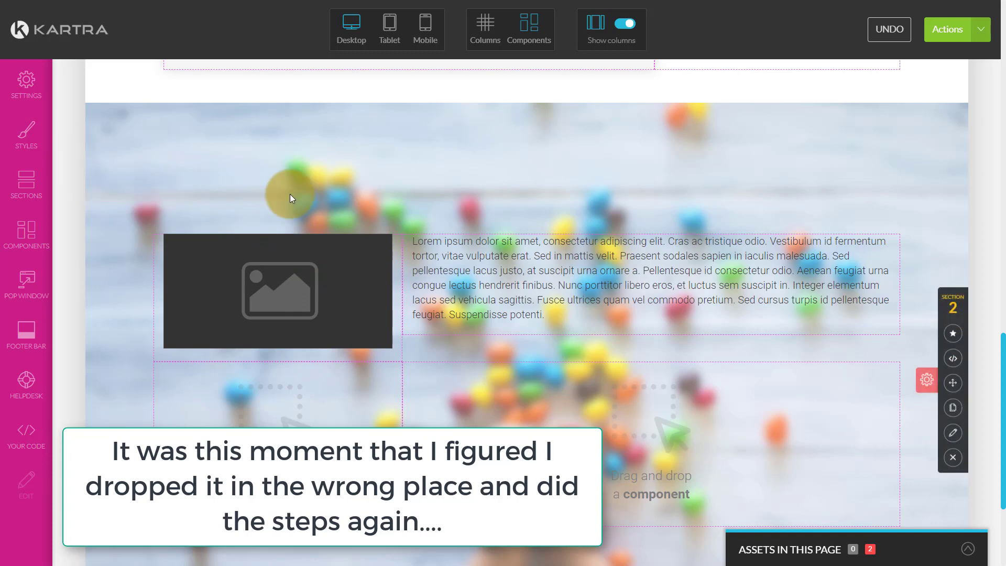
scroll(519, 226, down, 3)
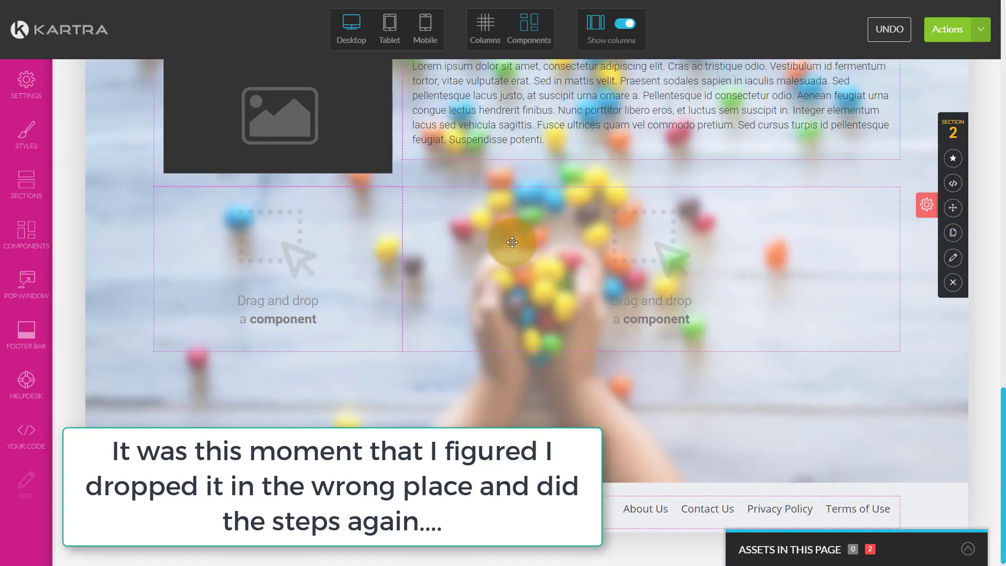
scroll(615, 433, up, 3)
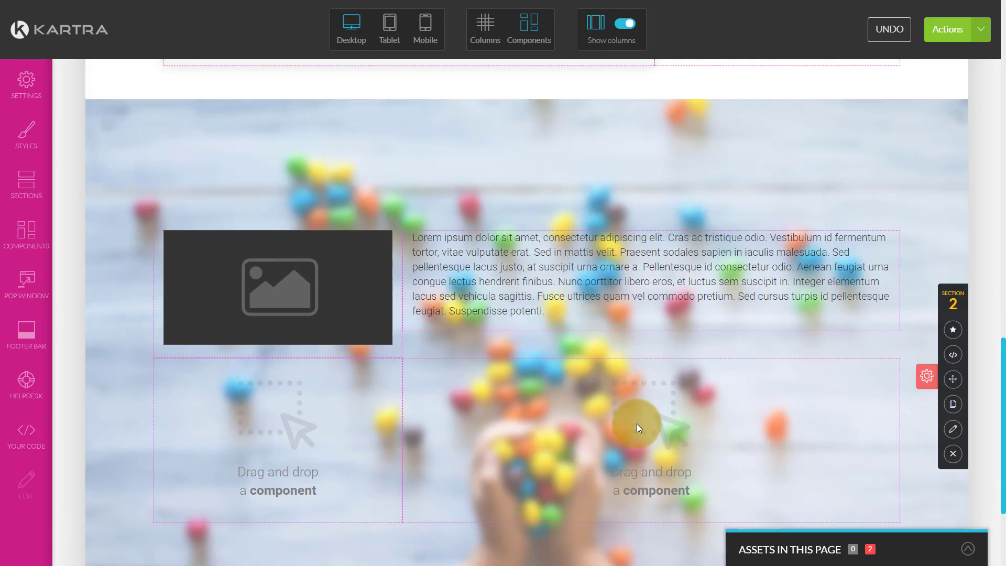
Step: Browse the section template categories and examine the navigation menu designs
click(34, 142)
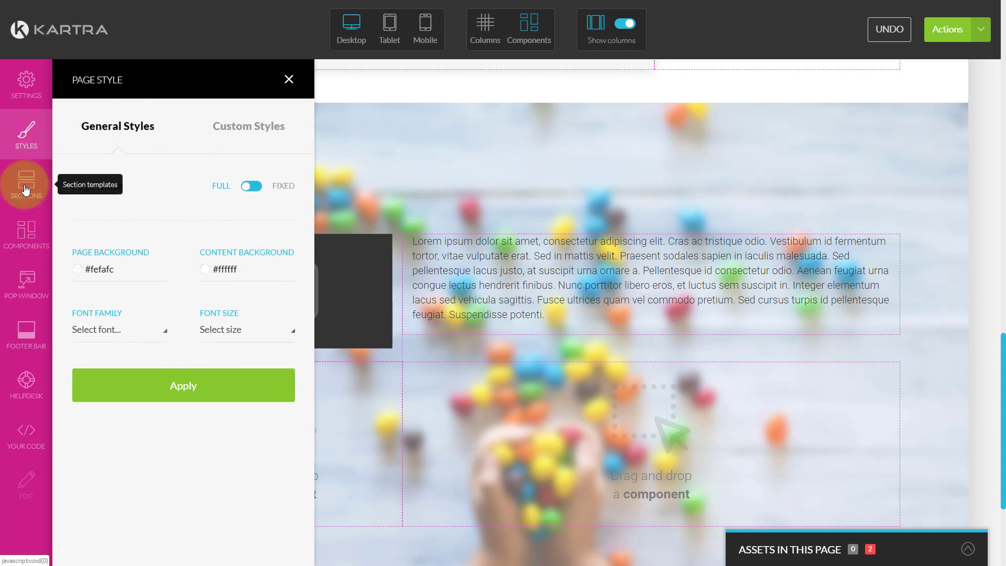
click(41, 192)
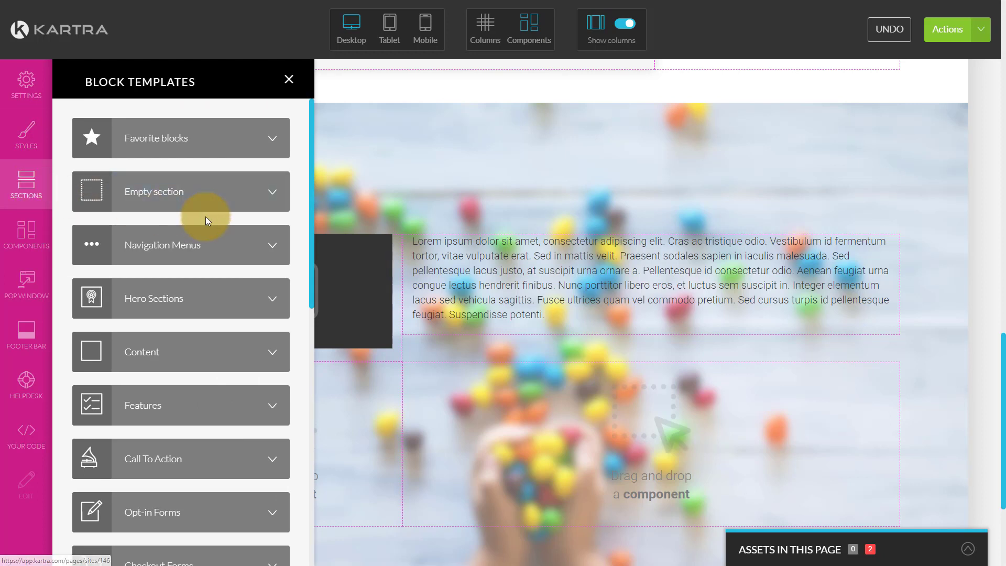
scroll(240, 197, down, 2)
click(267, 217)
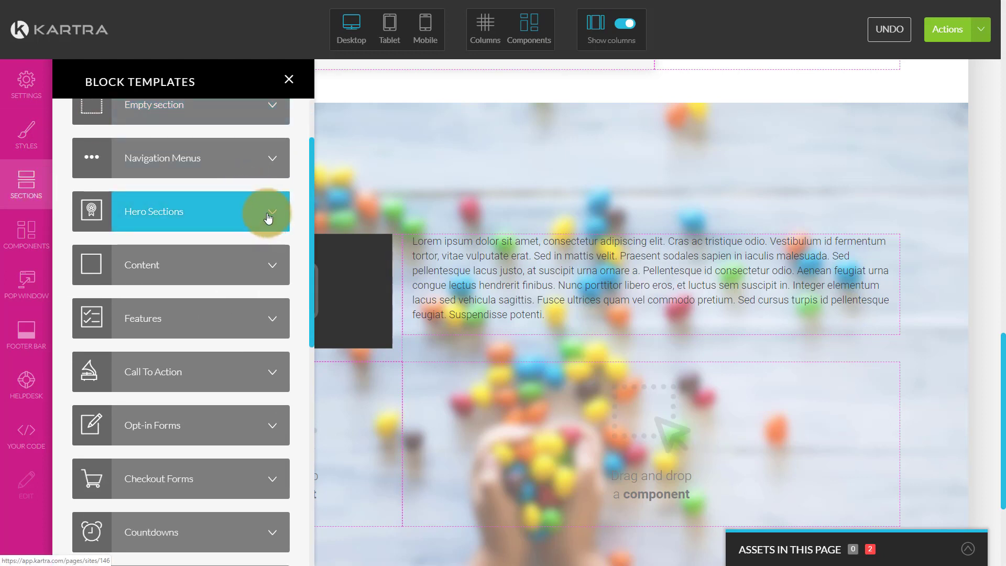
scroll(269, 217, up, 2)
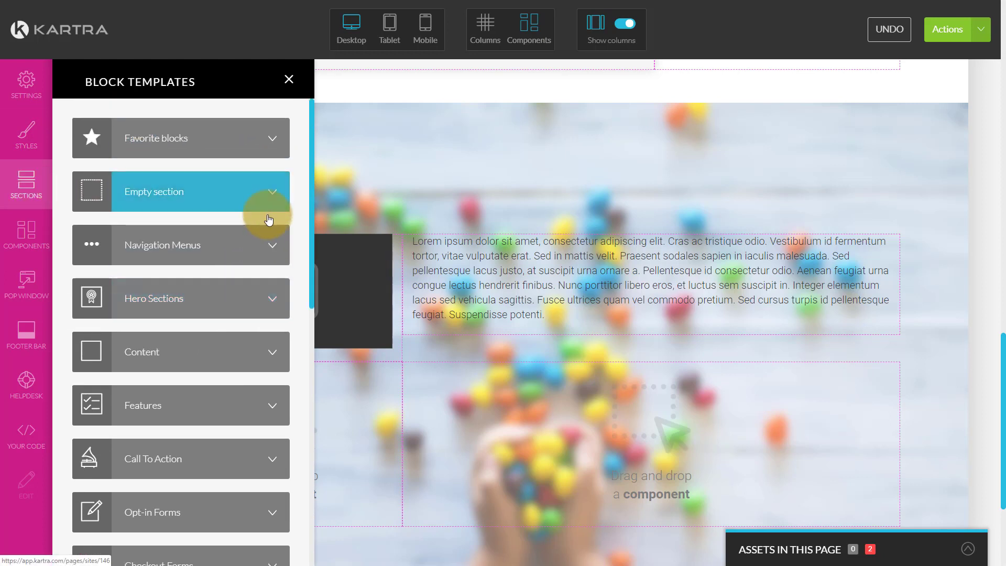
click(271, 252)
scroll(262, 207, down, 5)
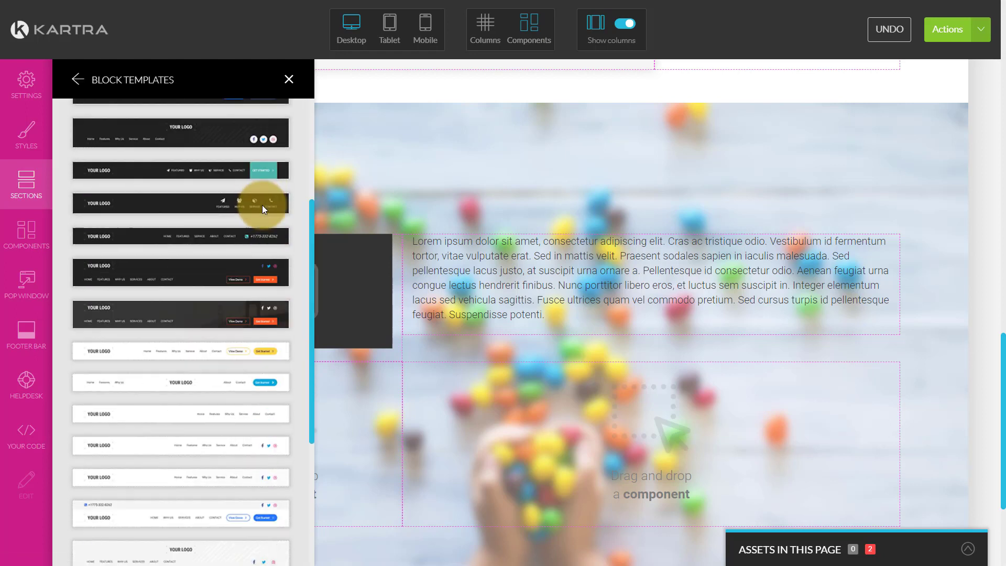
scroll(262, 205, up, 5)
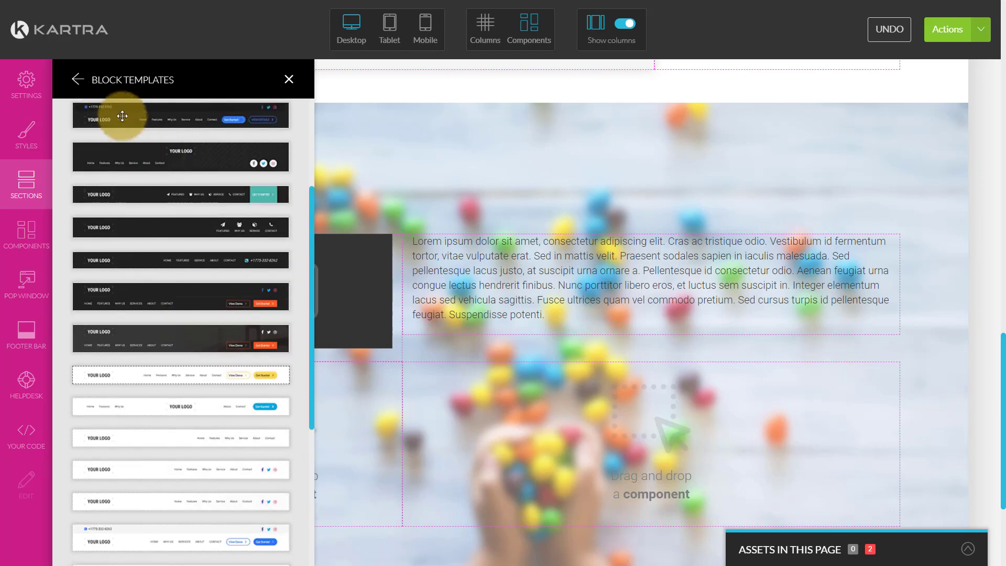
click(78, 83)
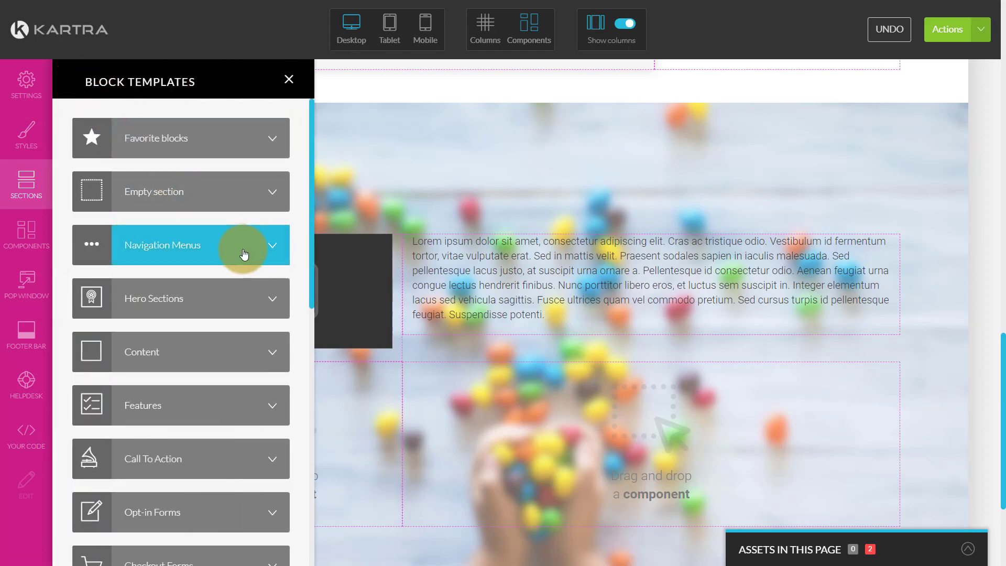
Step: Insert the Z Studio hero section template directly above the candy-background section
click(270, 304)
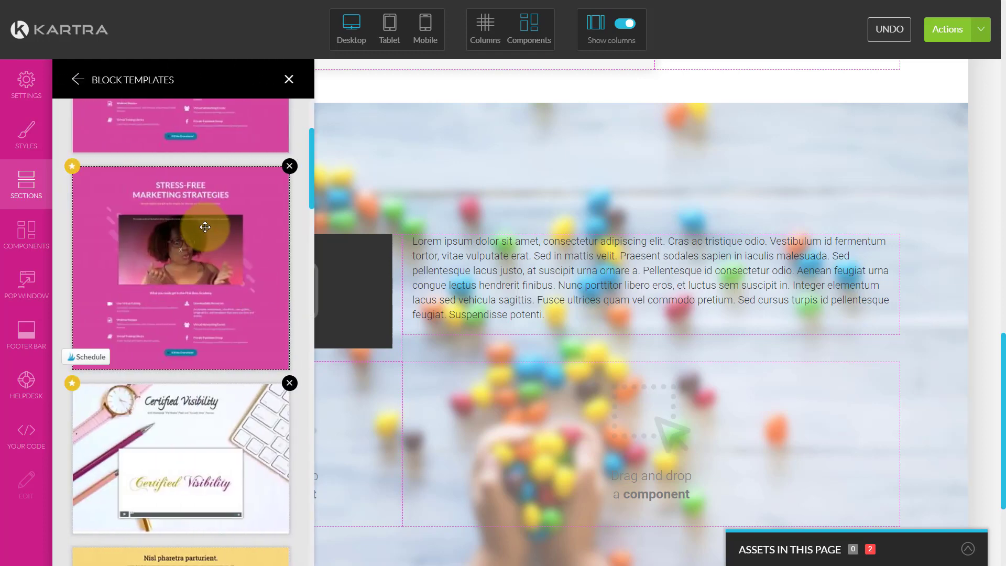
scroll(207, 226, down, 5)
scroll(205, 233, up, 5)
scroll(194, 210, down, 4)
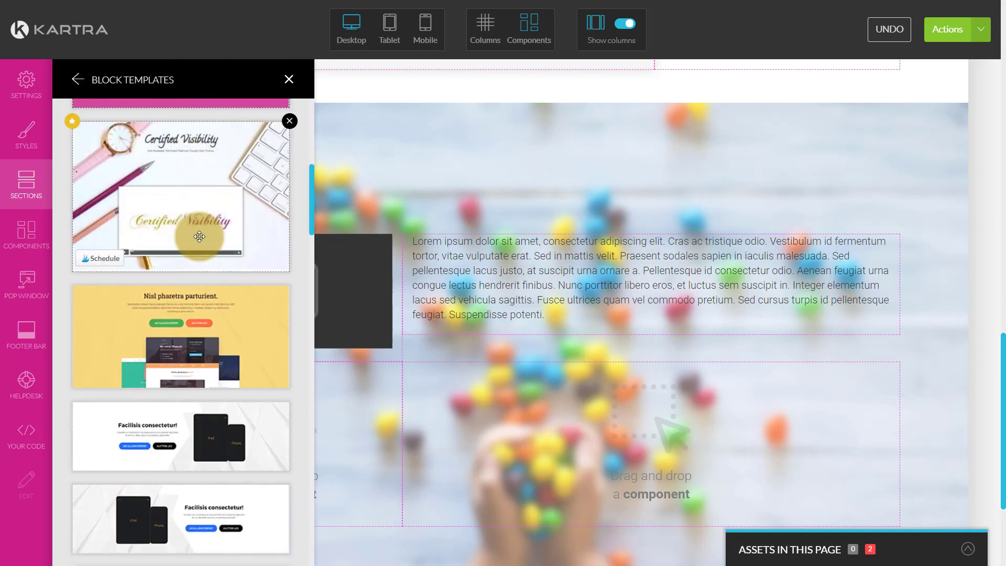
scroll(199, 241, down, 5)
scroll(206, 244, down, 10)
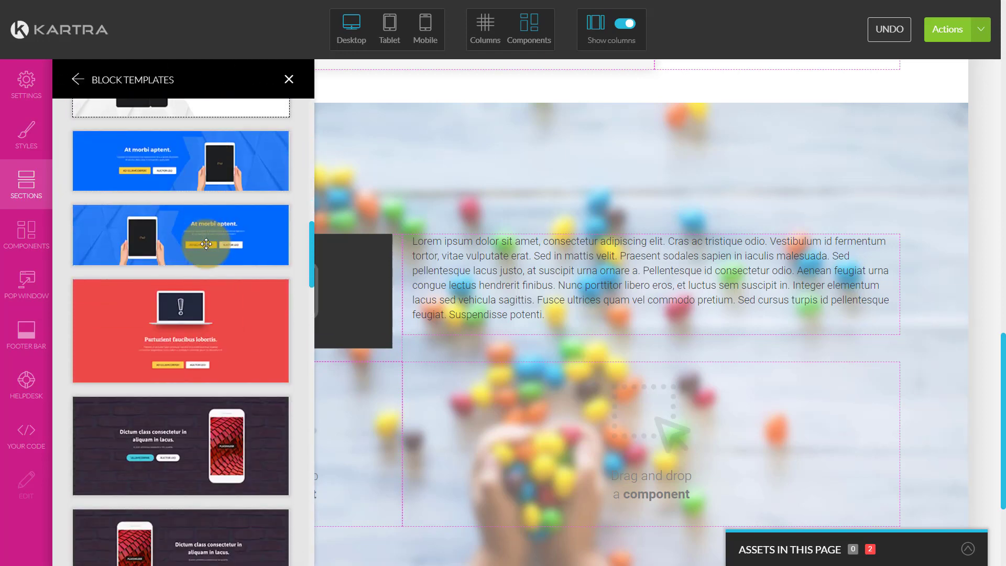
scroll(206, 244, down, 8)
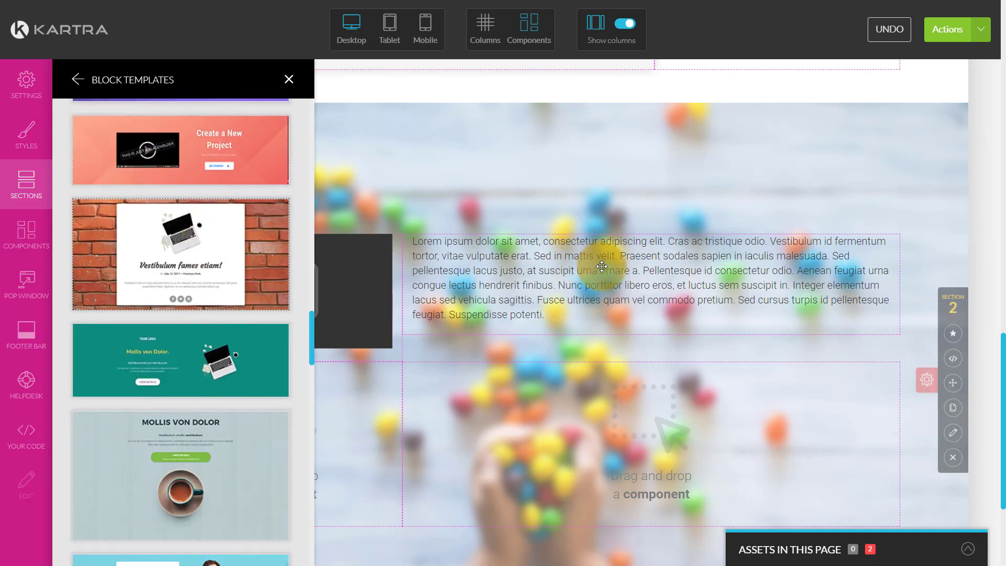
scroll(595, 258, up, 10)
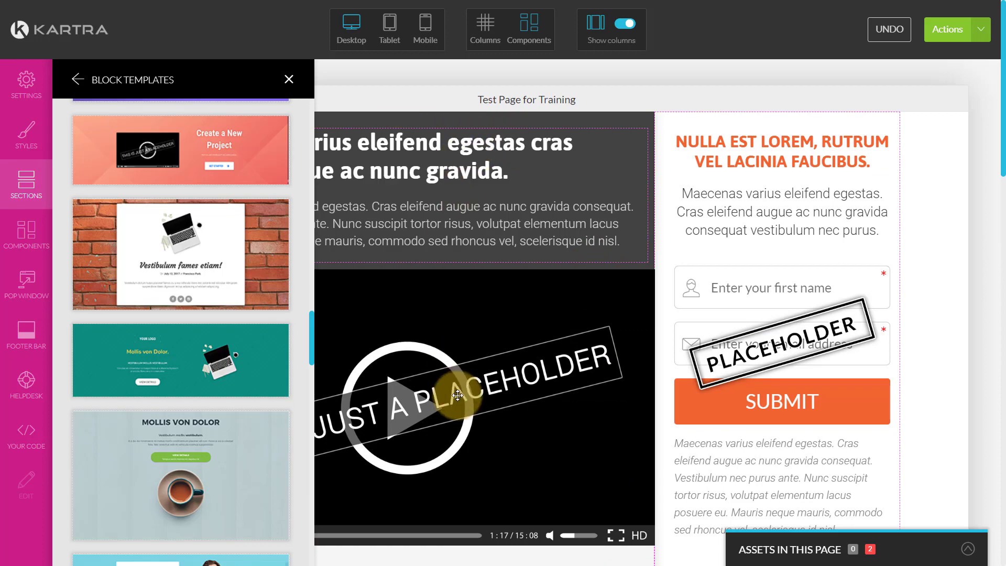
scroll(671, 316, down, 8)
scroll(669, 314, down, 8)
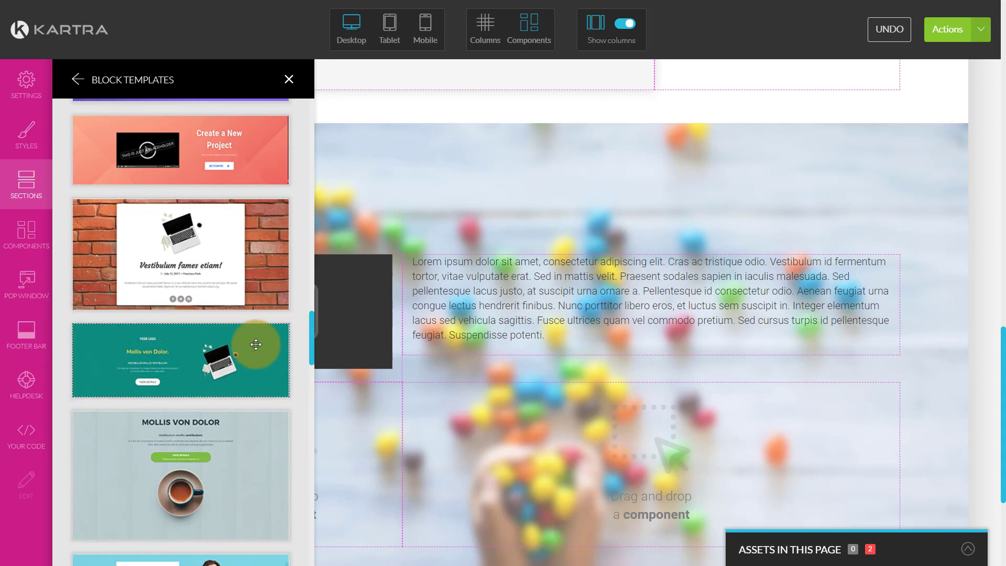
scroll(184, 408, down, 5)
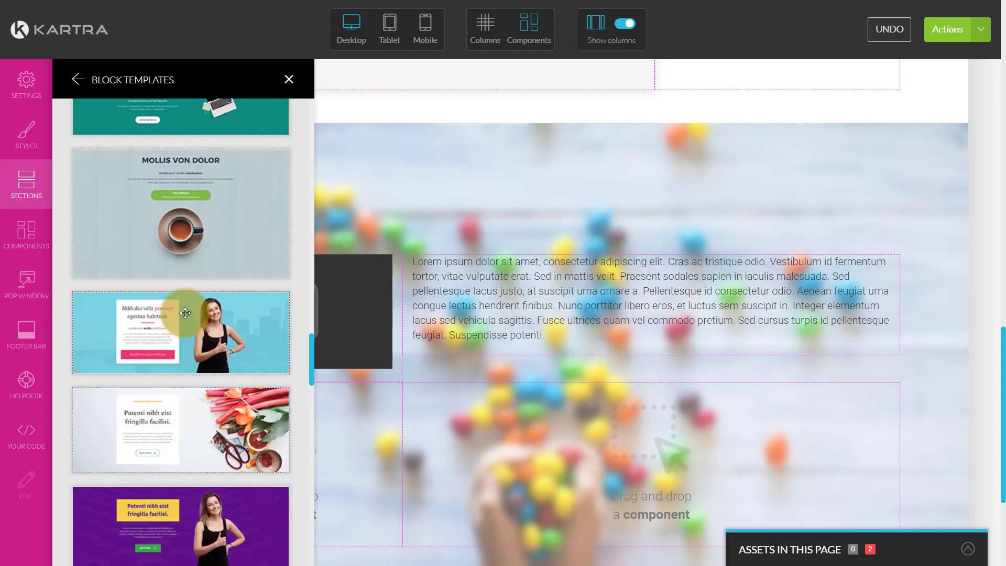
scroll(181, 312, down, 10)
scroll(186, 319, down, 10)
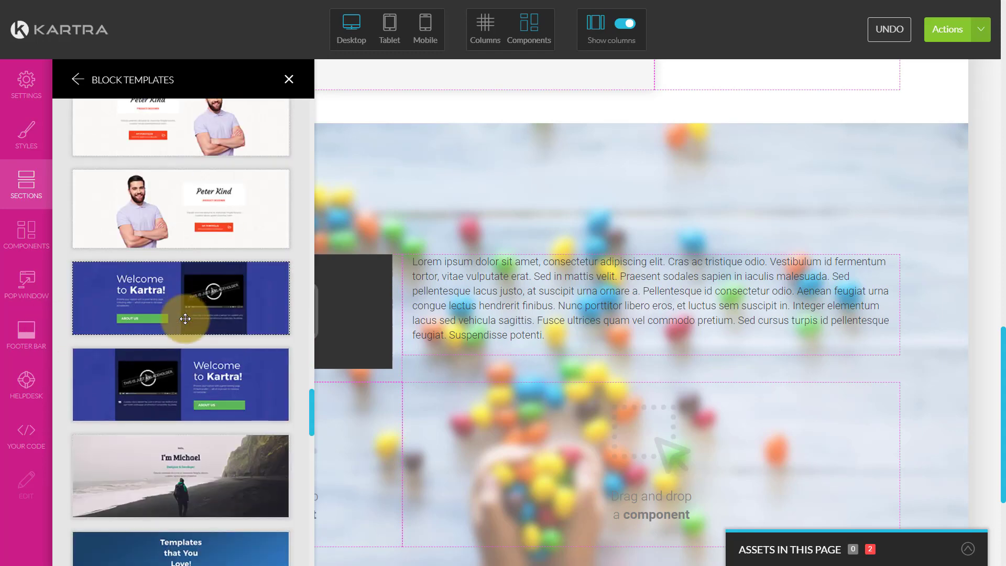
scroll(186, 319, down, 10)
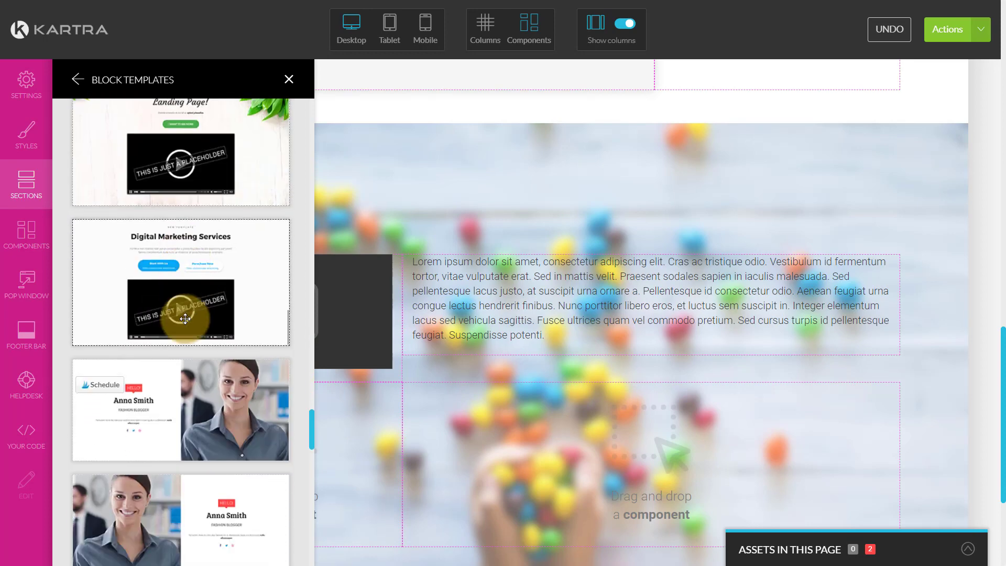
scroll(186, 319, down, 5)
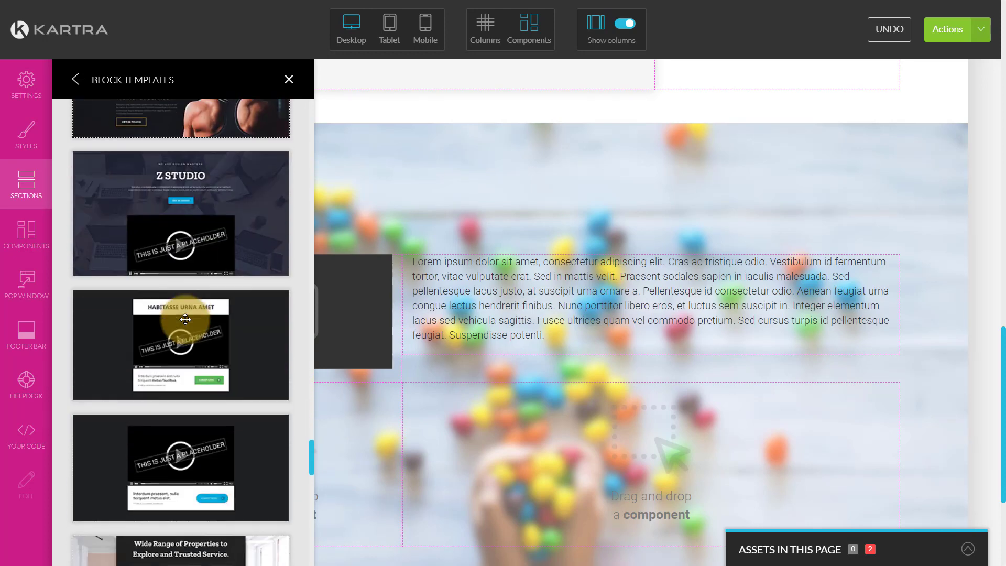
scroll(186, 304, up, 3)
drag(276, 285, 454, 170)
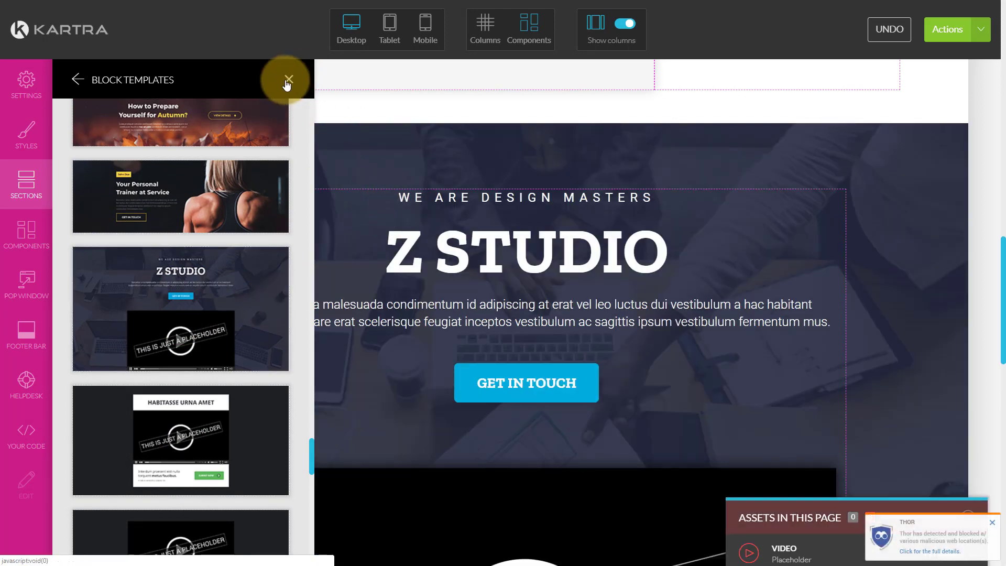
click(290, 80)
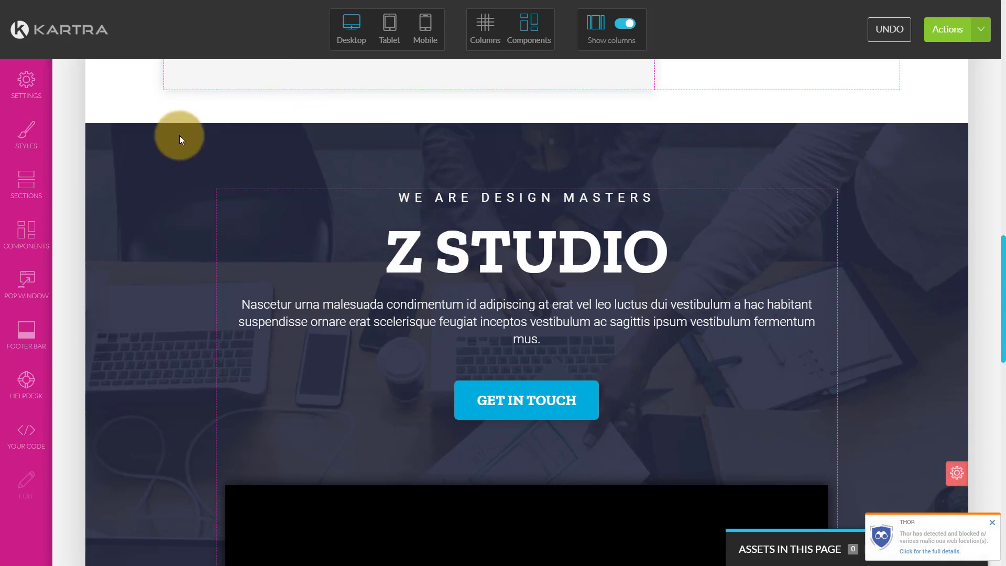
scroll(746, 188, down, 3)
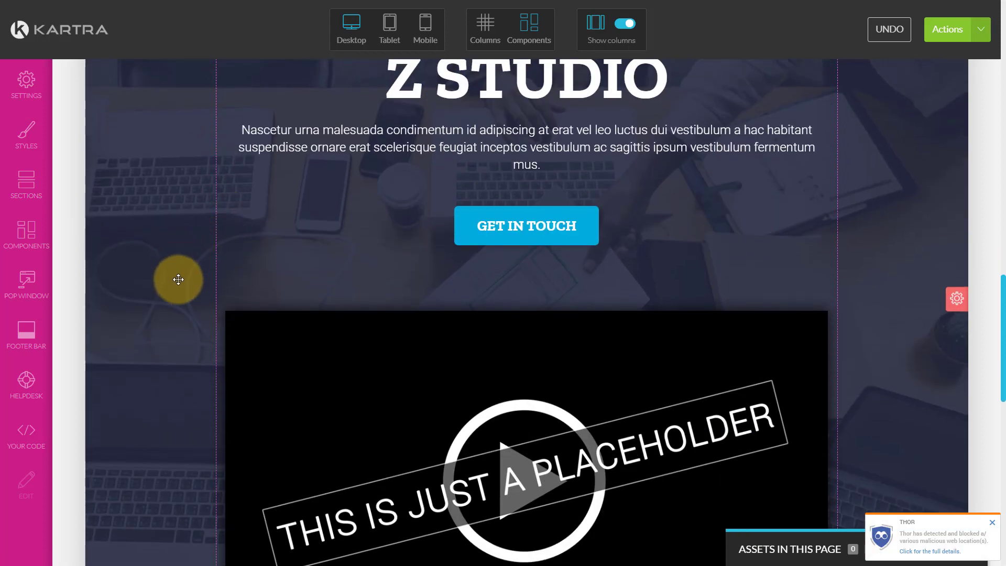
scroll(550, 188, up, 2)
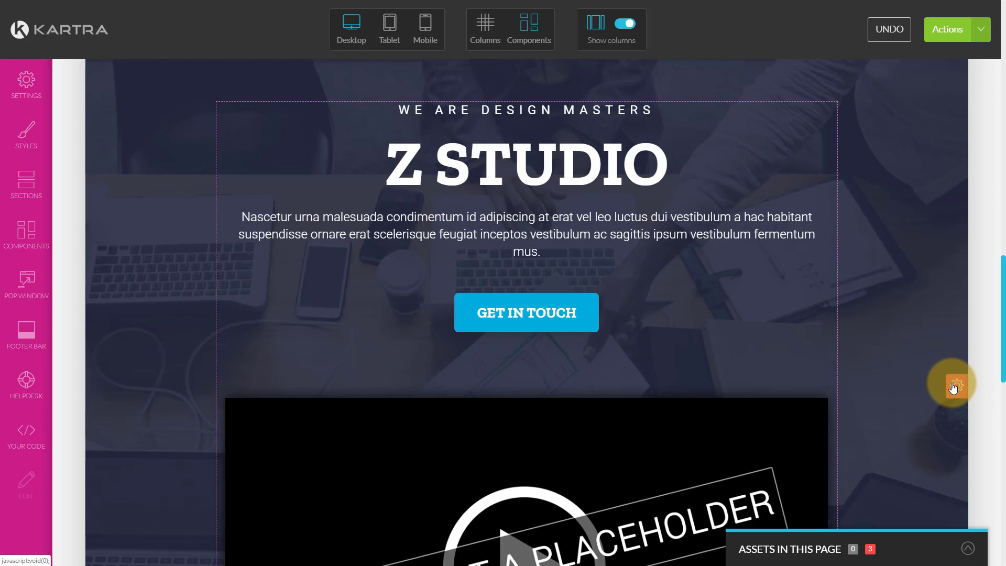
Step: Replace the Z Studio hero section's background image with the library photo of two people working at a computer
mouse_move(954, 388)
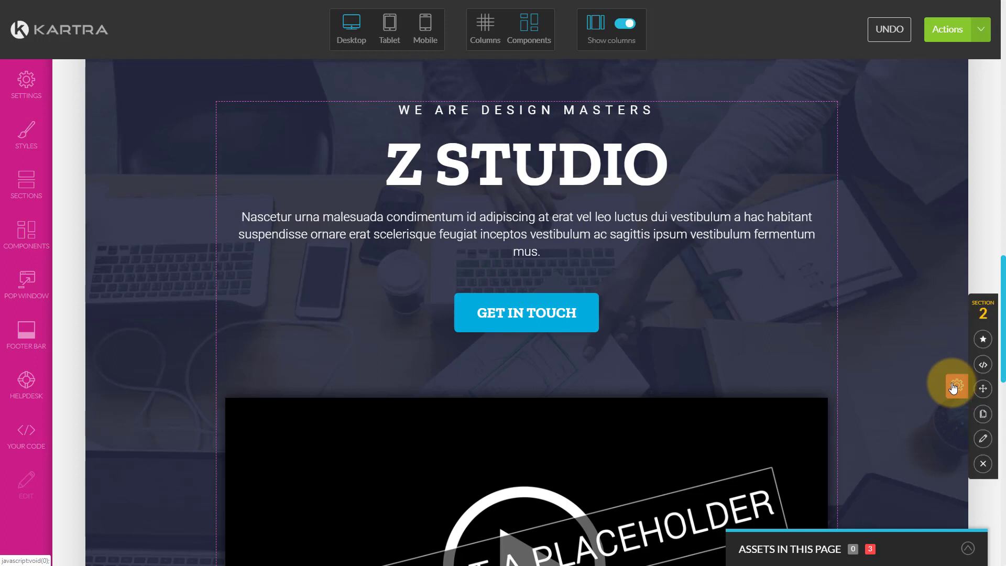
click(983, 440)
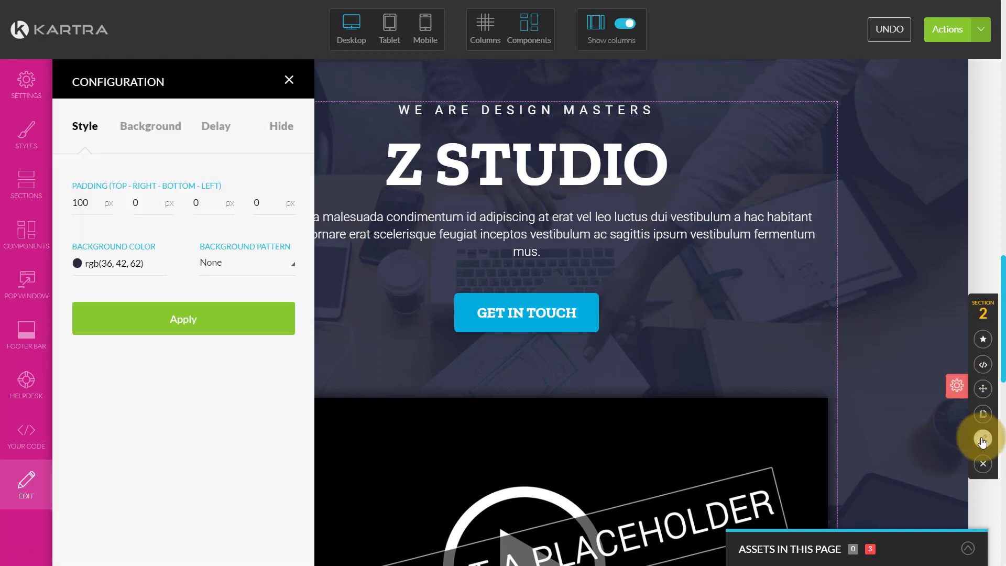
click(163, 125)
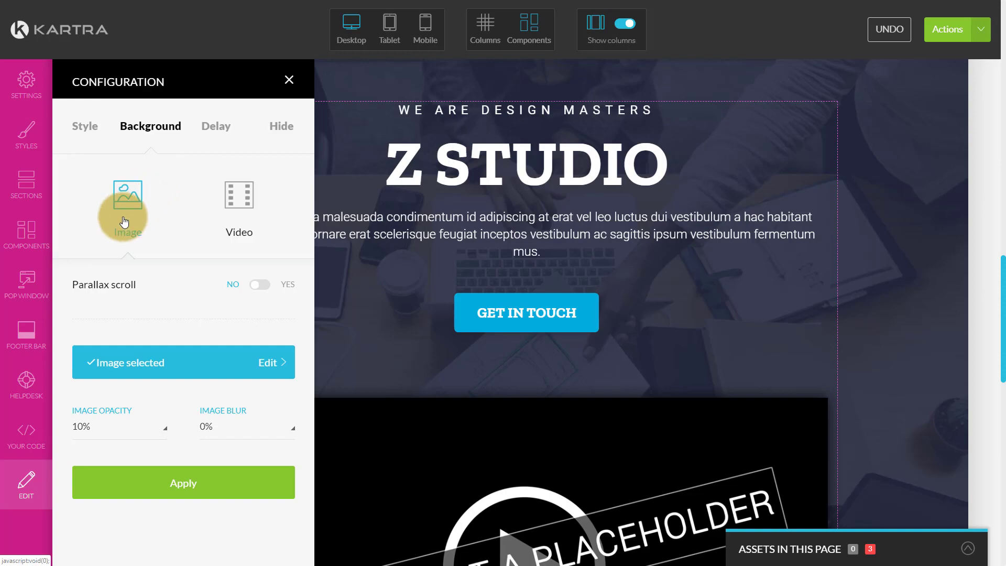
click(260, 364)
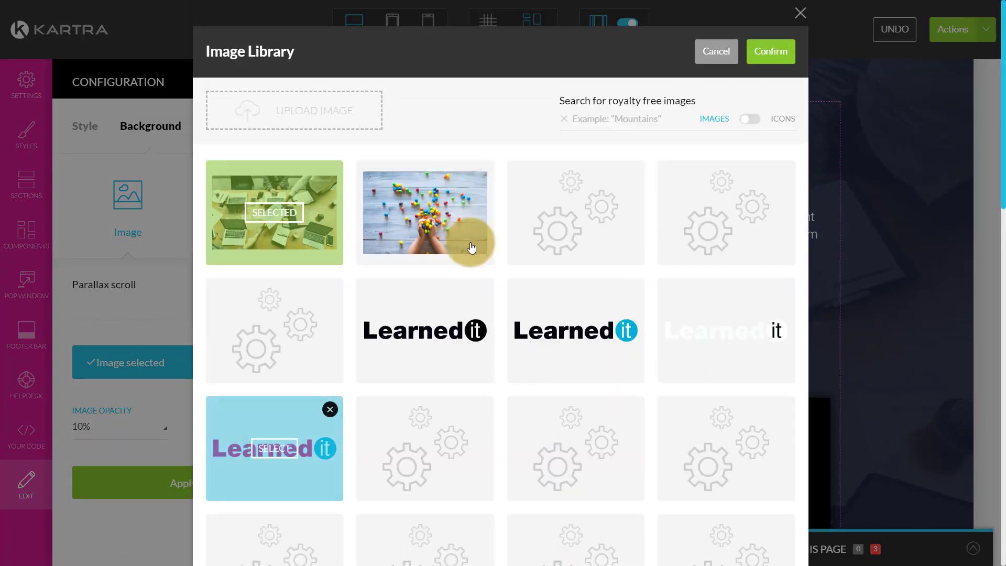
scroll(636, 382, down, 6)
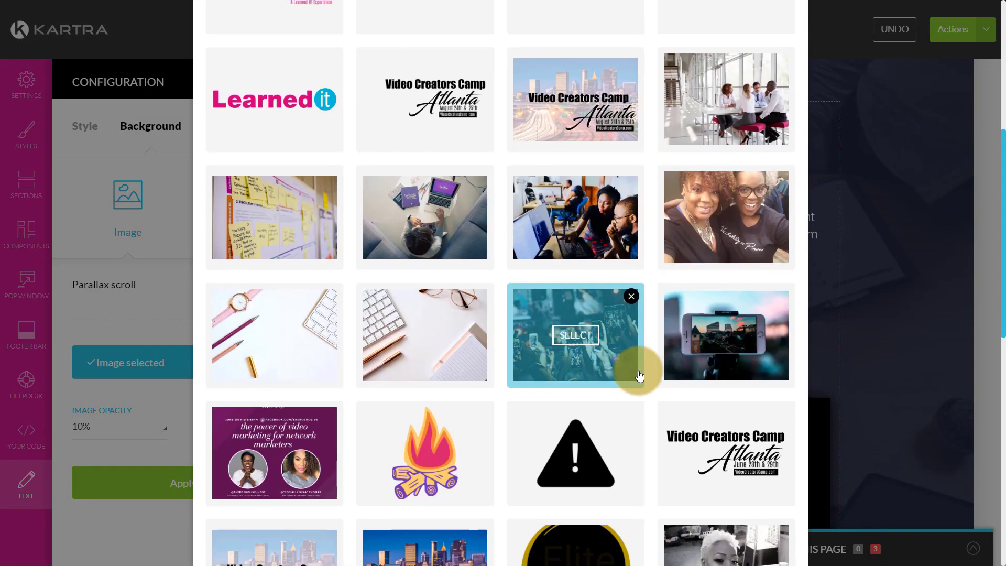
scroll(723, 158, up, 6)
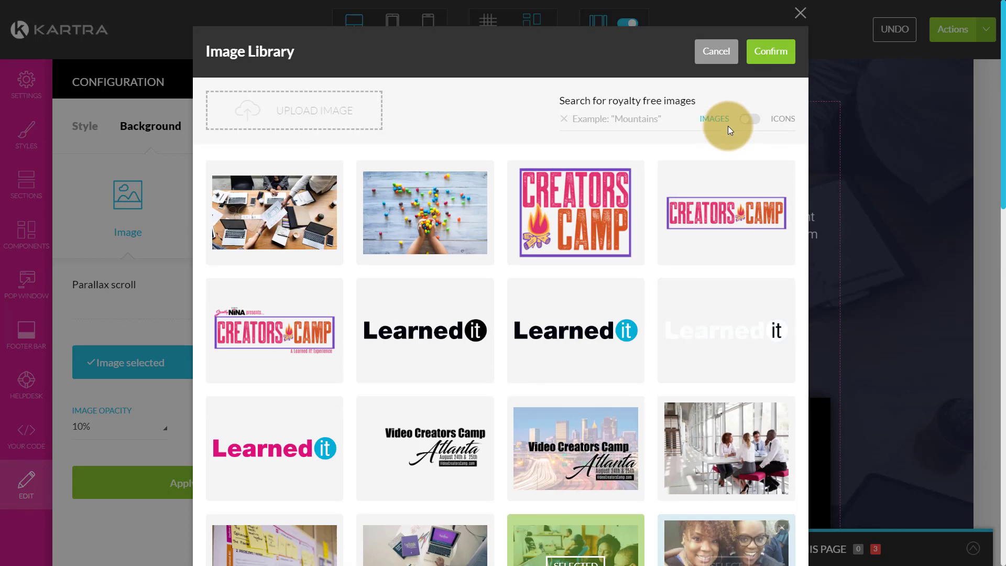
click(770, 51)
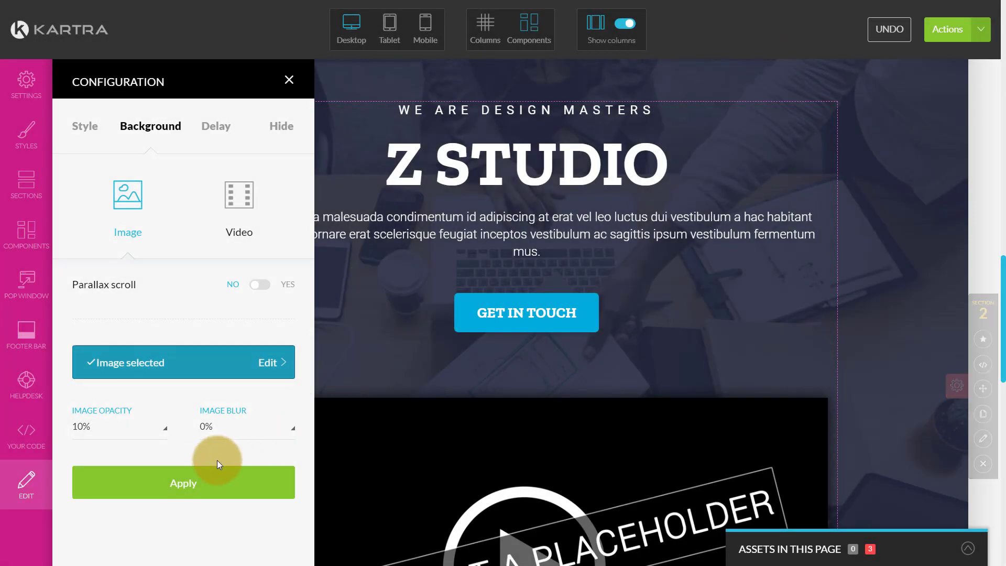
click(209, 480)
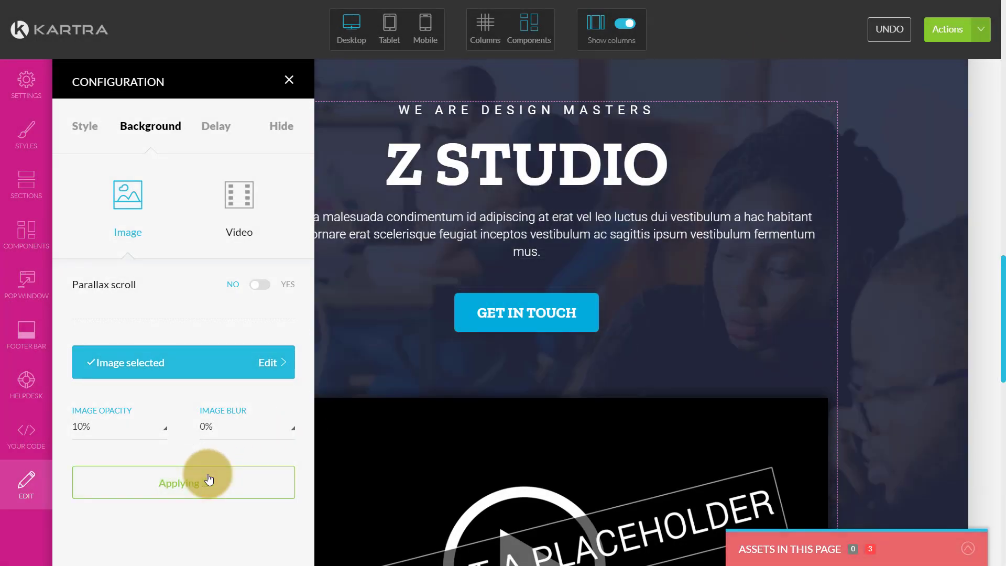
click(289, 80)
mouse_move(502, 194)
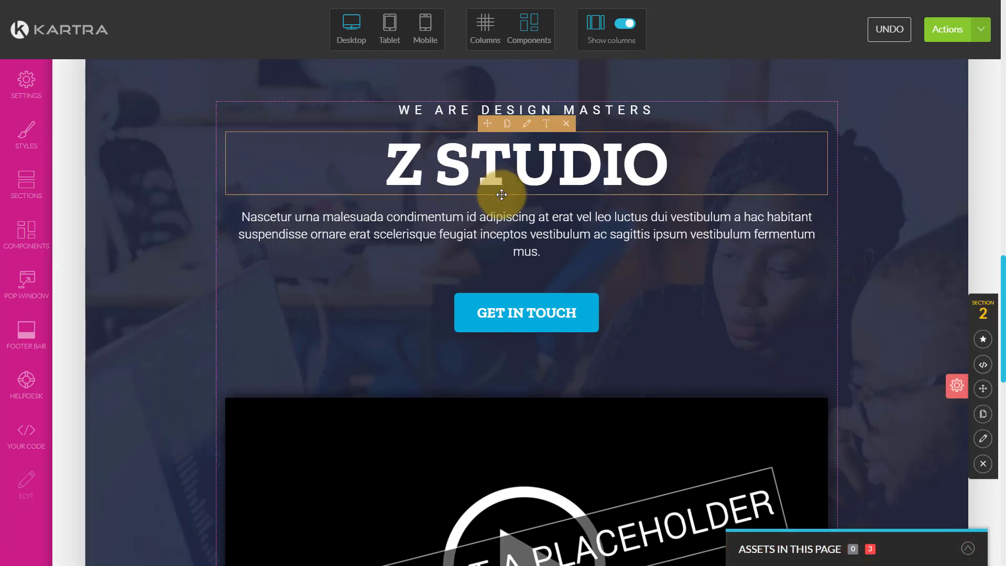
scroll(502, 195, down, 10)
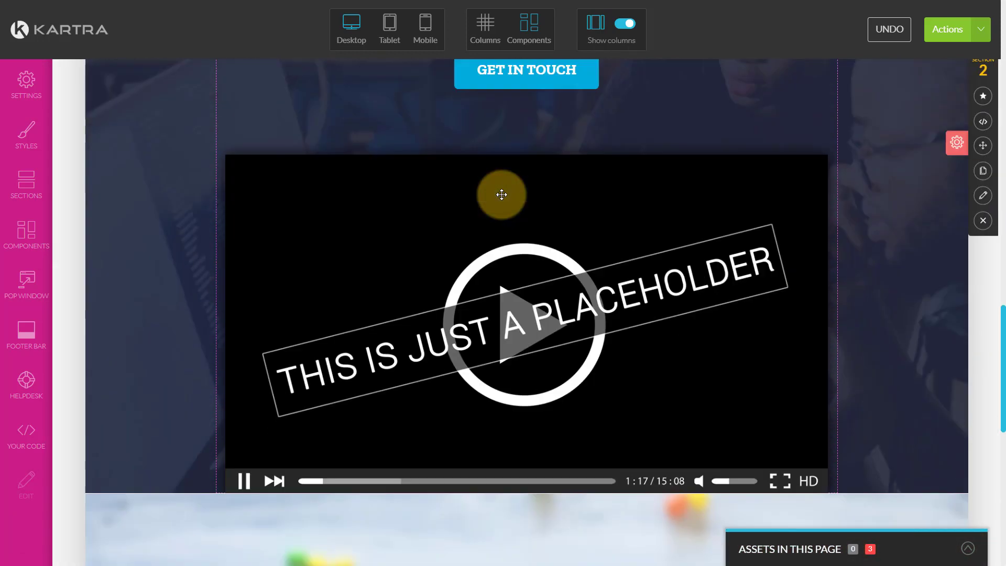
scroll(376, 329, up, 10)
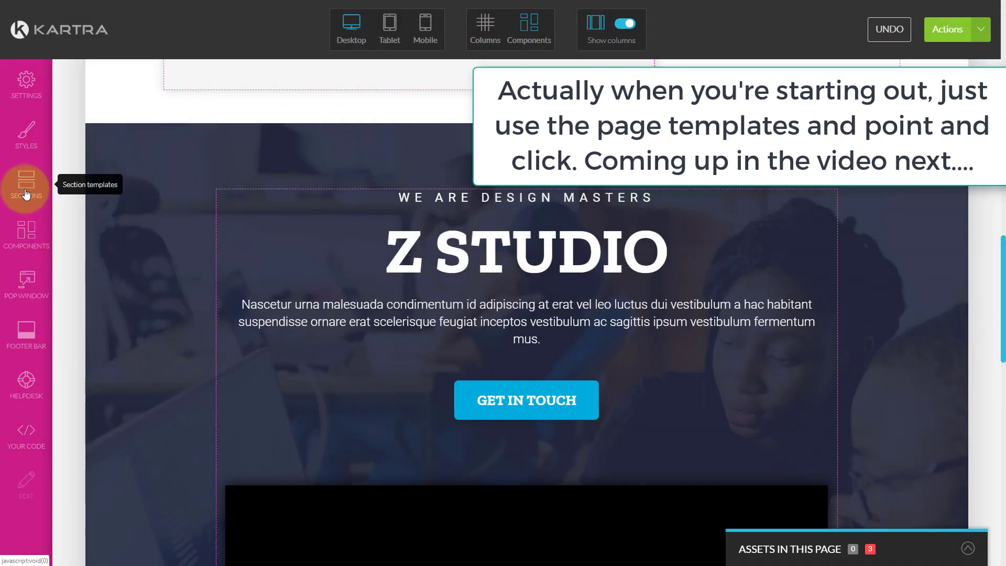
Step: Browse the section template categories and examine the Features and Download Boxes designs
click(26, 186)
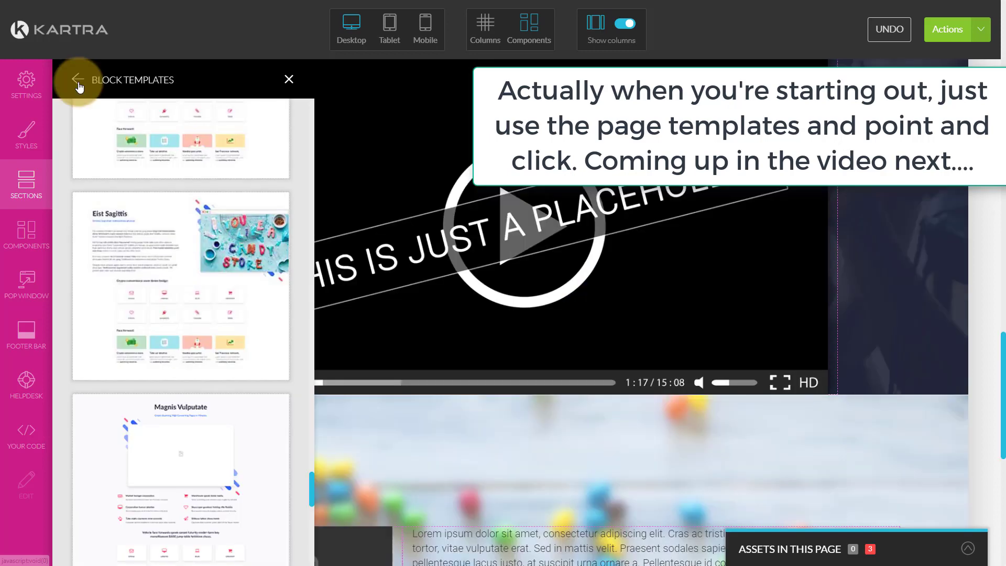
click(79, 84)
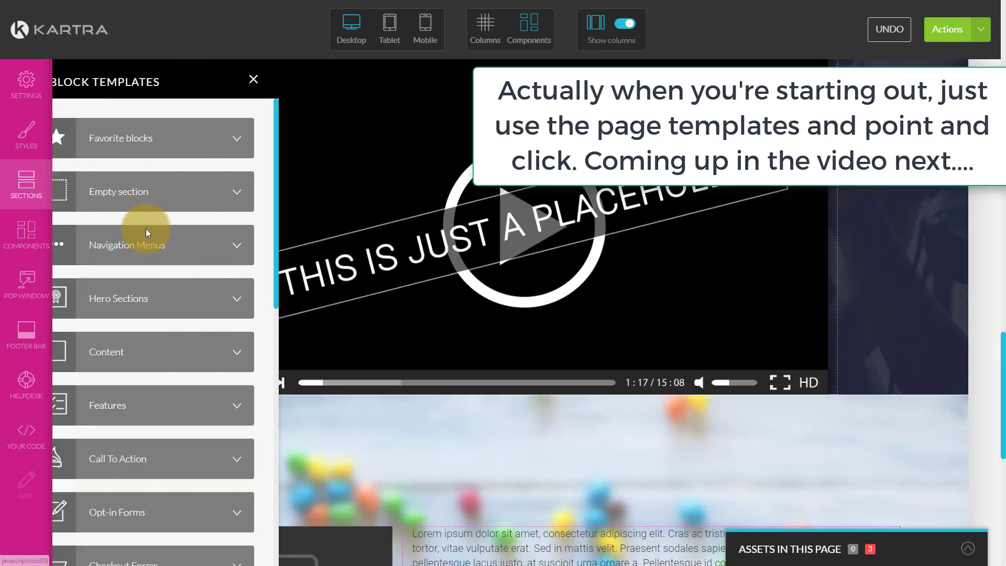
scroll(187, 297, down, 2)
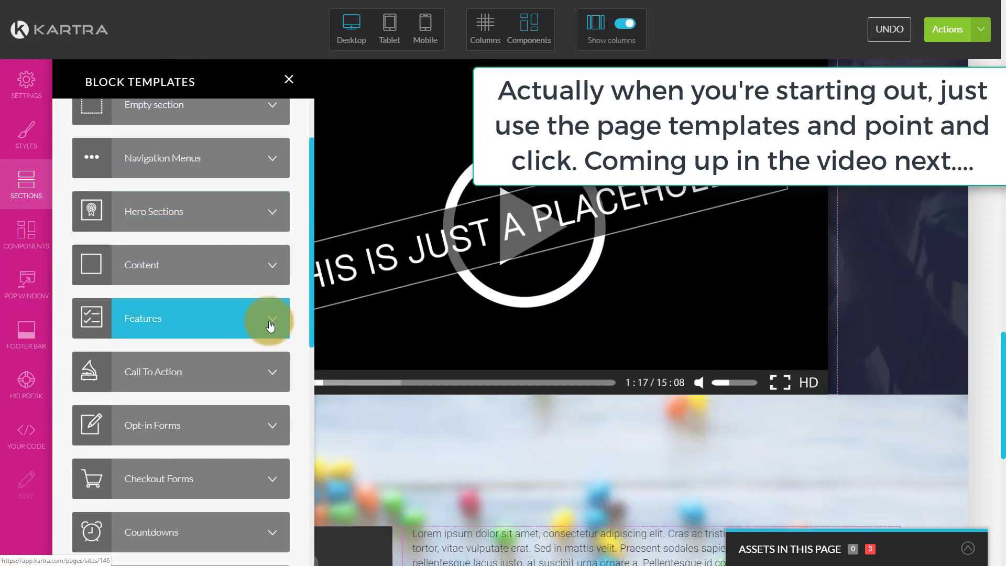
click(273, 325)
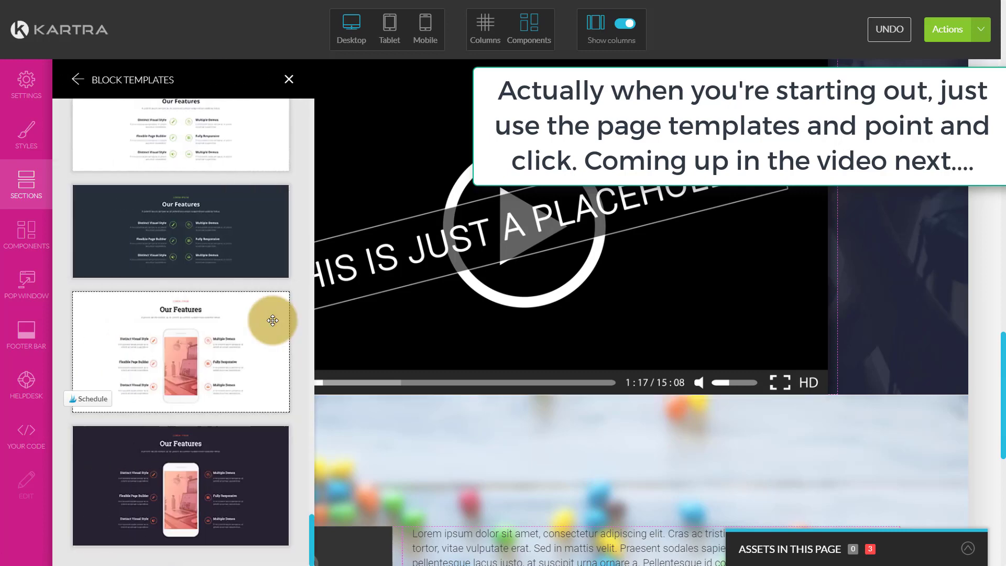
scroll(164, 218, up, 5)
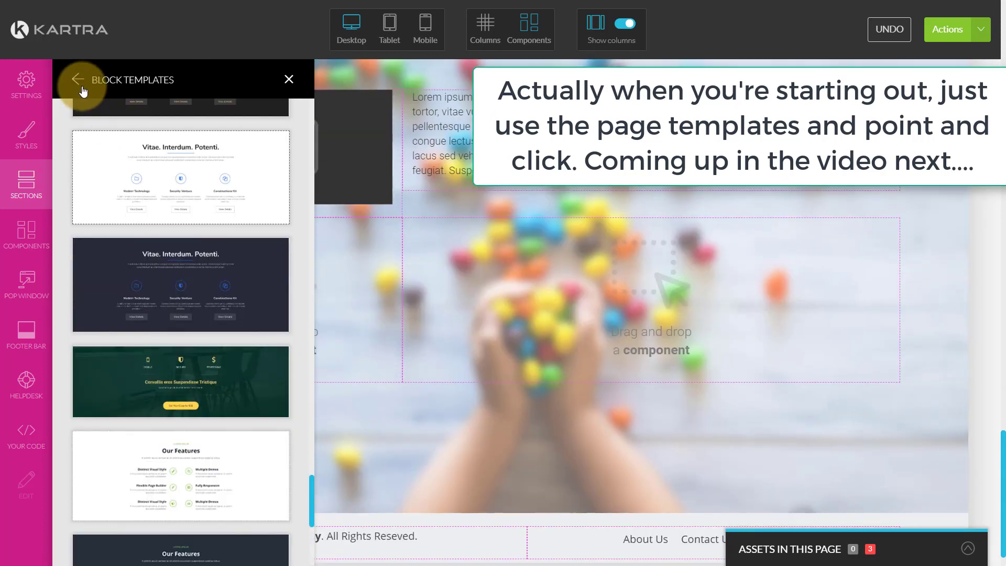
click(78, 81)
scroll(157, 309, down, 5)
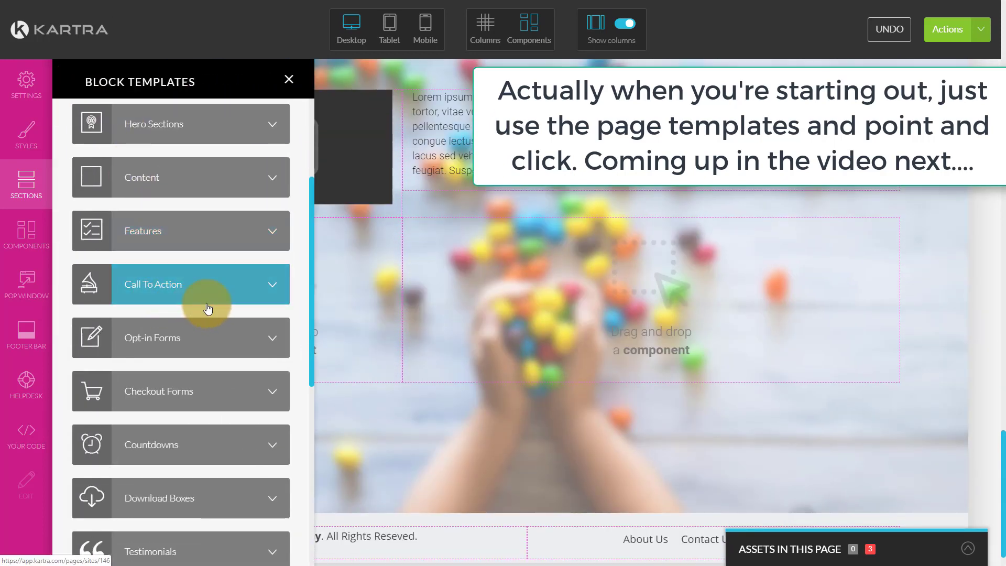
scroll(212, 329, up, 2)
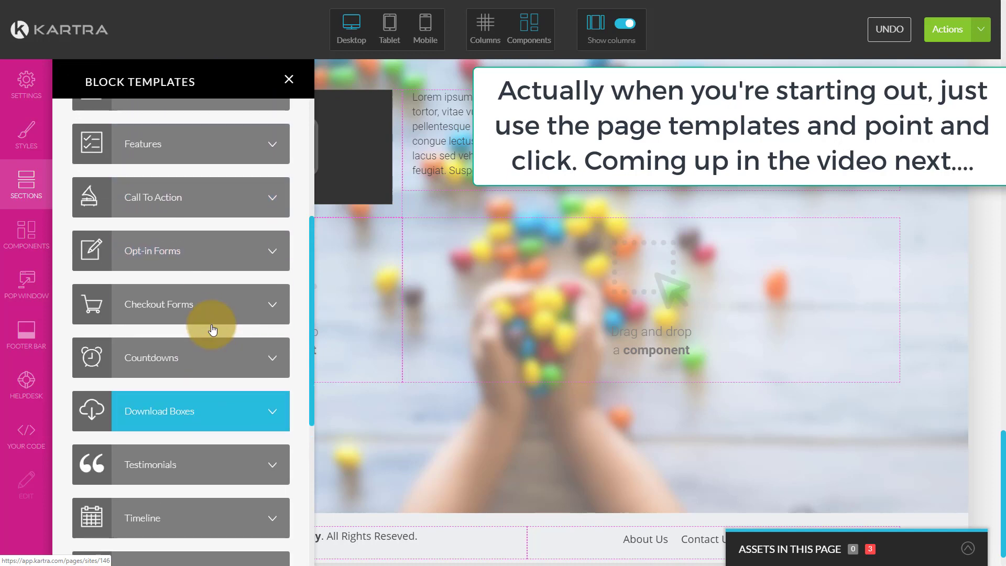
scroll(212, 329, down, 2)
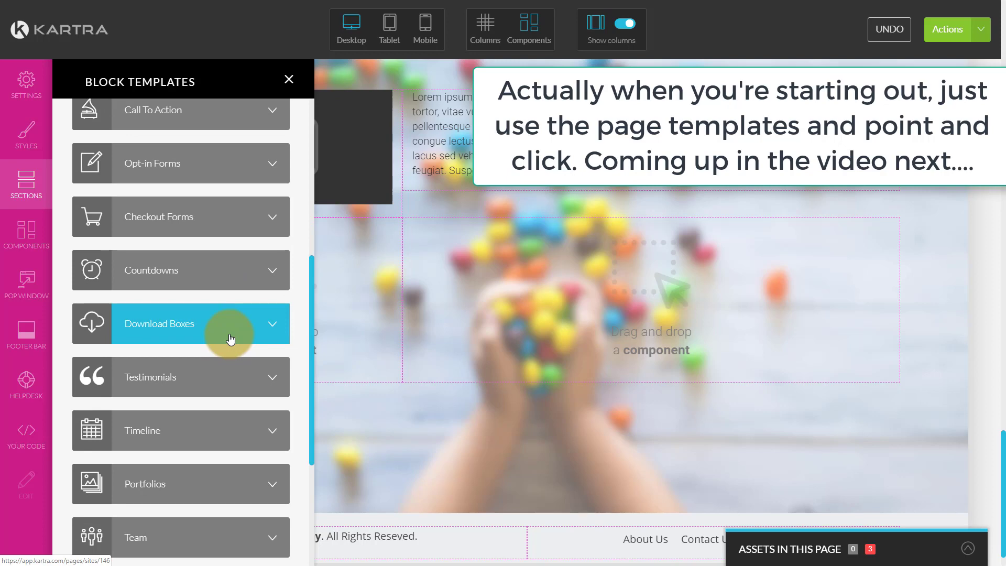
click(271, 331)
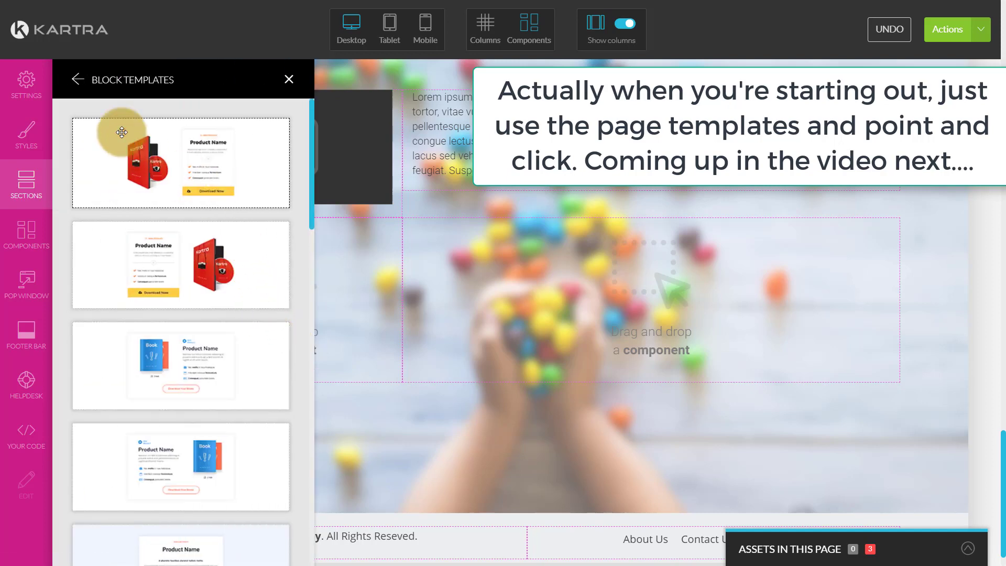
click(77, 82)
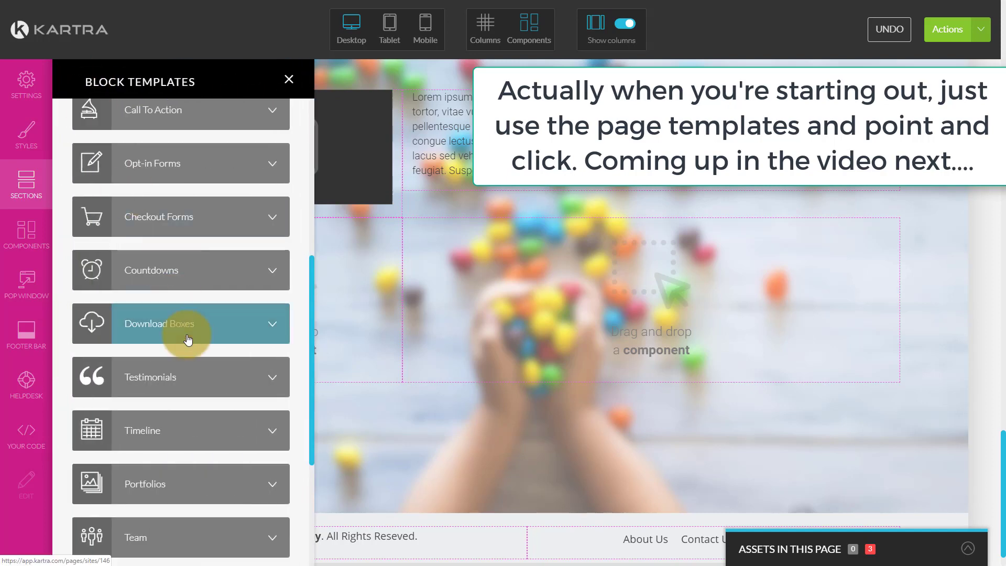
Step: Examine the Team section template designs and the remaining categories, then close the block templates
scroll(189, 341, down, 2)
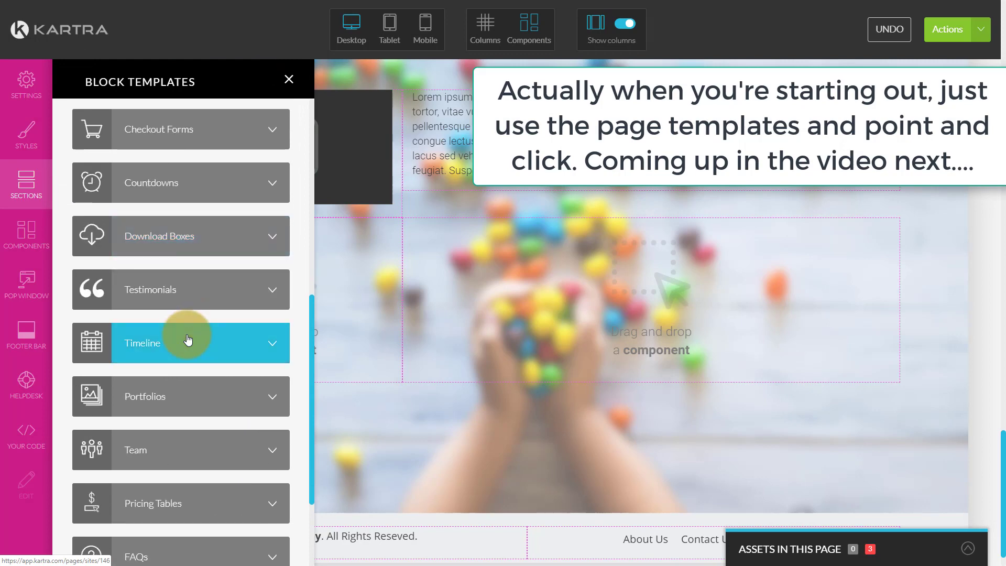
scroll(218, 336, down, 2)
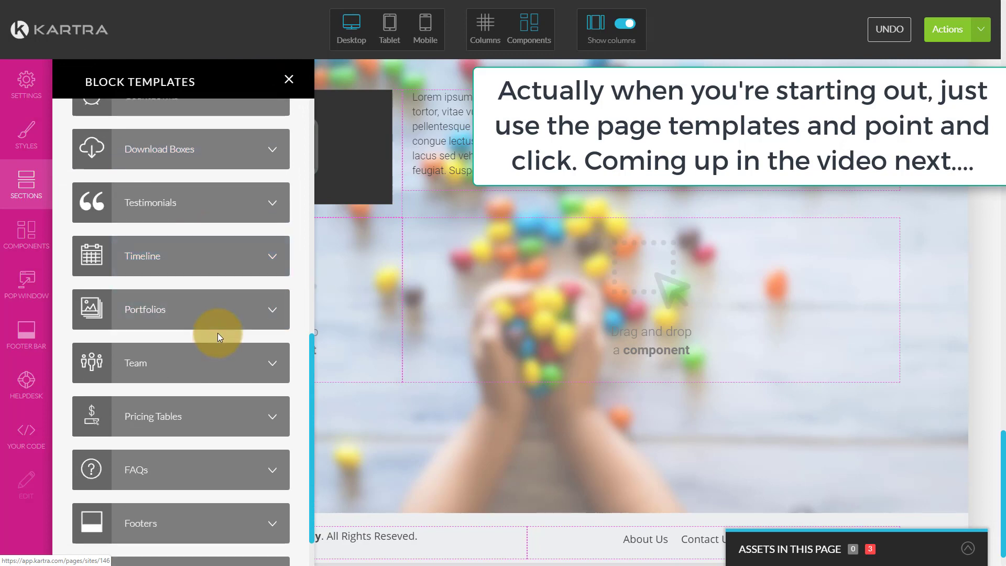
click(263, 363)
scroll(251, 333, down, 2)
scroll(250, 333, down, 2)
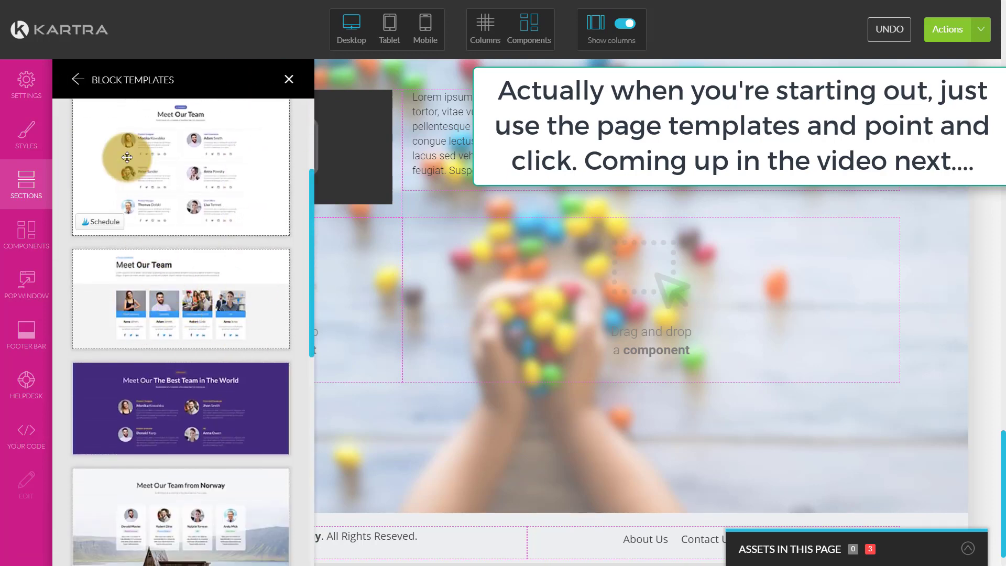
click(78, 79)
scroll(185, 325, down, 1)
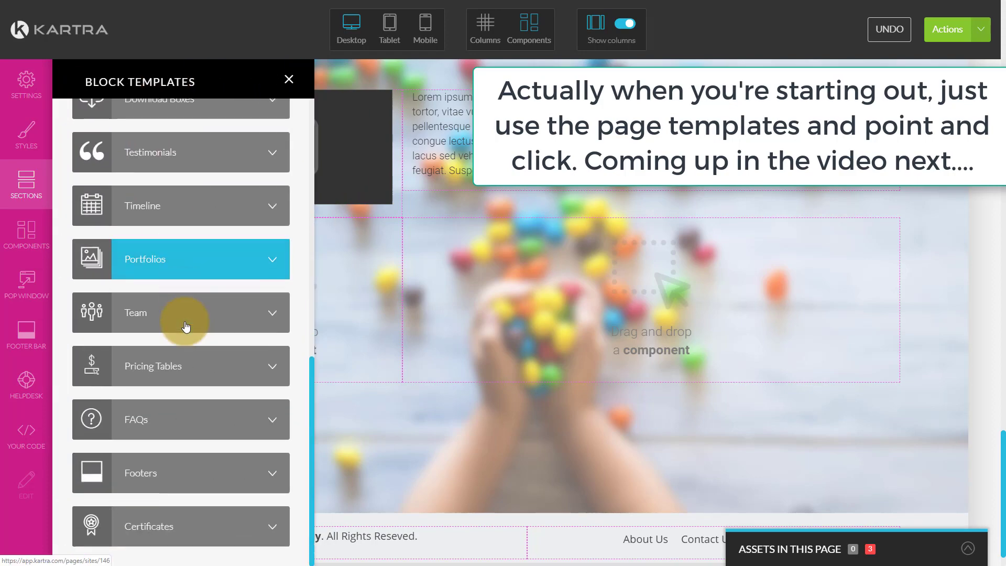
click(289, 82)
Step: Delete the Z Studio hero section and the candy-background section below it from the page
scroll(506, 253, up, 10)
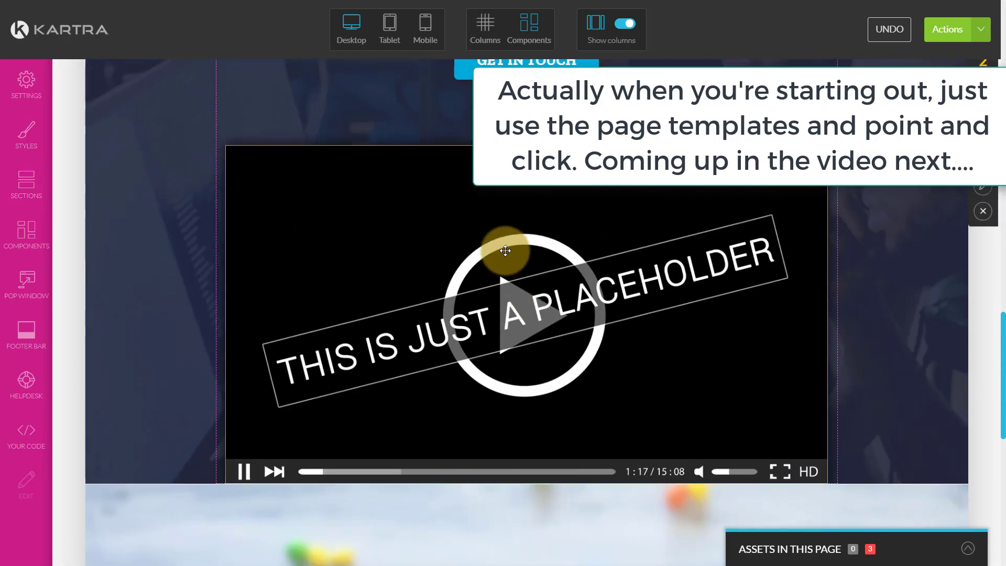
scroll(506, 251, up, 5)
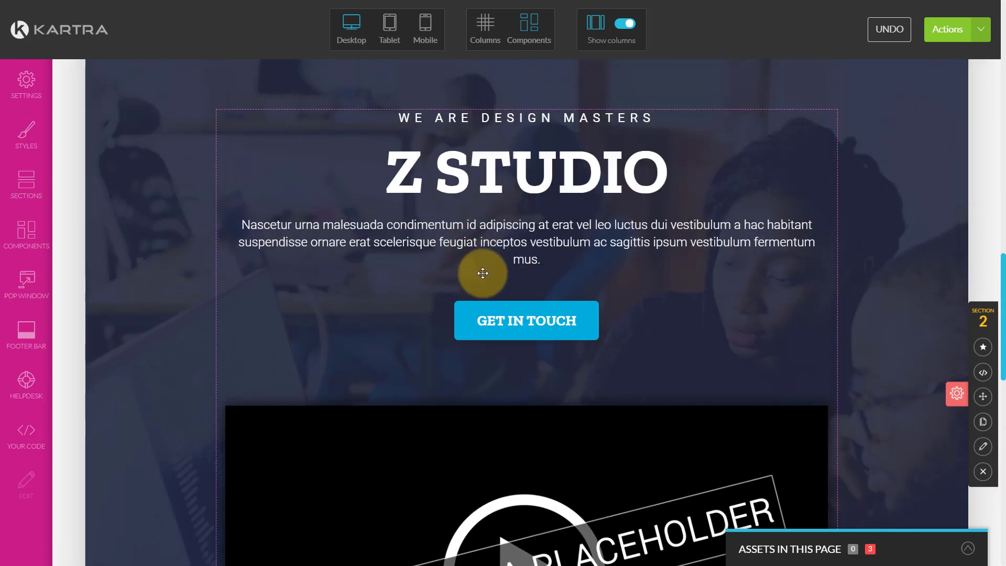
scroll(483, 273, down, 2)
scroll(483, 272, up, 2)
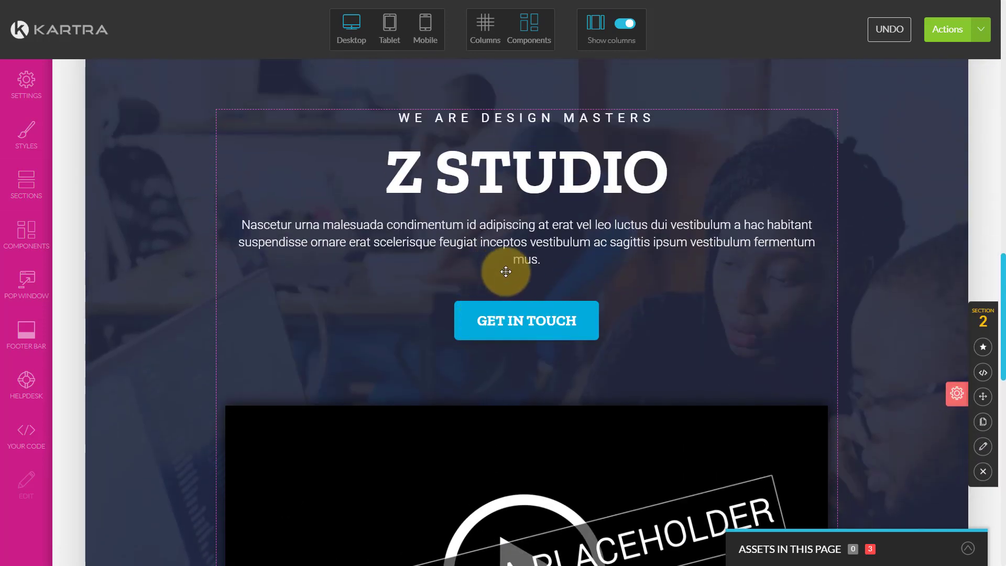
click(984, 472)
click(618, 55)
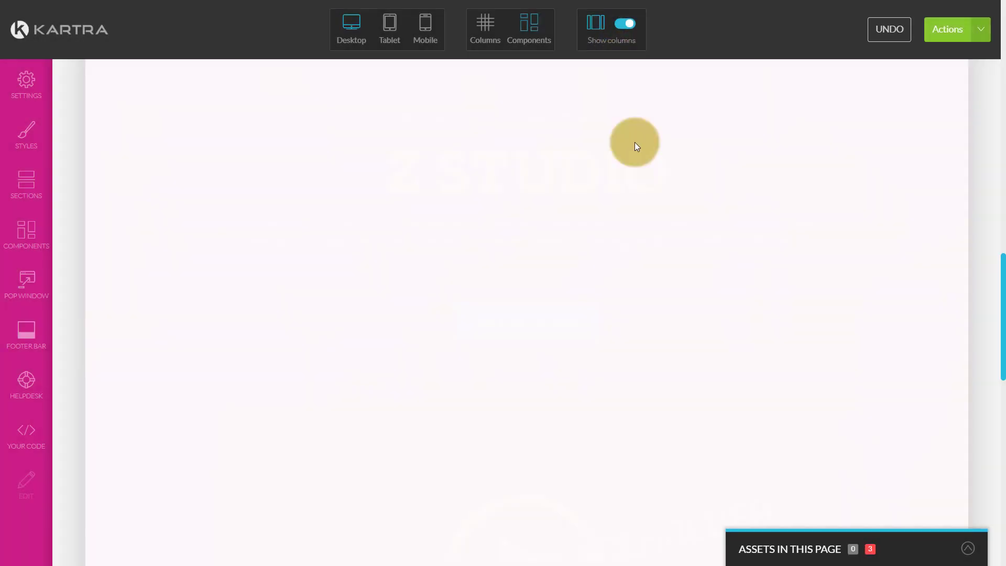
click(953, 312)
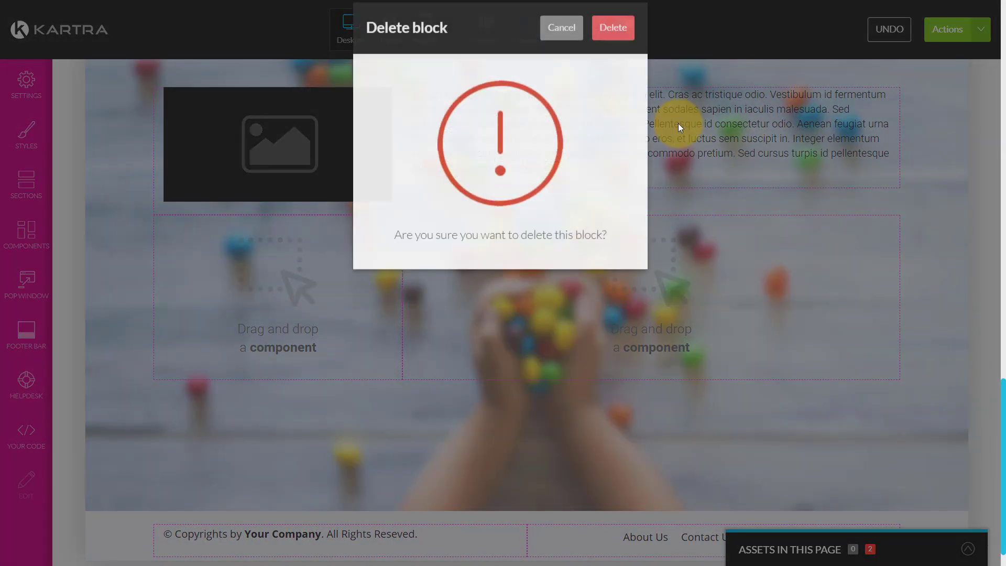
click(619, 59)
Step: Replace the heading above the video with "Candy Canes are Awesome" and centre it
scroll(682, 273, up, 10)
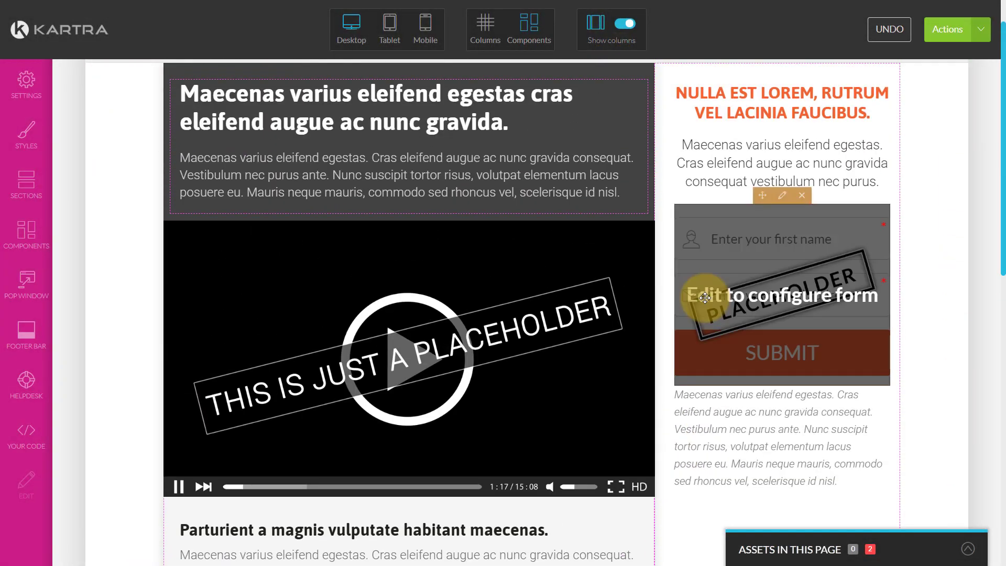
scroll(703, 305, up, 1)
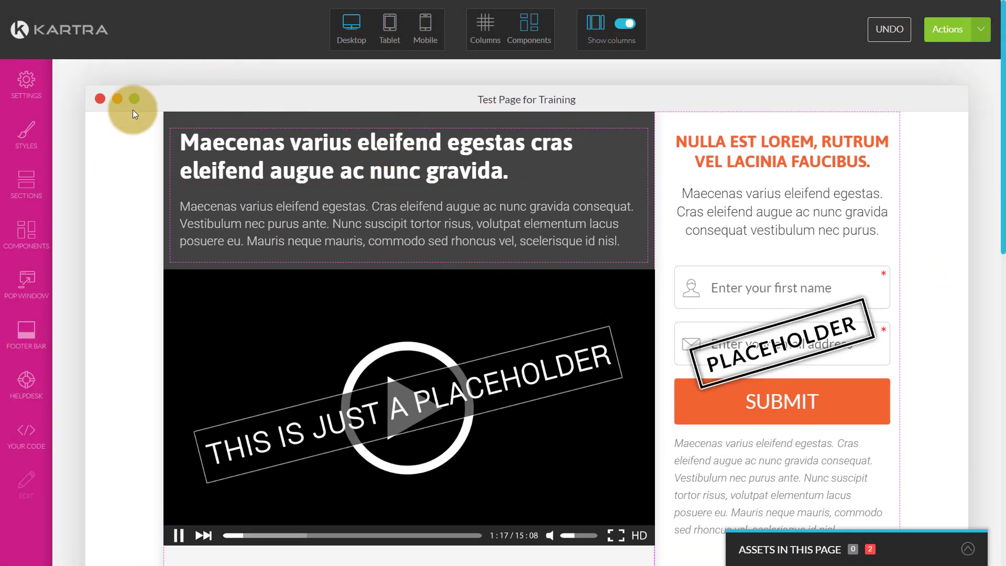
mouse_move(274, 151)
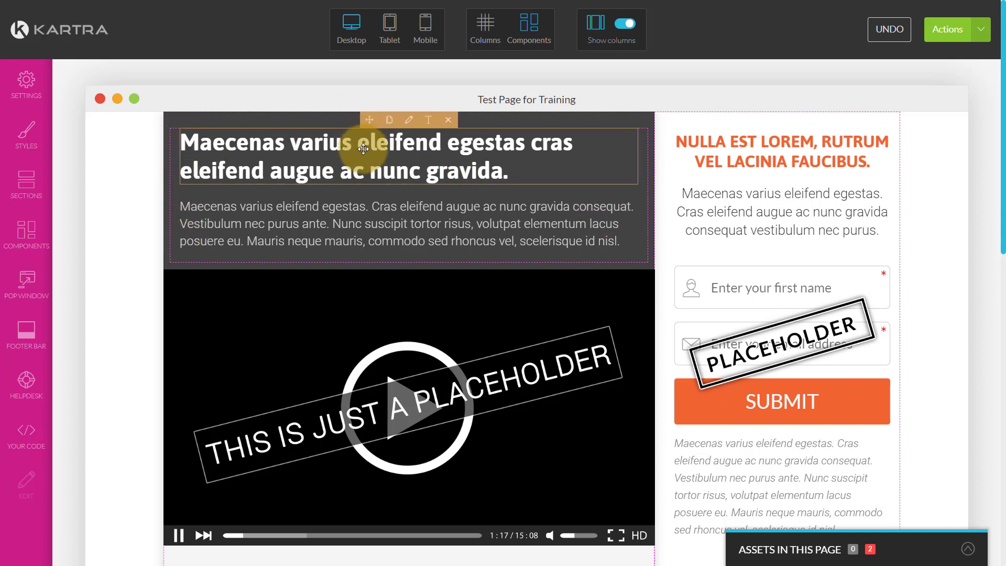
click(422, 152)
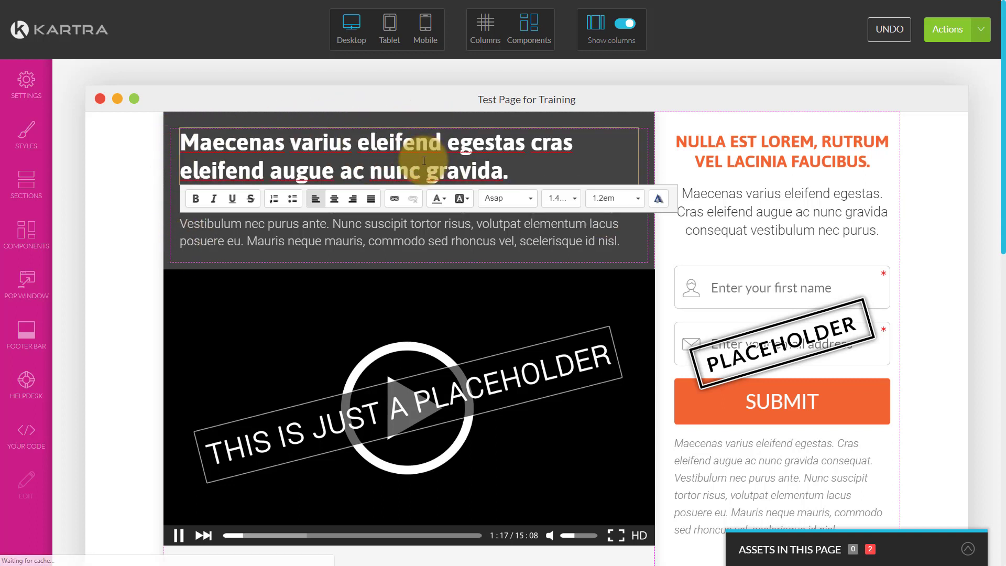
triple_click(404, 154)
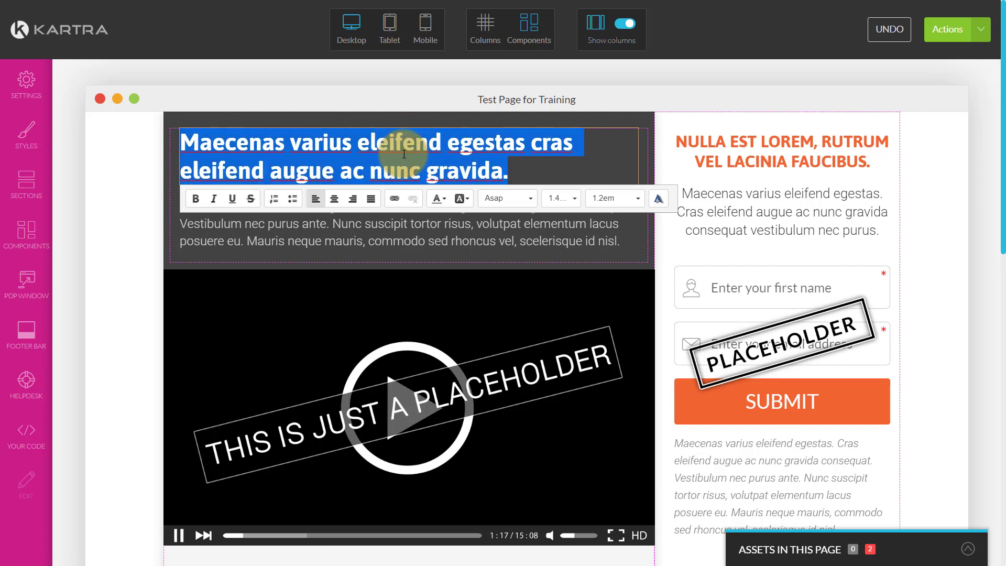
text(Candy Canes are Awesome)
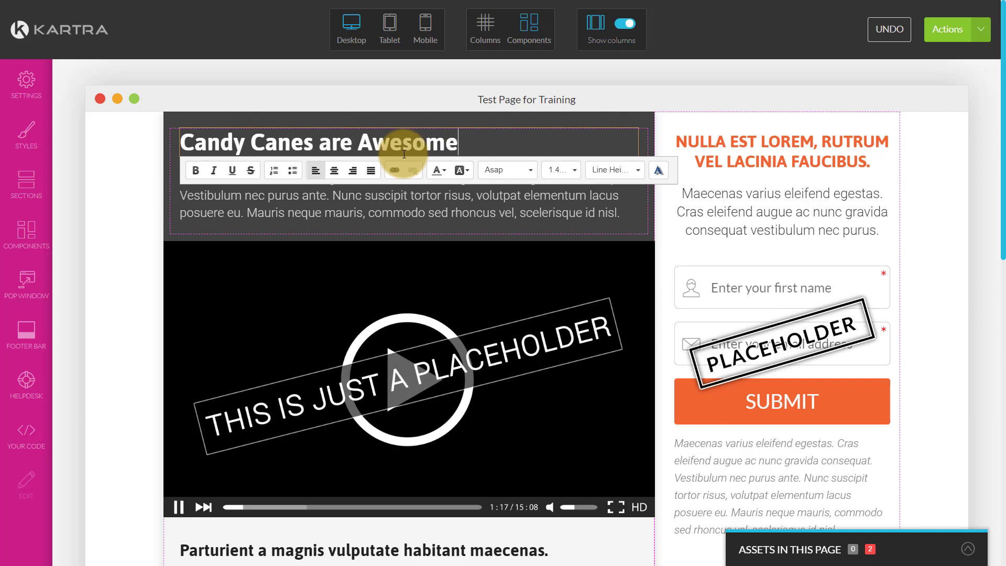
click(335, 171)
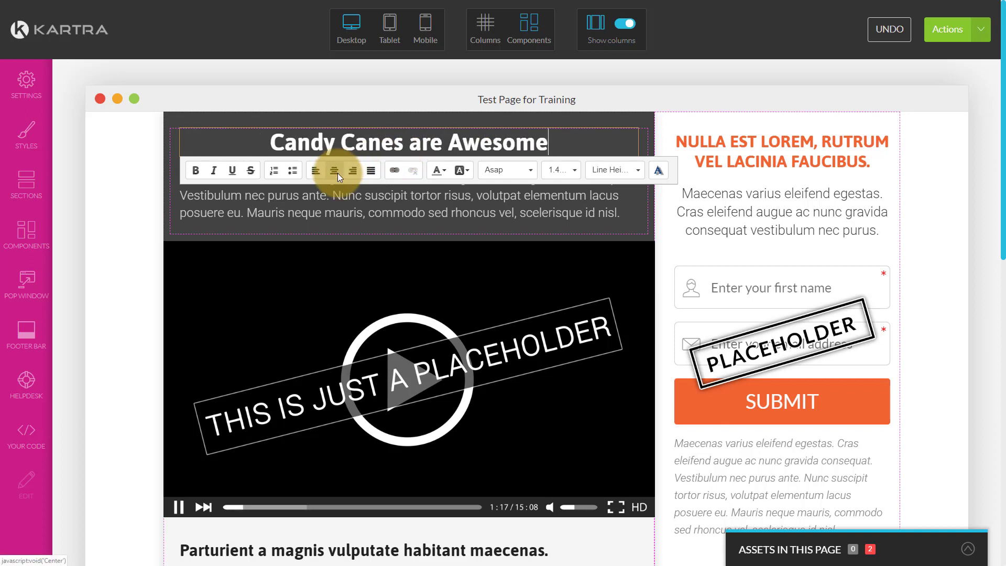
Step: Examine the heading's line height, font size and font choices, and preview a 5 px horizontal text shadow without applying it
click(636, 170)
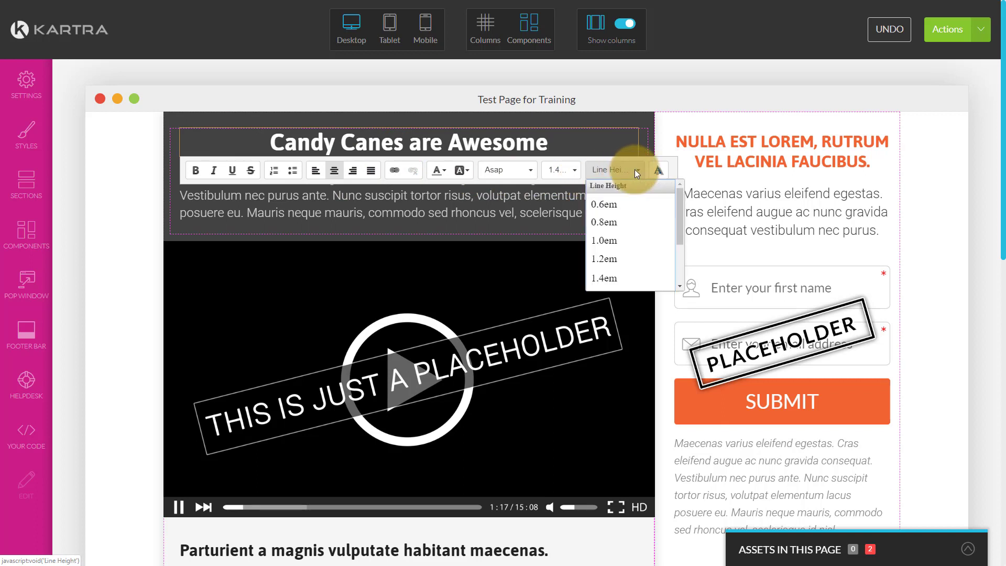
click(568, 171)
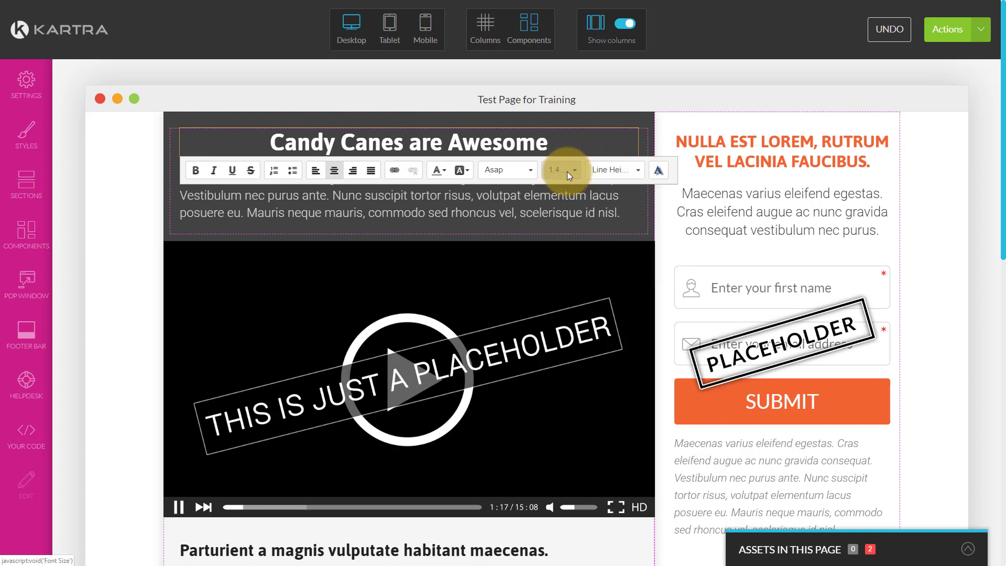
click(567, 172)
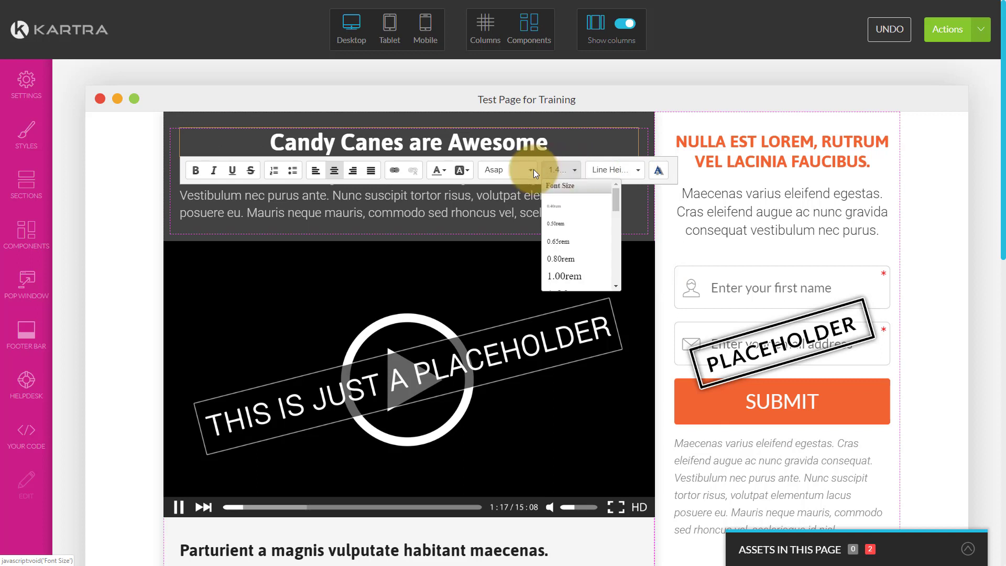
click(508, 168)
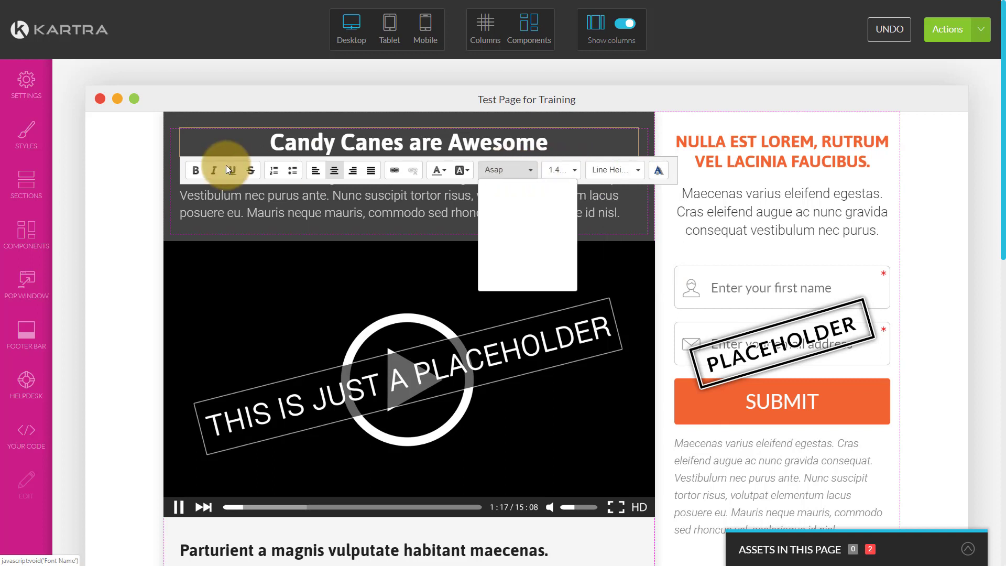
click(658, 171)
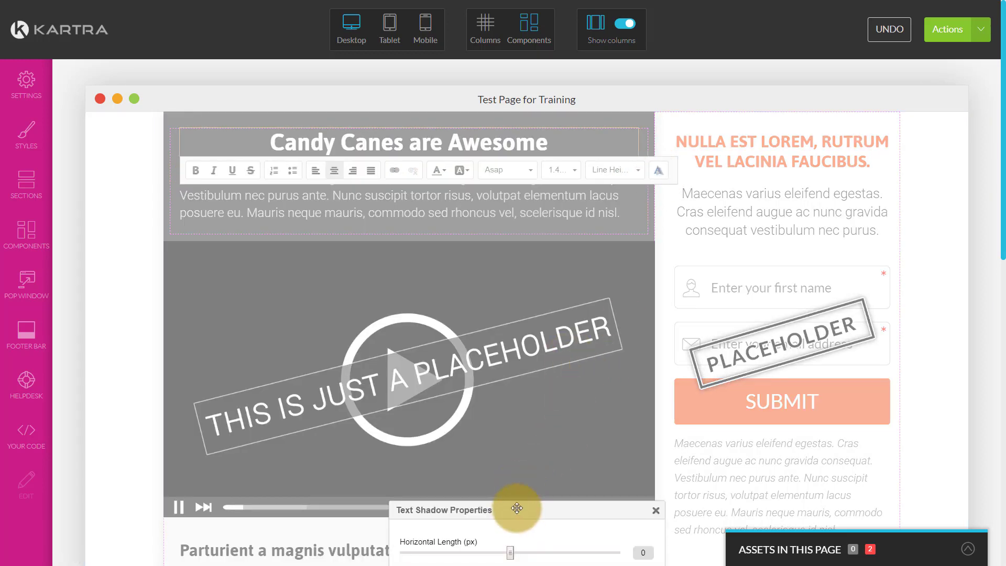
click(512, 255)
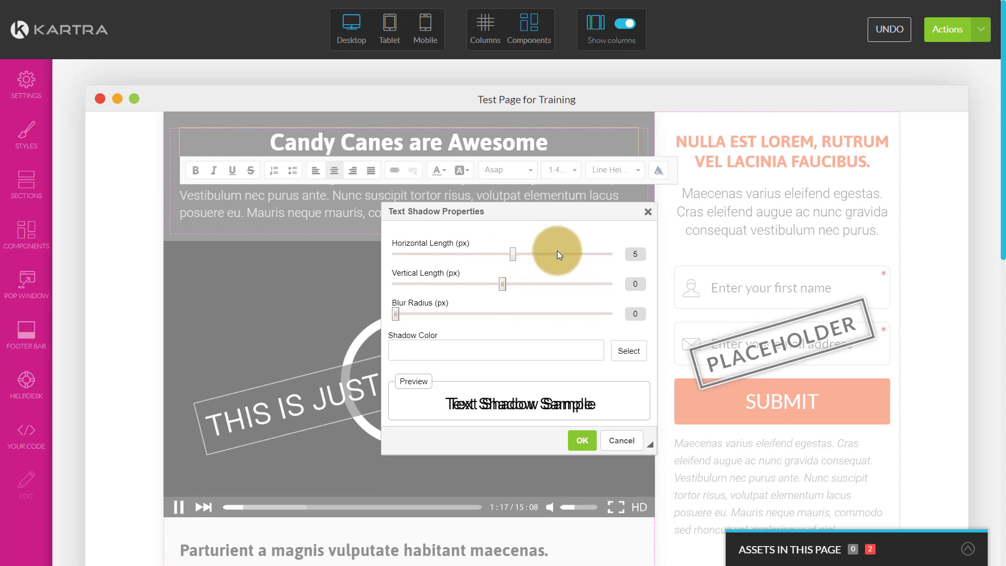
click(621, 441)
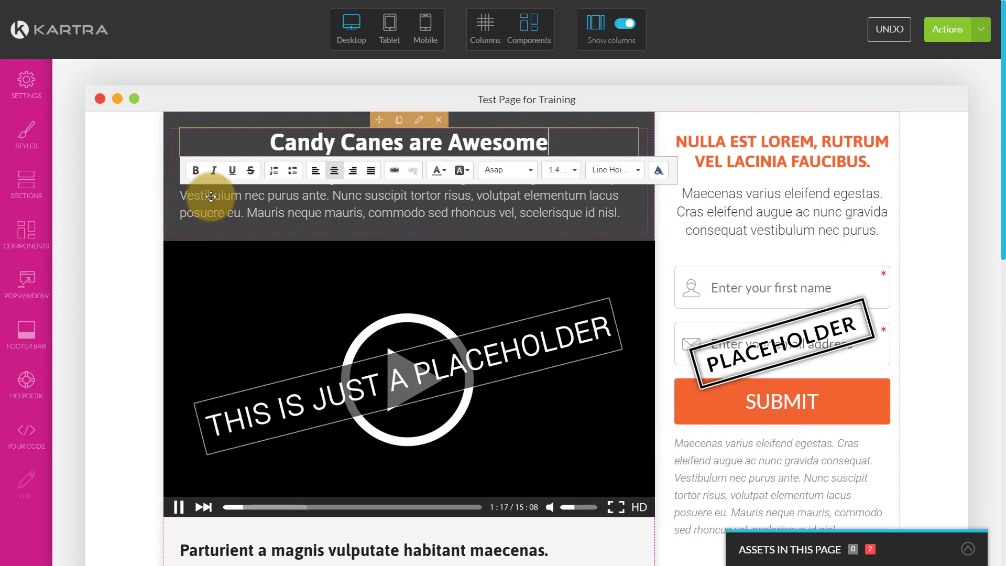
Step: Colour the word "Awesome" in the heading pale turquoise
double_click(482, 144)
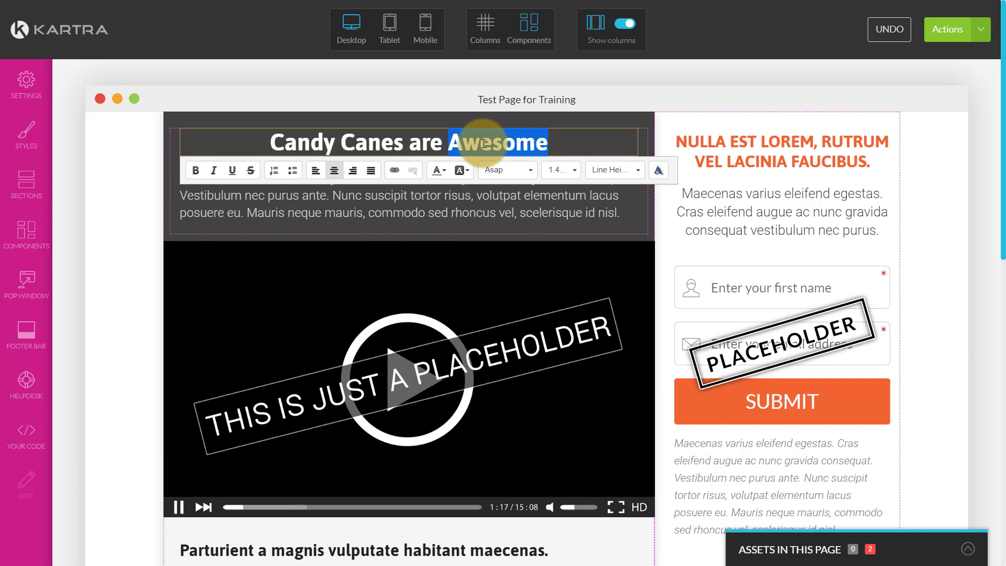
click(444, 169)
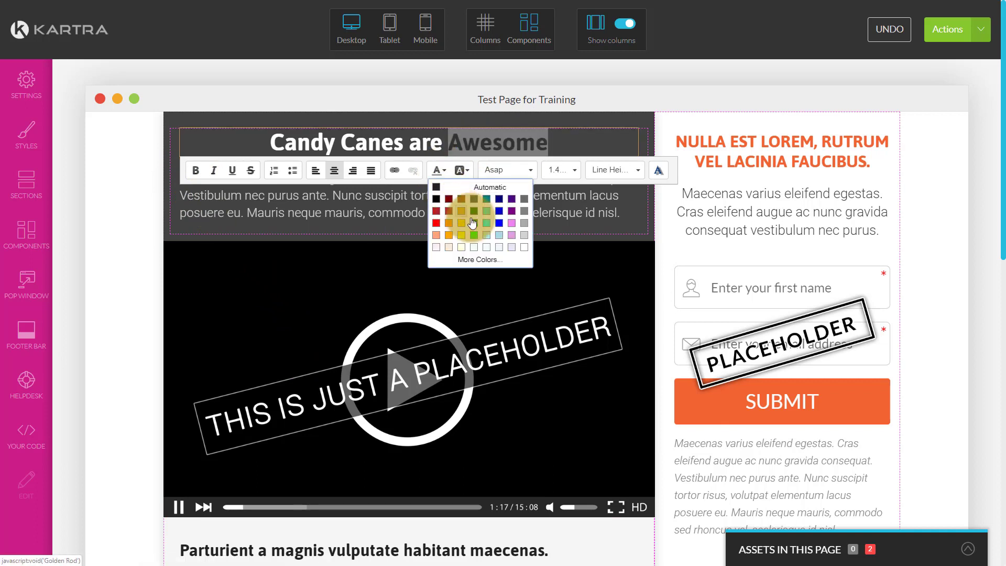
click(490, 239)
click(571, 140)
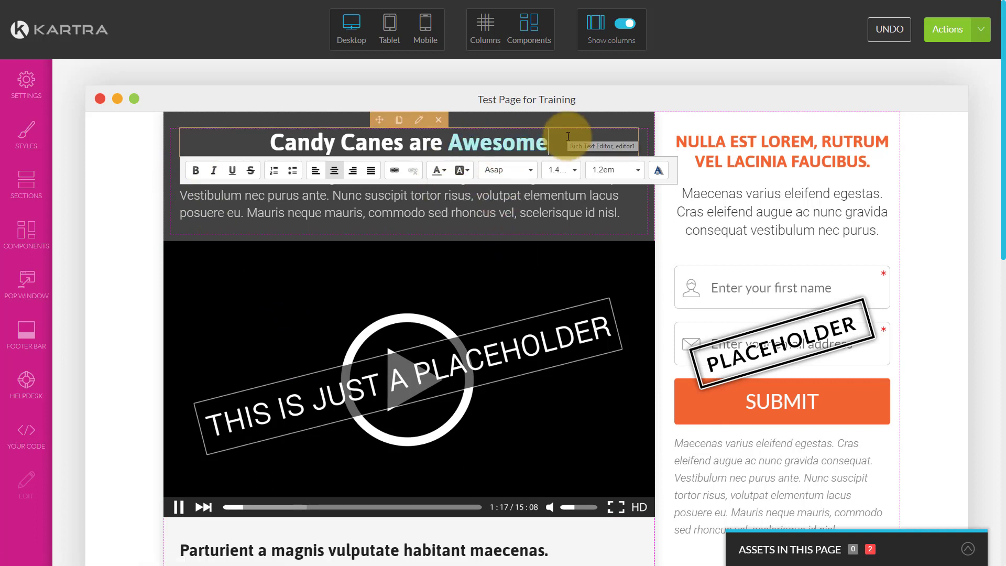
Step: Try a white background highlight on the word "are", and undo the heading edits
double_click(417, 142)
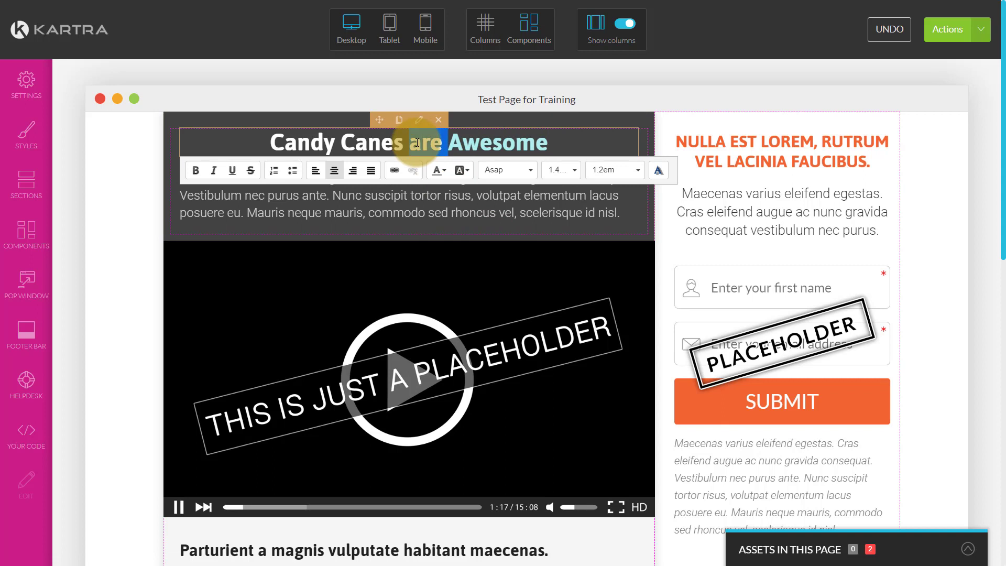
click(462, 169)
click(523, 247)
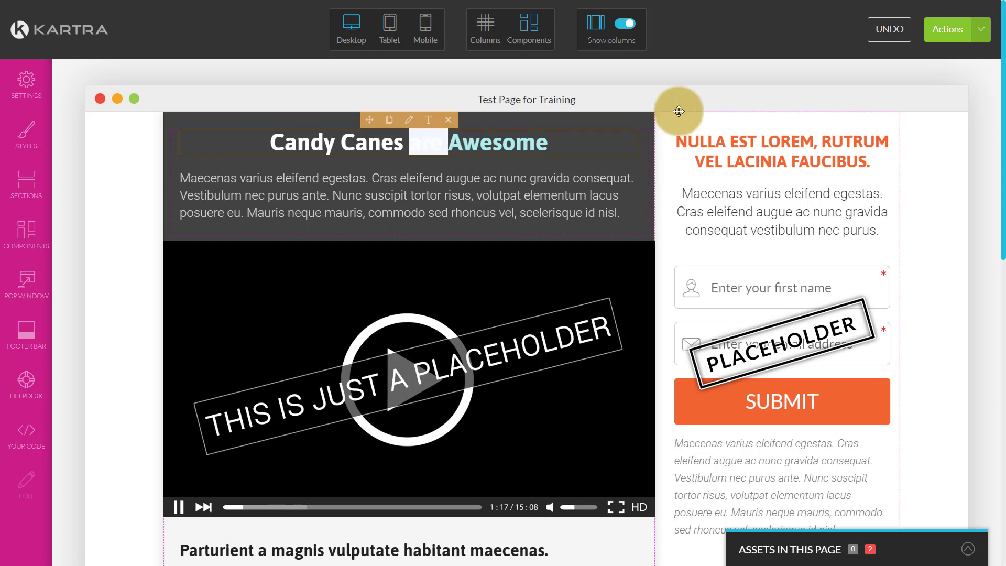
click(889, 30)
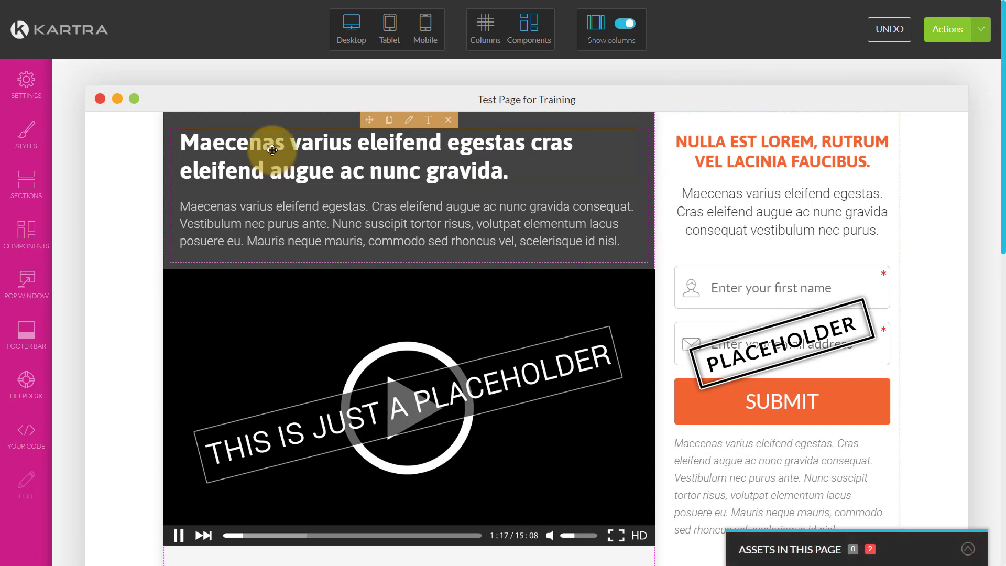
Step: Replace the heading above the video with "Candy is Awesome" and centre it
click(428, 119)
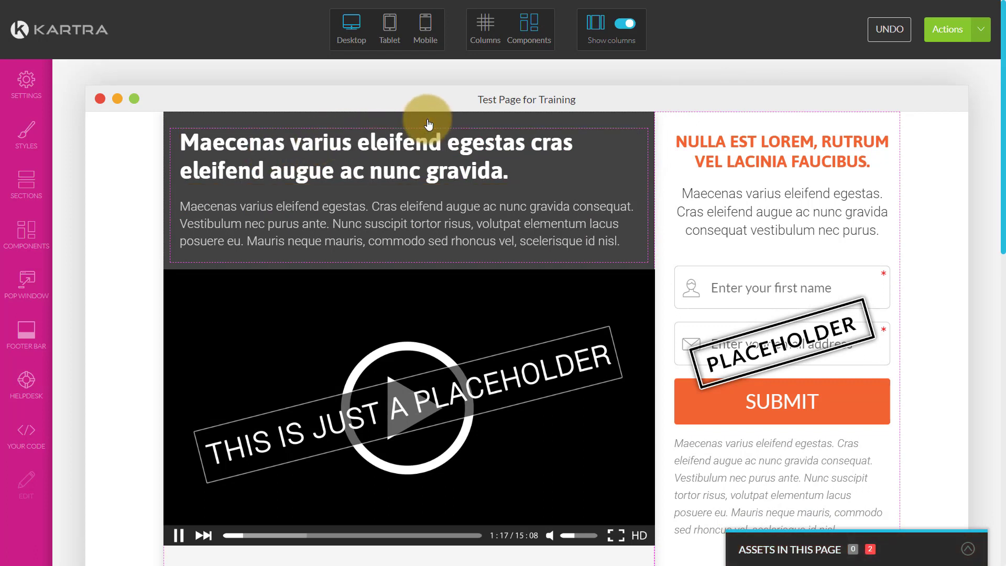
double_click(427, 159)
triple_click(409, 158)
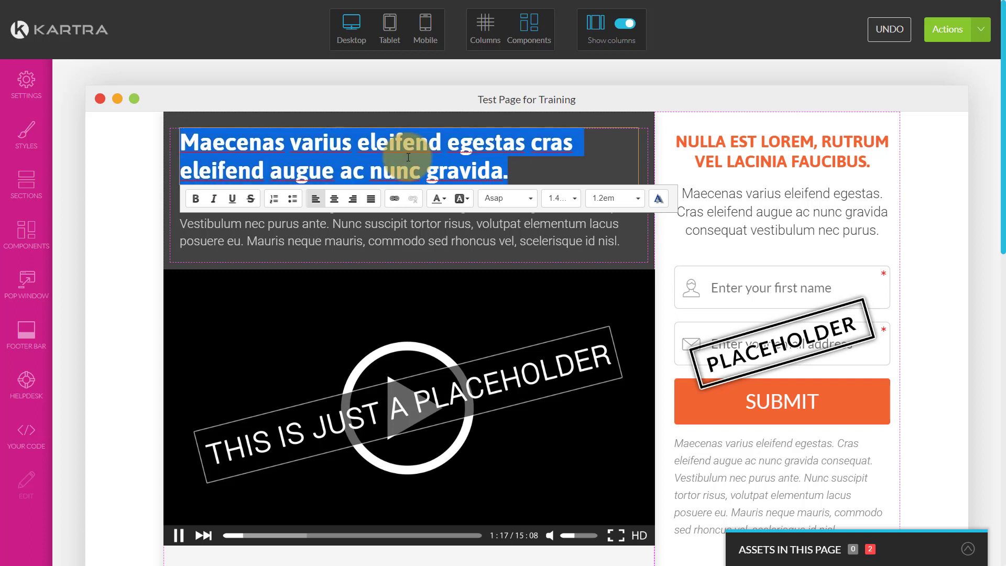
text(Candy is Awesome)
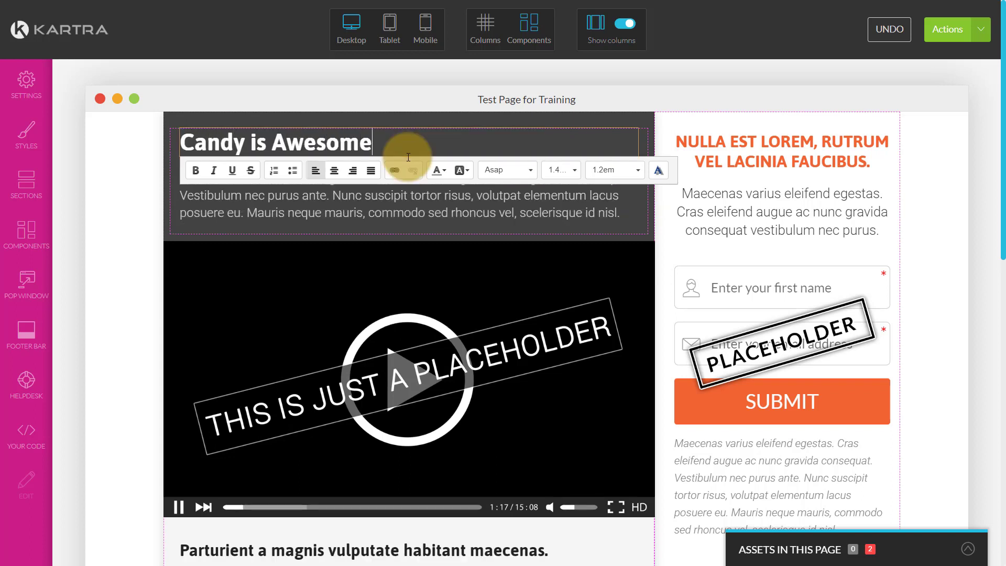
click(334, 170)
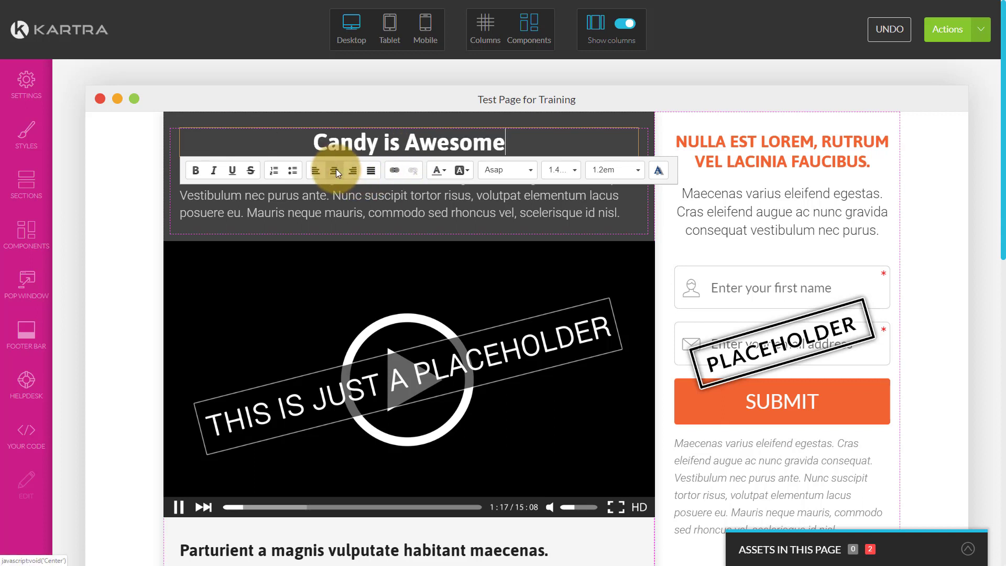
click(456, 206)
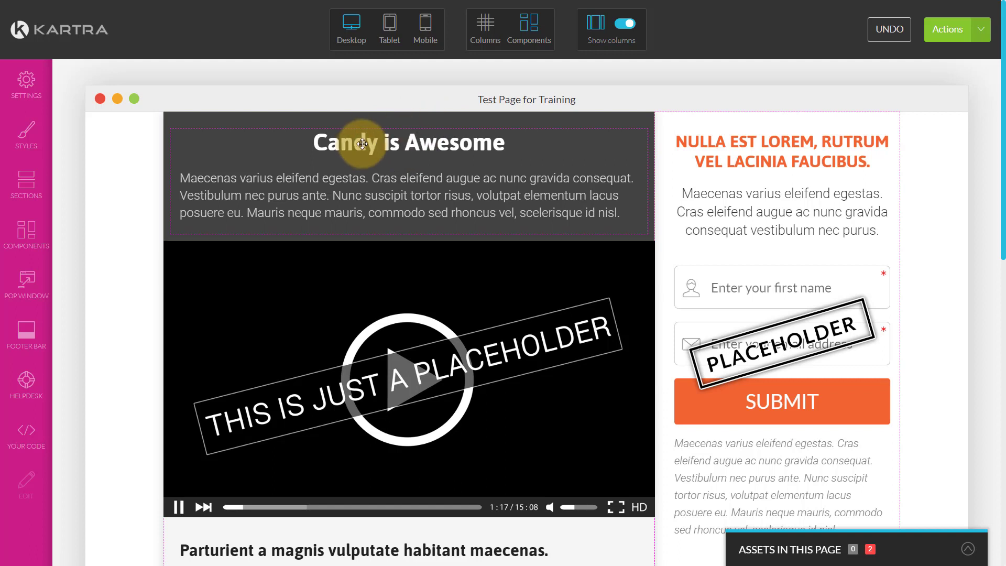
Step: Set the border colour of the container around the heading and paragraph to light pink, rgb(251, 204, 254), and apply it
mouse_move(366, 147)
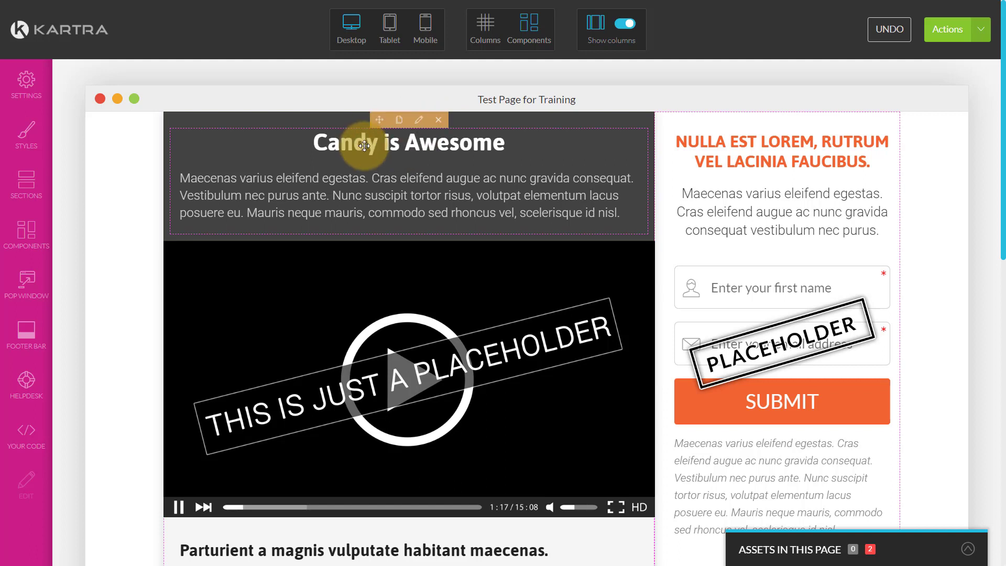
click(419, 124)
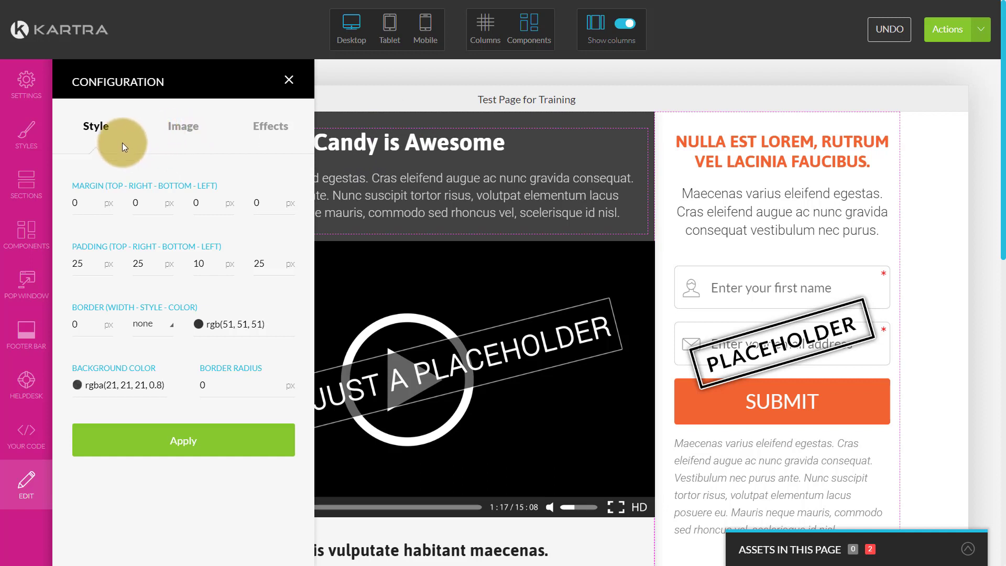
click(210, 324)
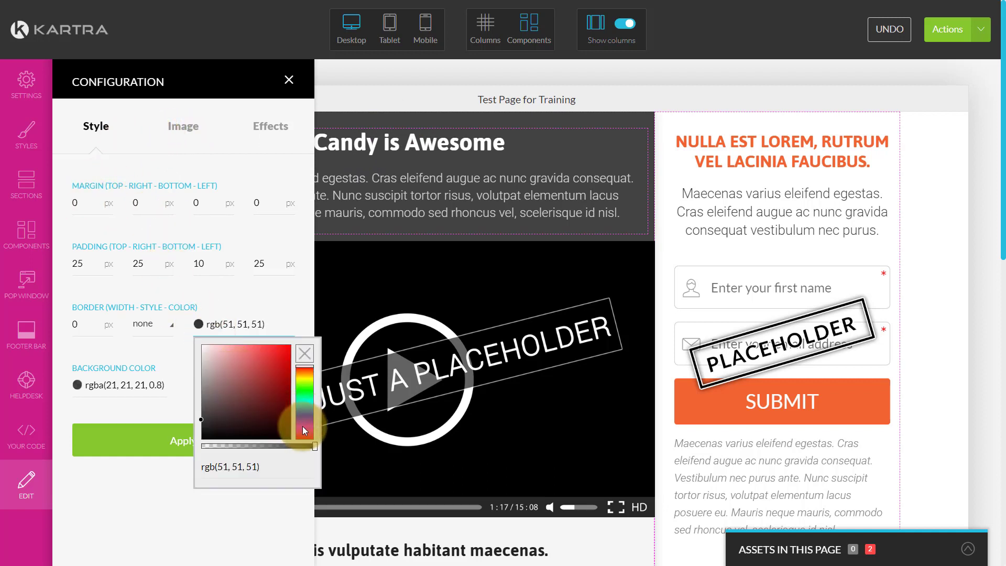
click(303, 426)
click(244, 388)
click(219, 348)
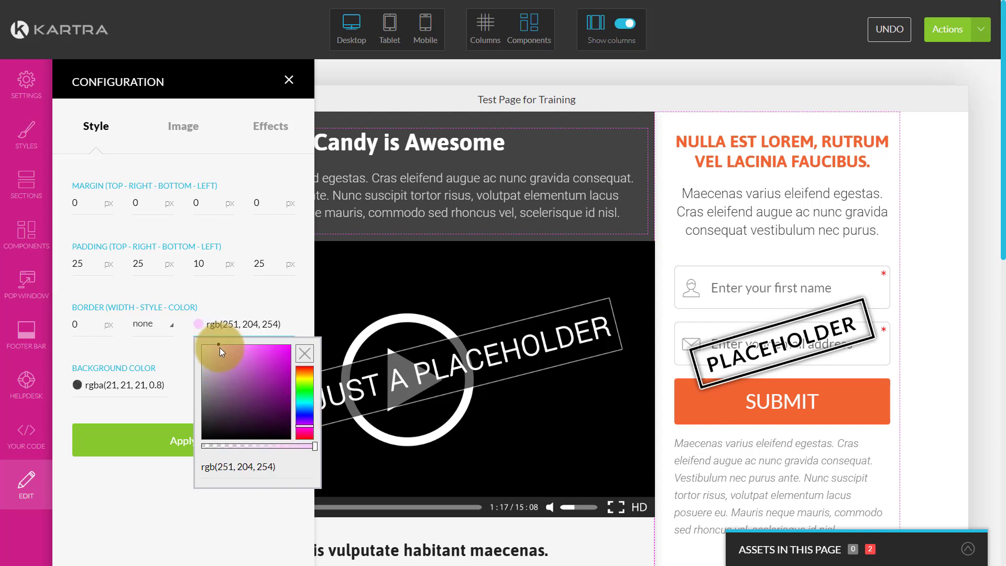
click(140, 440)
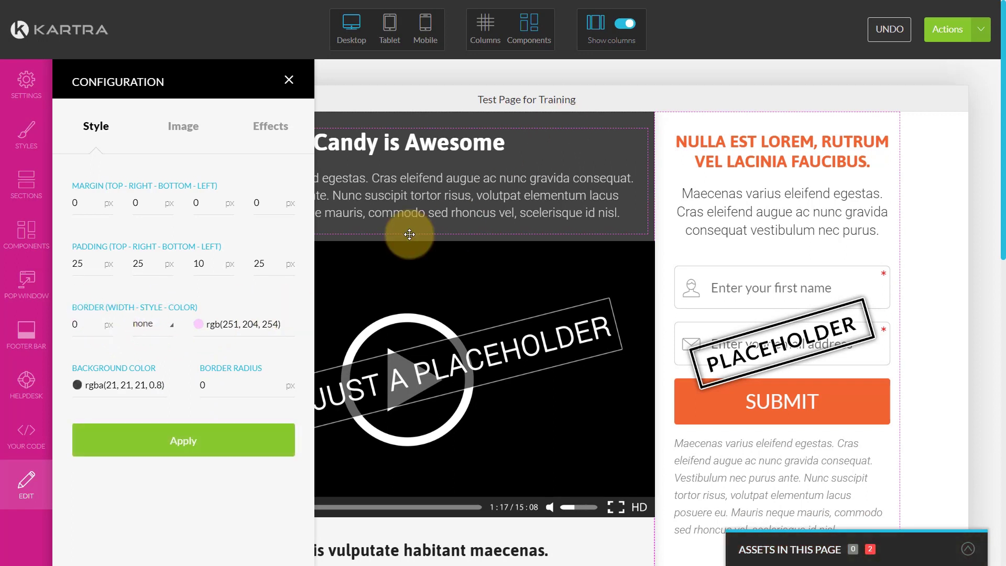
click(207, 326)
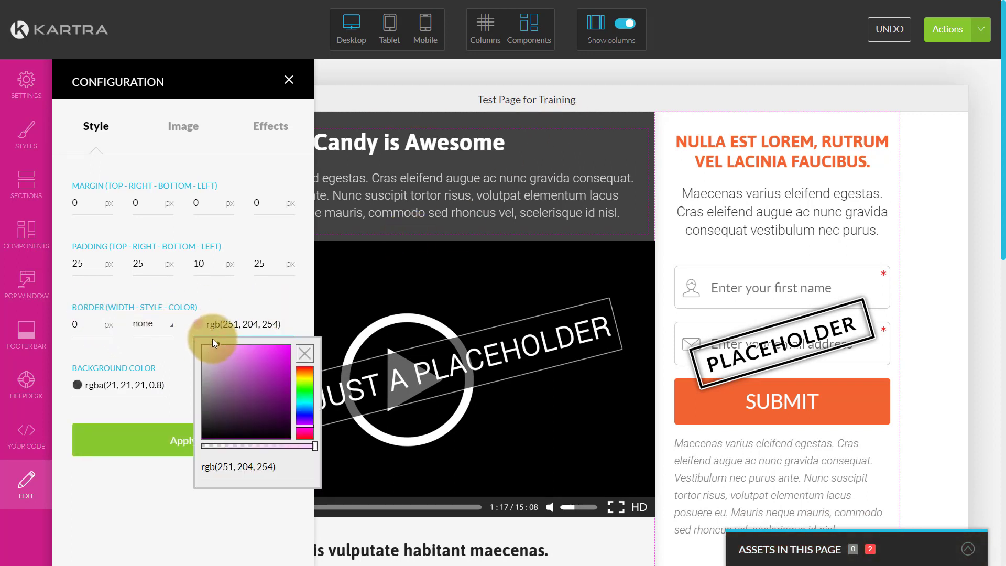
Step: Change the heading container's background colour to pink with RGB values 238, 175, 223, and apply it
click(97, 386)
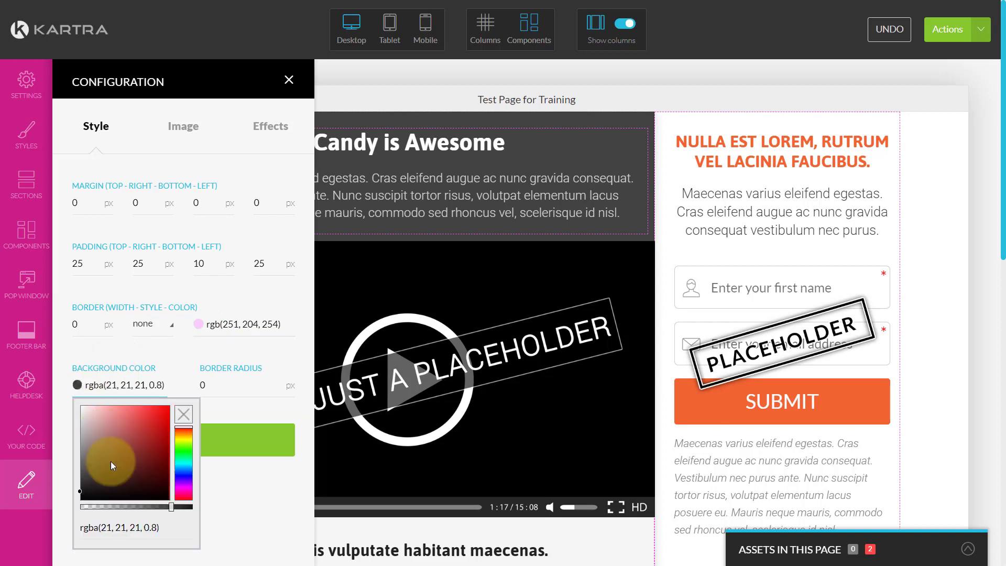
click(183, 491)
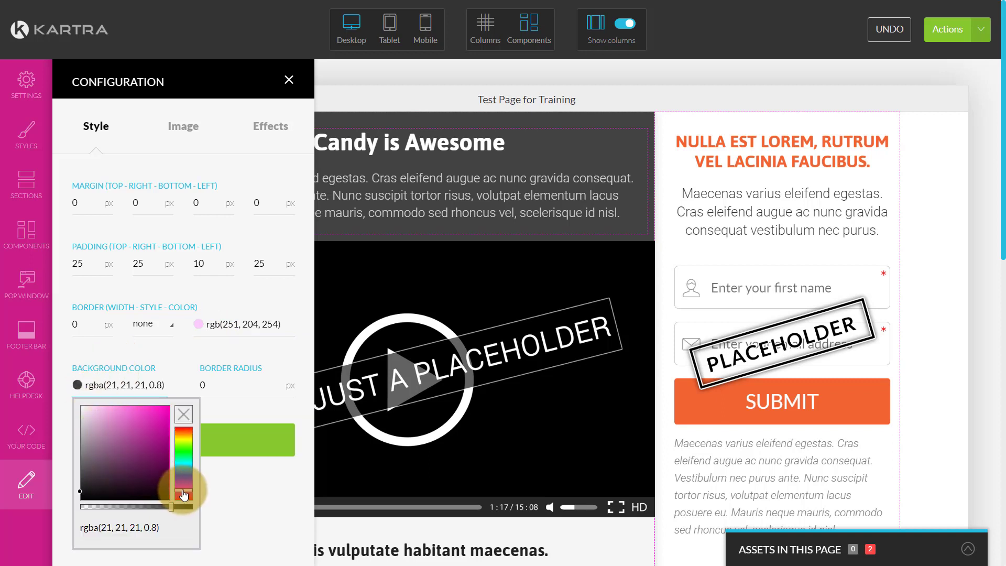
click(104, 412)
click(241, 446)
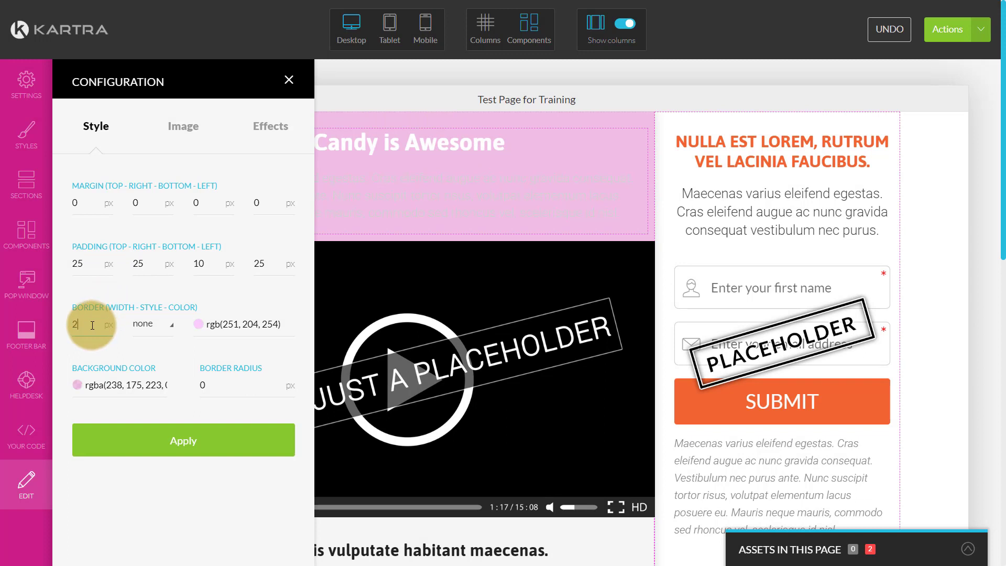
Step: Set the heading container's border style to dashed, apply it, and hide the column outlines
click(144, 324)
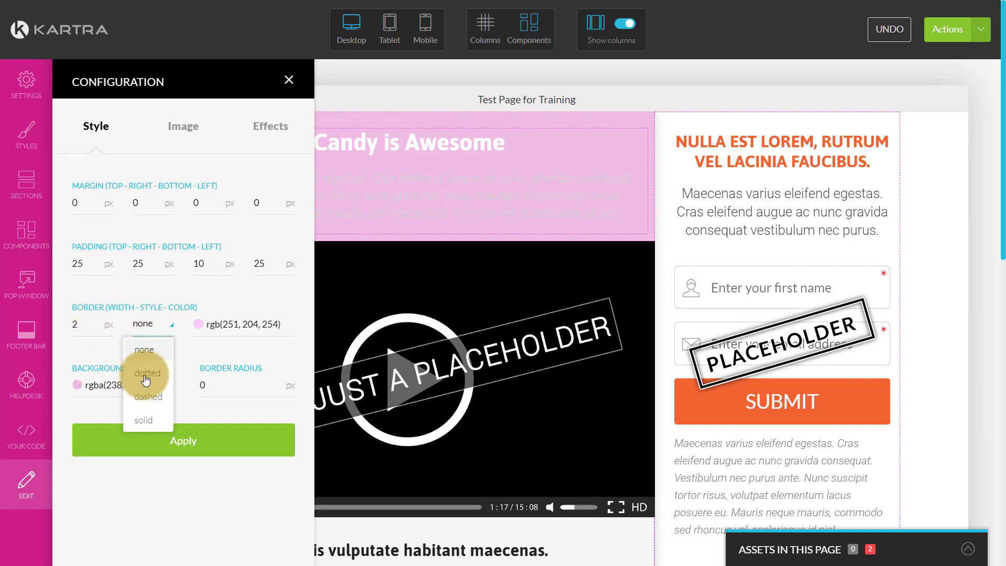
click(146, 374)
click(148, 327)
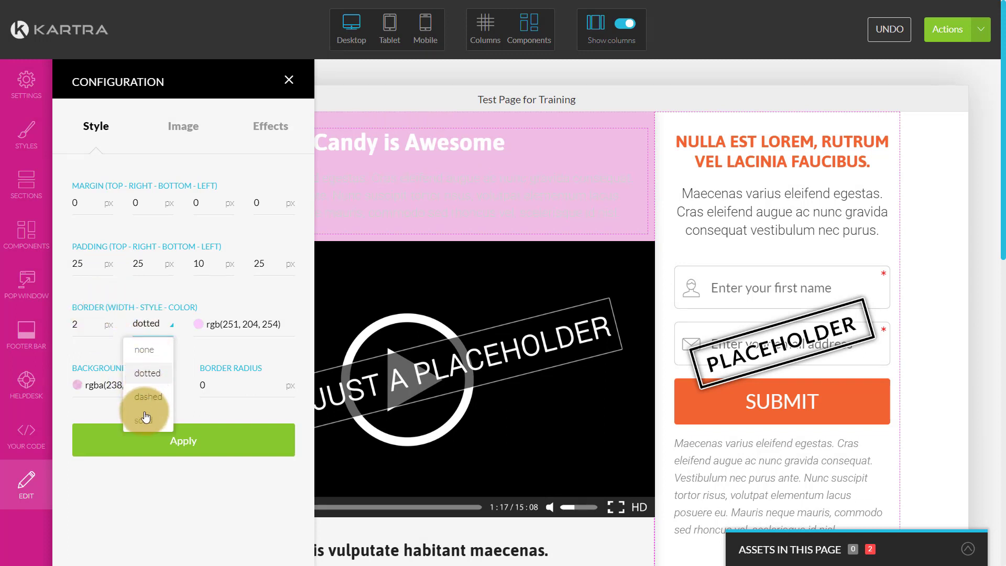
click(146, 397)
click(157, 435)
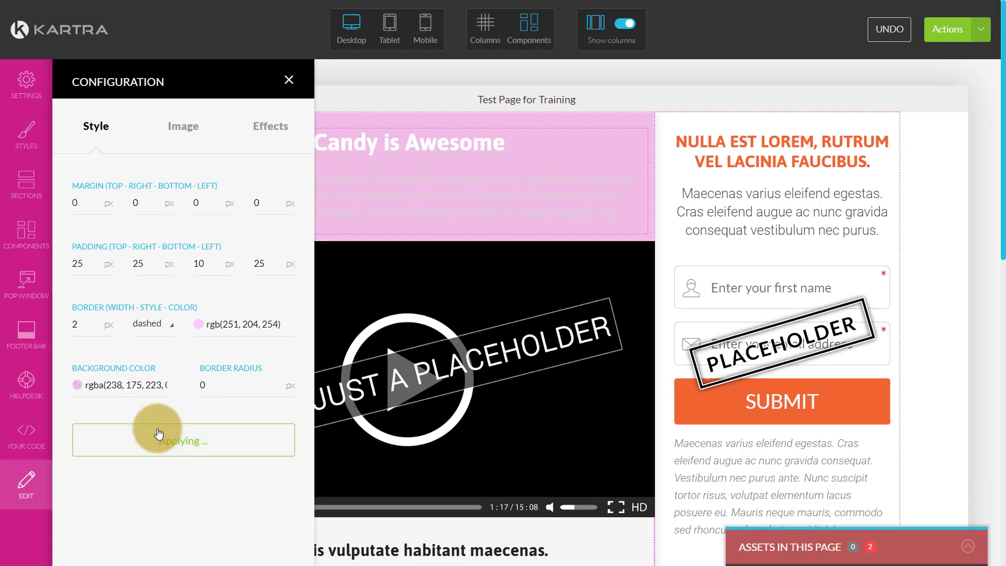
click(629, 27)
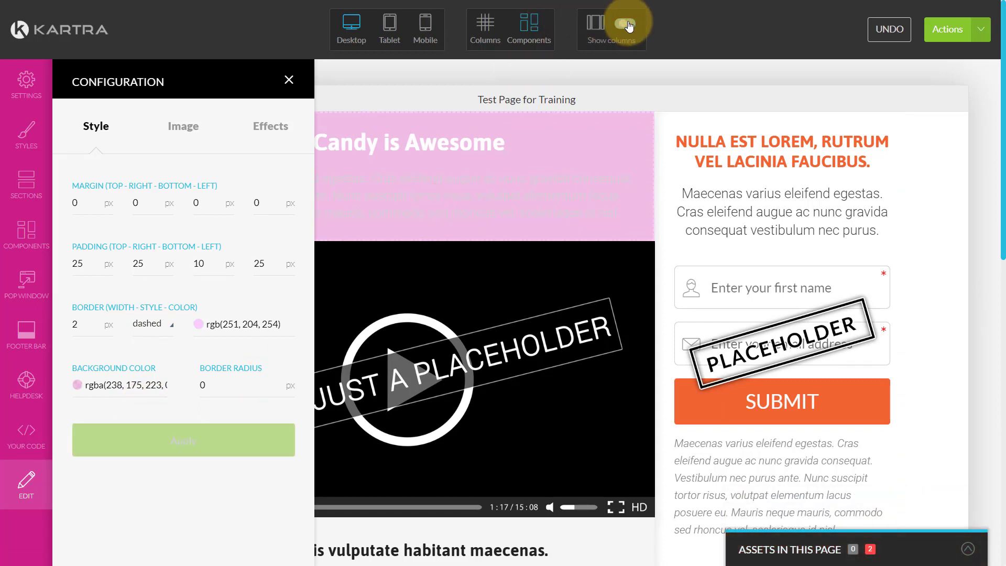
Step: Change the heading container's border colour to dark purple, rgb(103, 23, 107), and its width to 3 px, and apply both
click(247, 325)
click(264, 416)
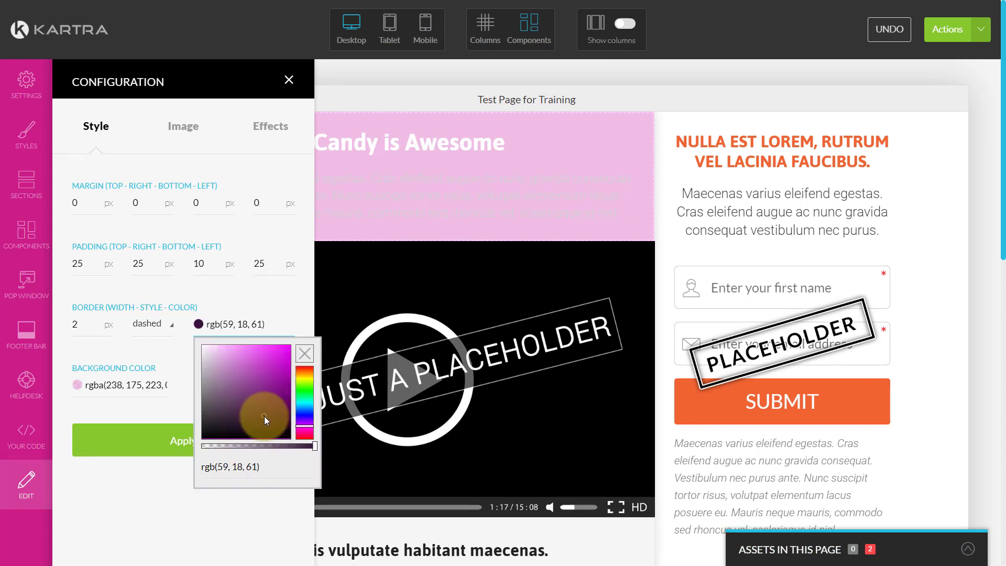
click(86, 329)
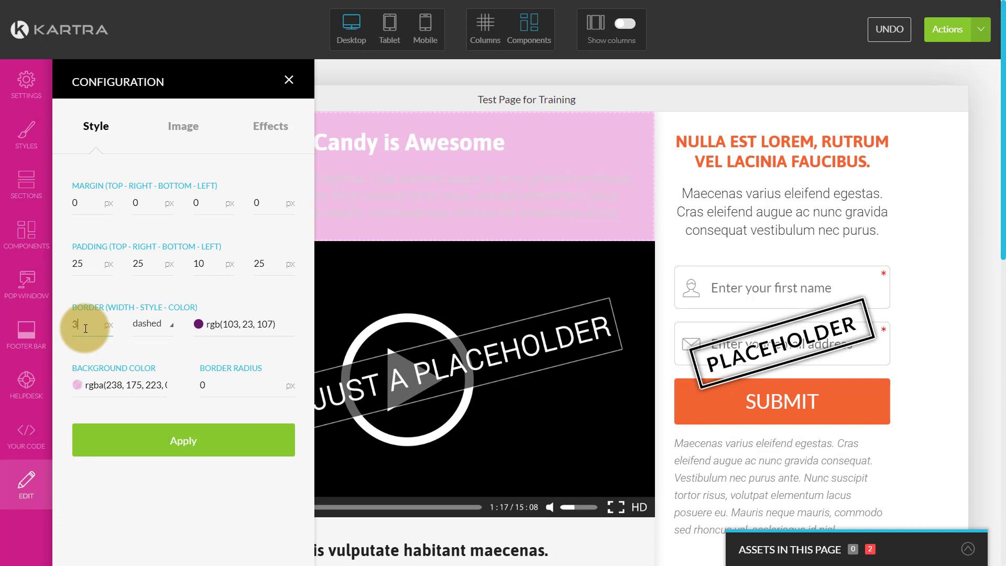
click(126, 439)
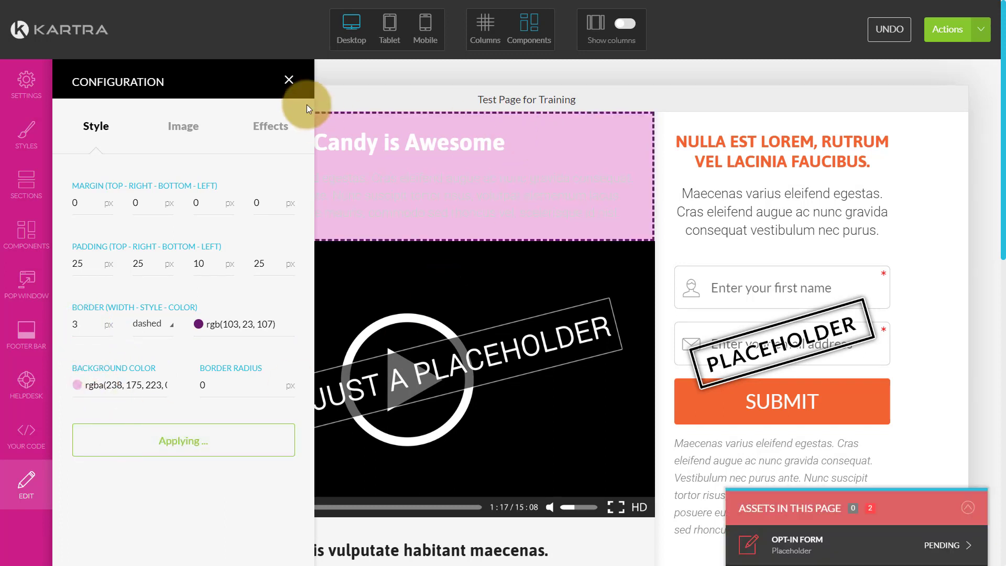
click(288, 80)
Step: Check which style settings are offered for the paragraph below the heading
mouse_move(268, 201)
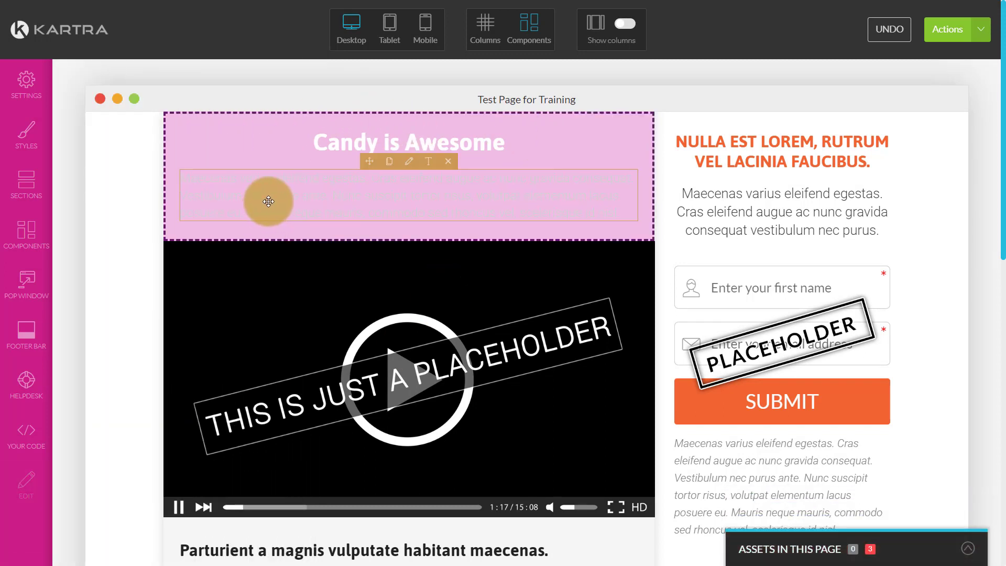
click(409, 163)
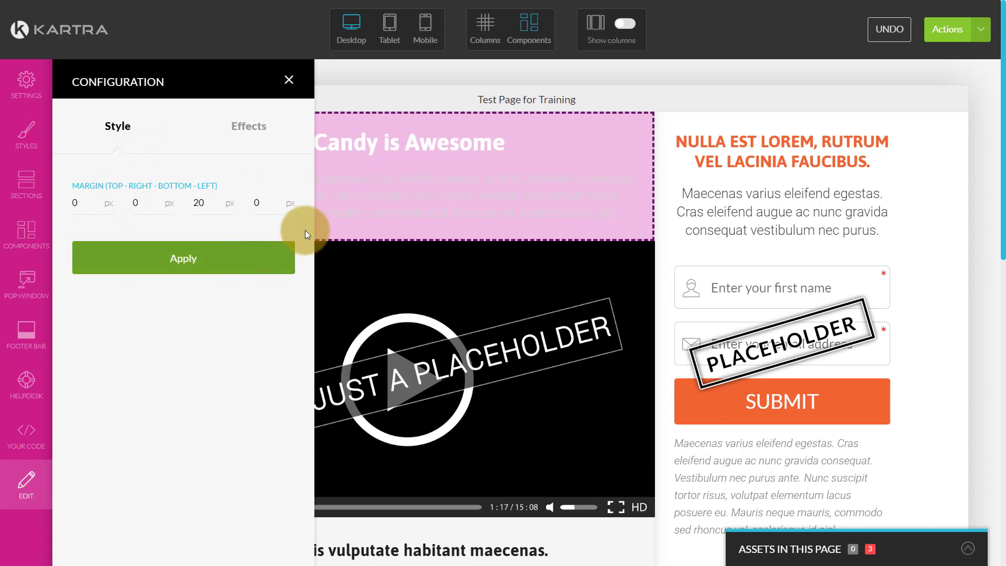
click(288, 80)
Step: Review the heading container's image options and preview animation effects such as Fade and Zoom, keeping No animation when applying
mouse_move(389, 187)
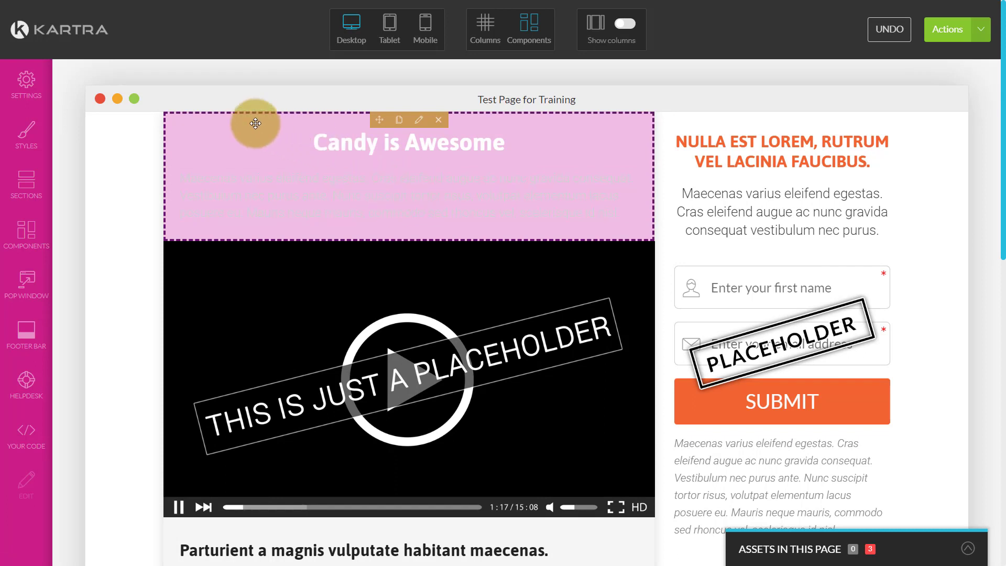
click(420, 124)
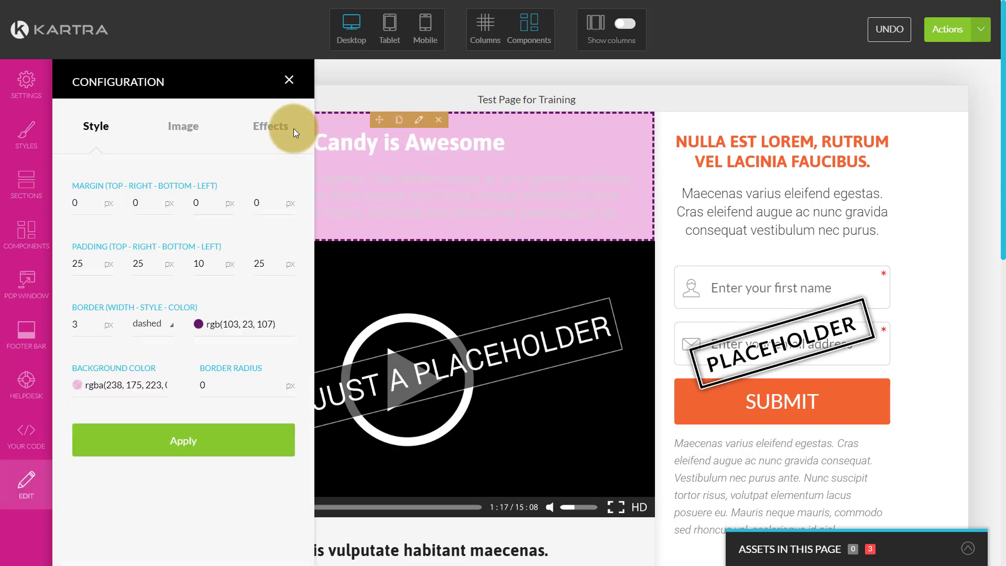
click(188, 129)
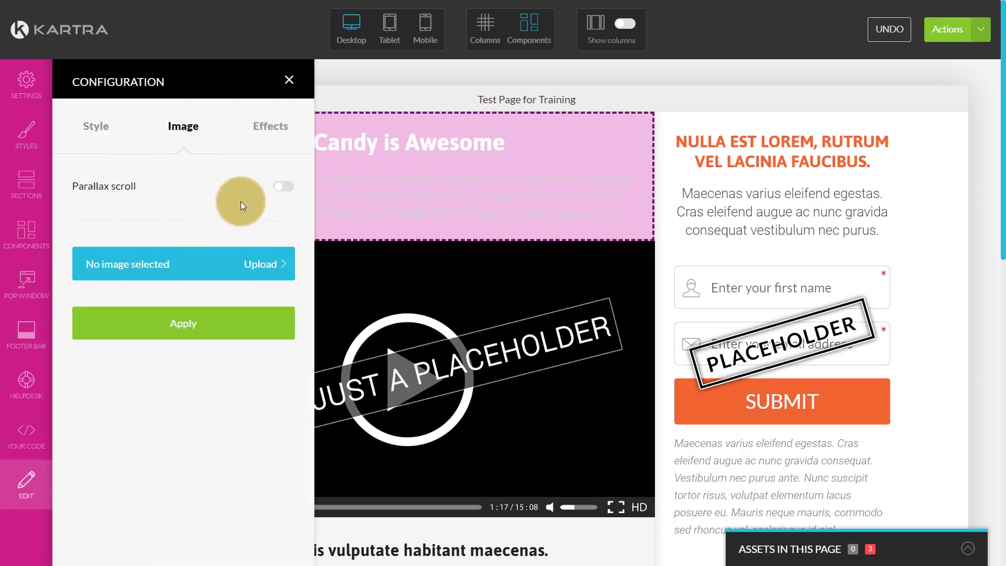
click(267, 136)
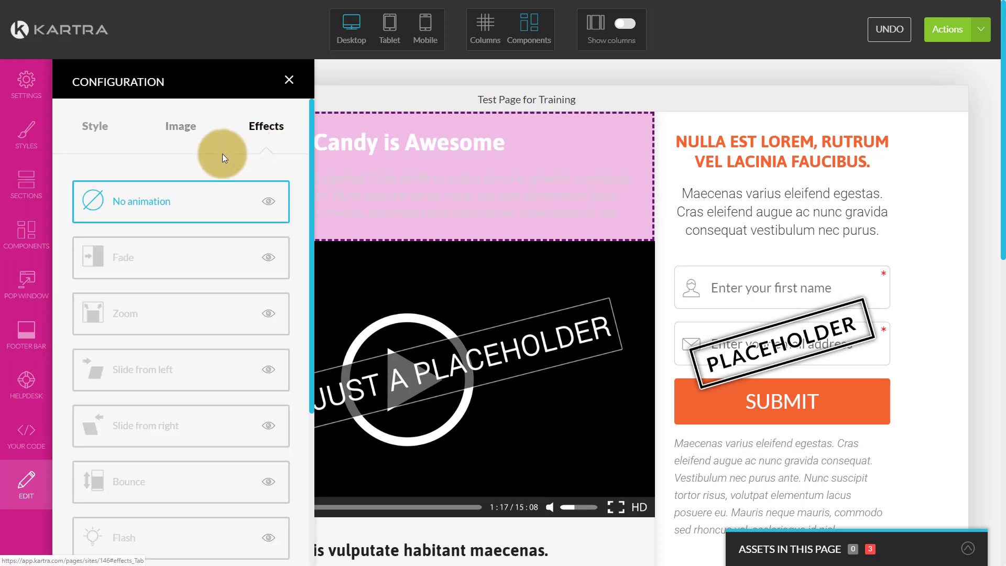
click(270, 259)
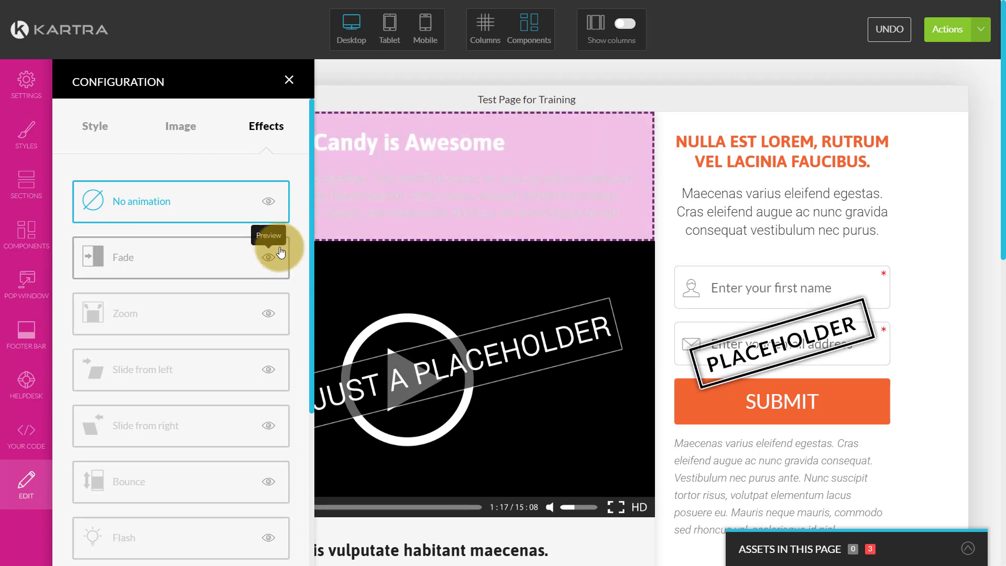
click(266, 313)
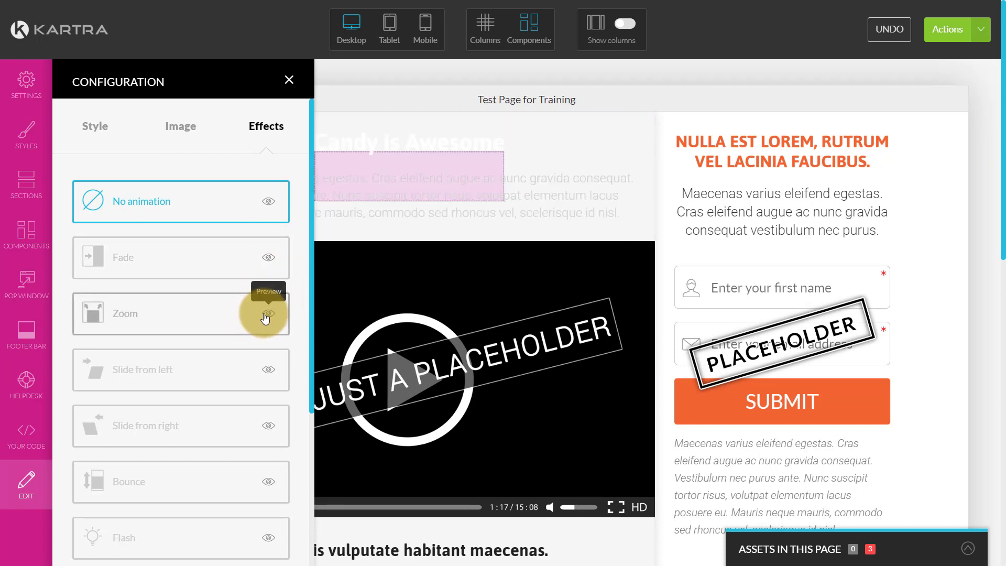
scroll(255, 359, down, 4)
click(267, 366)
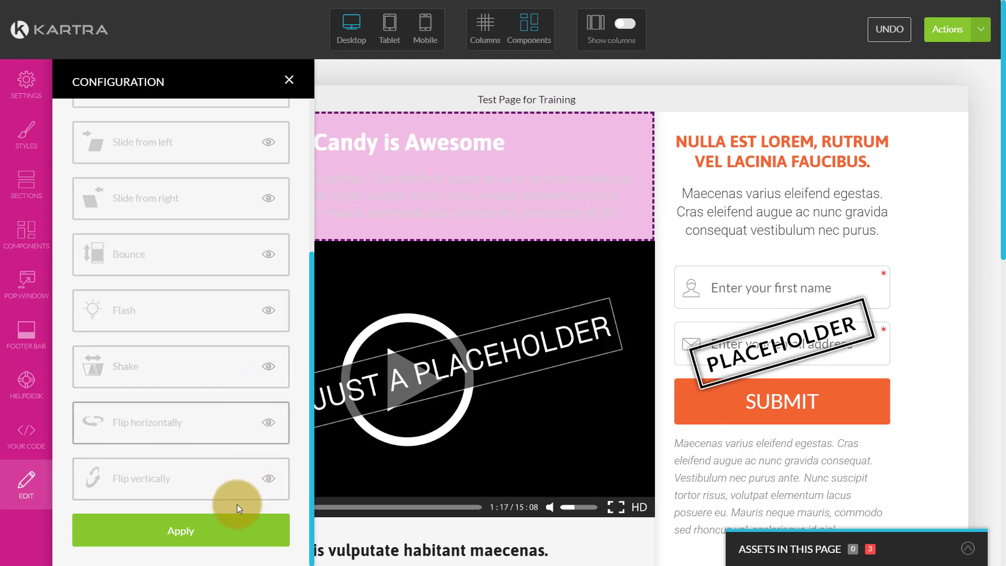
click(237, 528)
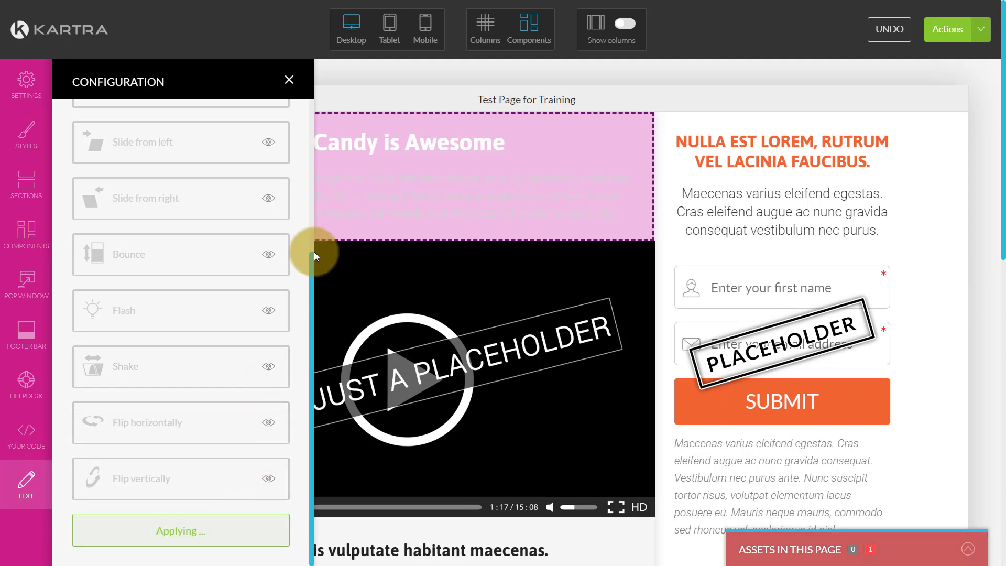
click(289, 80)
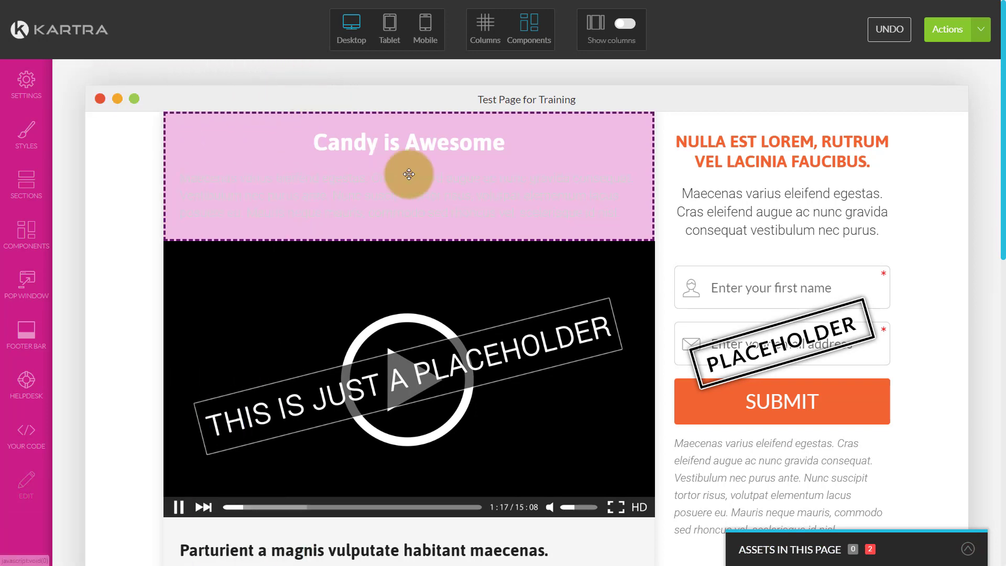
Step: Look over the page, and examine the Youtube, Wistia and Vimeo source options in the video placeholder's configuration
scroll(413, 176, down, 3)
scroll(415, 180, down, 2)
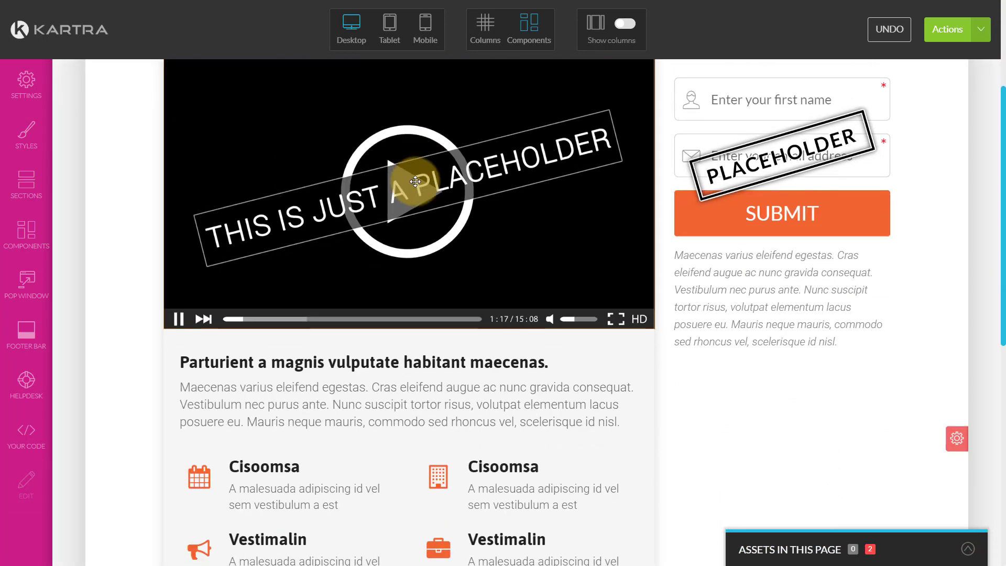
scroll(413, 195, up, 3)
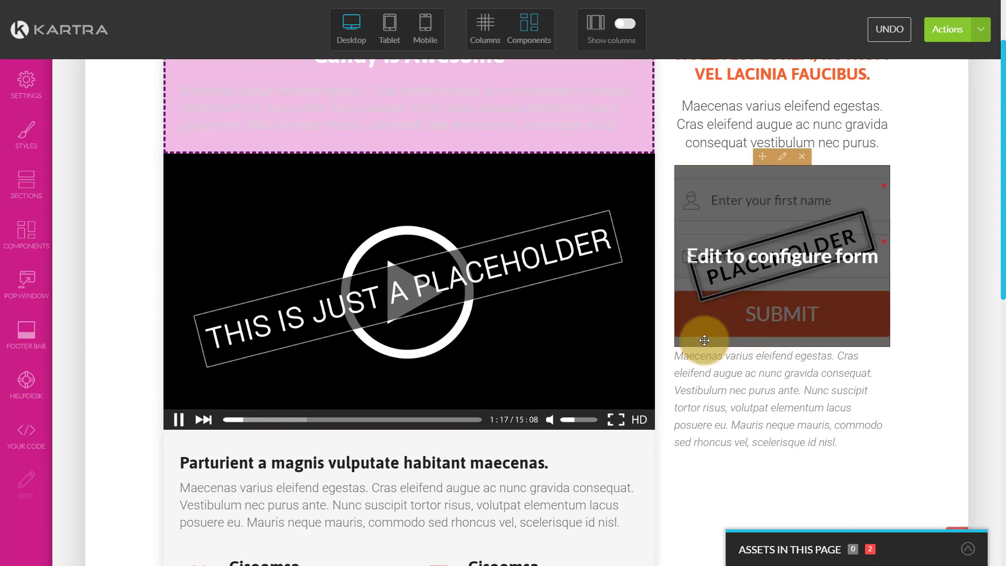
scroll(523, 274, up, 3)
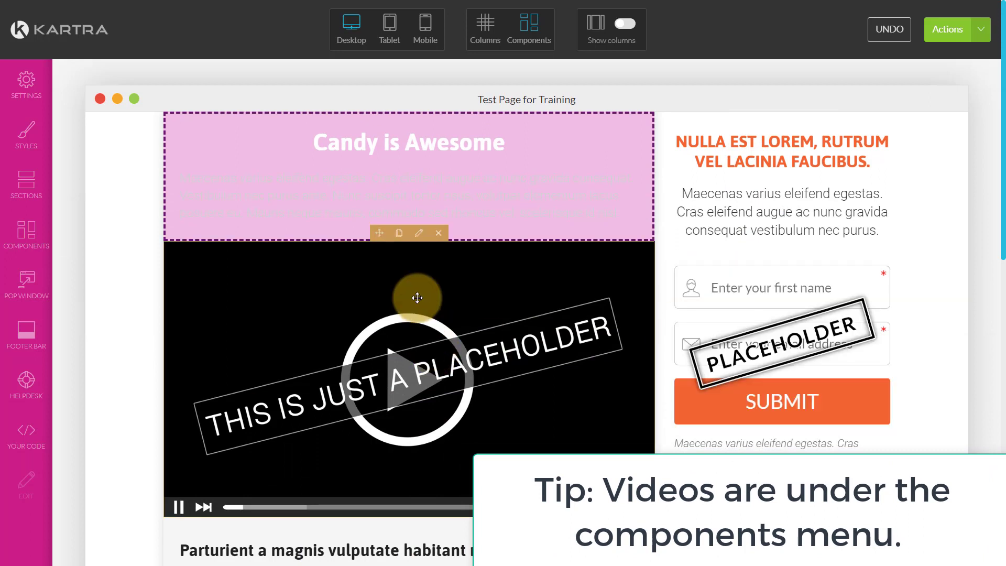
click(418, 240)
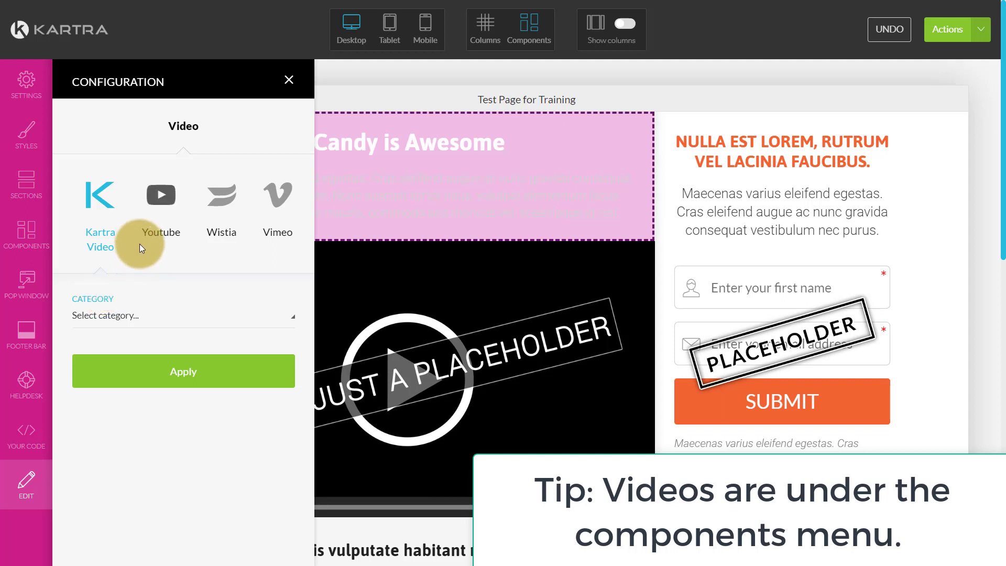
click(162, 210)
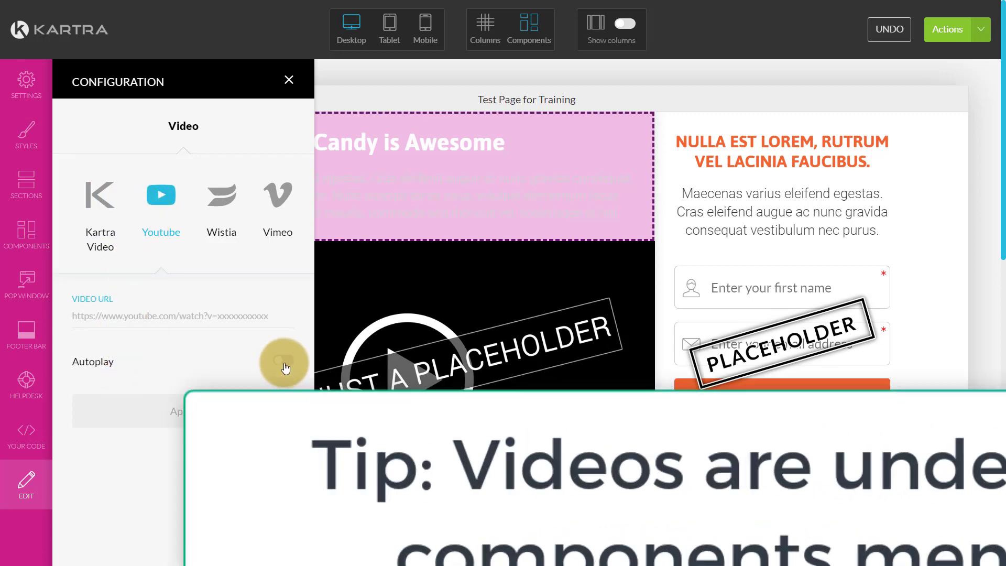
click(284, 364)
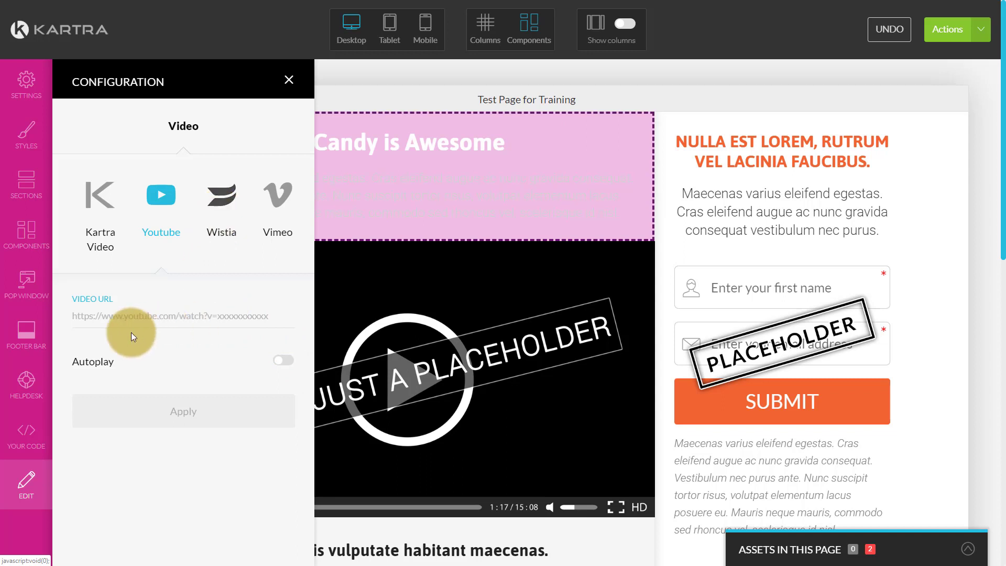
click(214, 220)
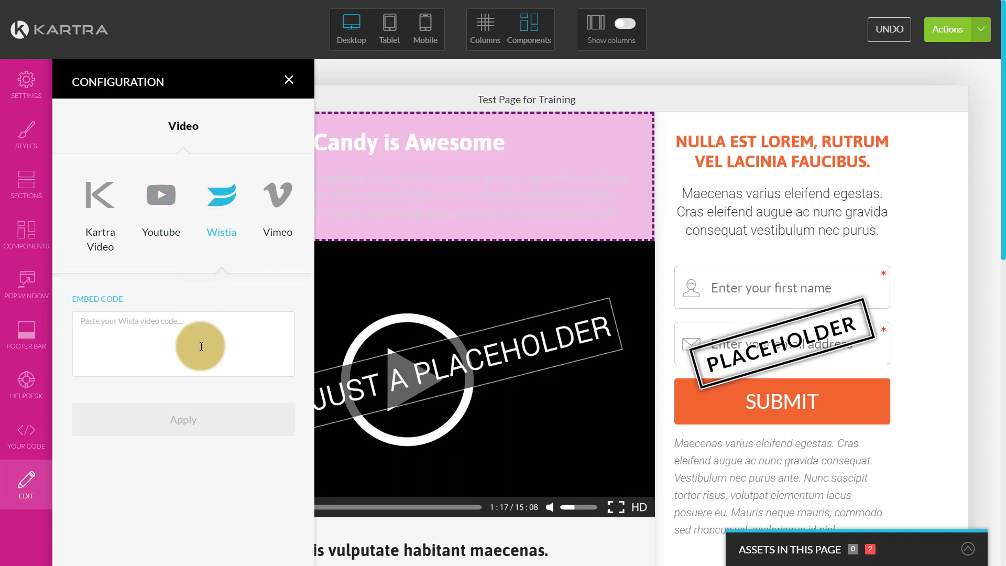
click(281, 212)
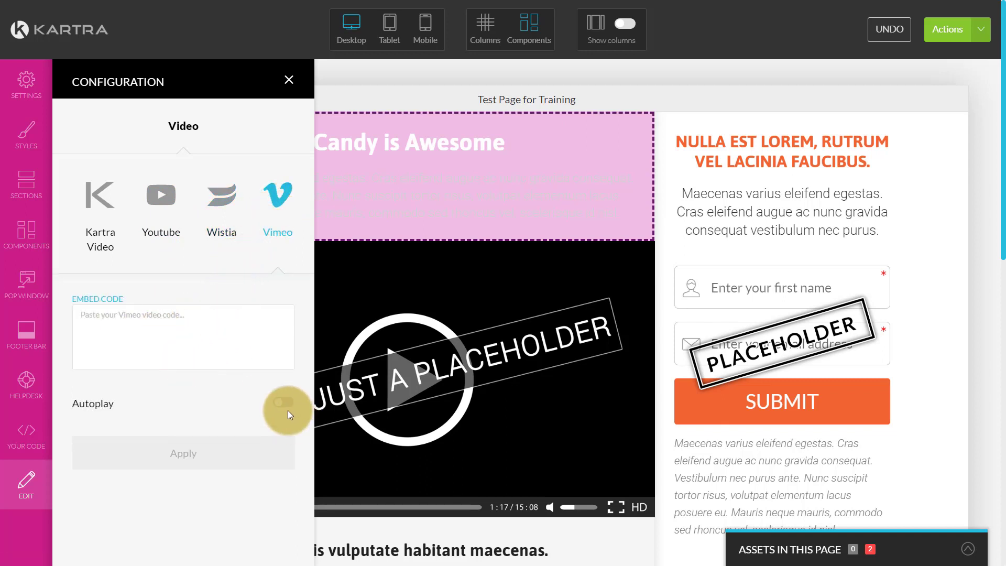
Step: Choose Youtube as the video source and copy the URL of the Childish Gambino "Lost In You" video from YouTube
click(152, 232)
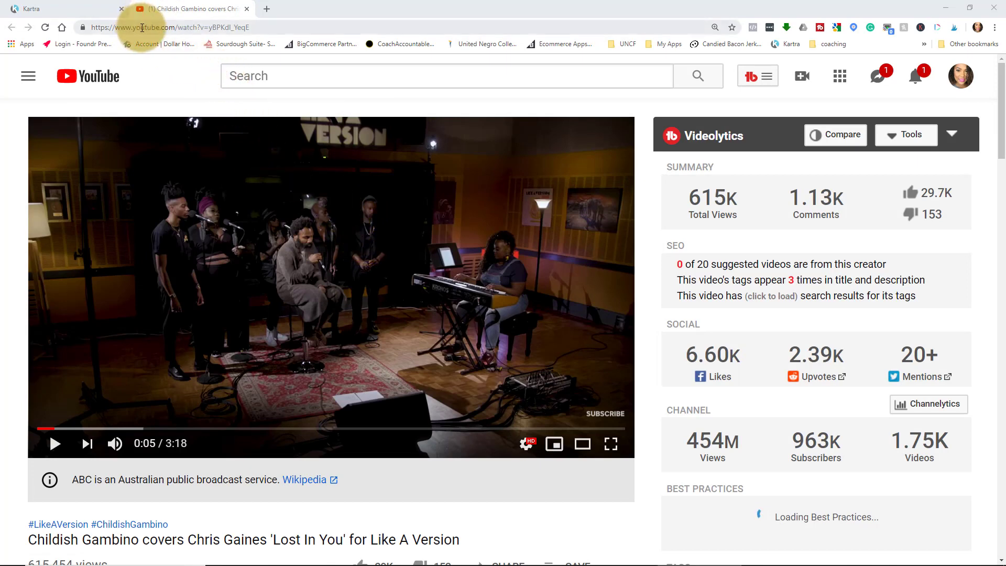
click(188, 27)
key(ctrl+c)
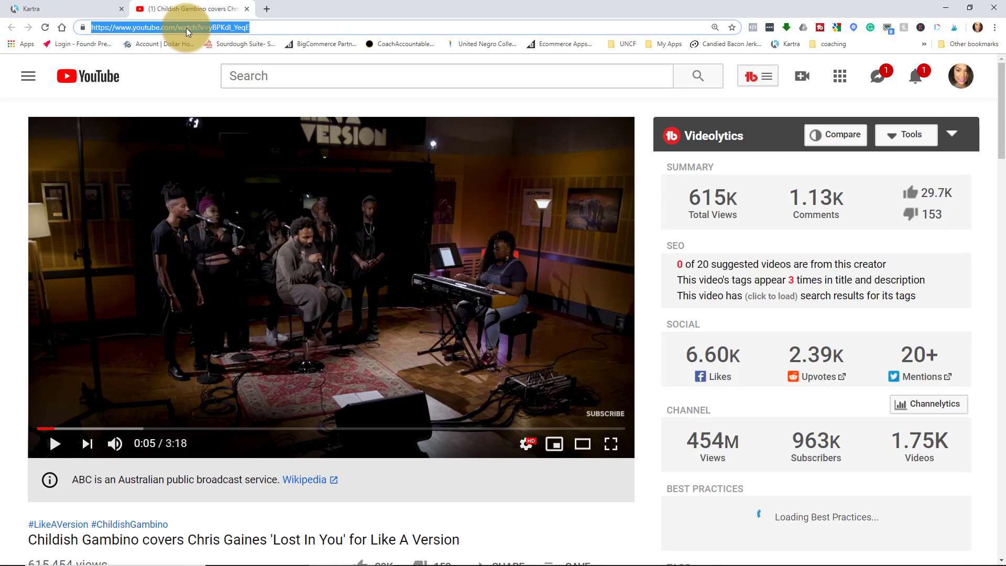
Step: Return to Kartra, enter the copied YouTube link as the video URL, turn on Autoplay and apply the video
click(77, 3)
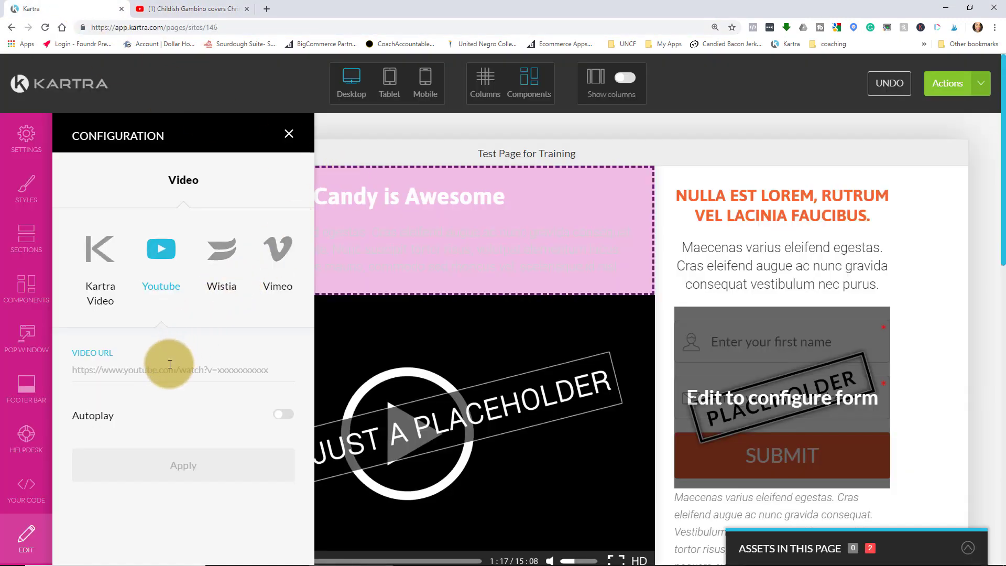
click(166, 370)
key(ctrl+v)
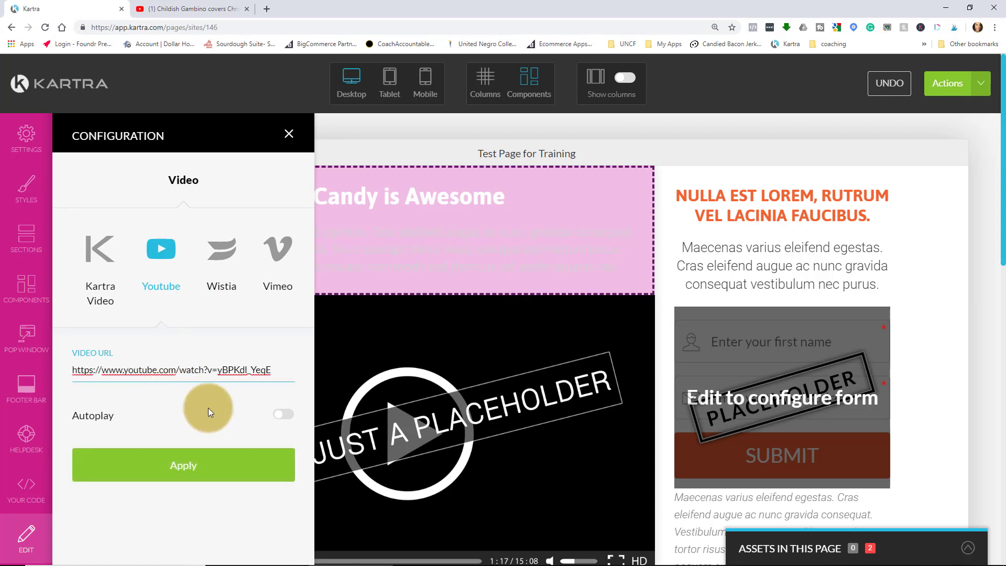
click(285, 415)
click(242, 461)
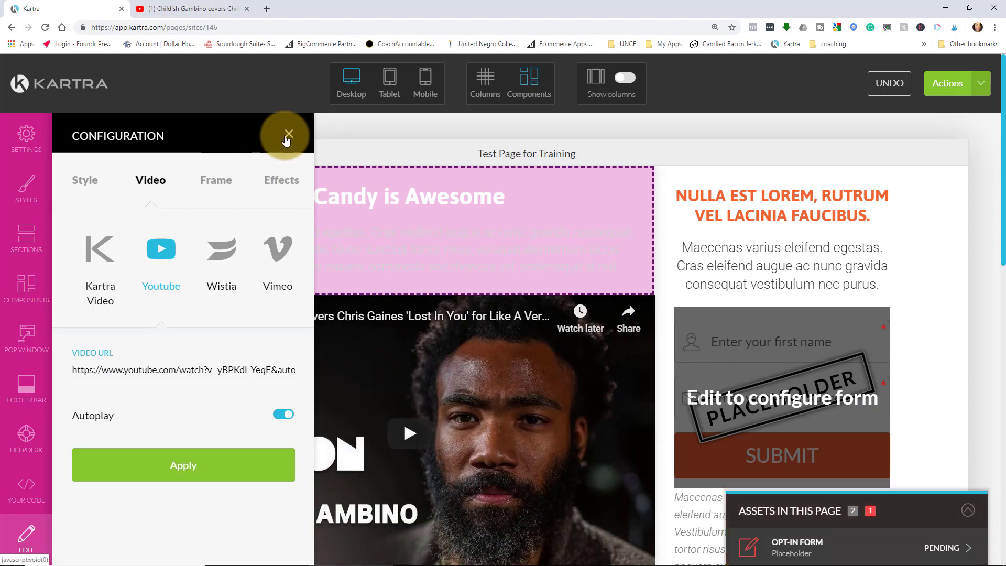
click(287, 135)
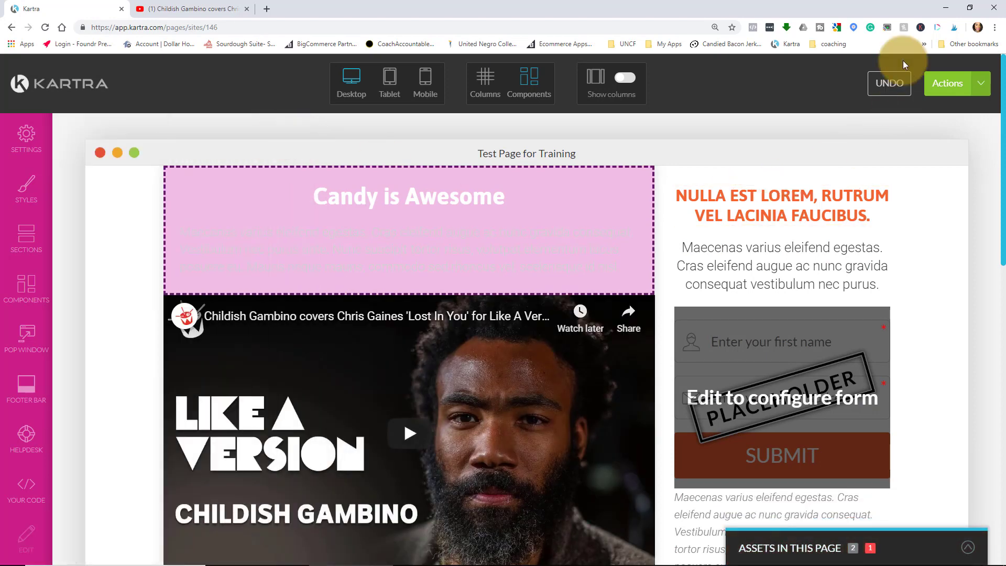
Step: Save the page's progress and look over the content below the video
click(980, 85)
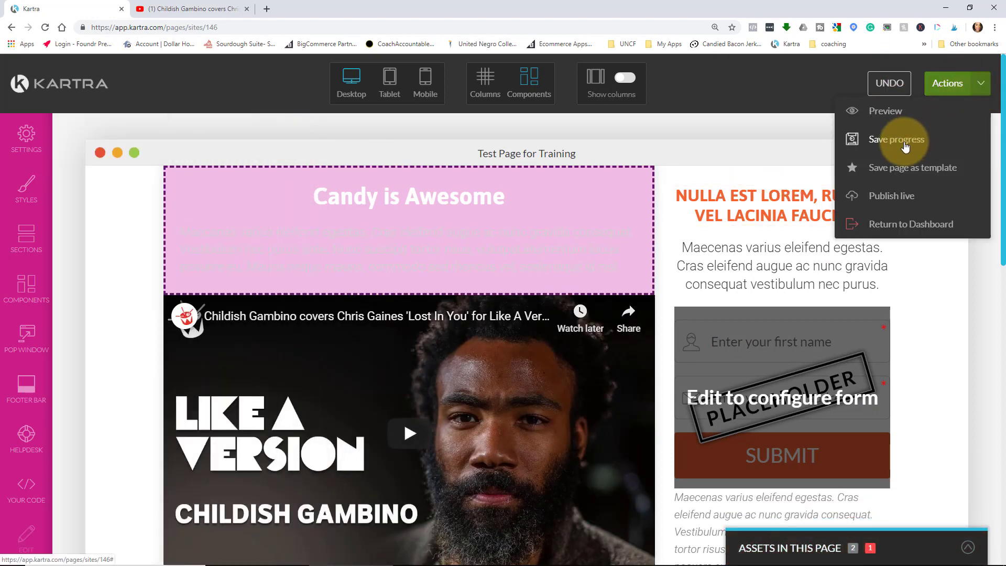
click(859, 139)
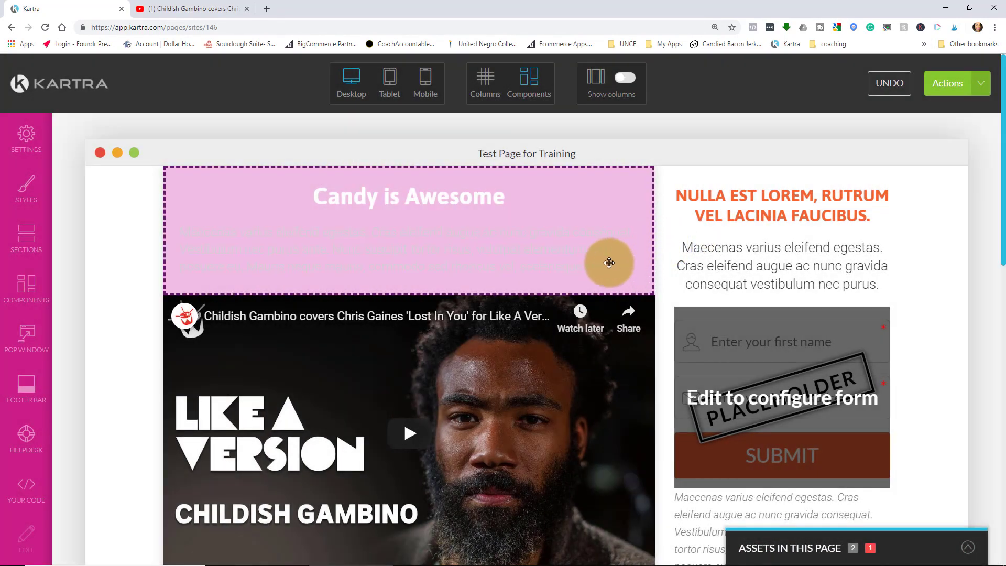
scroll(609, 263, down, 2)
scroll(609, 262, down, 6)
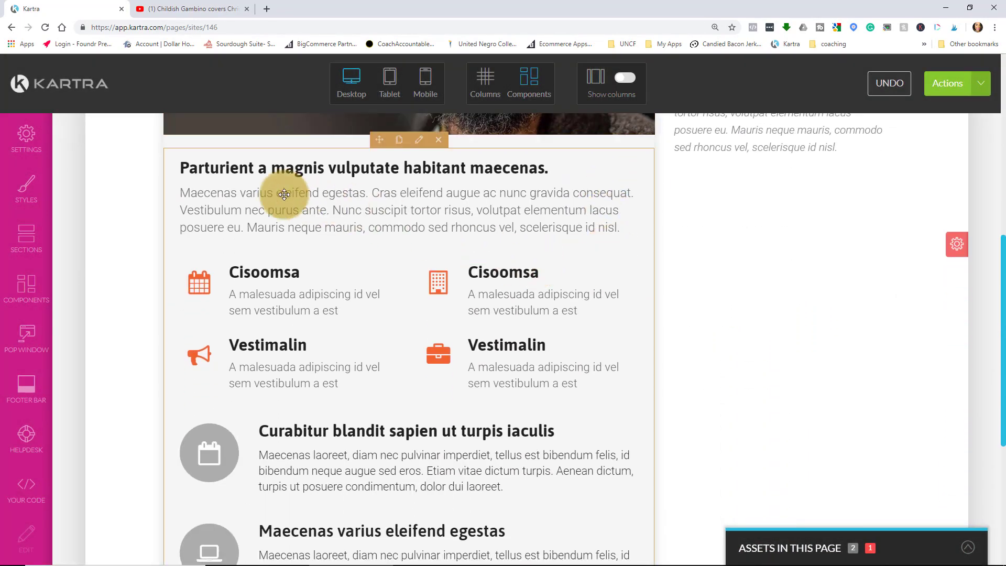
Step: Replace the print icon beside "Aliquam nec nisi consequat." with the plug icon
scroll(395, 386, down, 5)
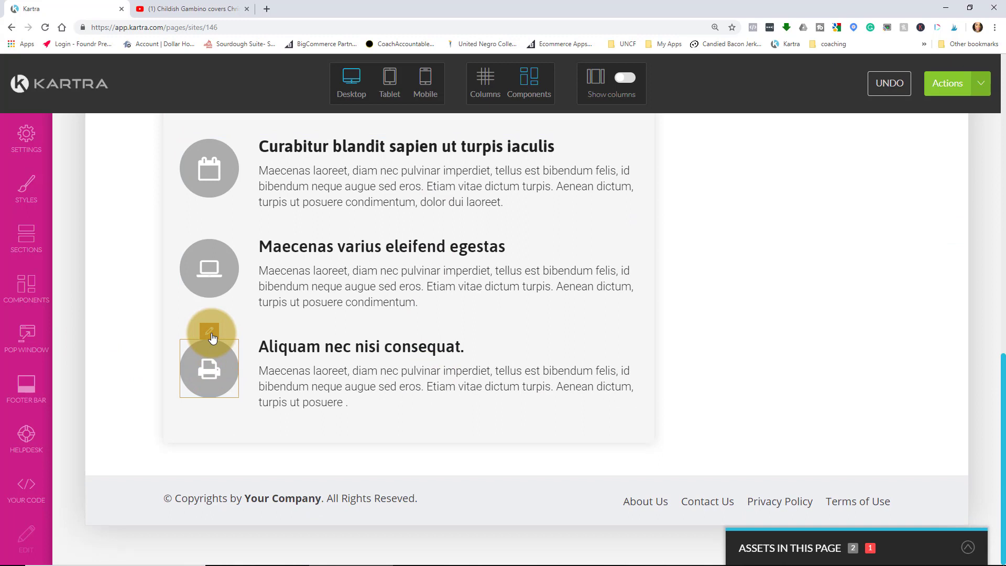
click(210, 333)
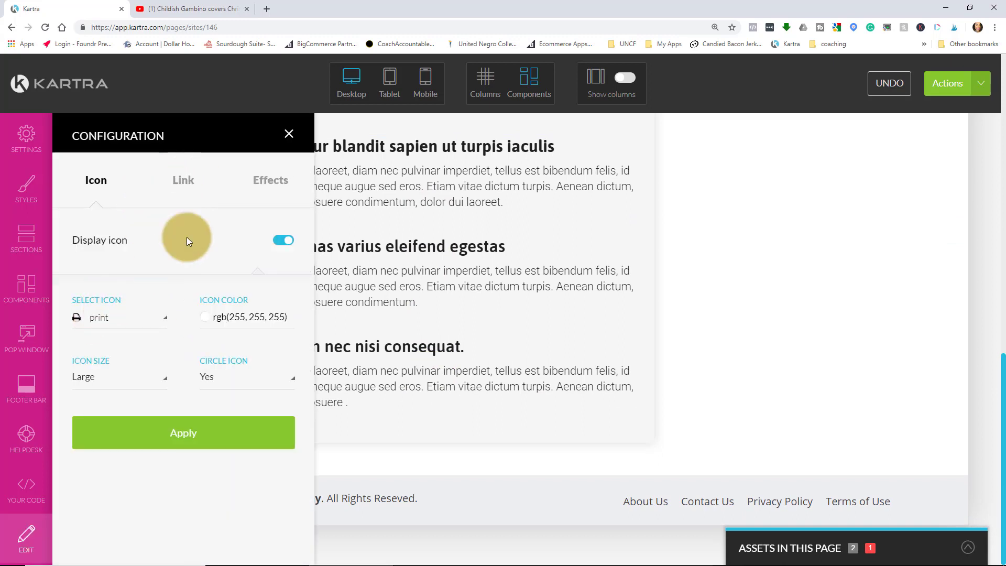
click(289, 134)
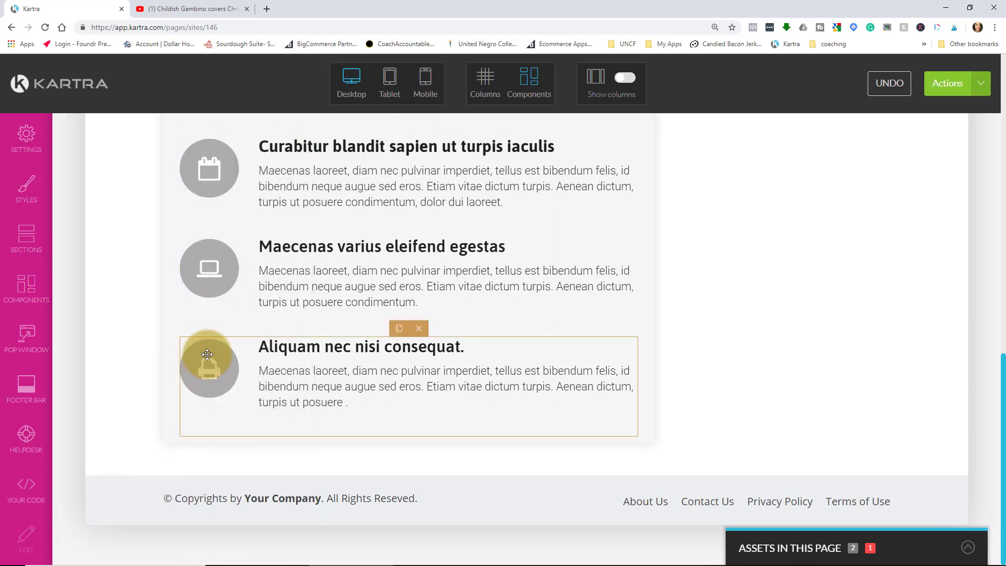
click(207, 369)
click(208, 333)
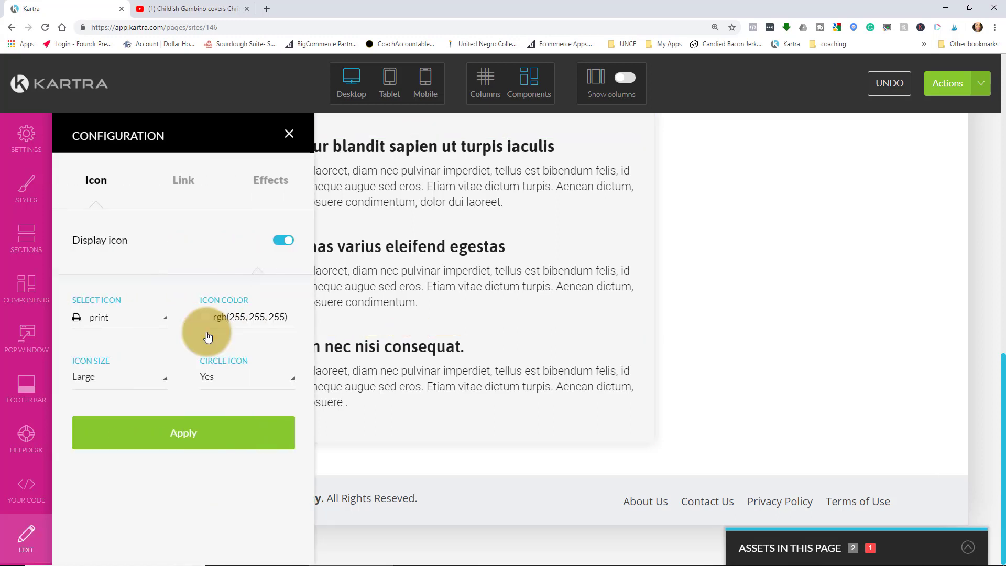
click(129, 320)
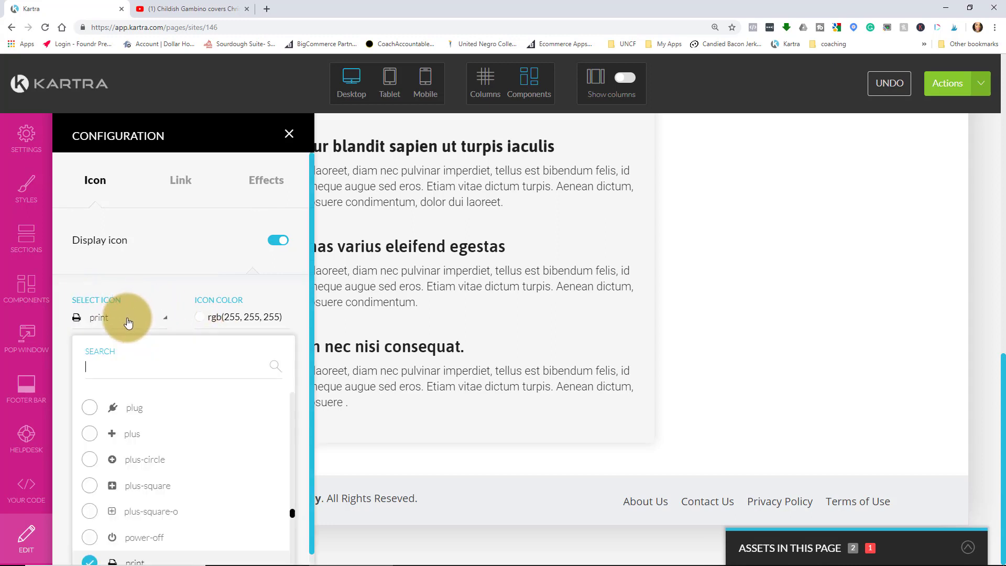
text(pl)
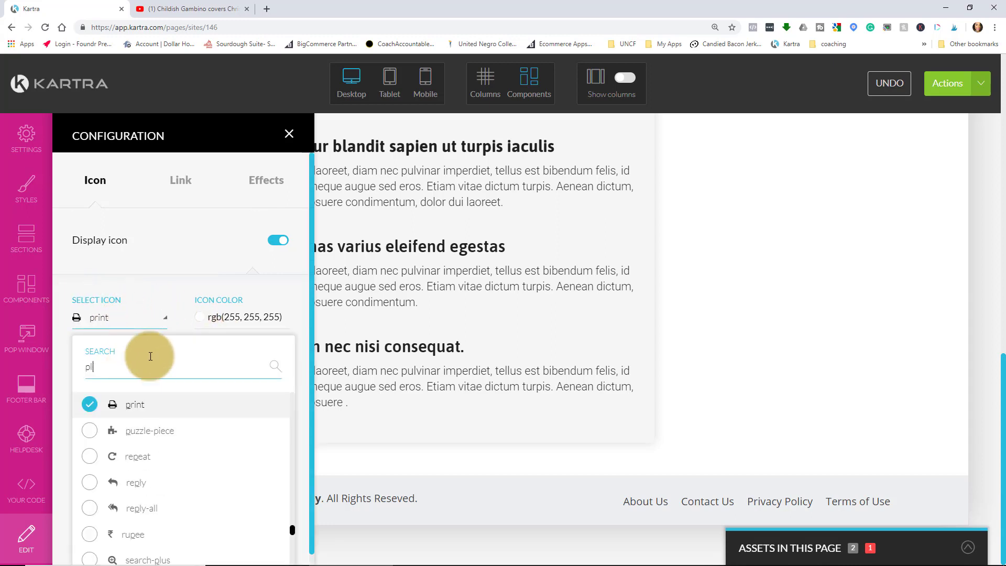
text(ug)
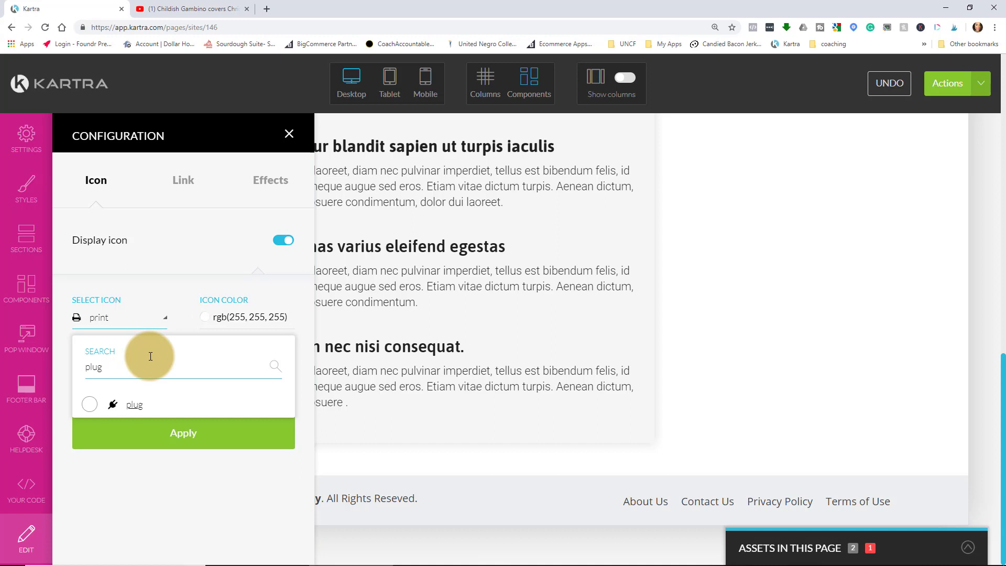
click(87, 404)
Step: Set the plug icon's size to Tiny and apply the icon changes
click(114, 377)
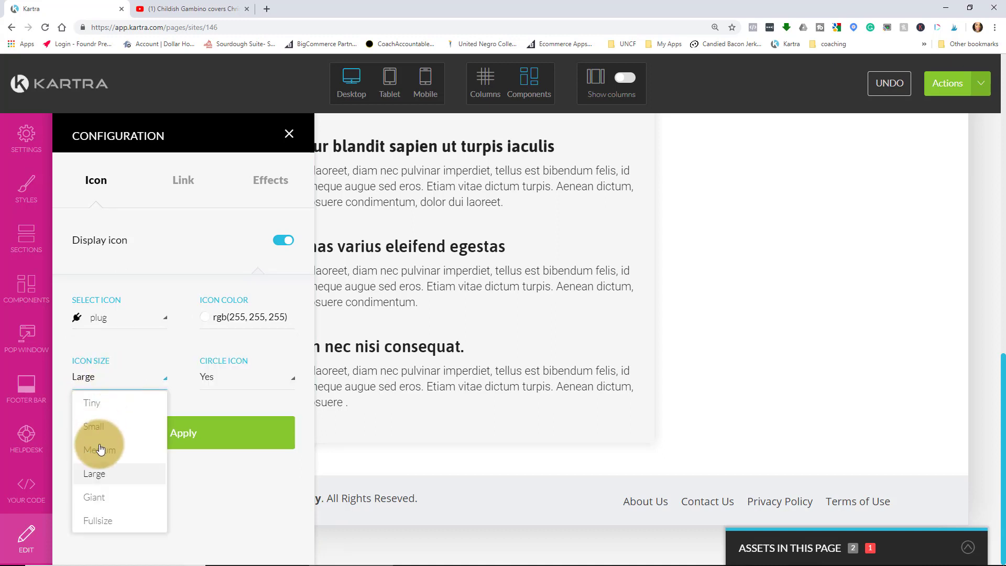
click(97, 409)
click(116, 426)
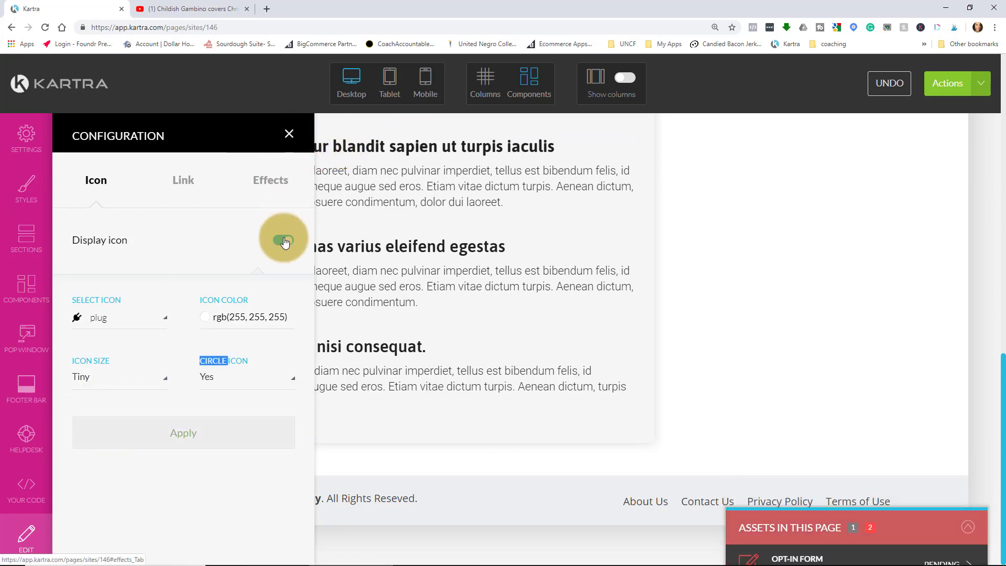
click(289, 136)
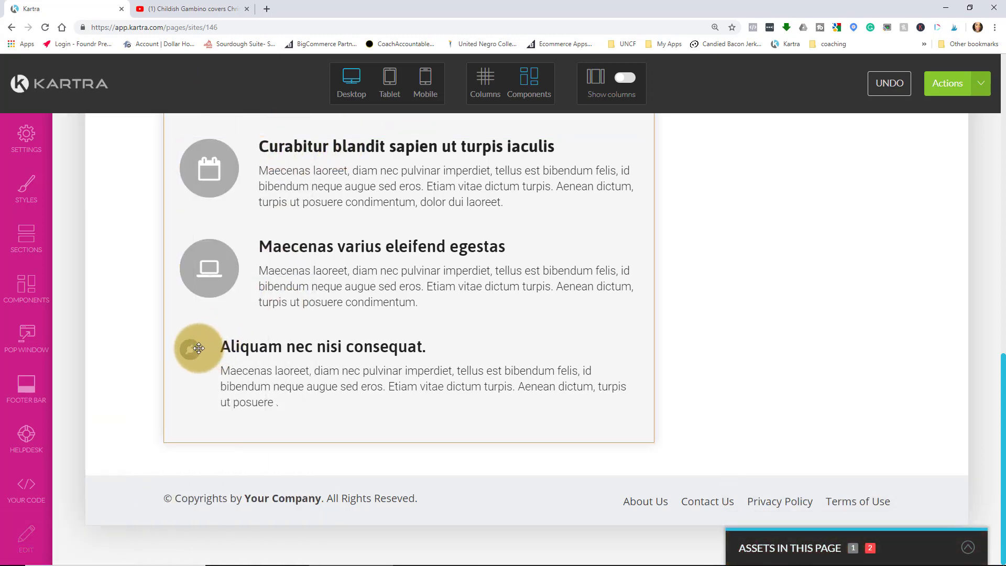
Step: Set Circle Icon to No for the laptop icon beside "Maecenas varius eleifend egestas" and apply it
mouse_move(190, 349)
mouse_move(210, 266)
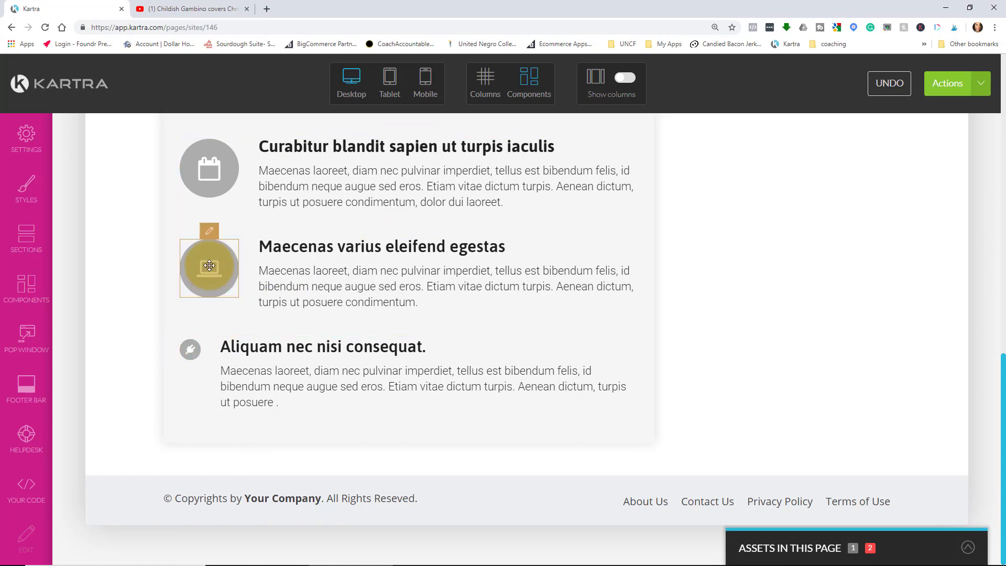
click(209, 233)
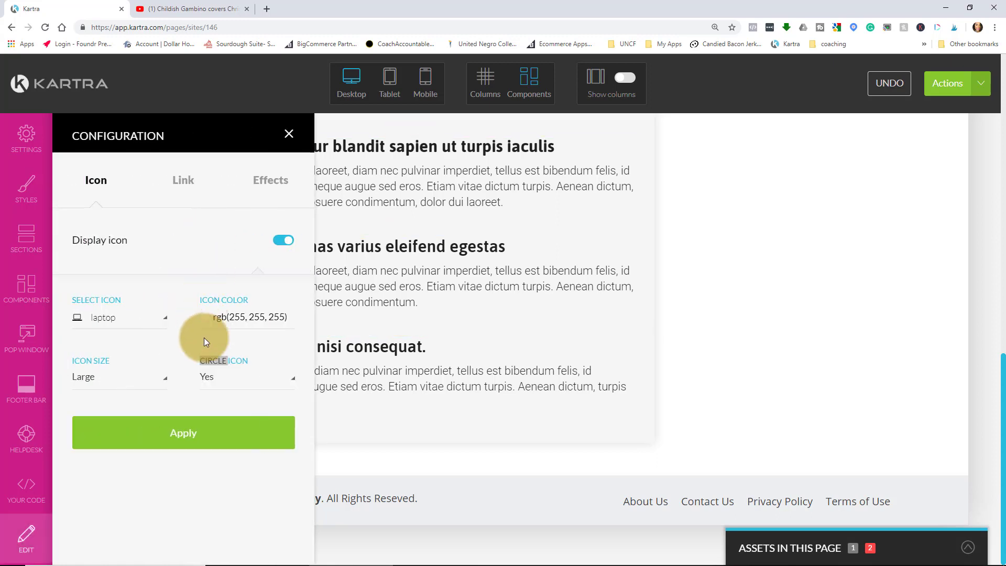
double_click(218, 382)
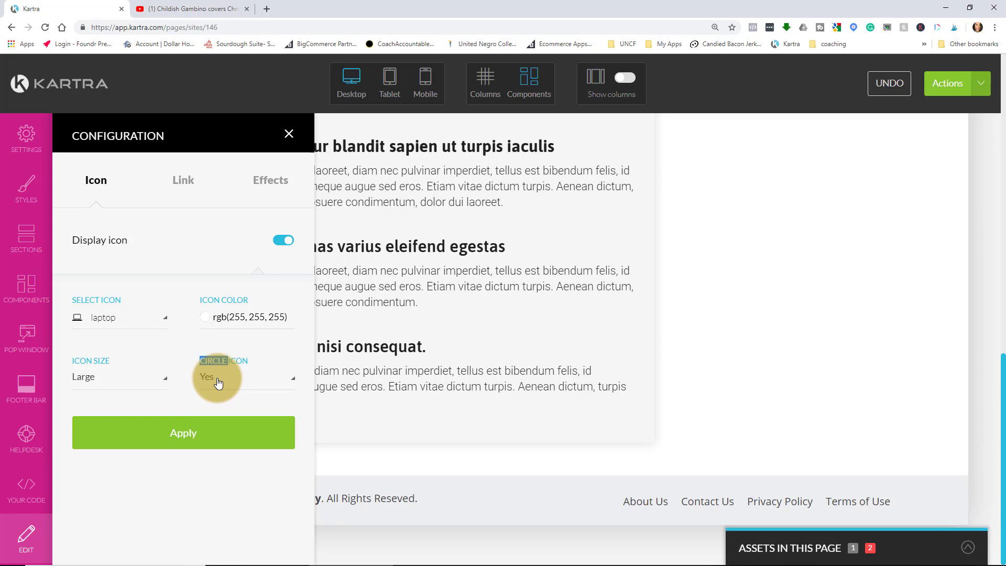
click(218, 382)
click(216, 404)
click(214, 433)
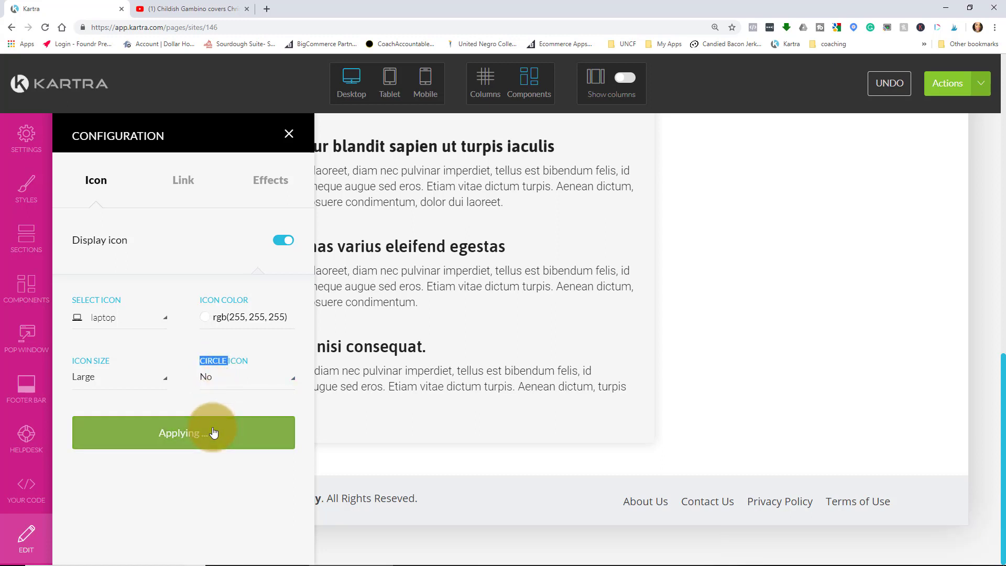
click(289, 134)
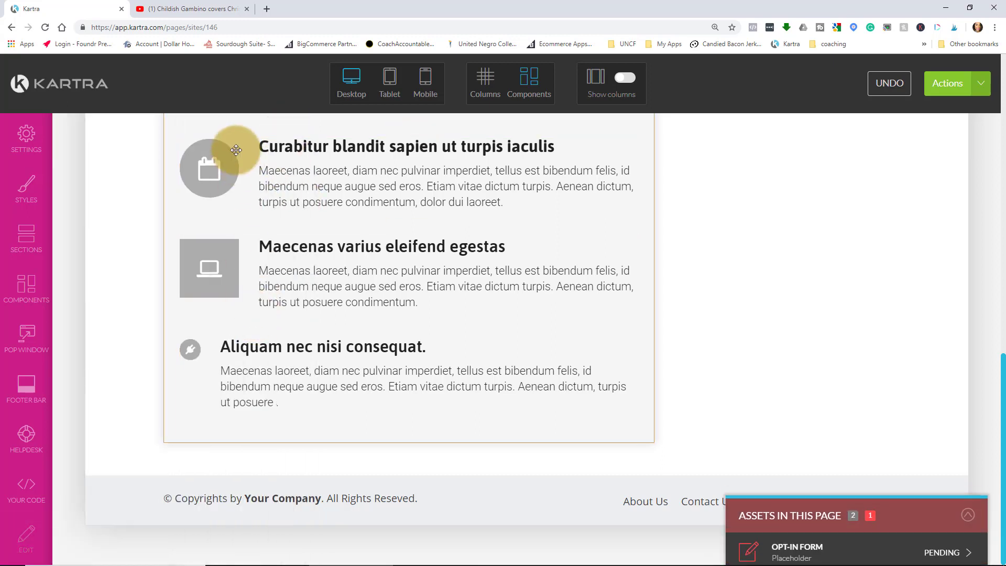
Step: Set the colour of the calendar icon beside "Curabitur blandit sapien ut turpis iaculis" to #db1d88 and apply it
click(212, 135)
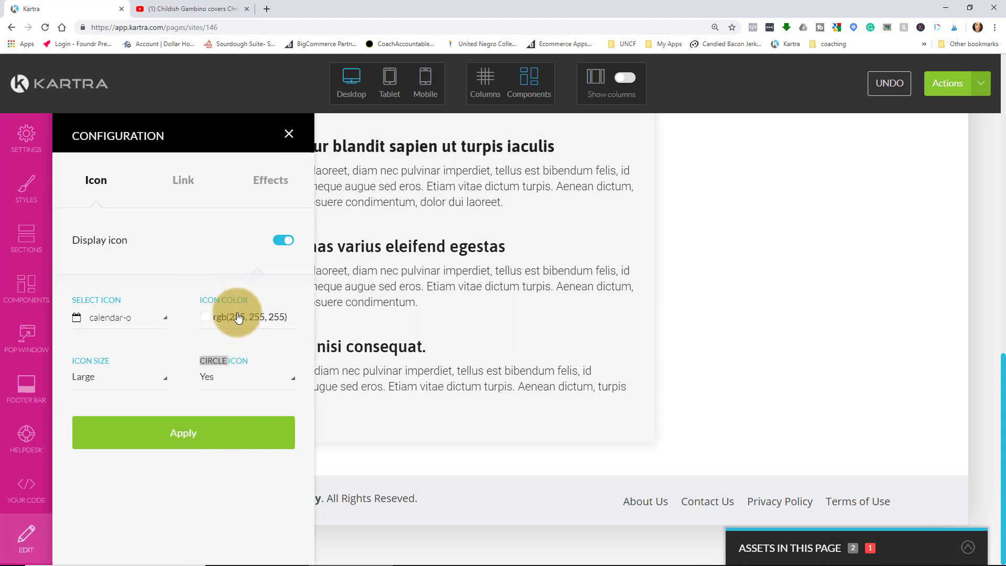
click(239, 317)
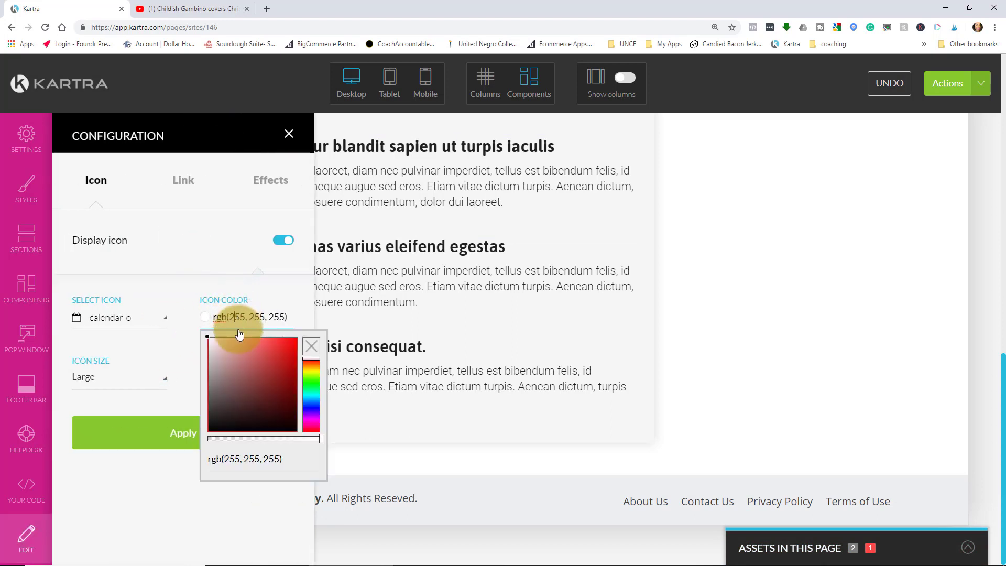
click(261, 459)
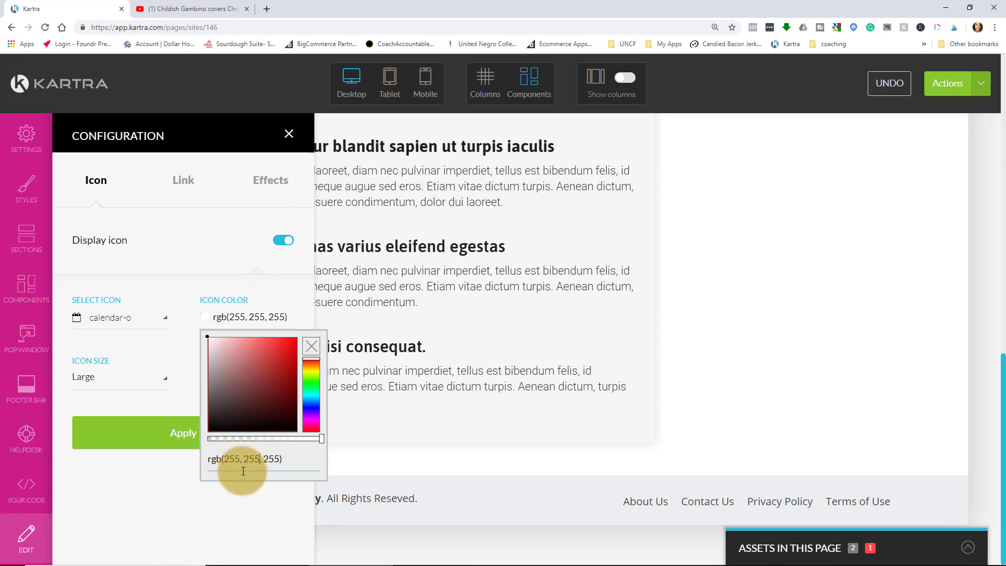
key(ctrl+a)
text(#db1d88)
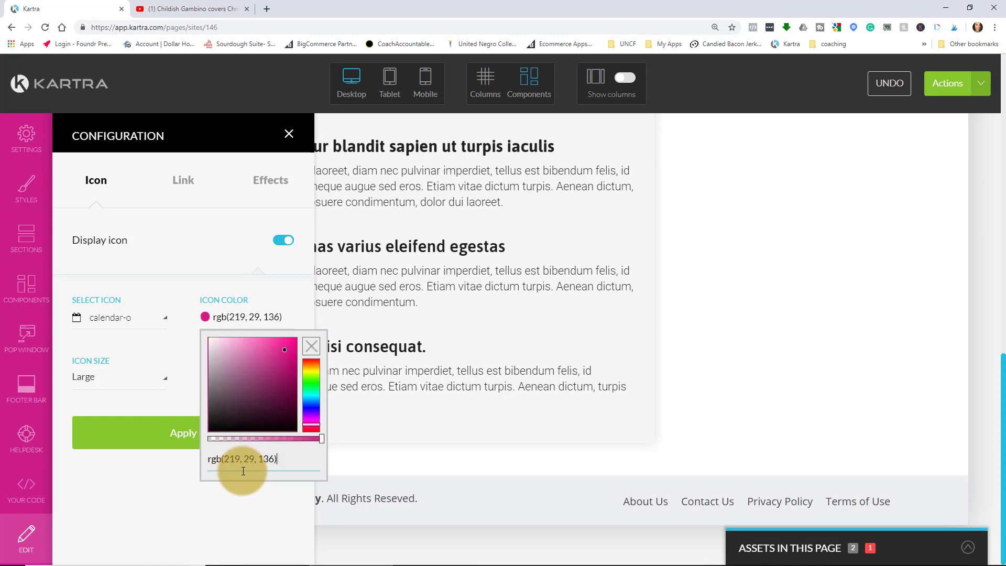
click(162, 422)
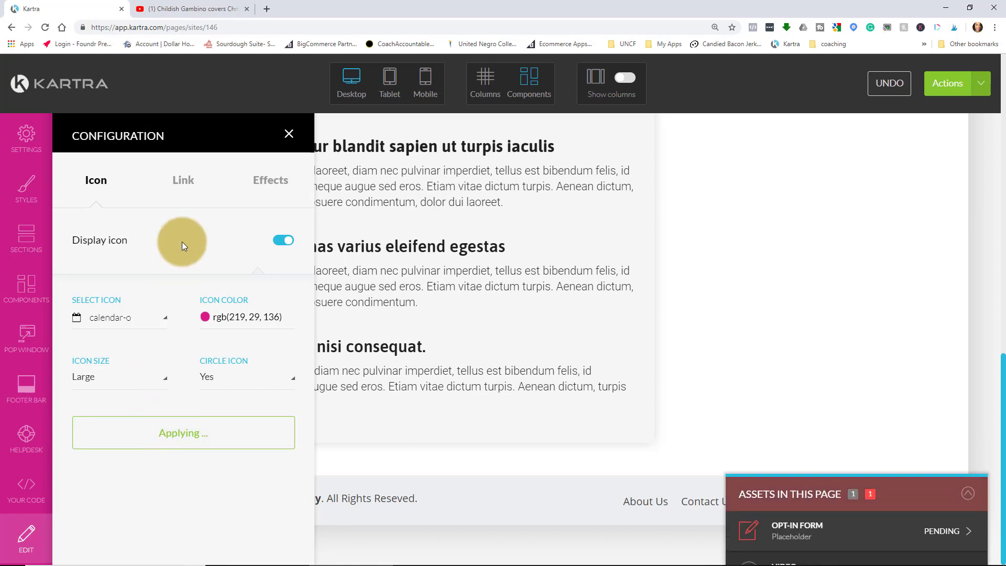
Step: Examine the link and effects settings available for the calendar icon
click(184, 182)
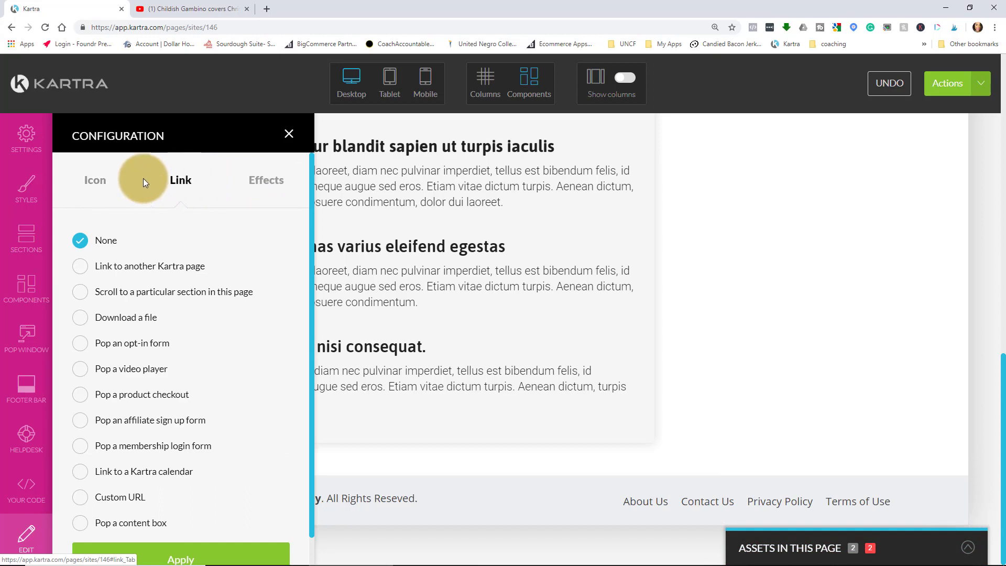
click(280, 189)
click(185, 186)
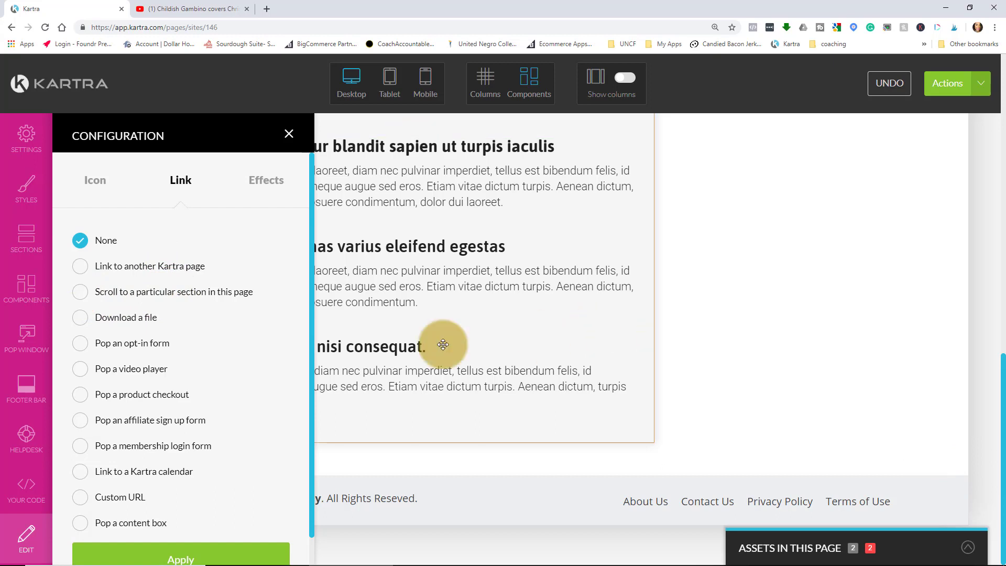
Step: Try the opt-in form and file download link types for the calendar icon, and apply its link as None
click(88, 351)
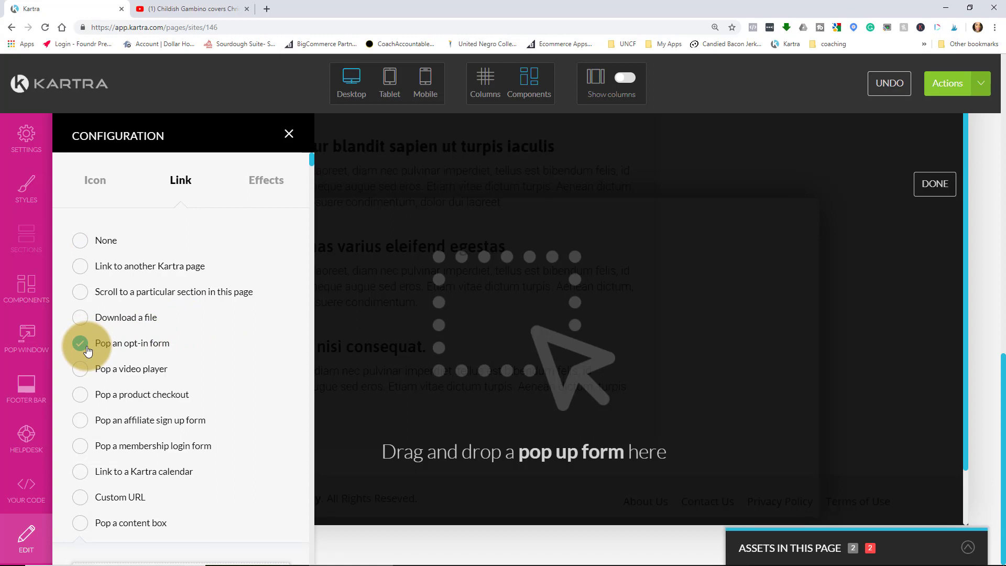
click(85, 324)
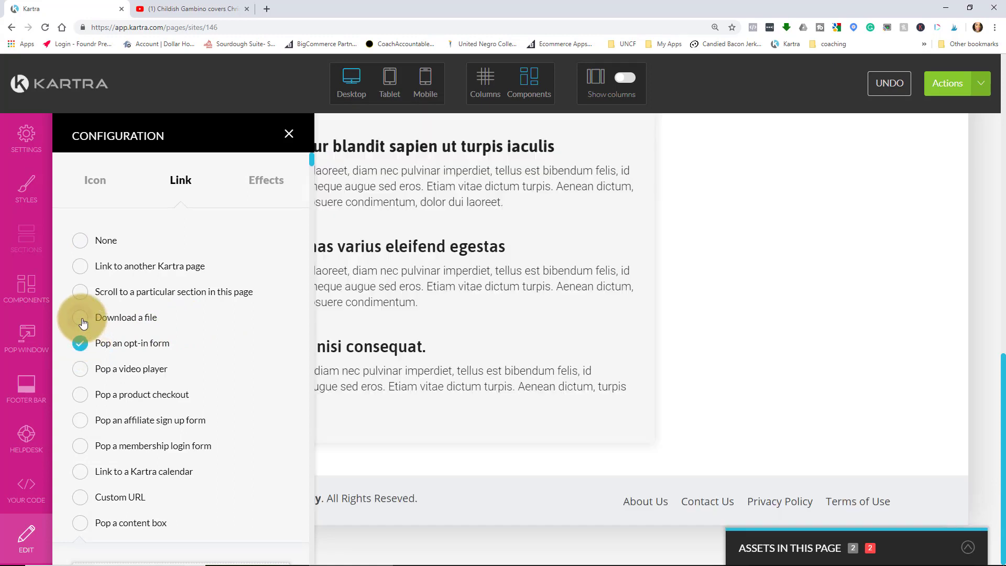
scroll(152, 314, down, 3)
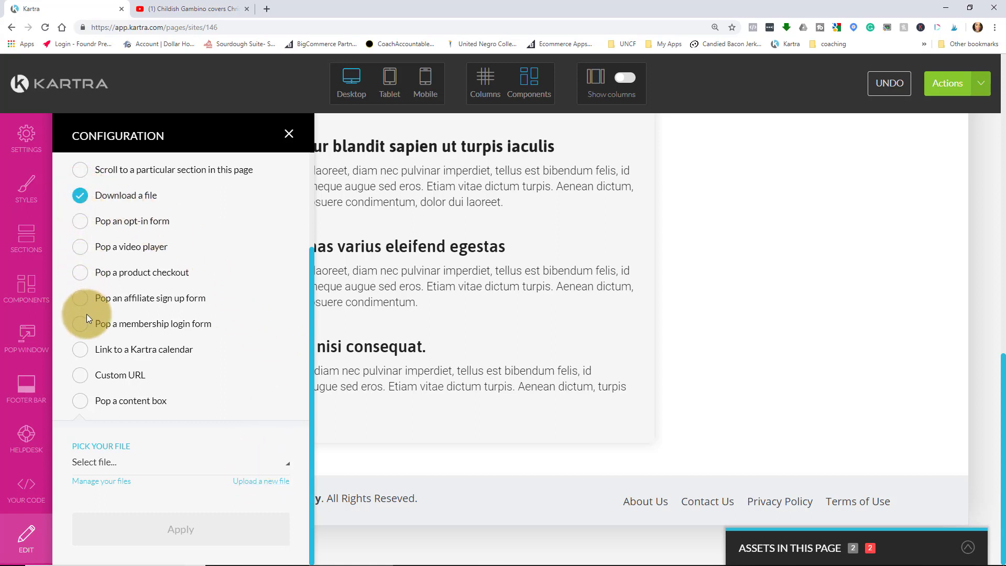
scroll(89, 251, up, 3)
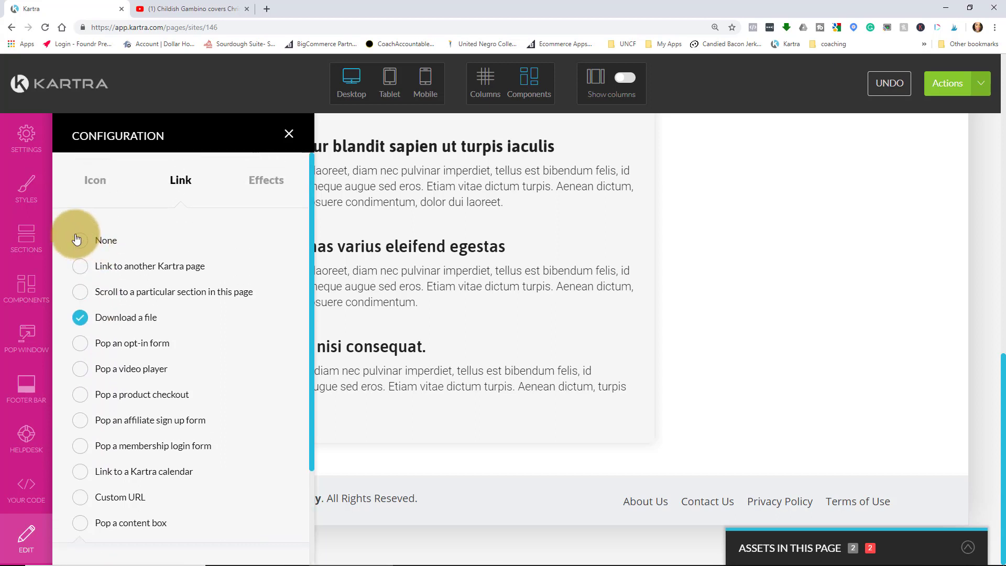
click(77, 240)
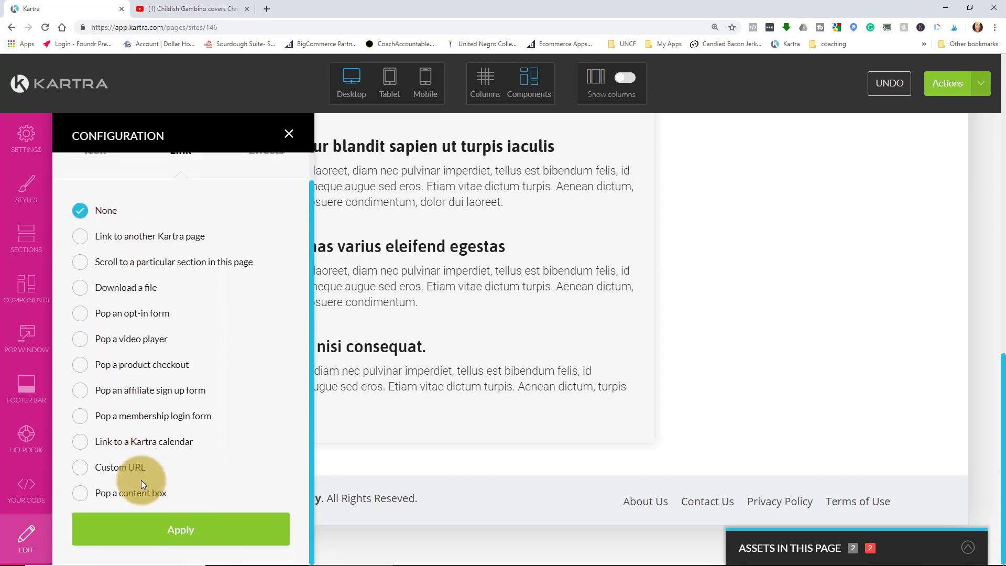
click(143, 530)
click(289, 134)
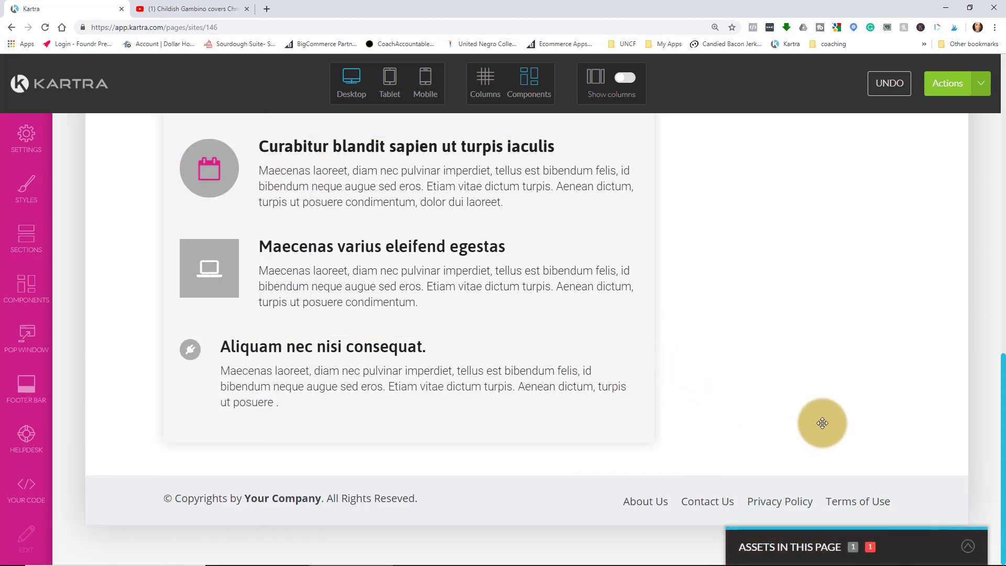
Step: Open the configuration of the opt-in form placeholder beside the video and look over the available opt-in forms
scroll(821, 412, up, 2)
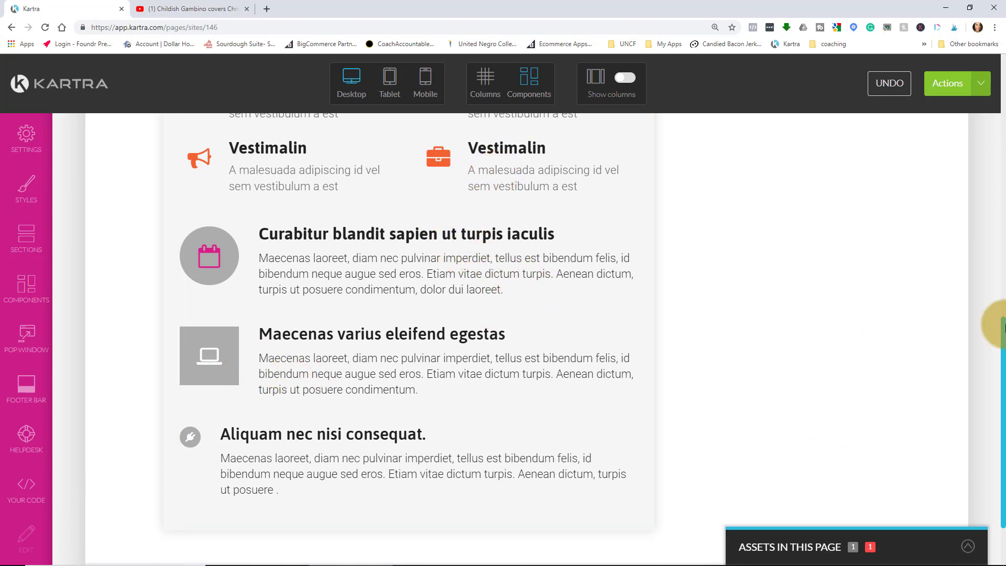
scroll(883, 326, up, 7)
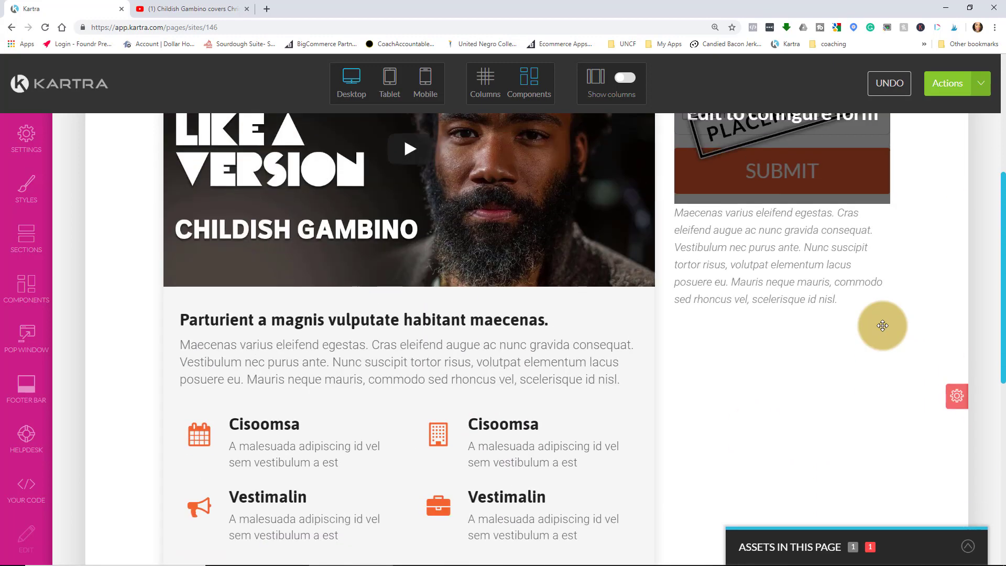
scroll(883, 326, up, 5)
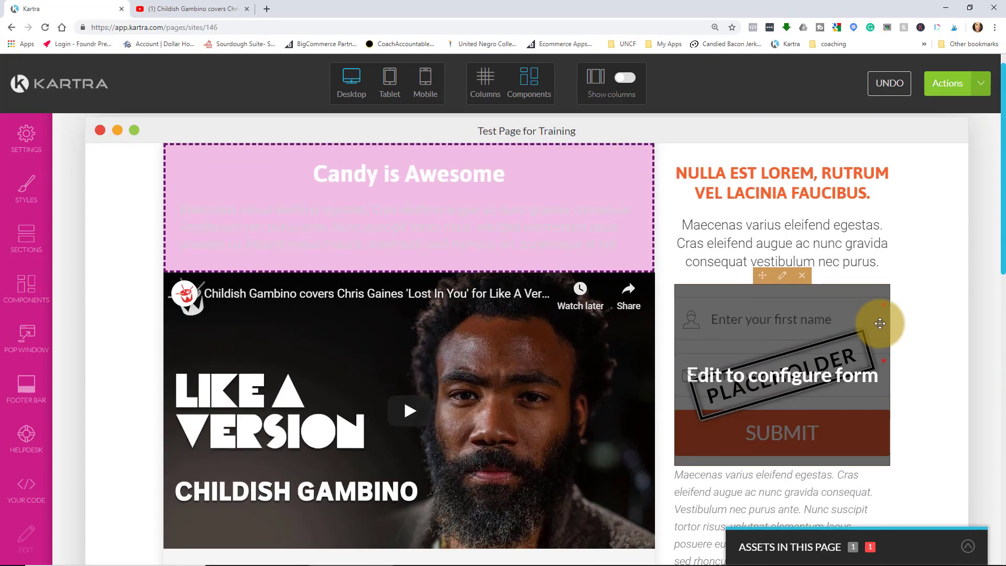
click(786, 279)
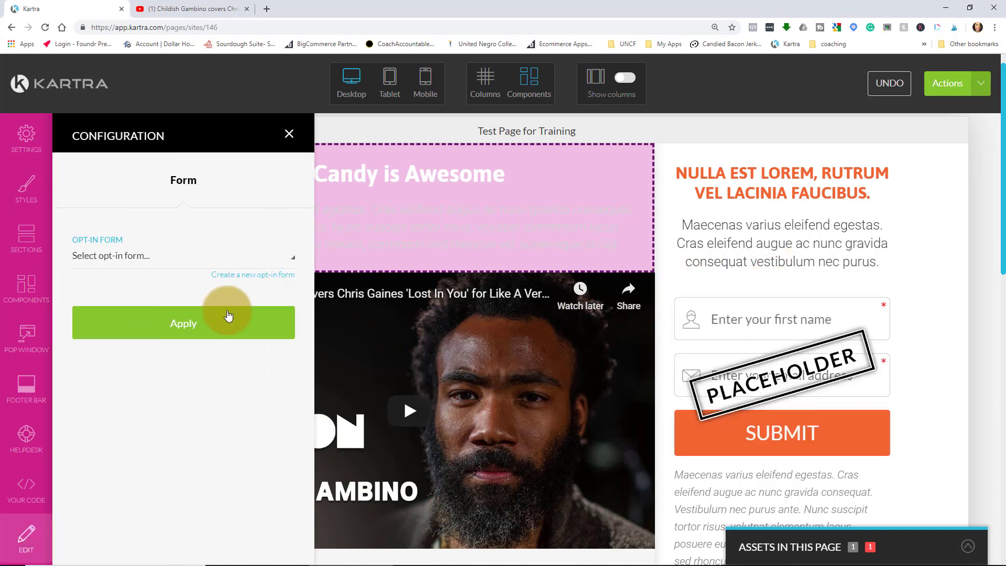
click(162, 264)
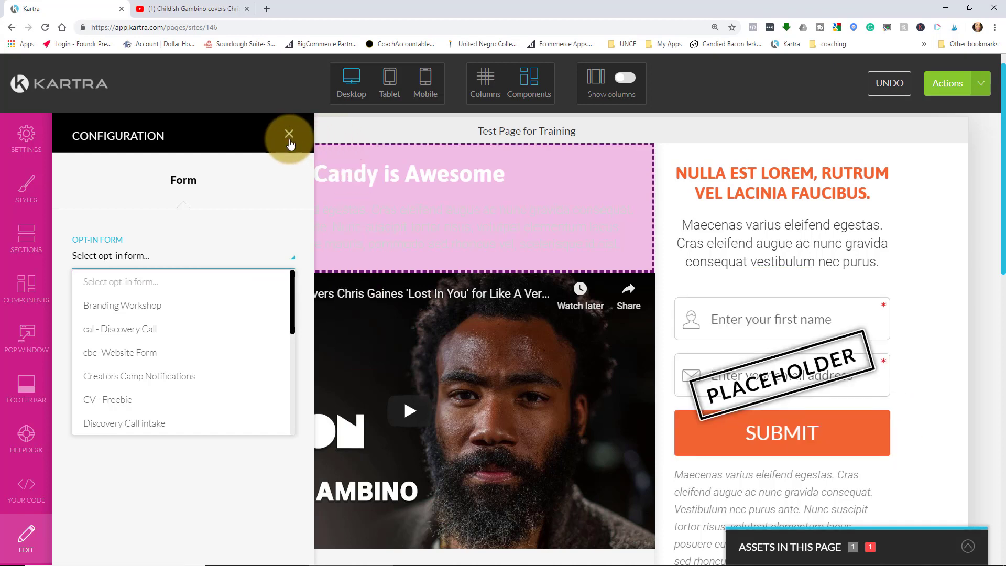
Step: Add the Large Dark Fields opt-in component below the italic paragraph under the existing opt-in form
click(24, 288)
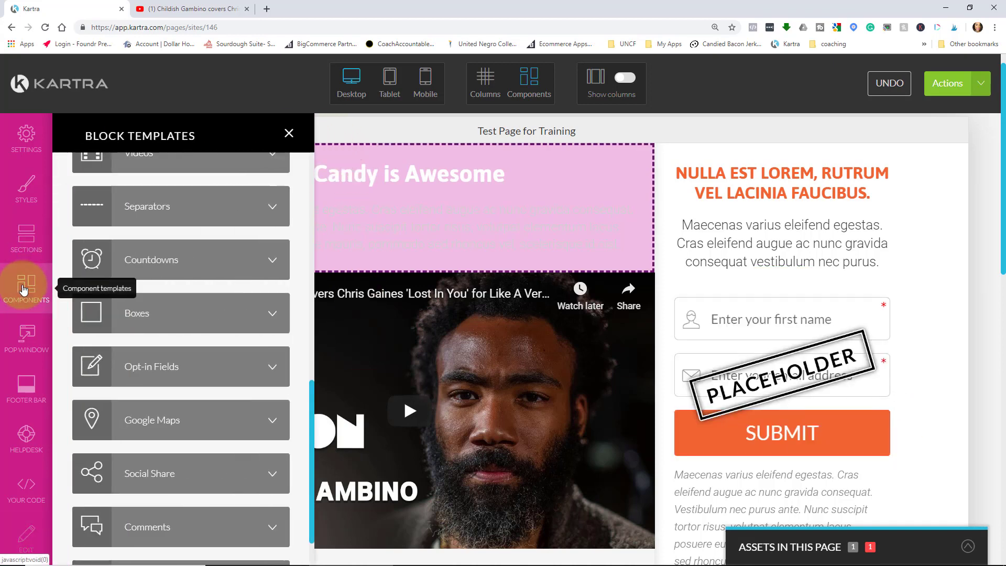
scroll(132, 271, up, 8)
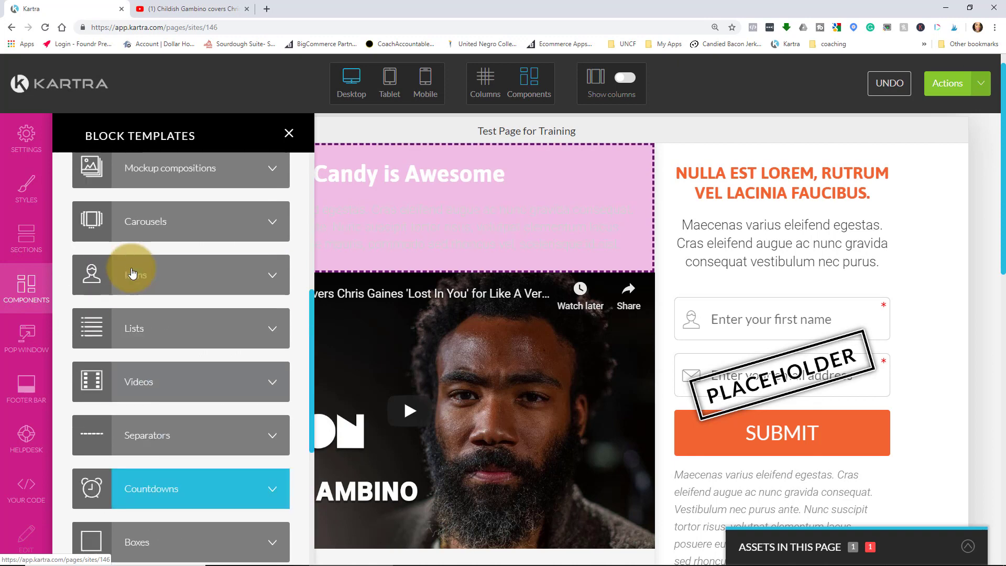
scroll(132, 272, up, 2)
scroll(133, 271, down, 8)
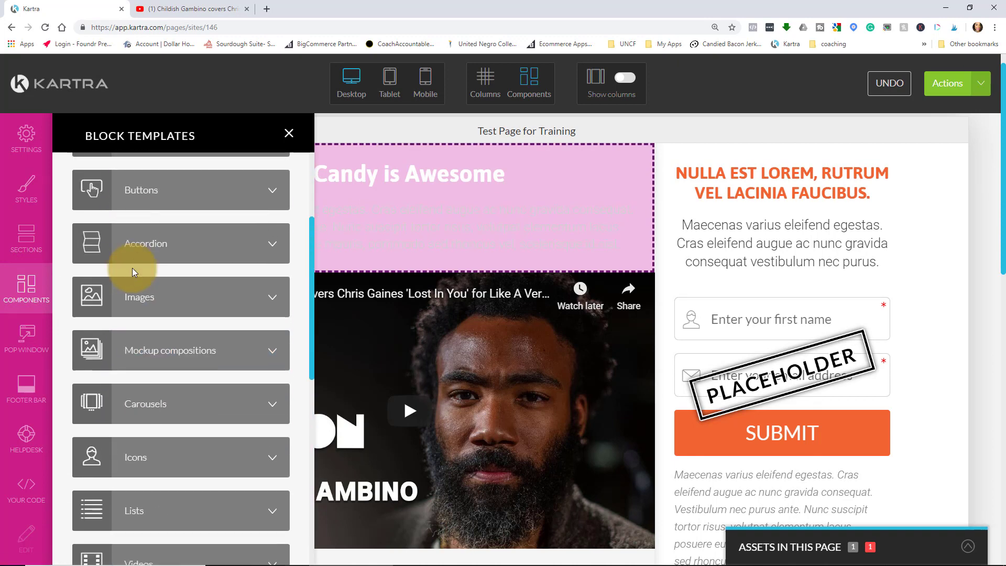
scroll(133, 273, down, 4)
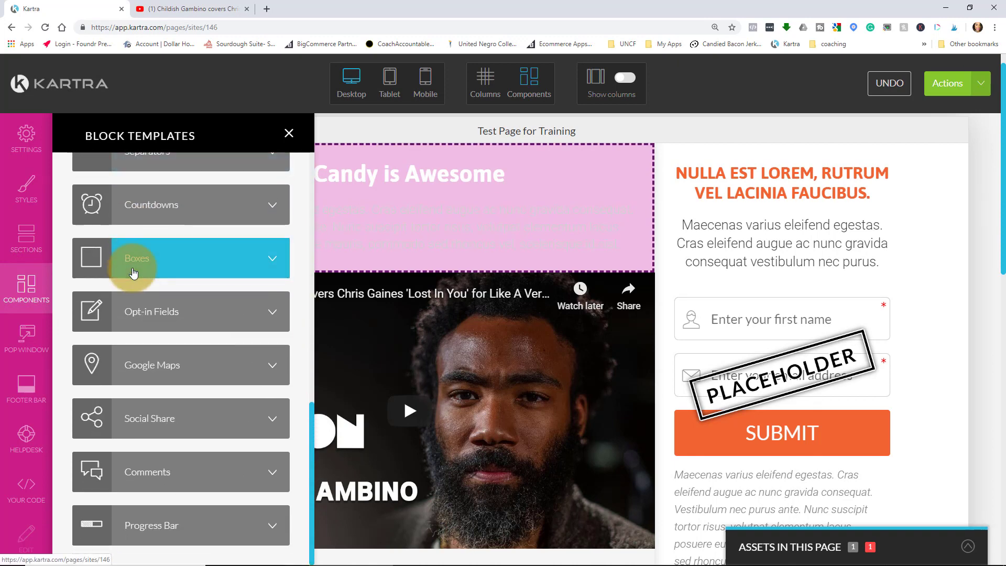
scroll(132, 274, up, 2)
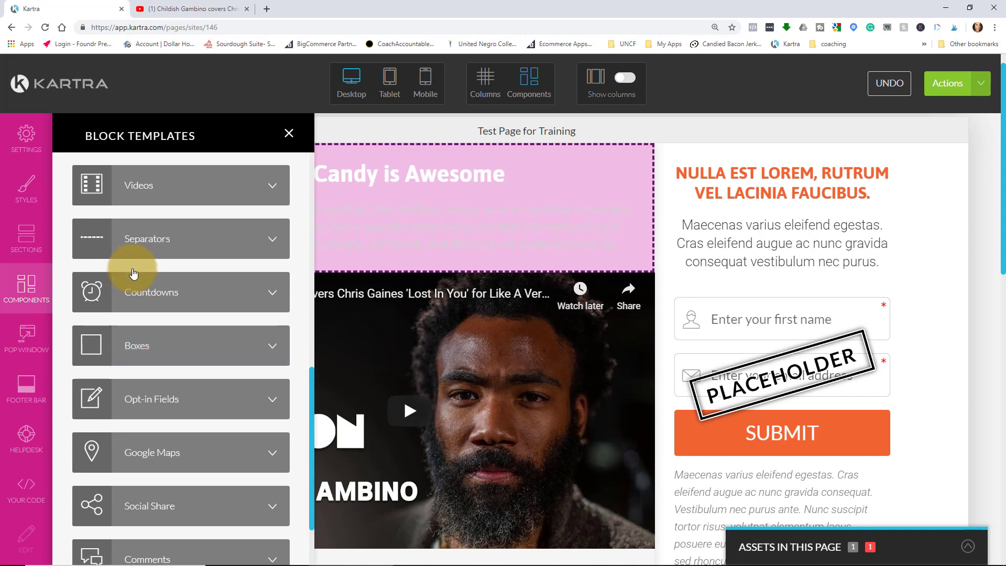
click(272, 406)
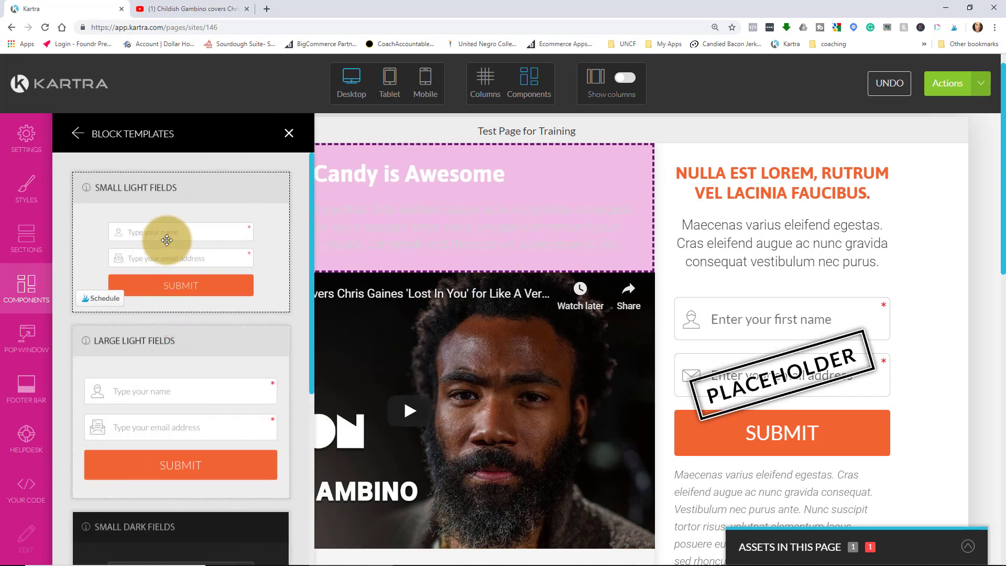
scroll(184, 285, down, 5)
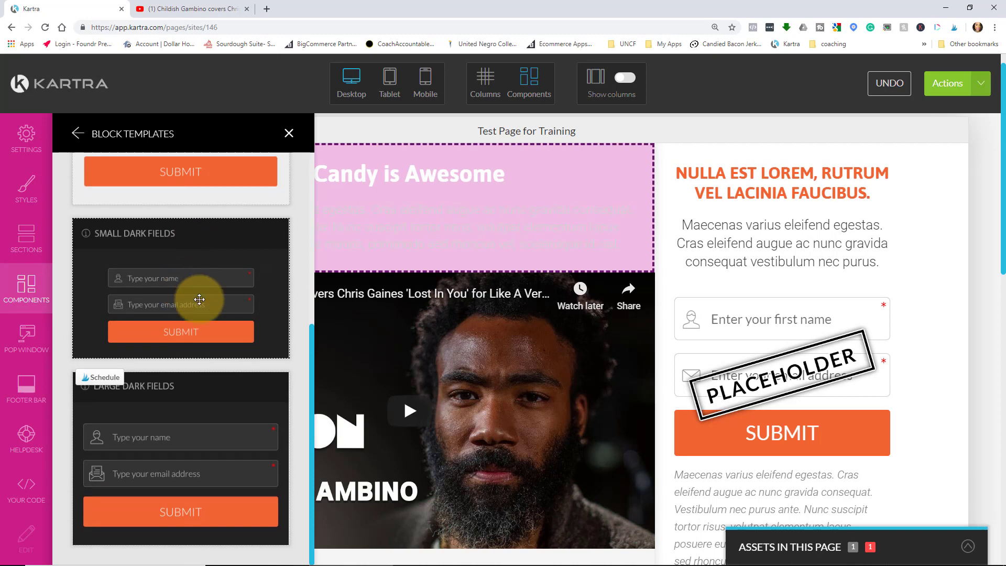
scroll(414, 341, down, 3)
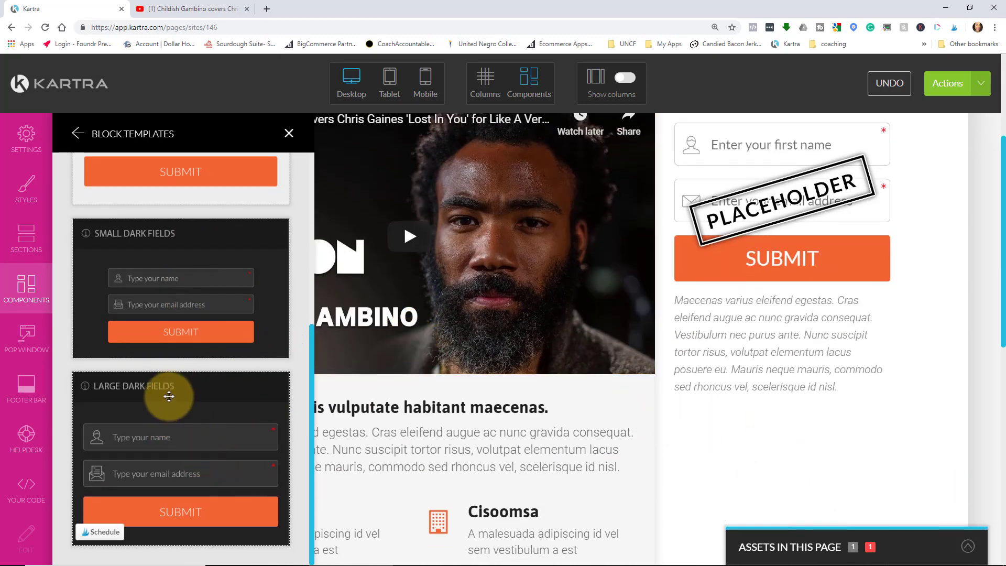
drag(172, 394, 719, 464)
scroll(760, 409, down, 5)
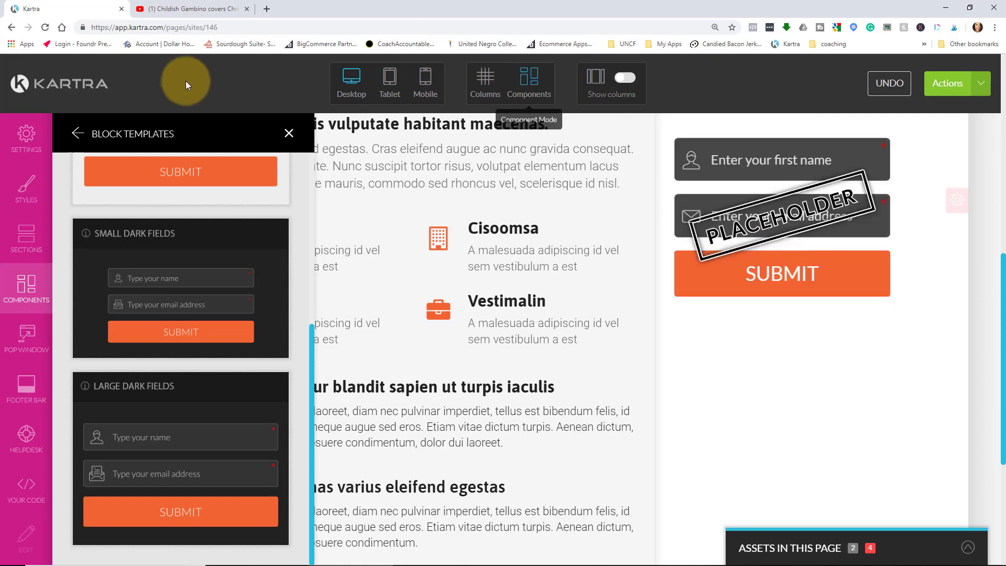
Step: Delete the dark opt-in form below the italic paragraph
click(289, 135)
scroll(656, 258, up, 5)
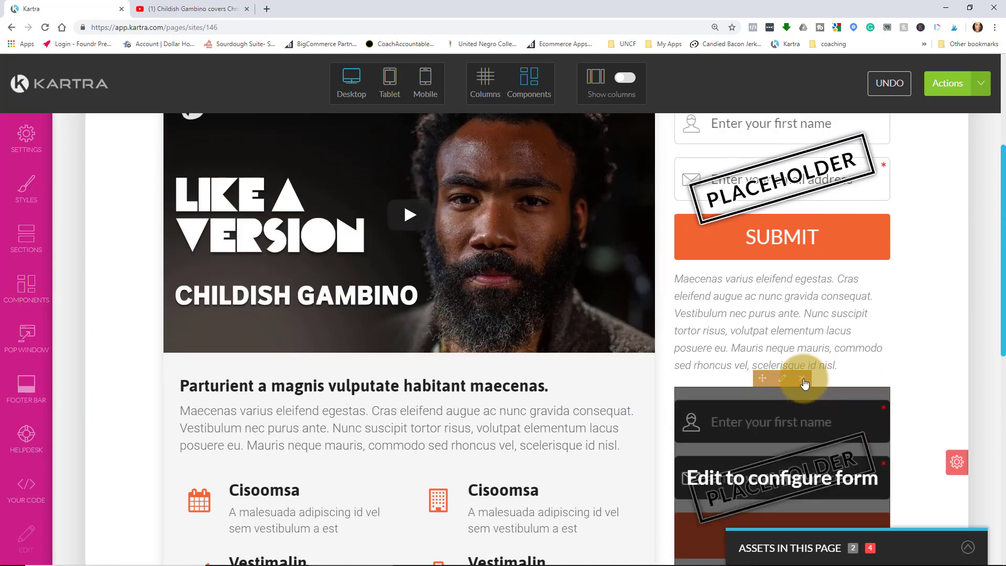
click(820, 378)
scroll(854, 322, up, 3)
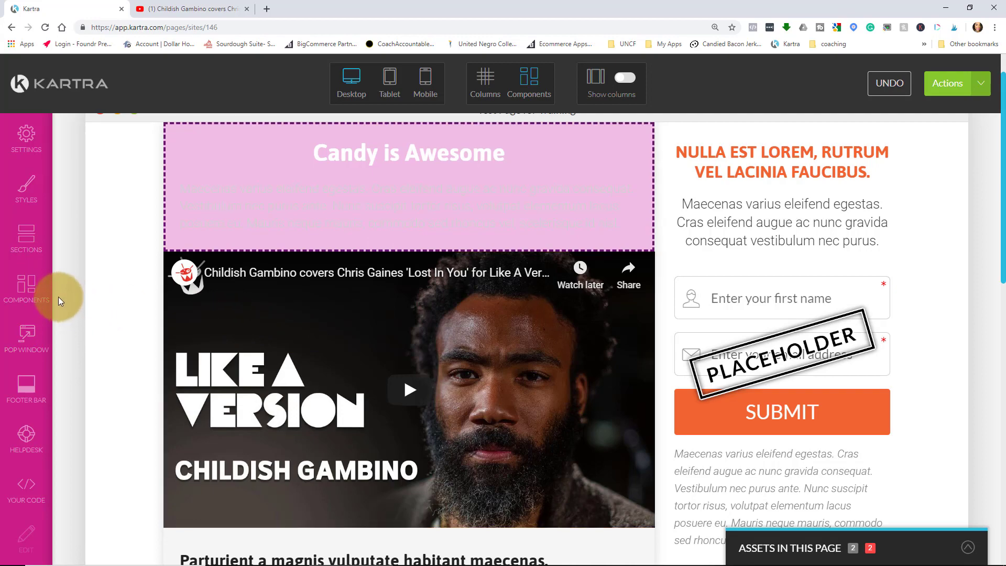
scroll(258, 342, down, 10)
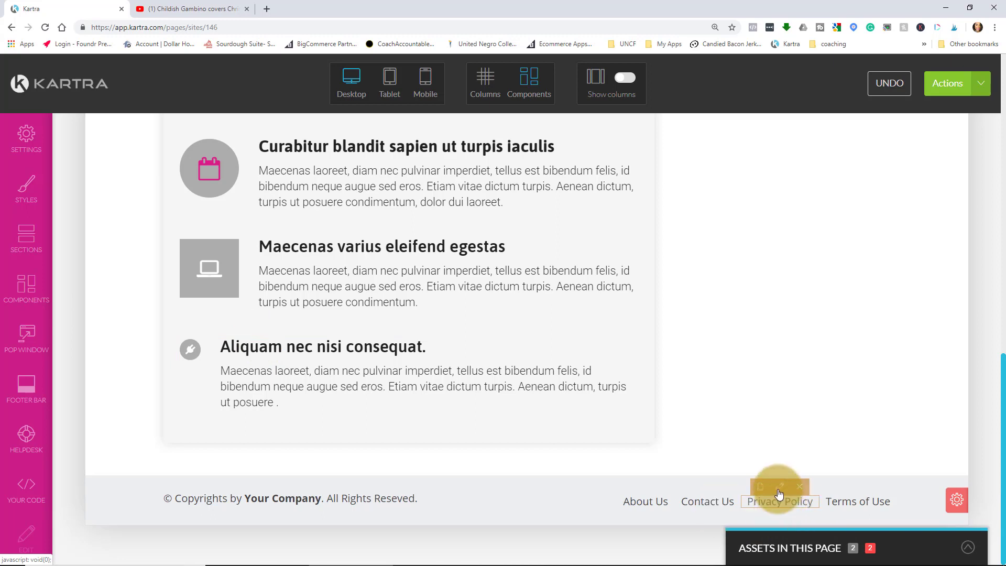
click(781, 488)
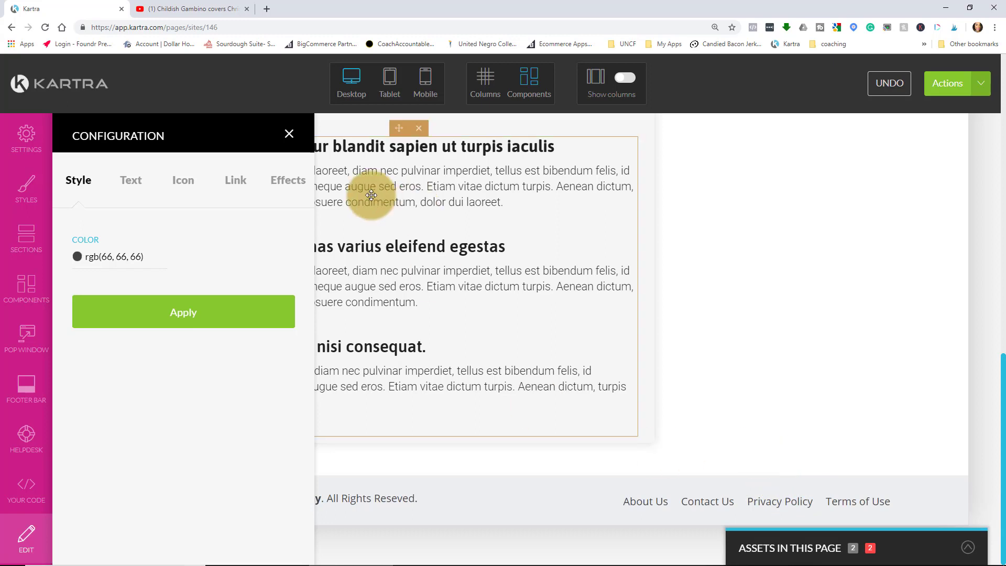
click(234, 181)
scroll(168, 398, down, 1)
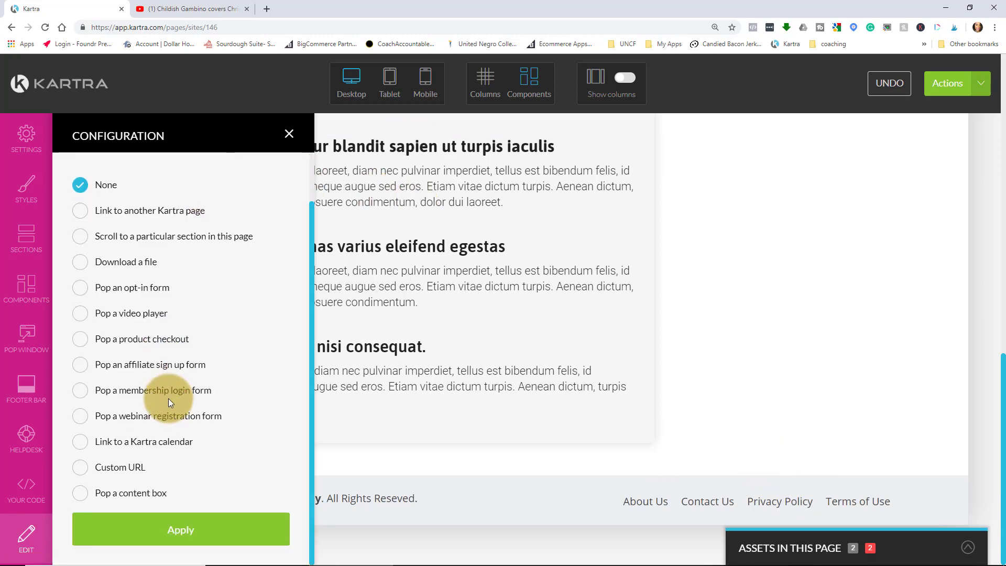
click(83, 470)
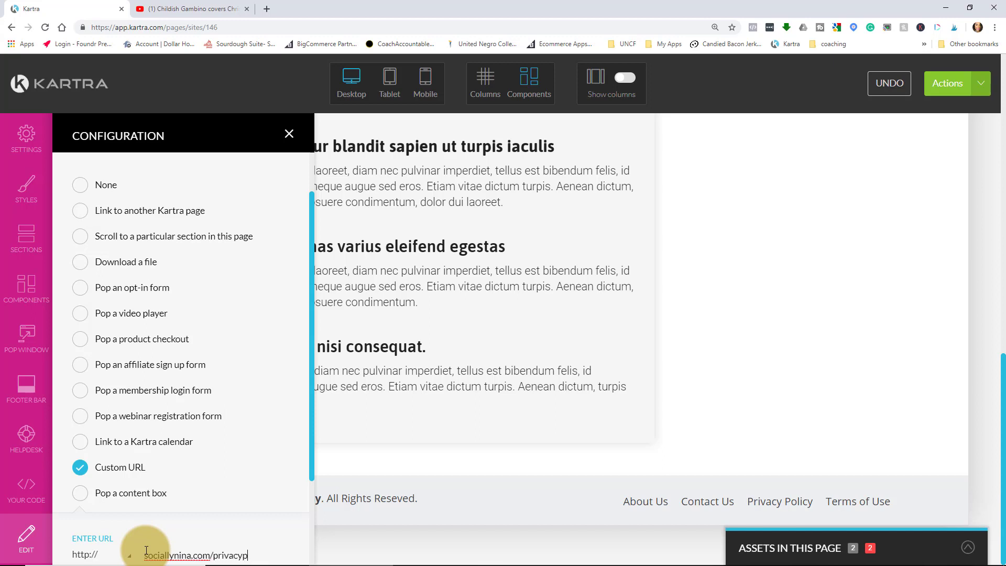
scroll(117, 507, down, 2)
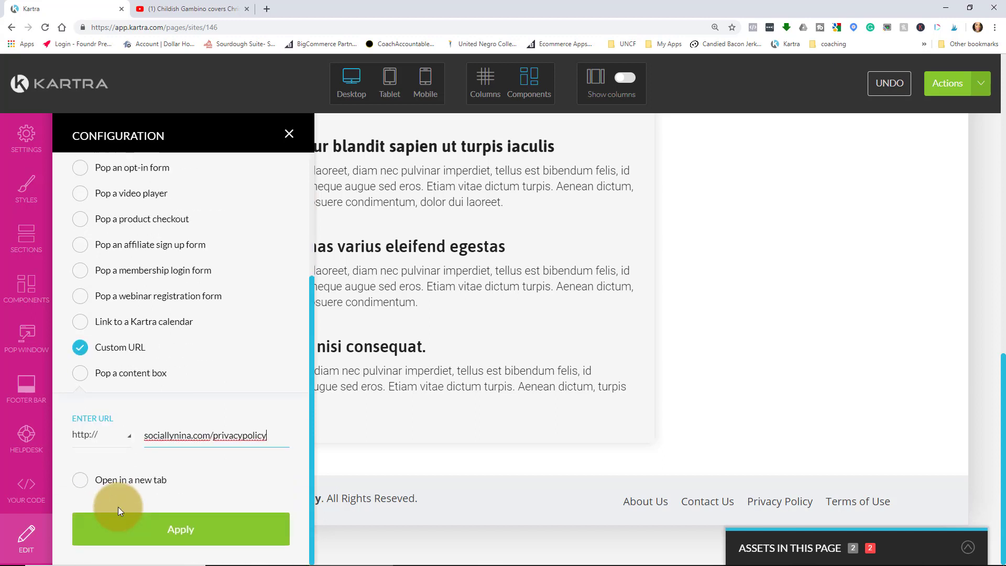
click(80, 485)
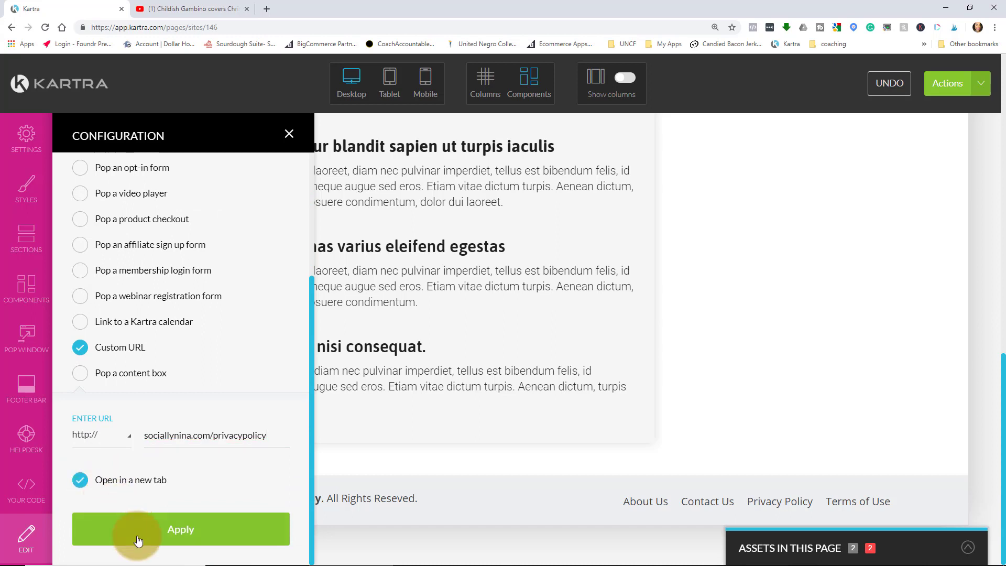
click(136, 533)
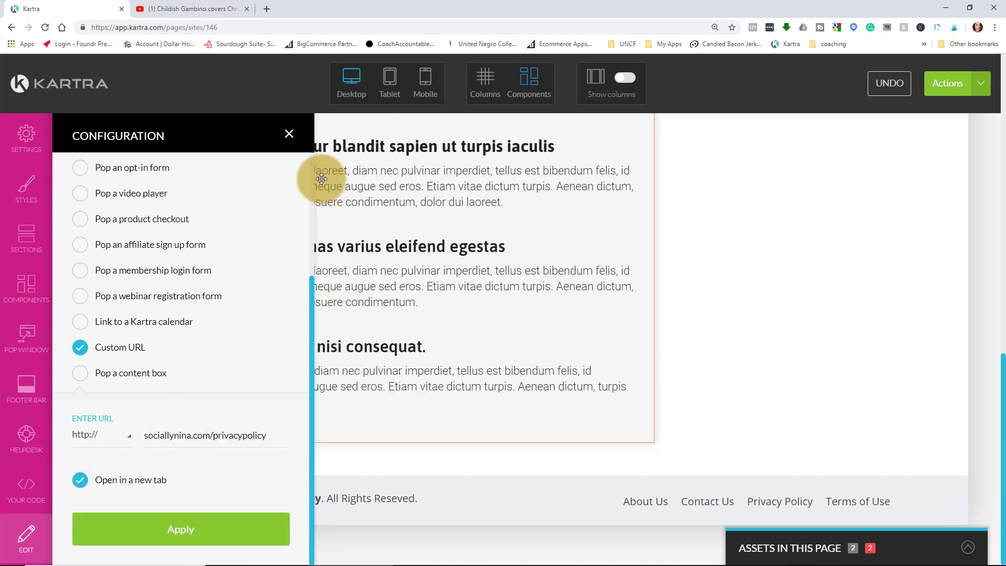
click(290, 135)
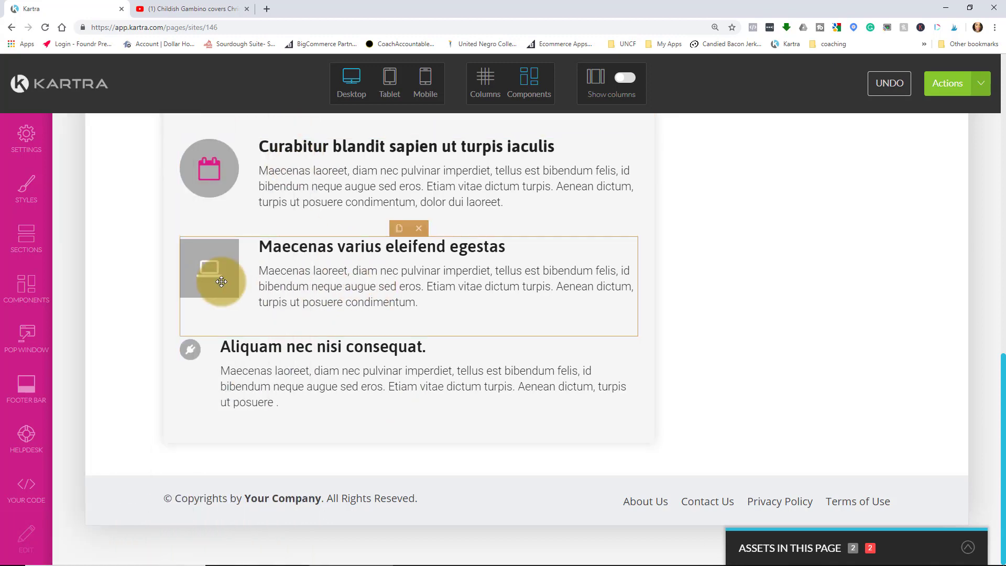
Step: Add the green "FREE DOWNLOAD!" alert bar at the bottom of the page
scroll(221, 281, up, 5)
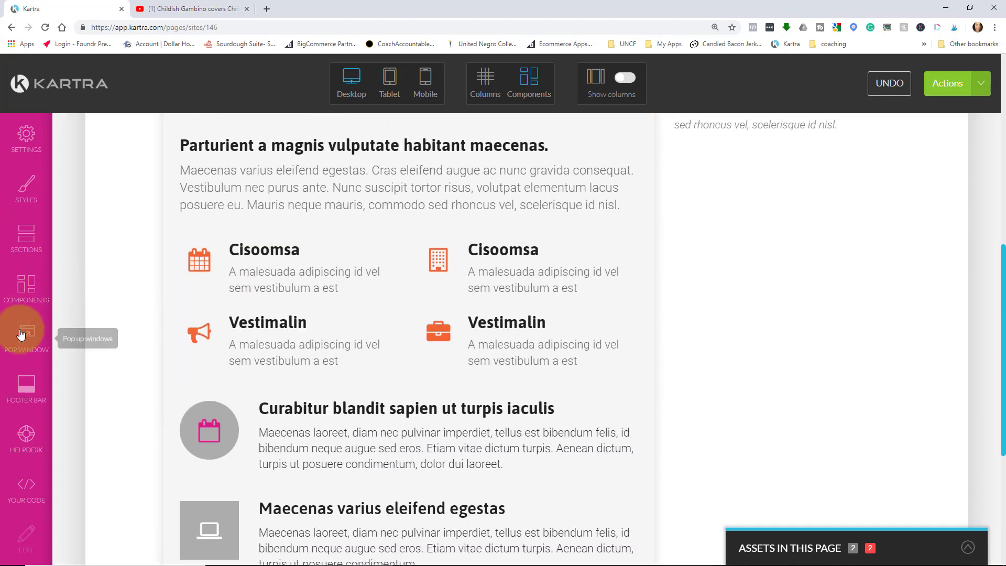
click(24, 388)
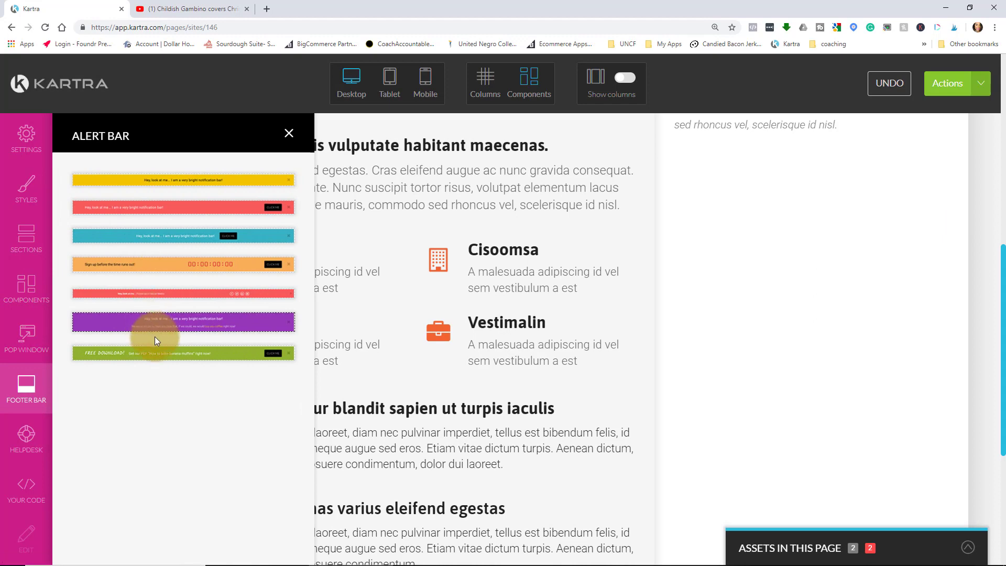
scroll(404, 341, down, 5)
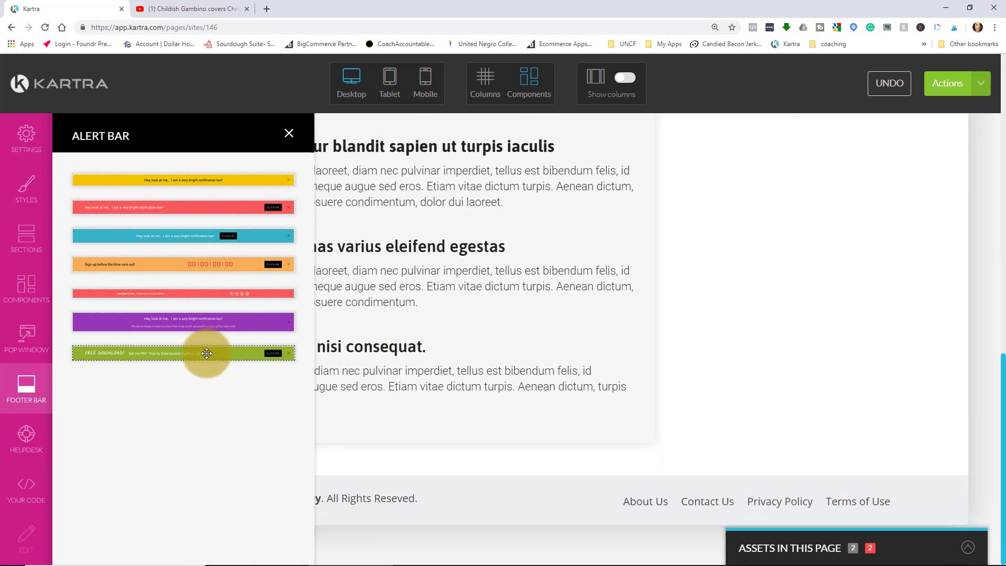
drag(212, 361, 454, 489)
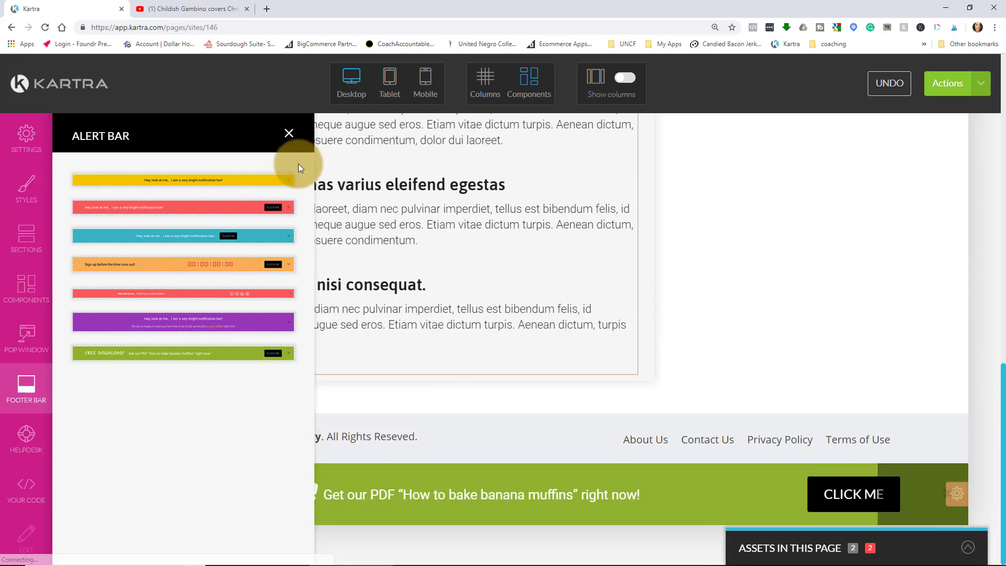
click(288, 134)
Step: Check the green "FREE DOWNLOAD!" bar against the page content and delete its block
scroll(376, 300, up, 15)
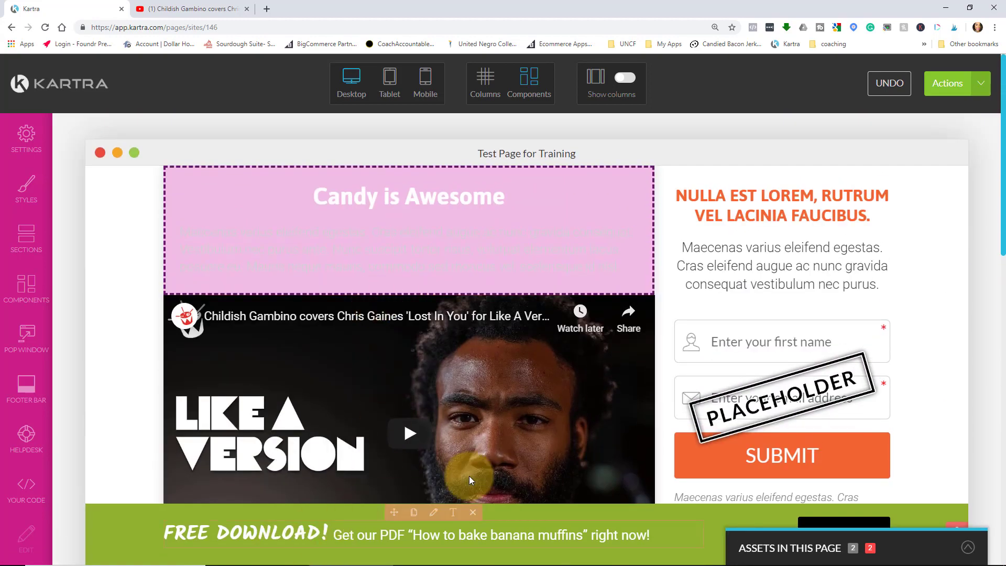
scroll(543, 456, down, 6)
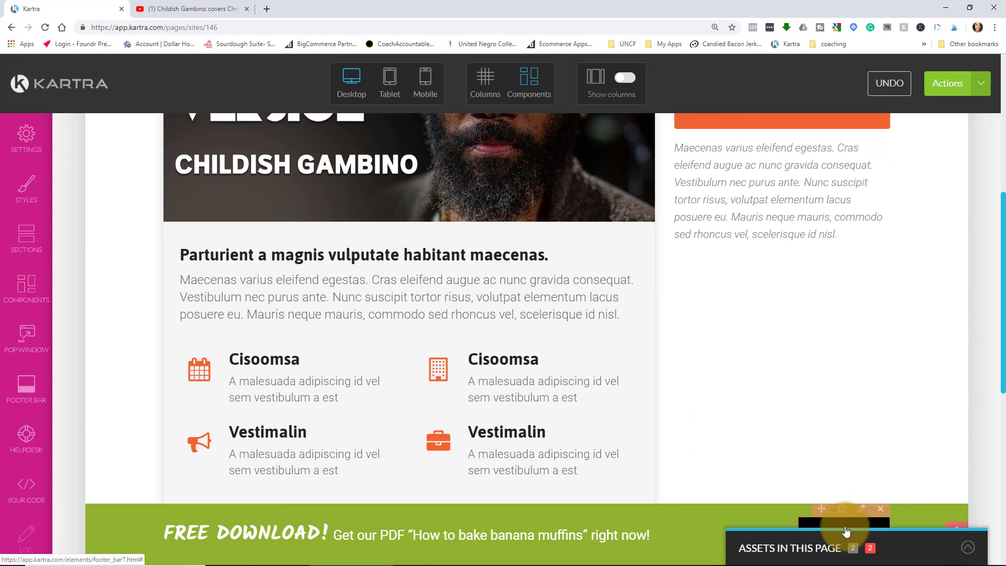
scroll(846, 519, down, 3)
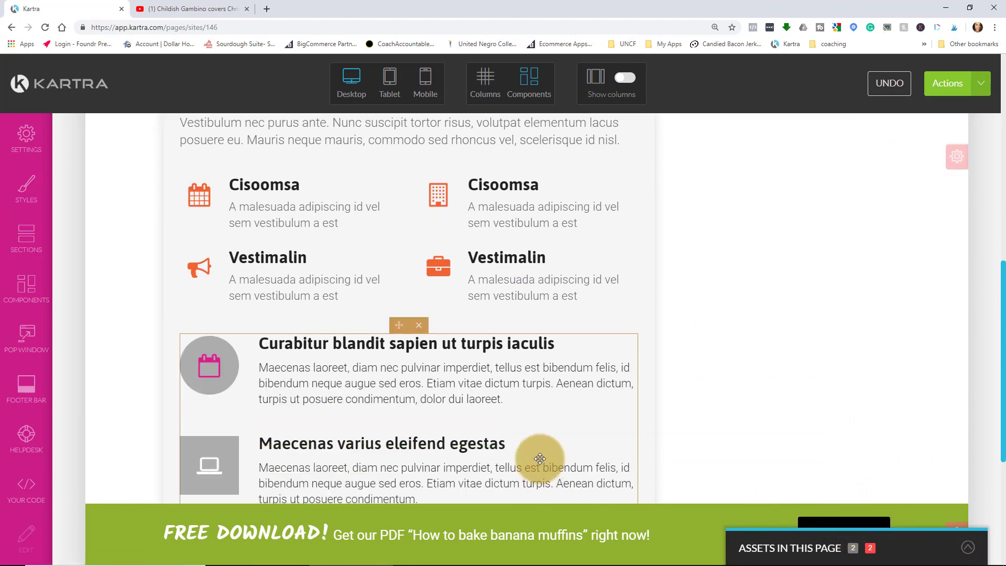
scroll(558, 438, down, 2)
scroll(561, 434, down, 3)
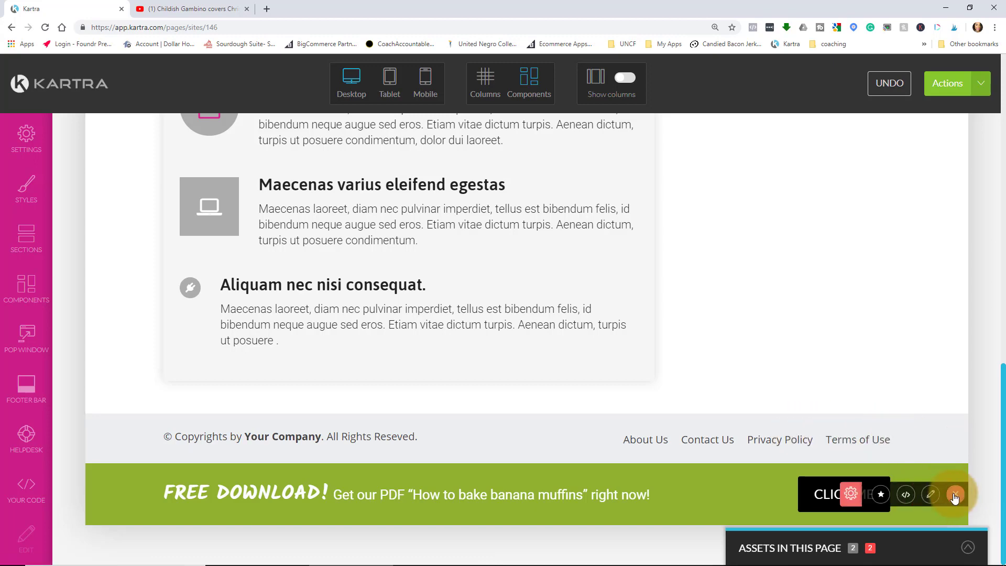
click(956, 495)
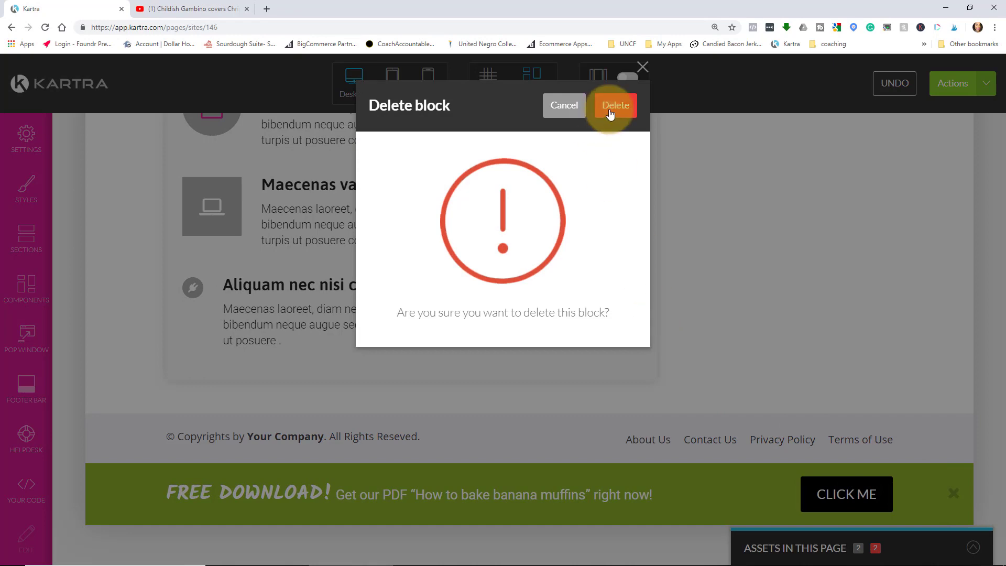
click(611, 112)
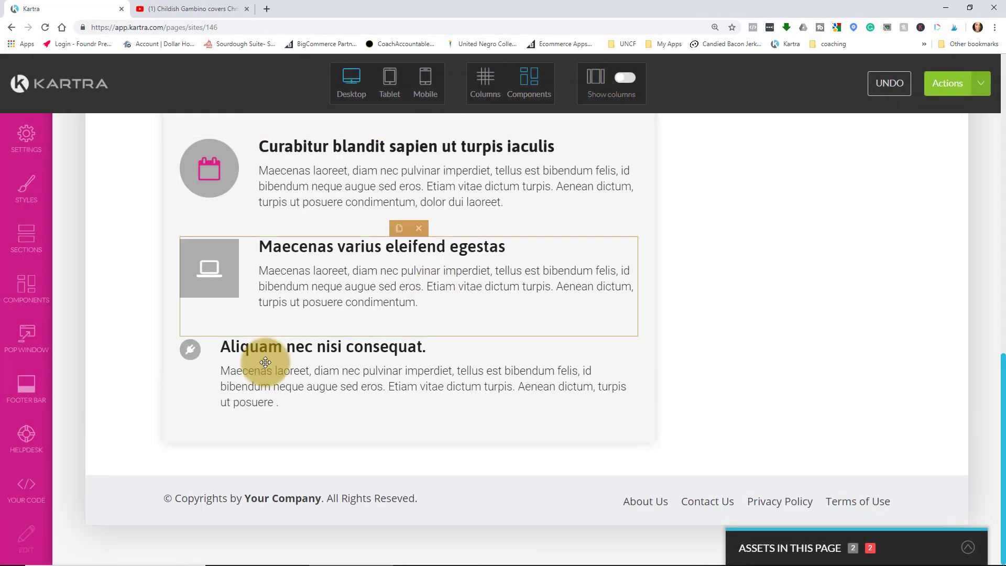
Step: Enable the helpdesk icon display, using Kartra Helpdesk with Support Desk as the helpdesk
click(23, 444)
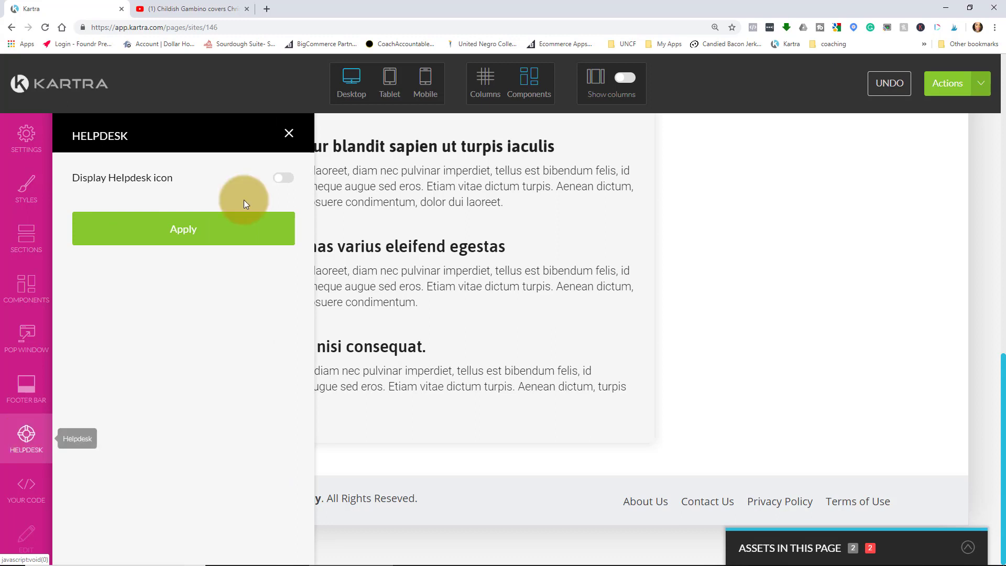
click(285, 181)
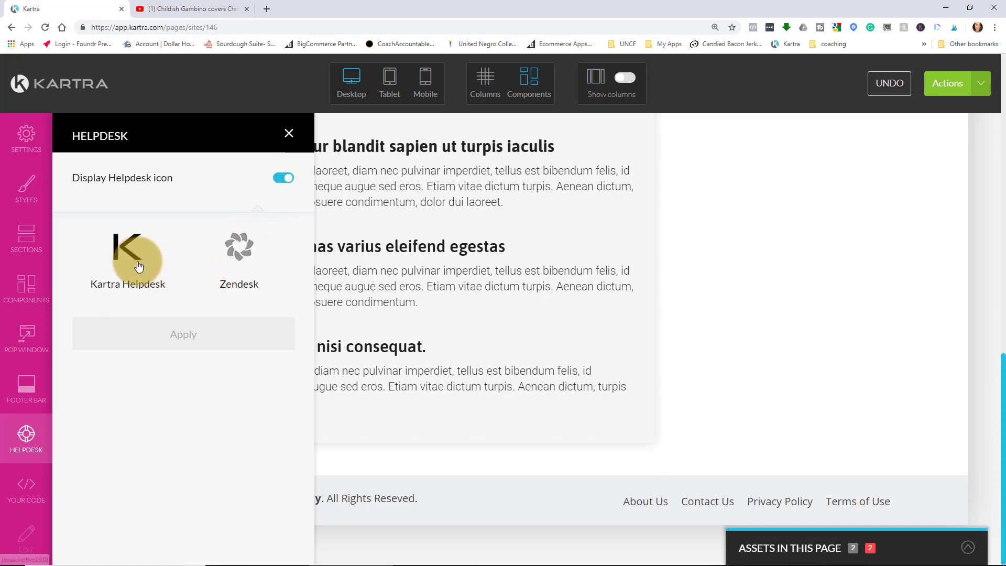
click(137, 264)
click(168, 354)
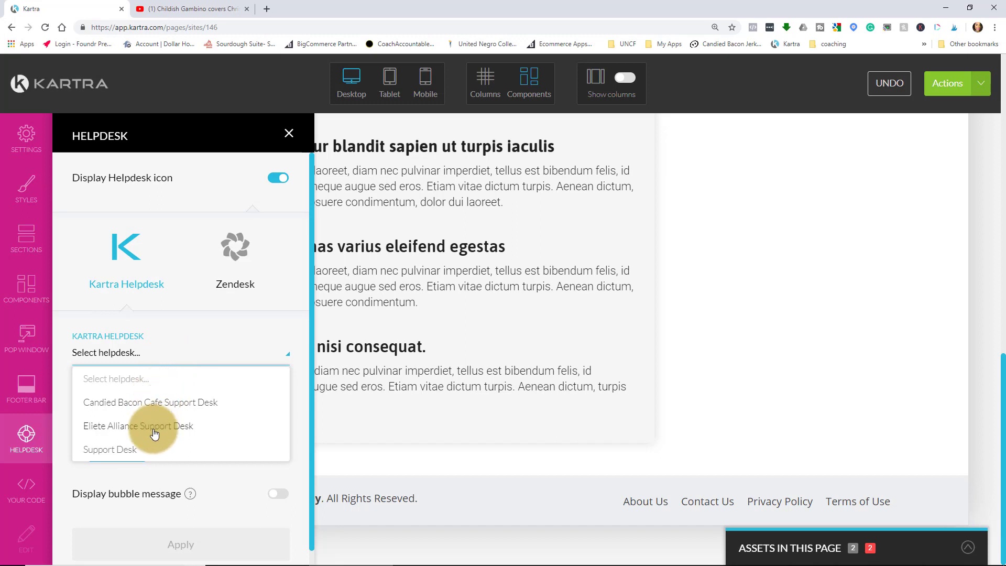
click(140, 452)
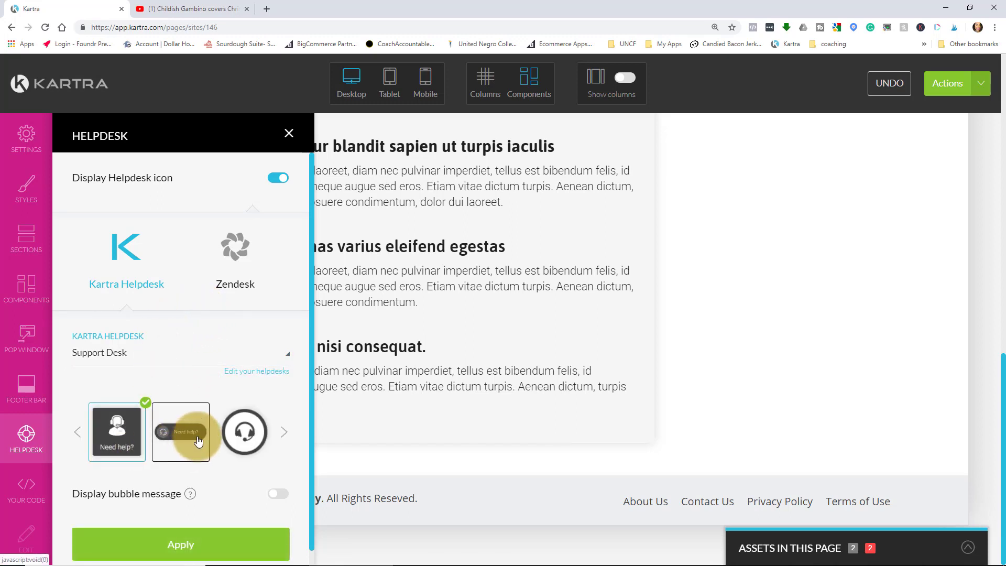
Step: Choose the round headset icon for the helpdesk and enable its bubble message
click(247, 436)
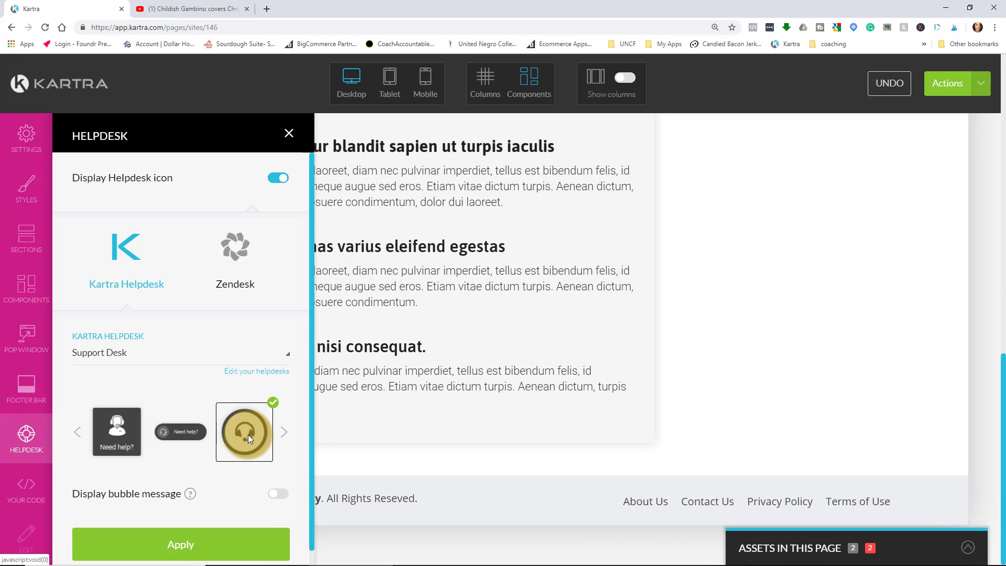
click(277, 494)
scroll(272, 484, down, 3)
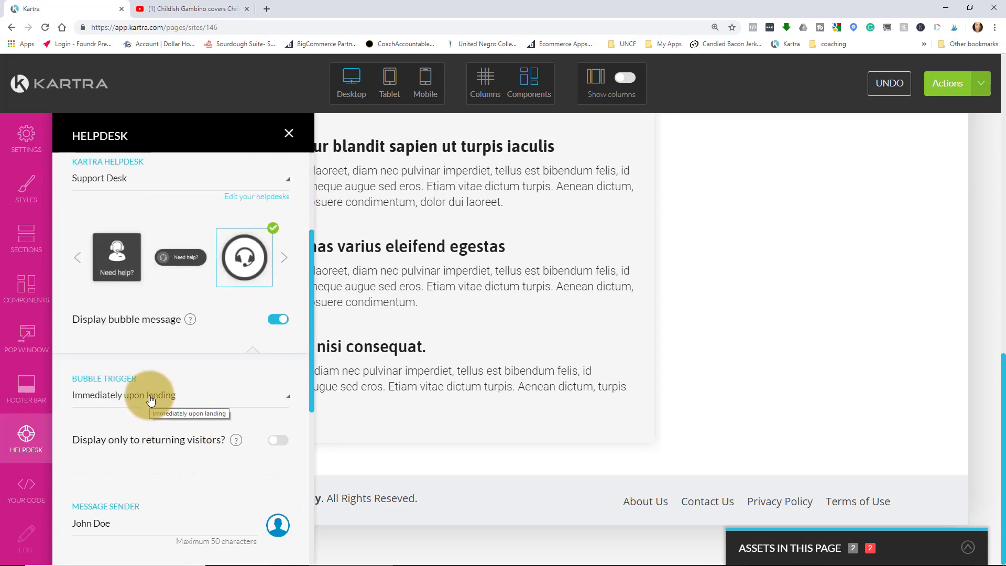
Step: Set the helpdesk bubble trigger to delay a few seconds
click(230, 405)
click(231, 406)
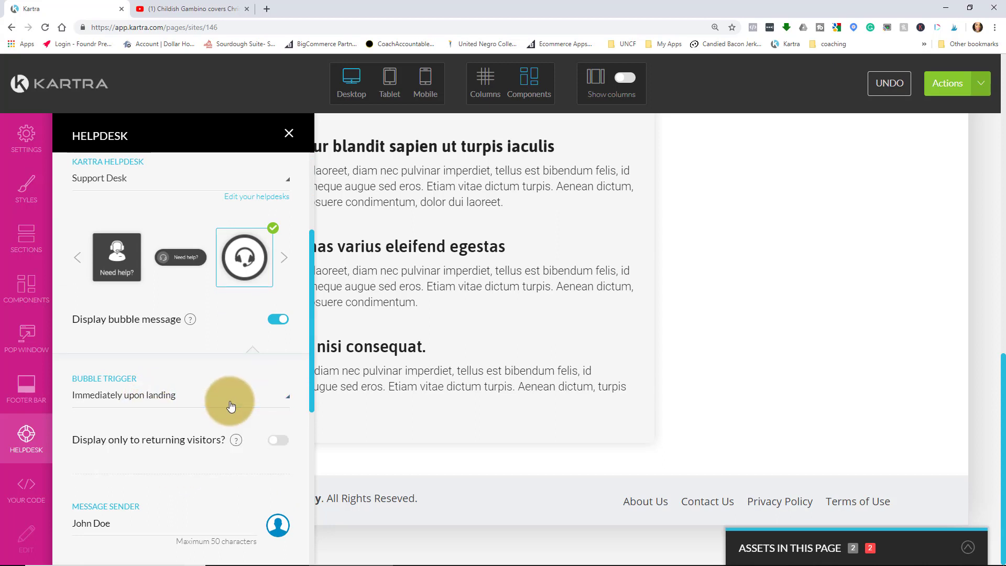
click(231, 406)
click(140, 452)
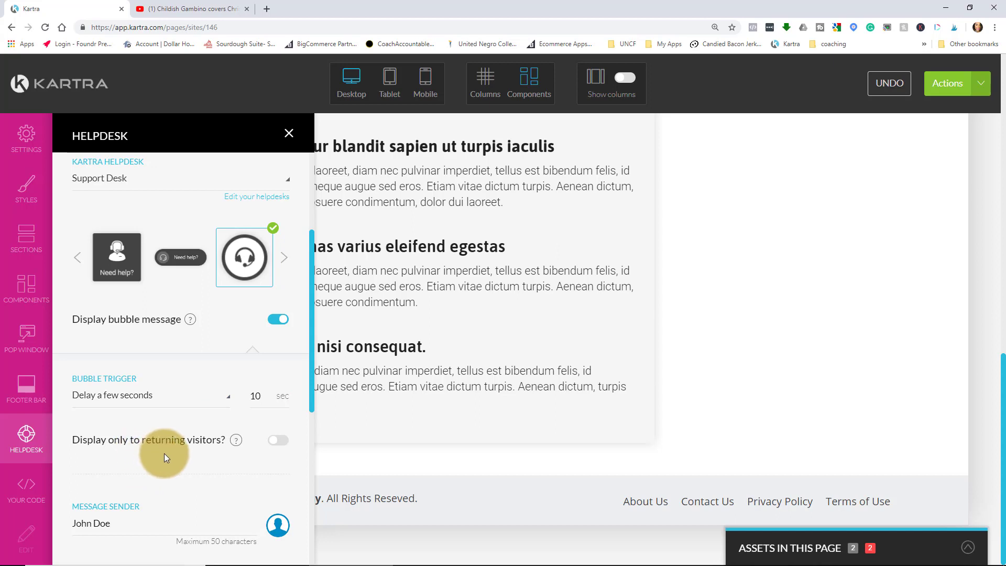
scroll(164, 454, down, 2)
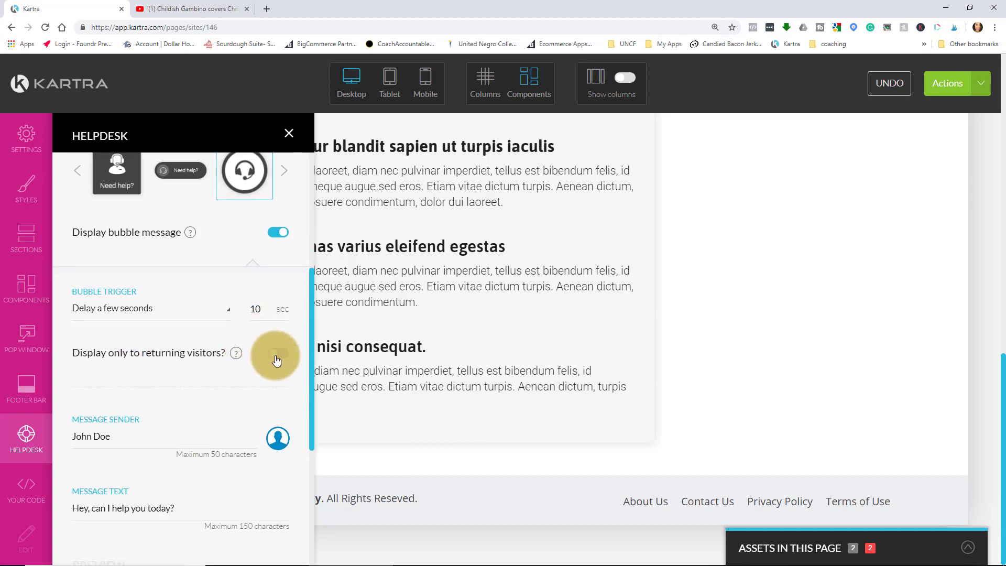
Step: Check the bubble's sender and message text, then apply the helpdesk settings and close them
scroll(263, 369, down, 4)
click(194, 336)
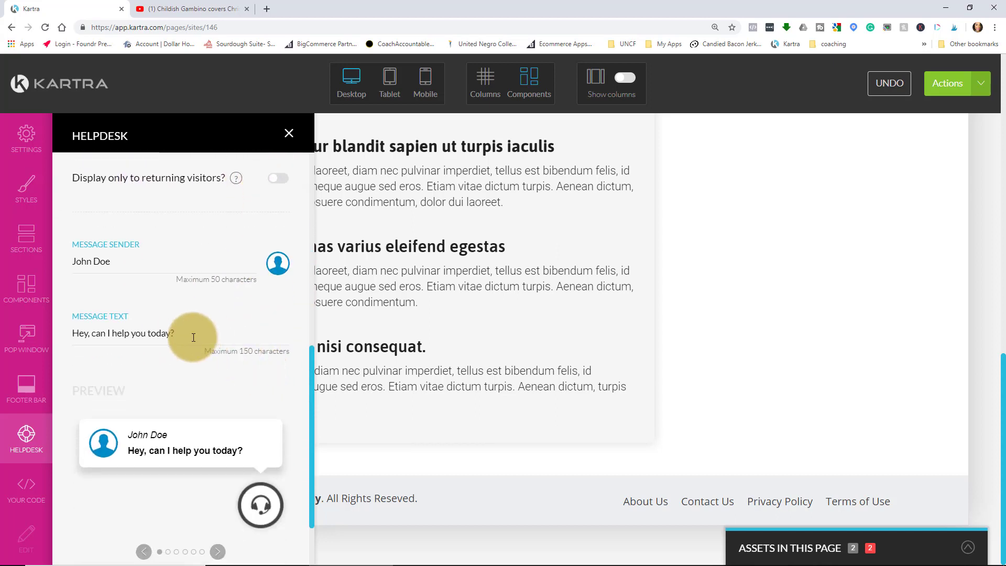
click(130, 265)
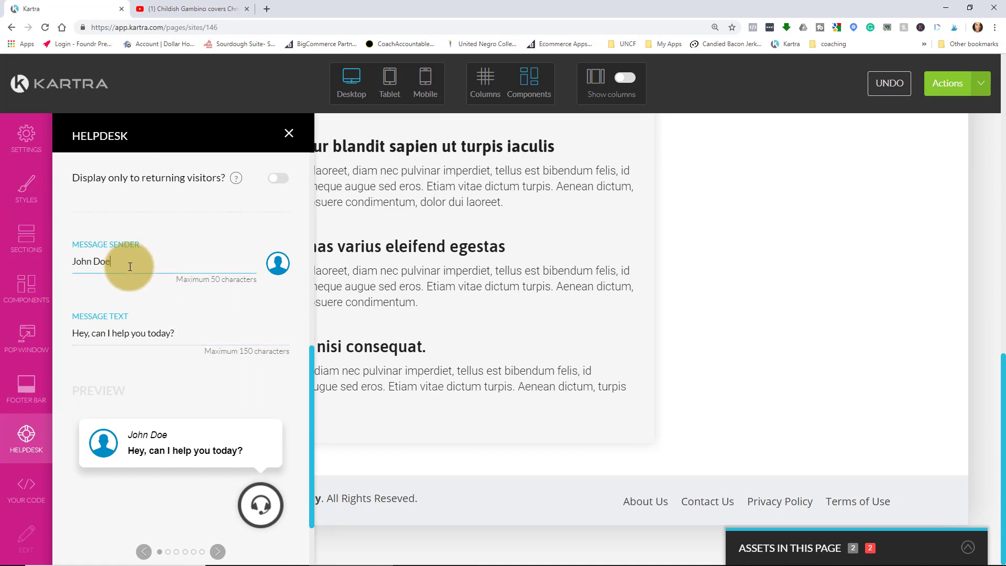
scroll(157, 307, down, 2)
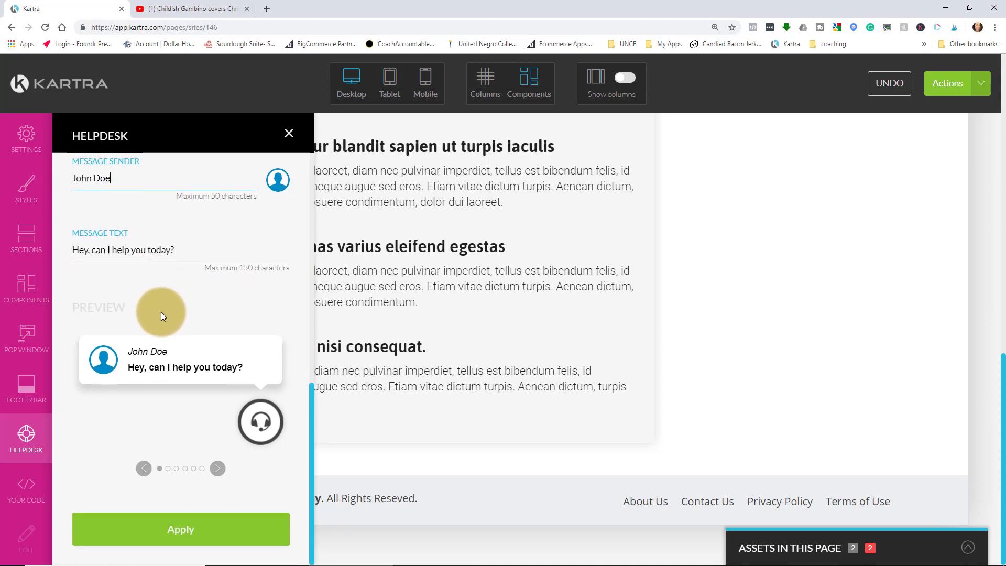
click(176, 524)
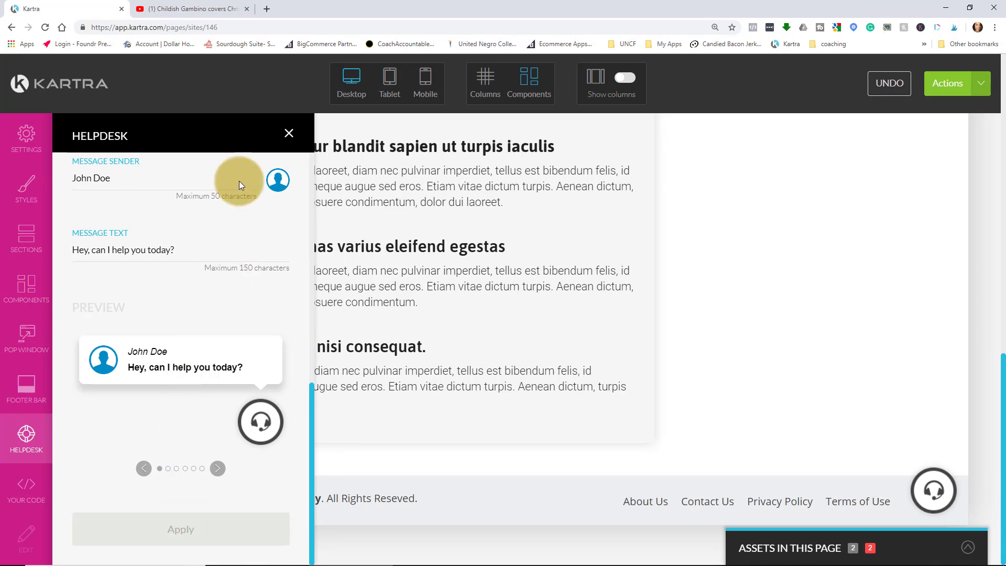
click(290, 134)
Step: Look over the whole page from header to footer with the helpdesk icon in place
scroll(701, 468, up, 5)
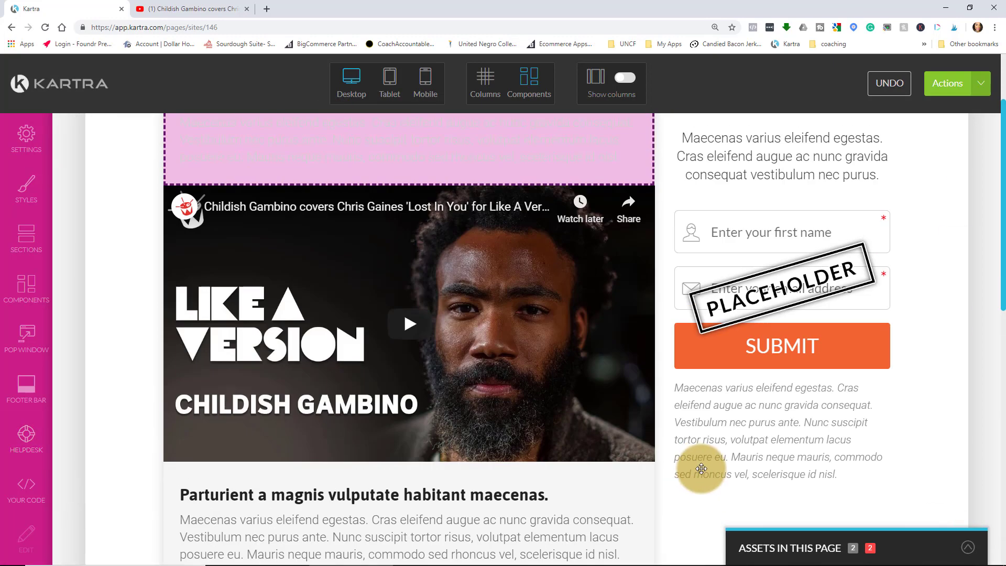
scroll(666, 444, up, 2)
scroll(664, 443, down, 8)
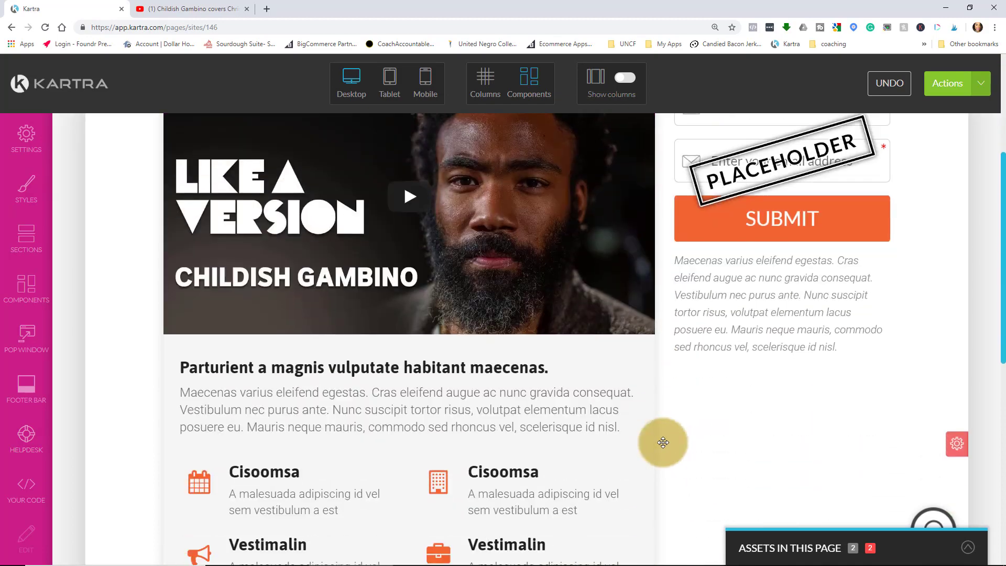
scroll(330, 325, up, 8)
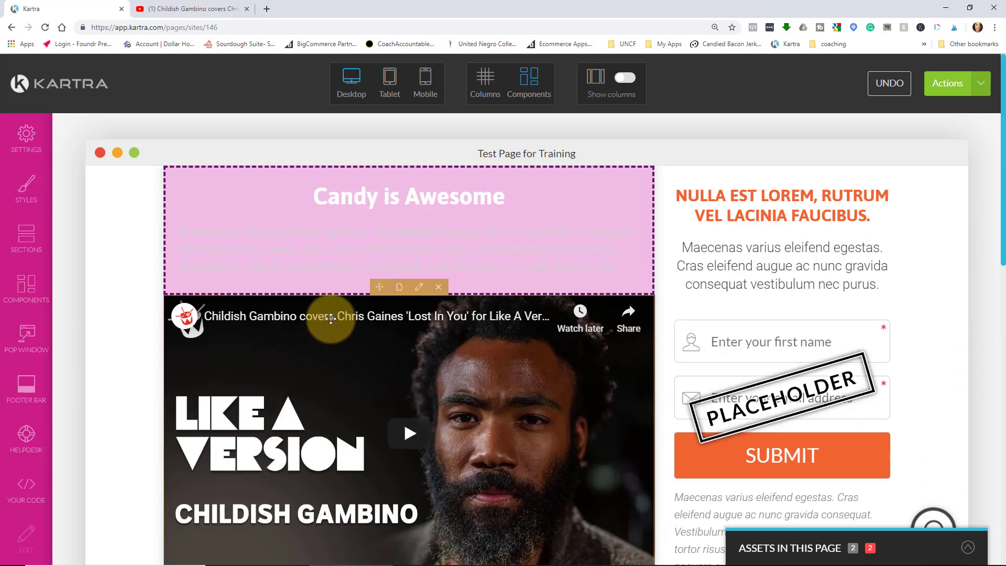
scroll(398, 420, down, 2)
scroll(414, 418, down, 10)
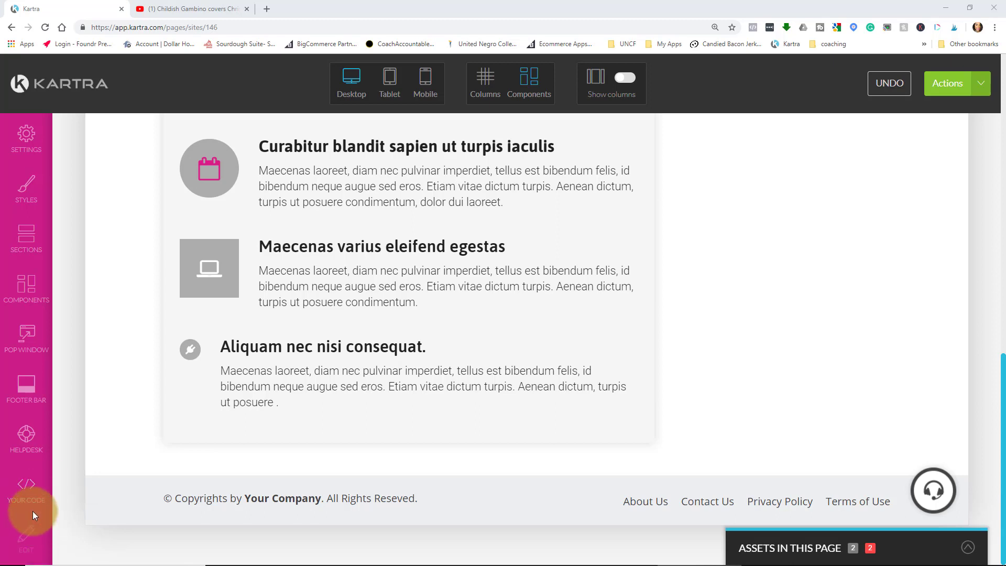
scroll(136, 466, up, 1)
Step: Add a full-width custom code section at the top of the page, above the "Candy is Awesome" block
drag(23, 483, 162, 284)
click(24, 490)
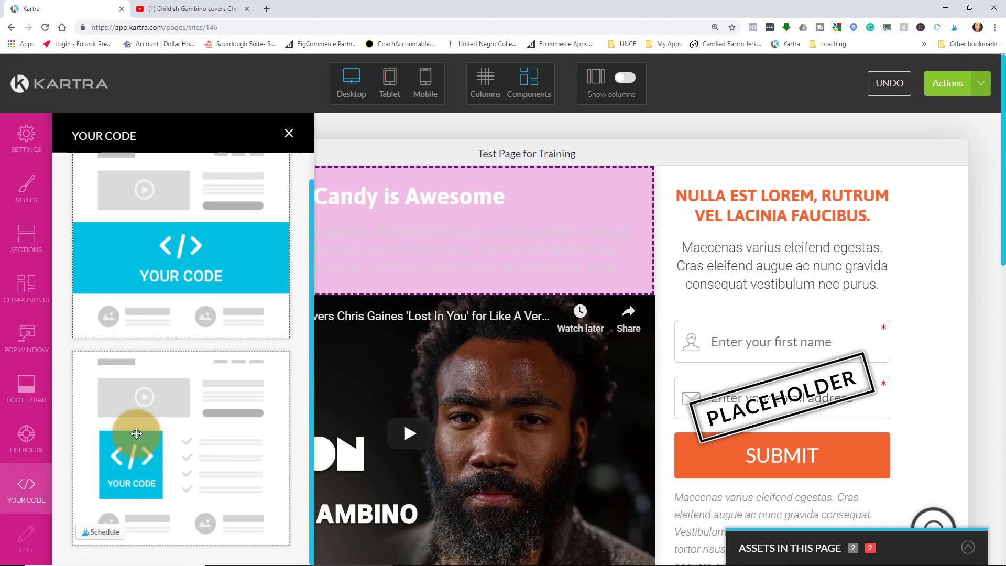
drag(254, 263, 730, 231)
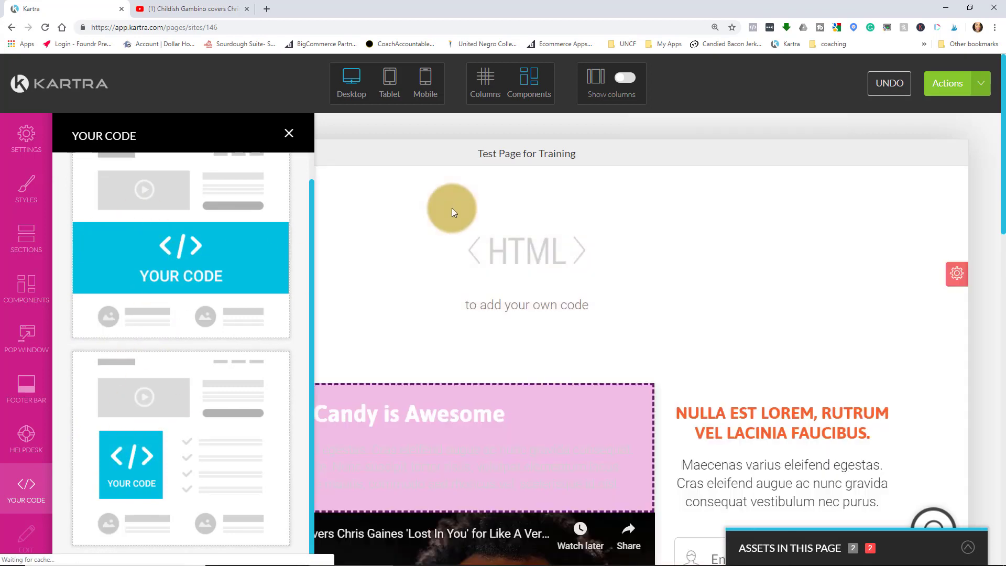
click(288, 135)
Step: Enter "testing code goes here" inside the data-embed div in the HTML component's source code
mouse_move(699, 279)
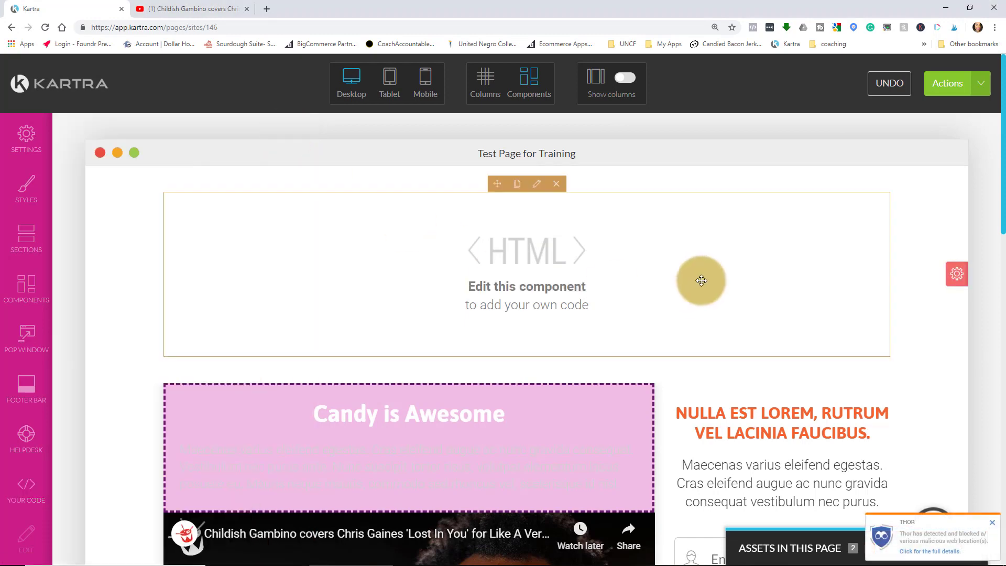
click(538, 188)
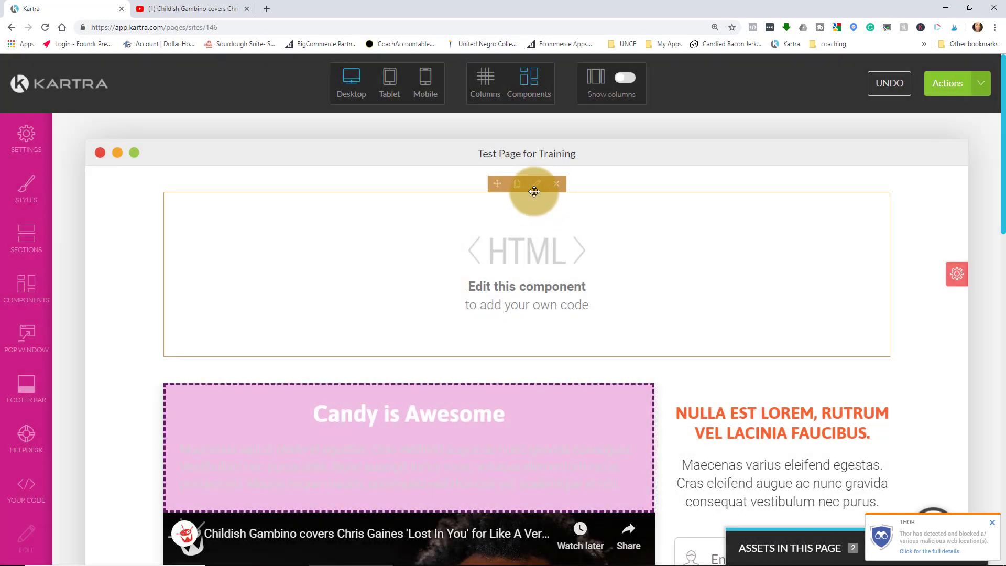
click(534, 190)
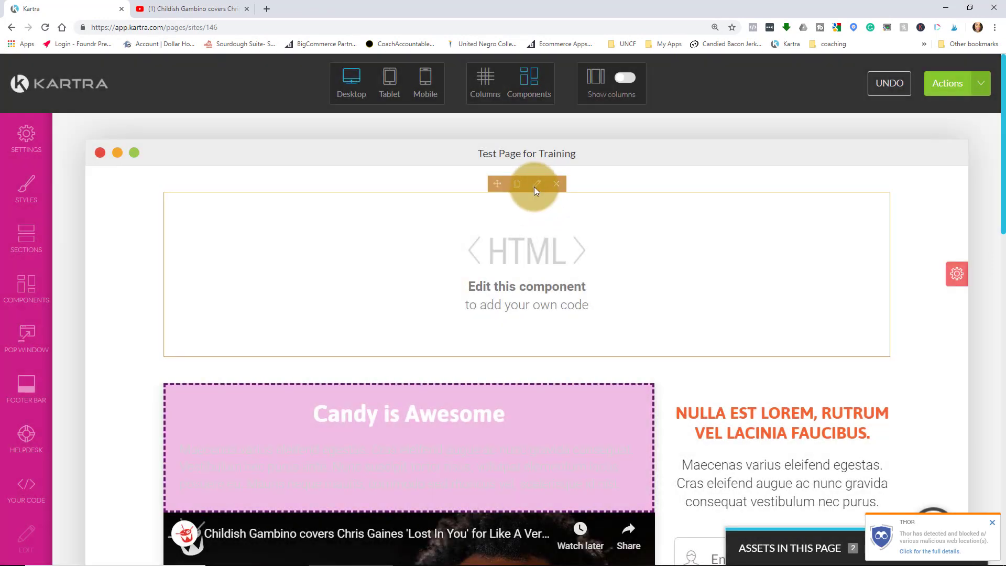
click(292, 190)
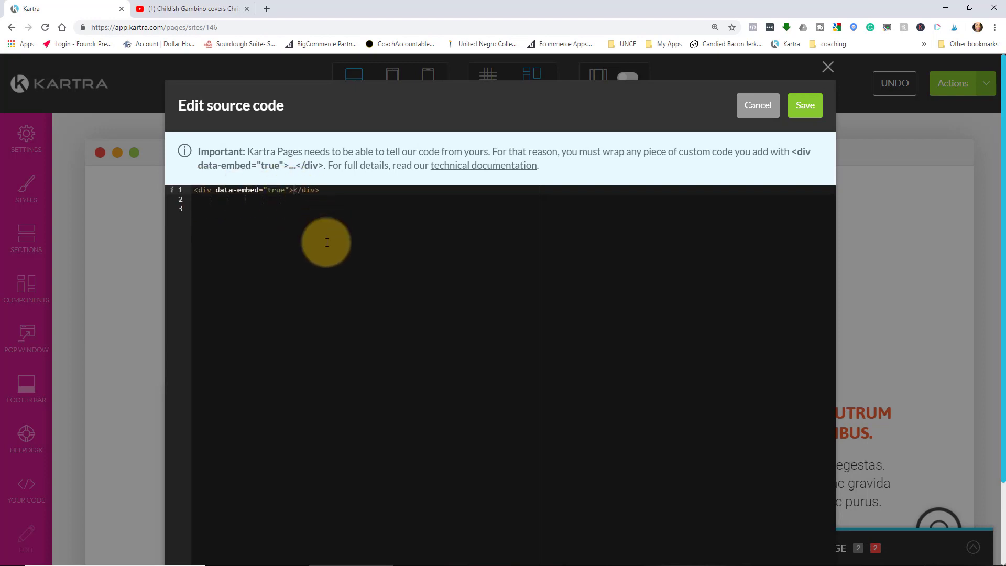
click(294, 190)
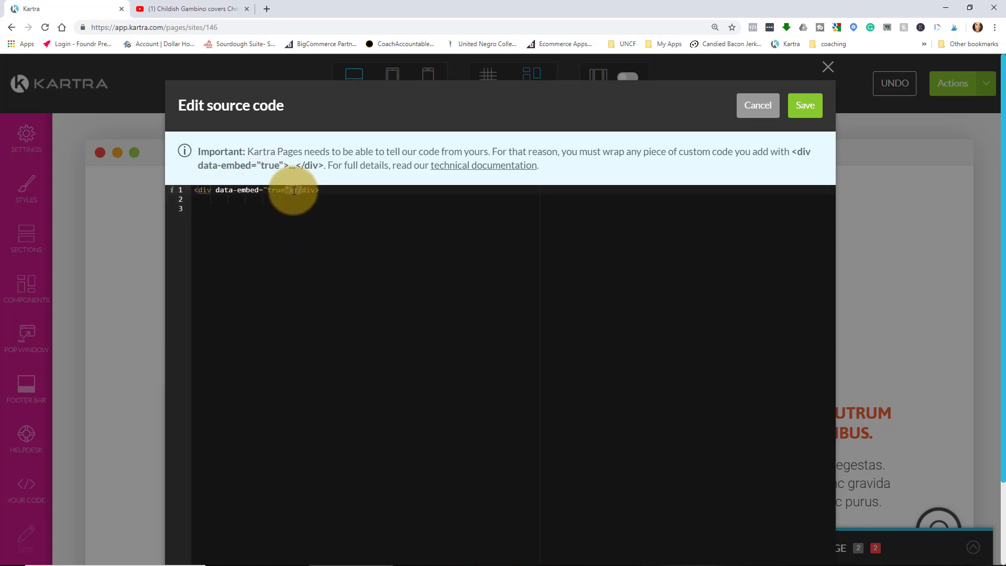
key(Left)
key(Left)
text(testing code goes here)
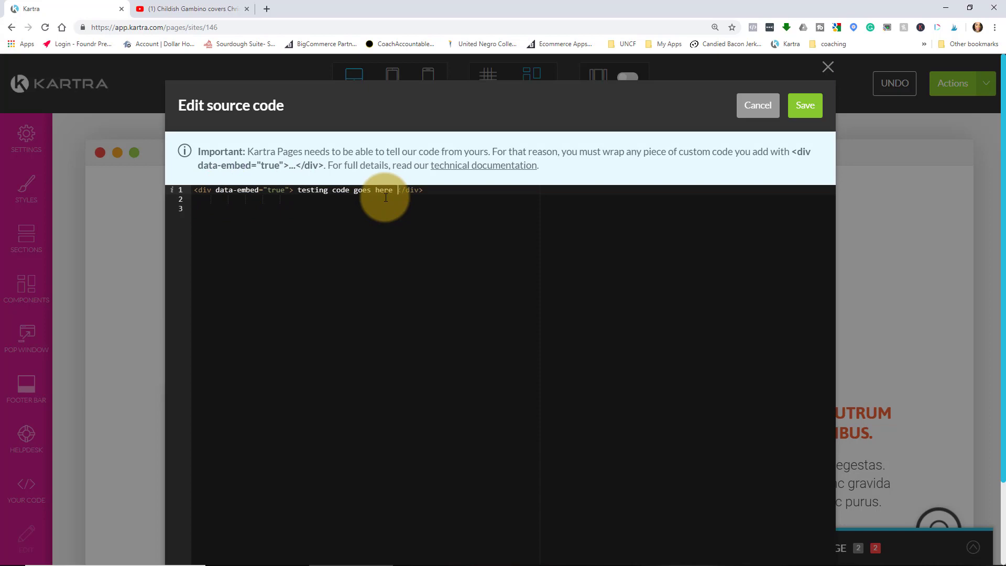
Step: Leave the source code editor without saving and delete the HTML component from the top section
click(827, 67)
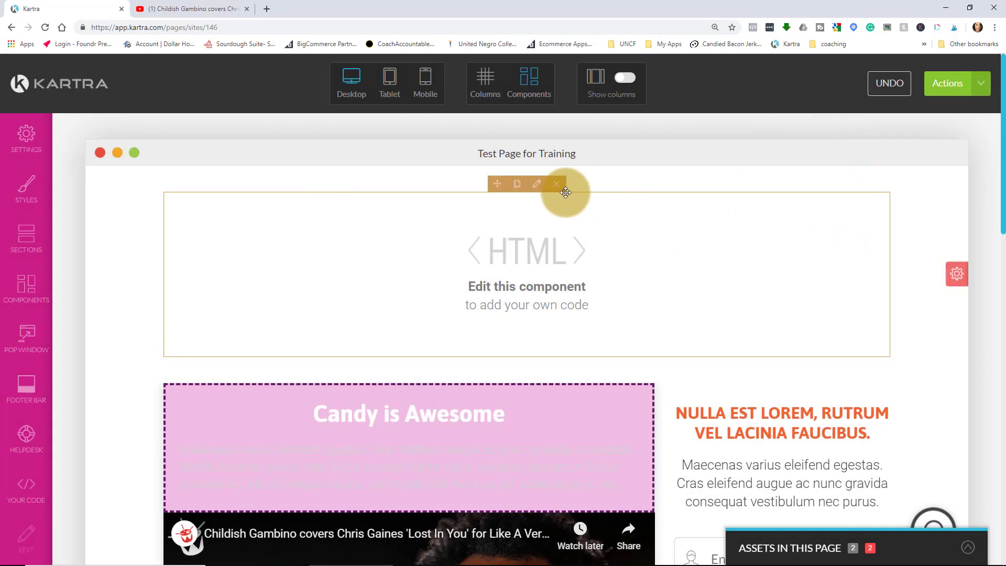
click(556, 184)
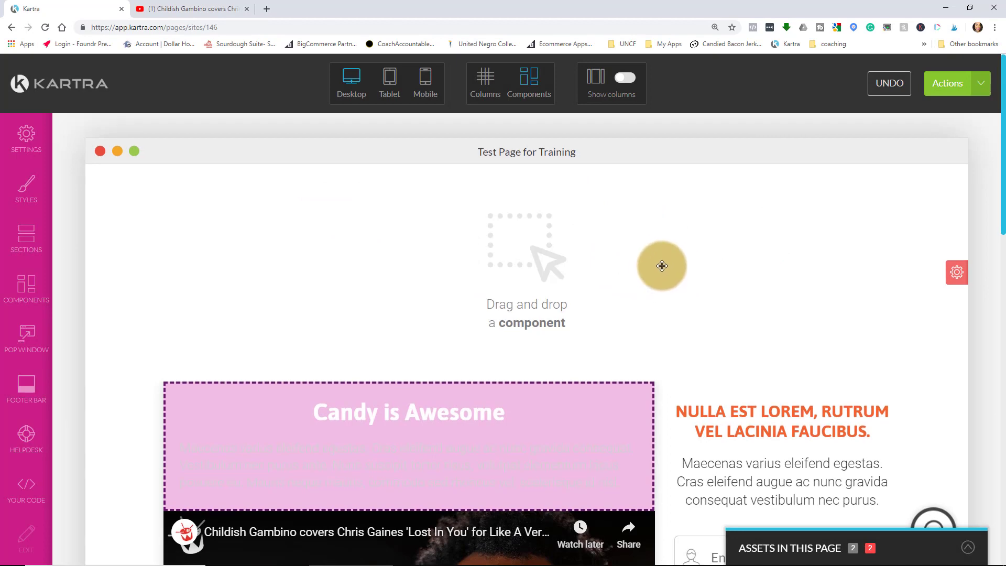
Step: Publish the page live using the option to get a direct page link
scroll(658, 265, down, 10)
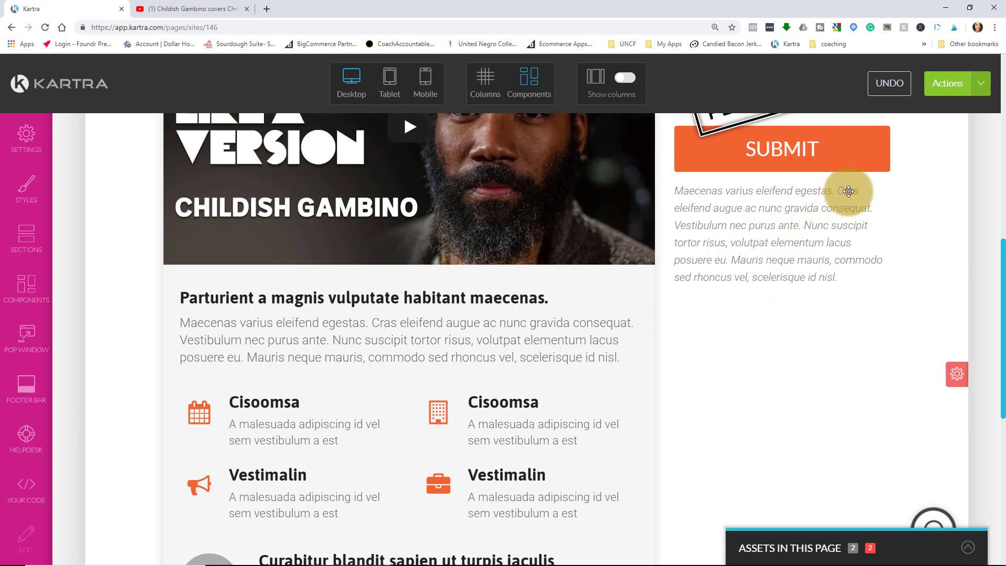
mouse_move(849, 191)
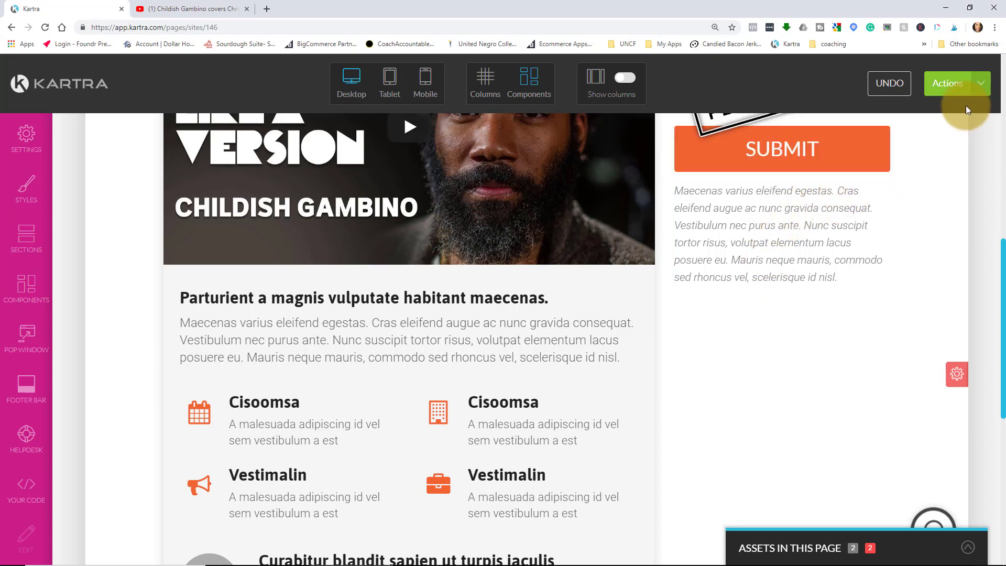
click(981, 94)
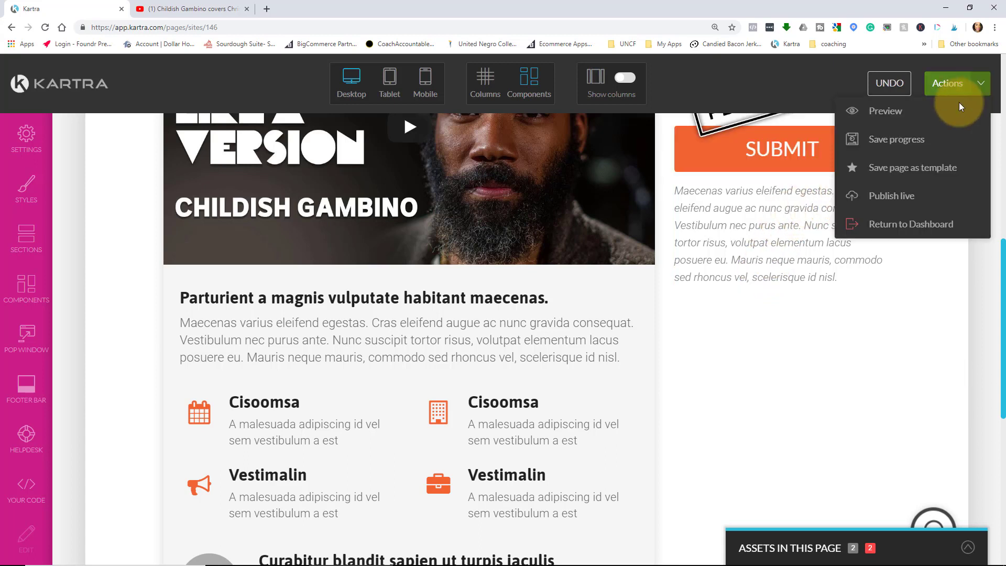
click(893, 196)
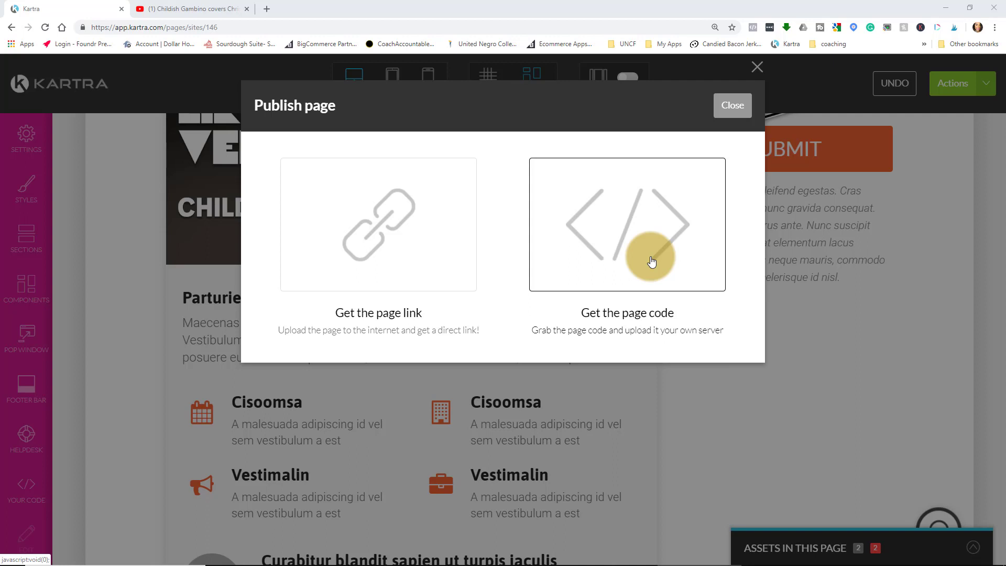
click(381, 229)
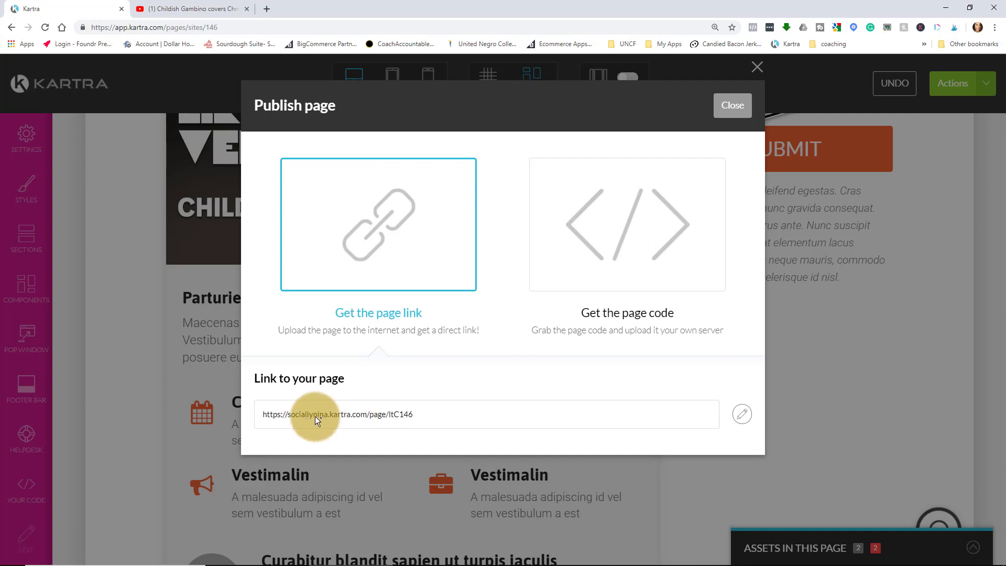
click(742, 413)
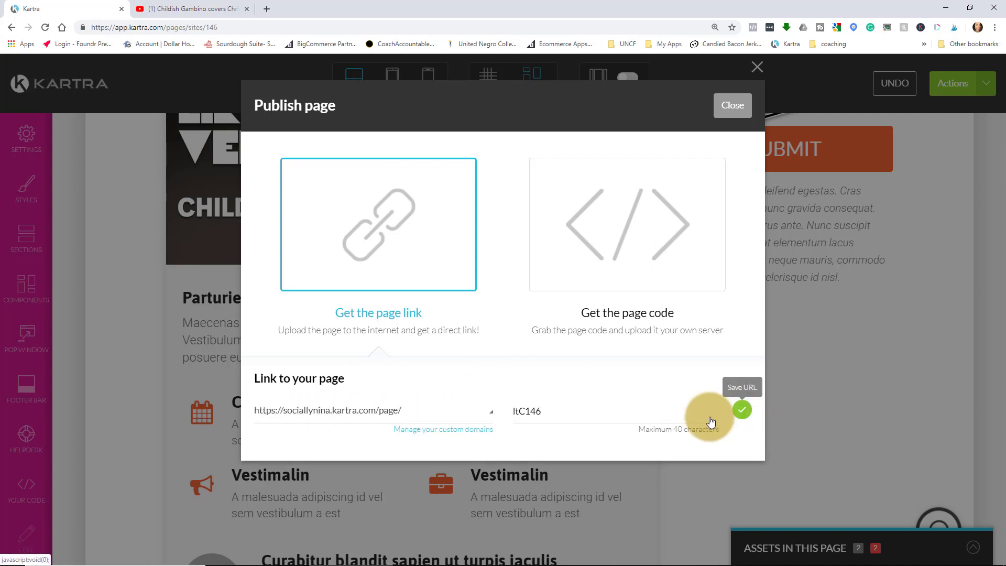
click(352, 412)
click(341, 461)
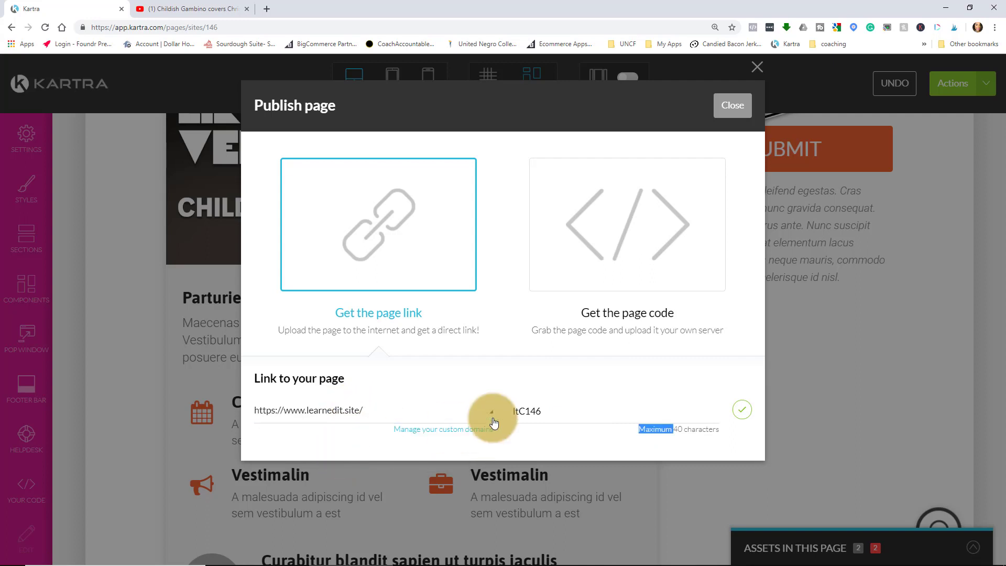
drag(493, 418, 589, 411)
text(mytestpage)
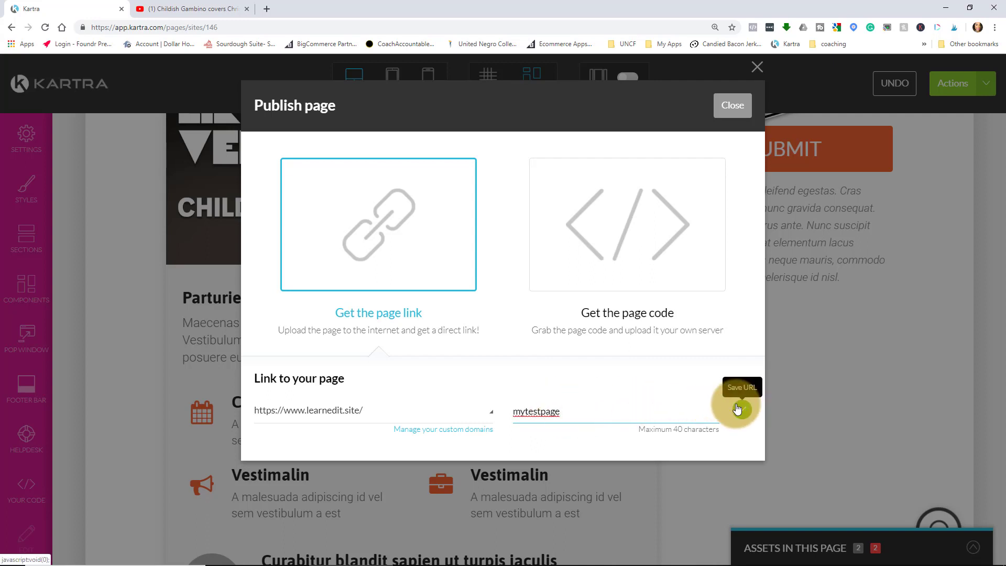
click(738, 409)
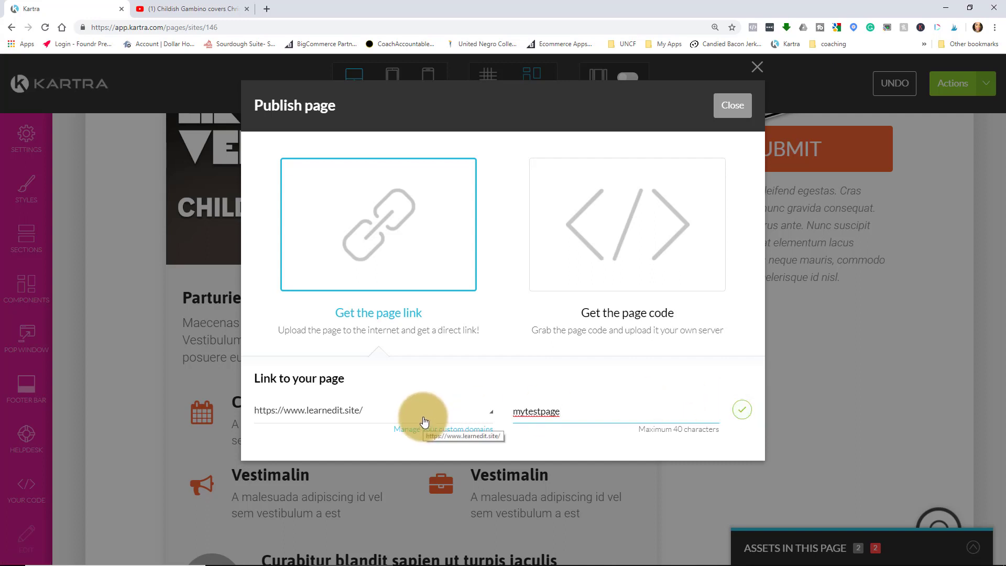
click(423, 415)
click(395, 442)
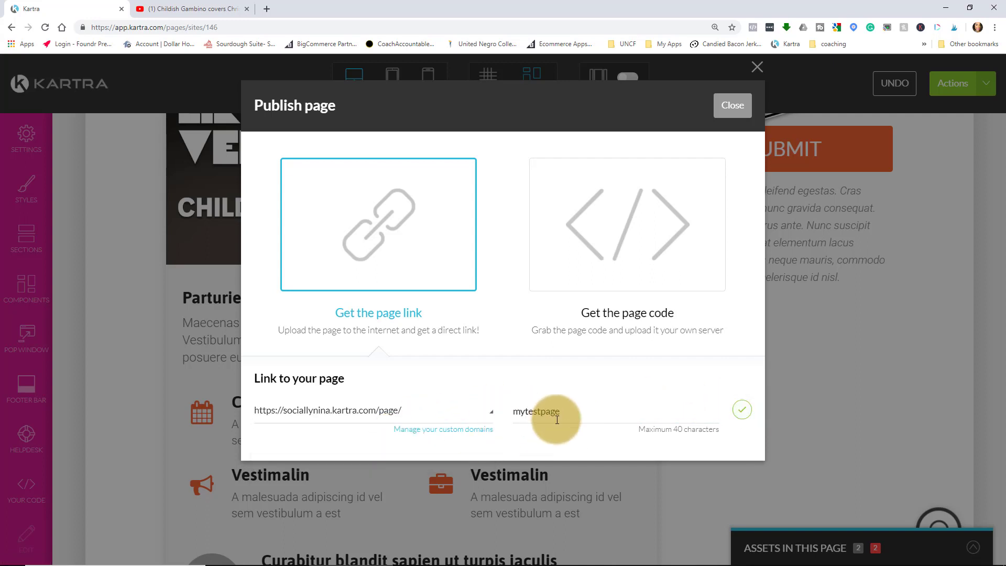
click(425, 414)
click(362, 461)
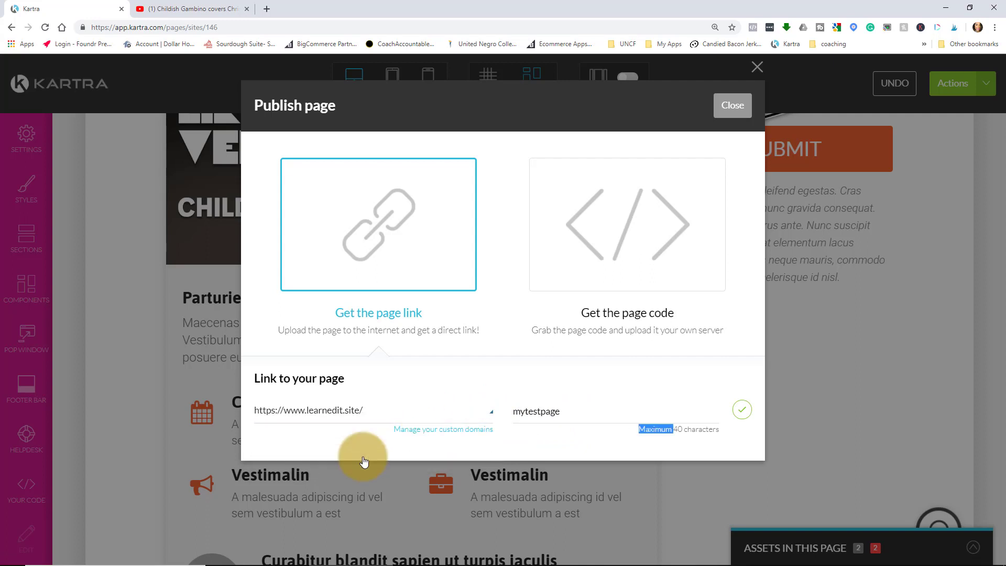
click(739, 414)
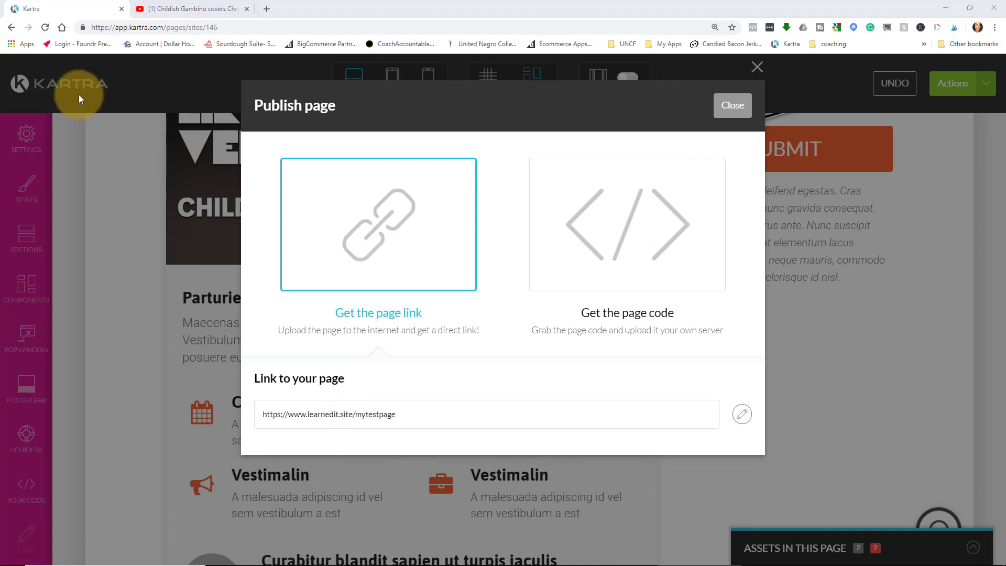
Step: Get the page code instead of the link and download the page files
click(604, 214)
scroll(569, 278, down, 2)
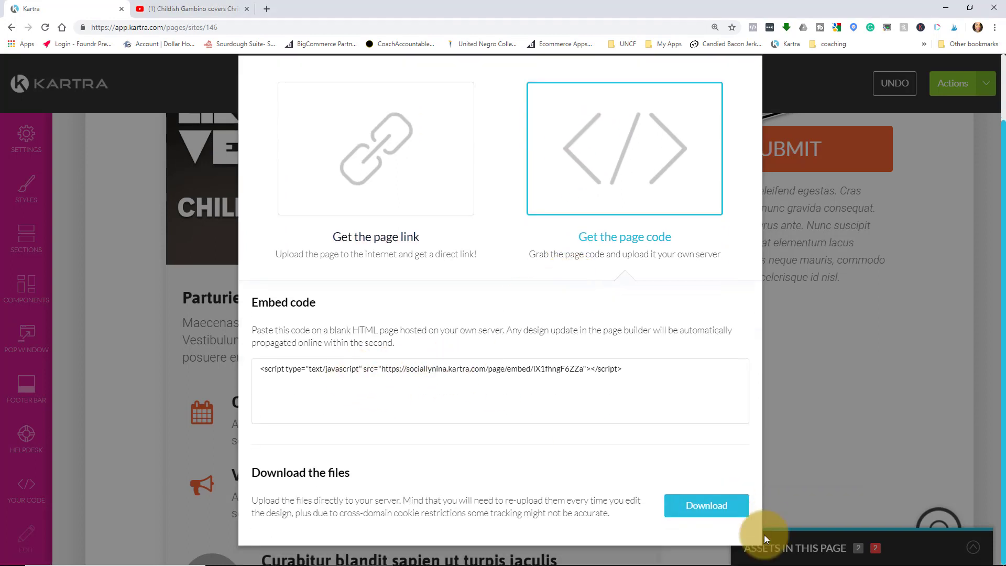
click(703, 505)
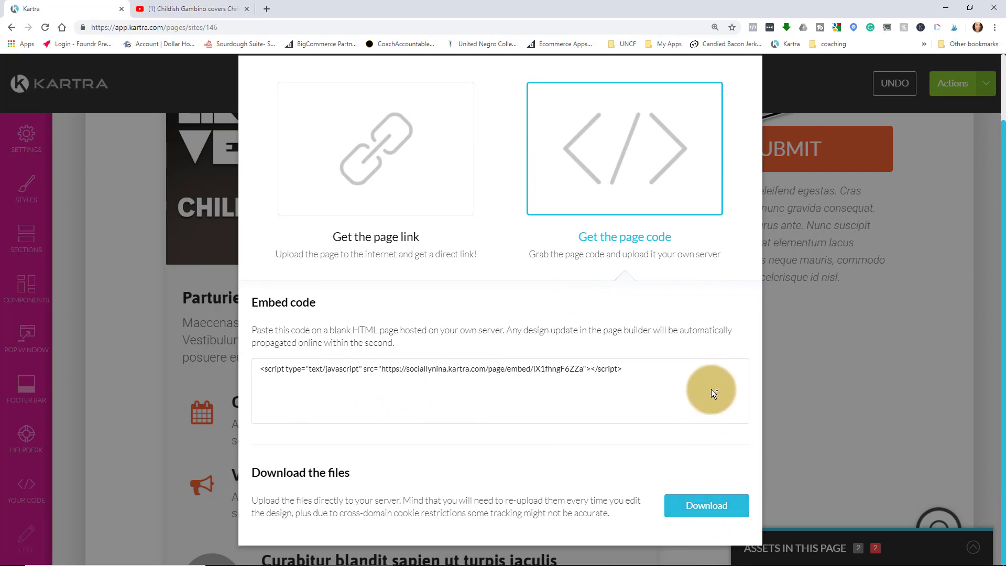
Step: Close the publishing options dialog and generate and open a site preview of the training page
scroll(712, 389, up, 2)
click(734, 105)
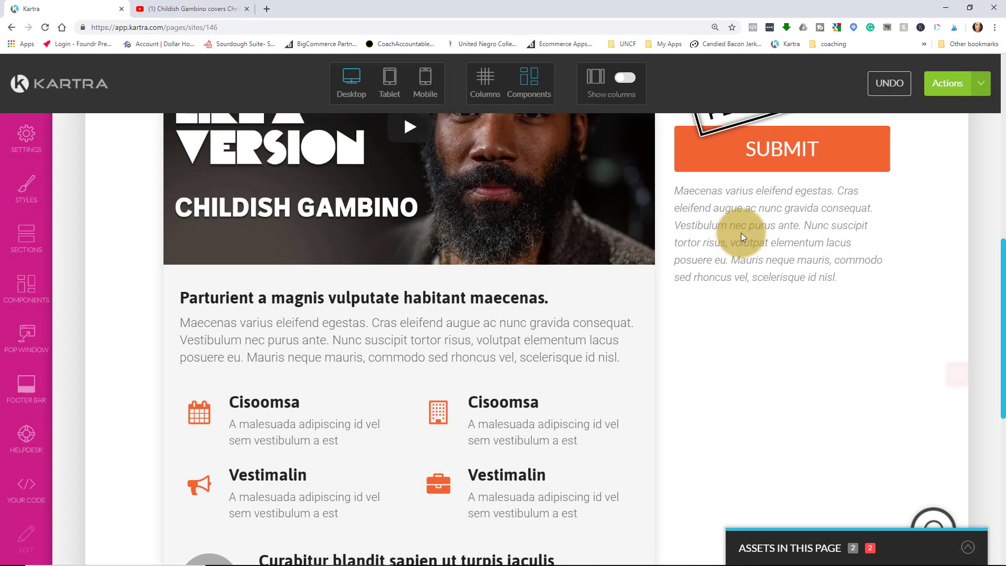
scroll(814, 251, up, 3)
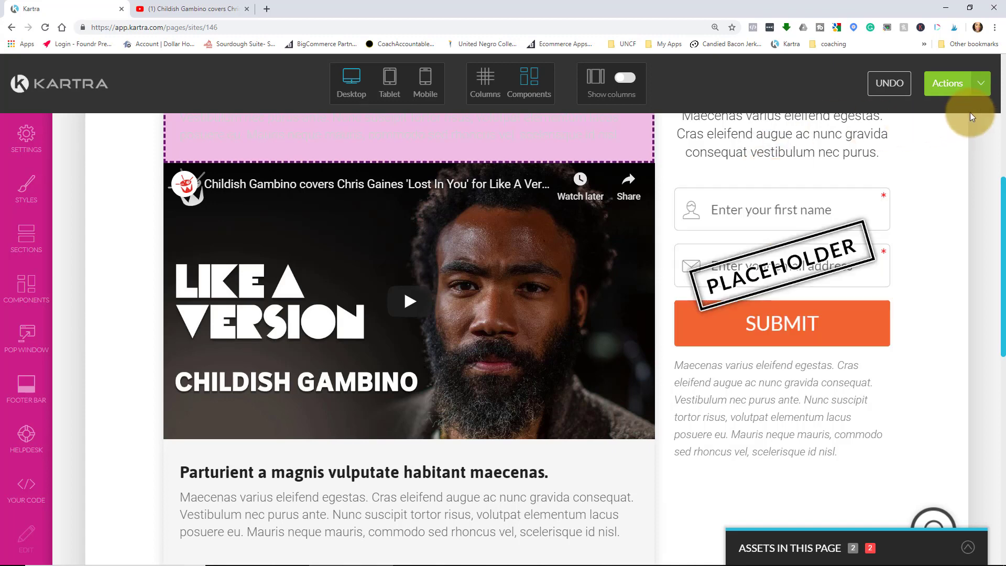
click(978, 93)
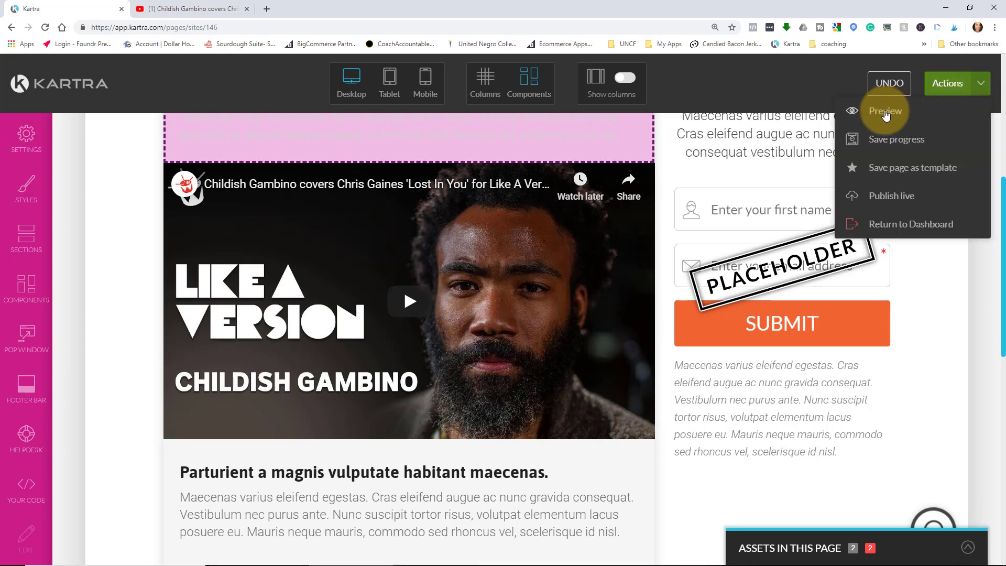
click(844, 109)
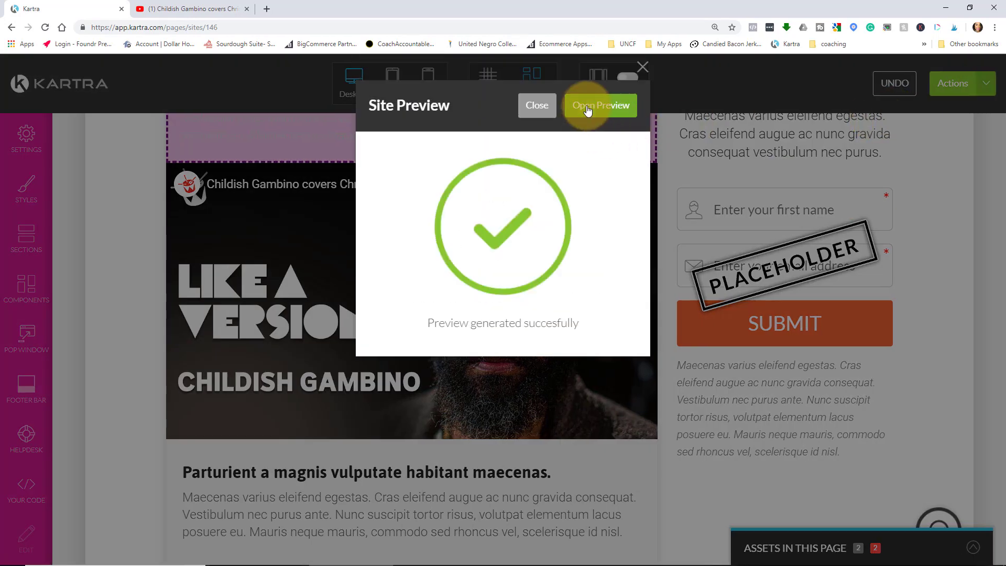
click(588, 105)
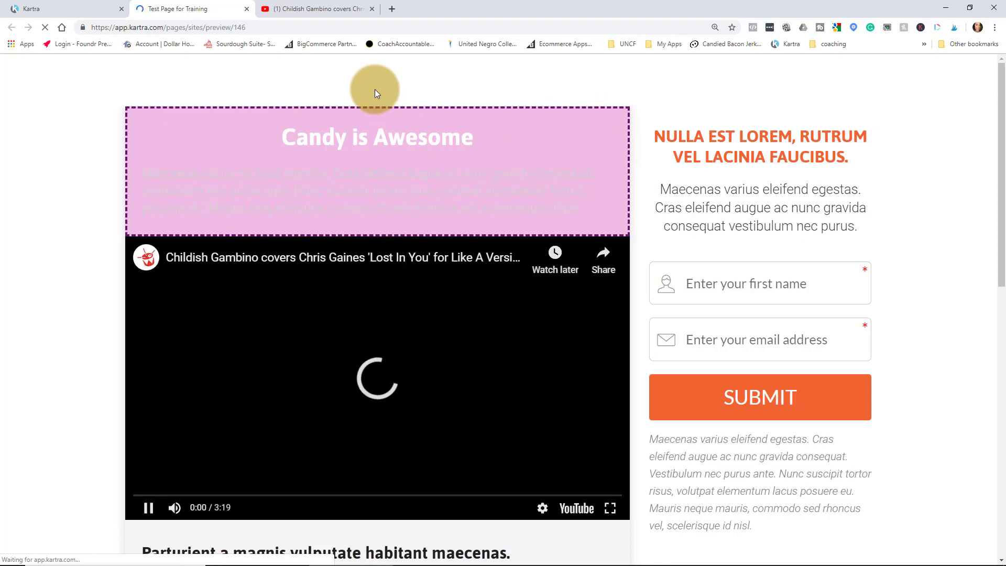
Step: Pause the embedded video in the preview and review the page content, helpdesk widget and footer
scroll(376, 89, down, 2)
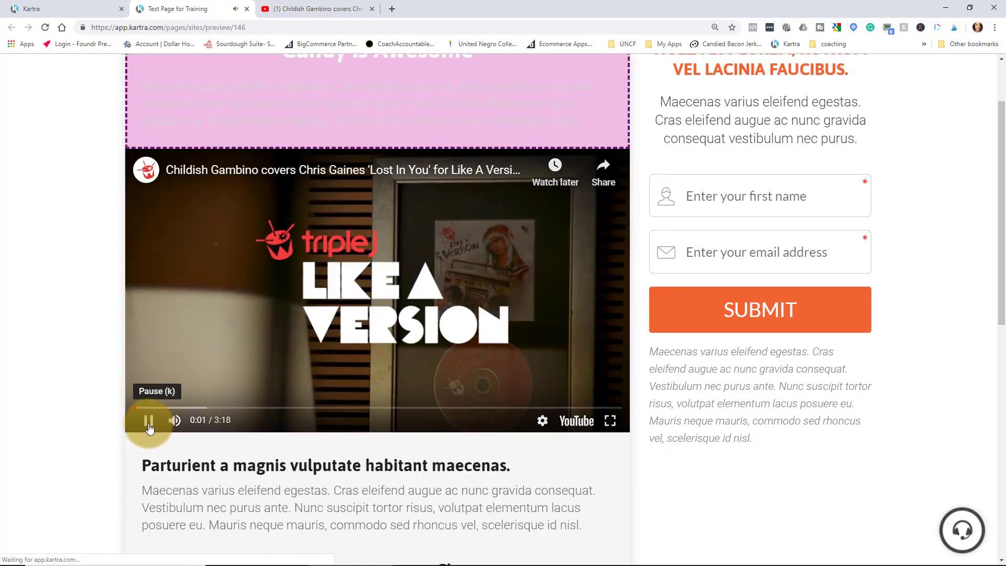
click(149, 421)
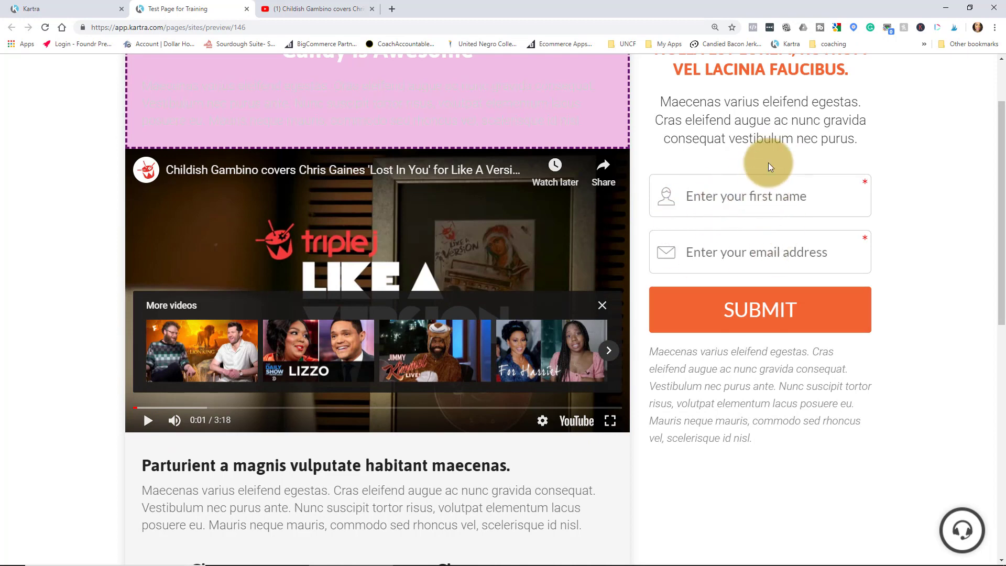
scroll(771, 166, down, 5)
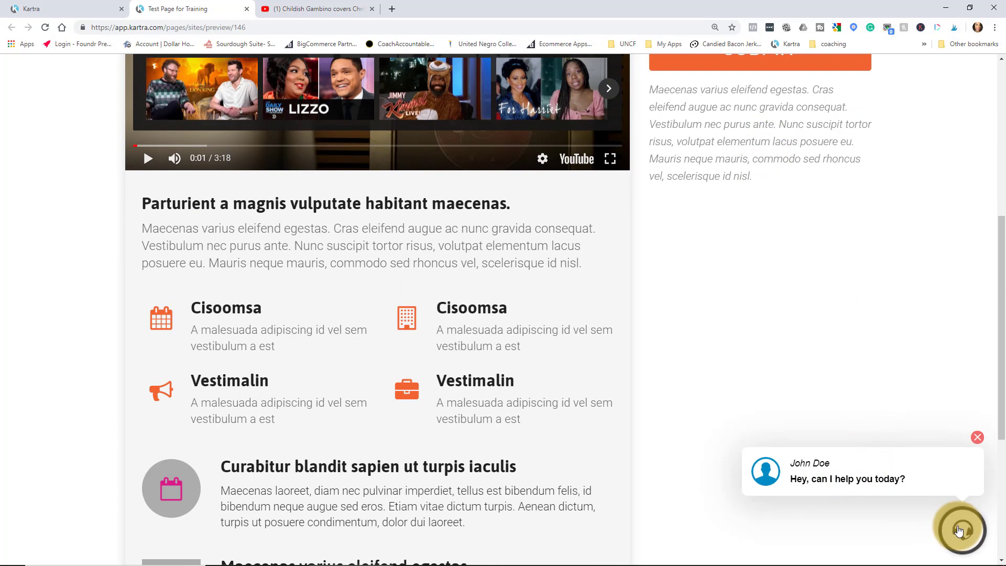
scroll(490, 287, down, 3)
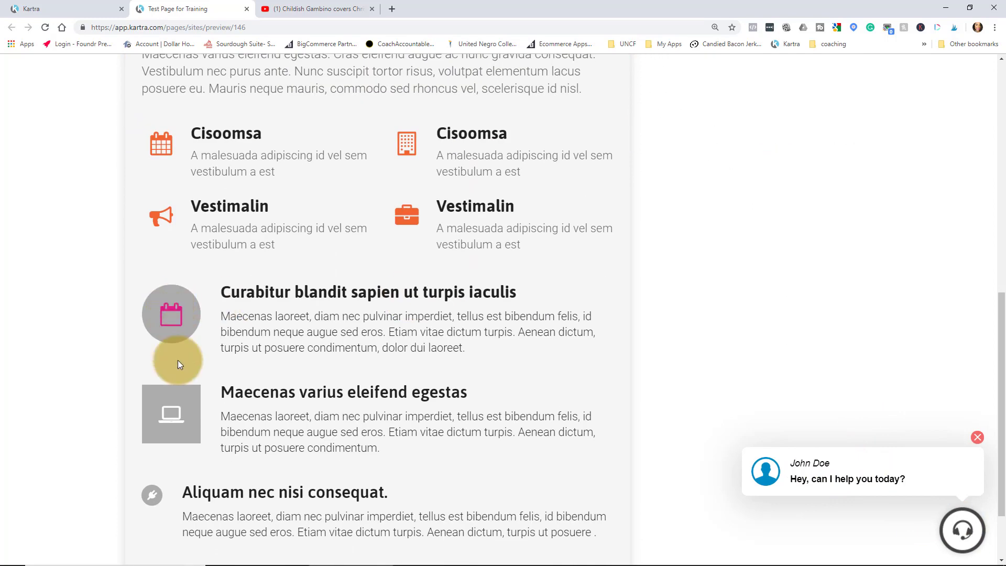
scroll(179, 408, down, 2)
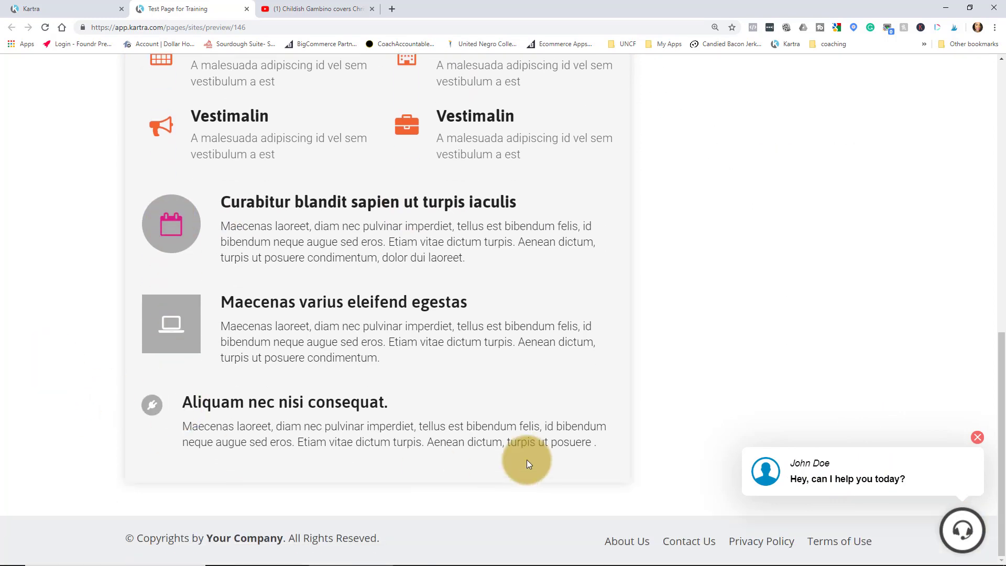
scroll(378, 337, up, 1)
scroll(377, 337, up, 10)
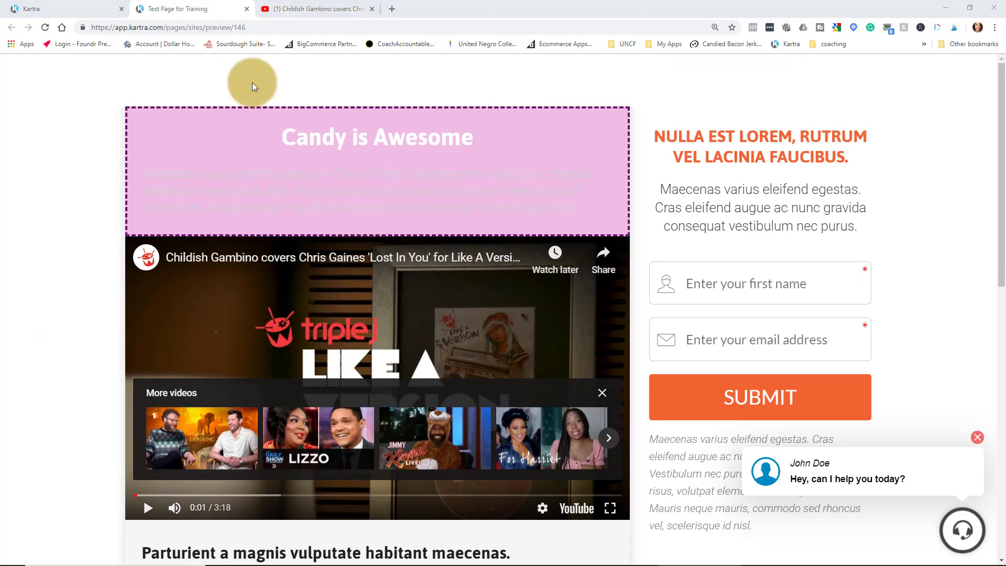
Step: Go back to the page builder and return to the dashboard, accepting the exit without saving pending changes
click(73, 10)
mouse_move(724, 270)
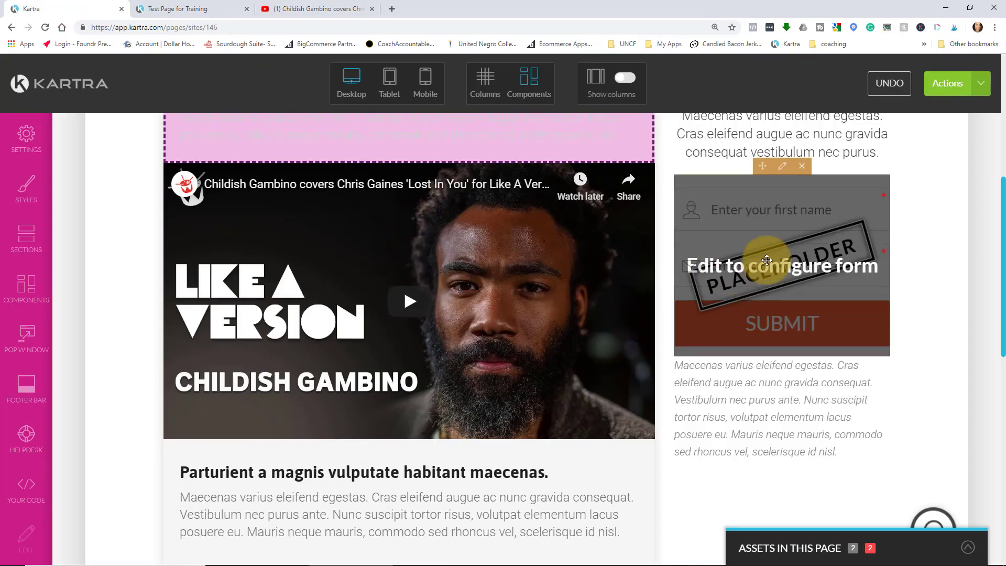
click(984, 86)
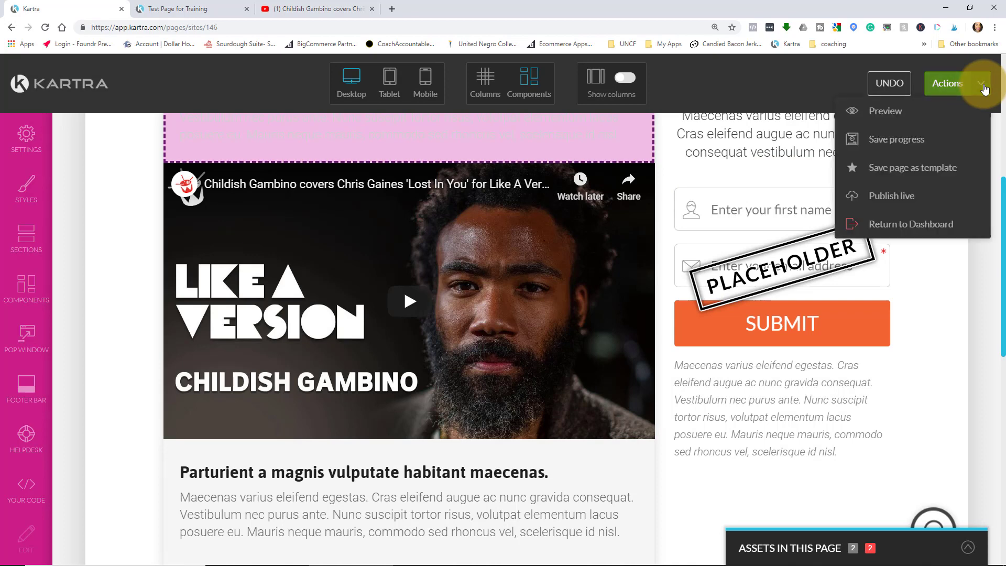
click(889, 226)
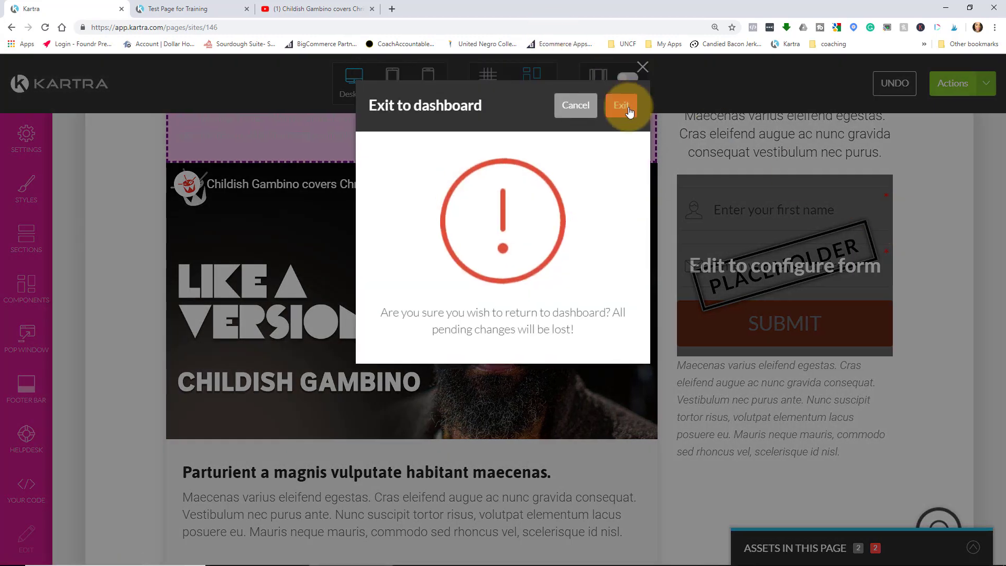
click(628, 110)
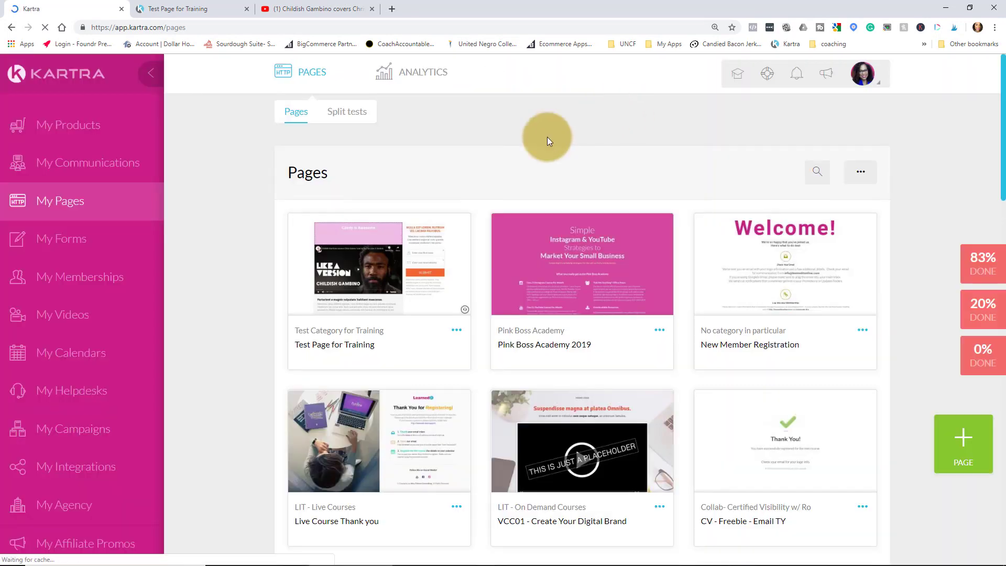
mouse_move(375, 257)
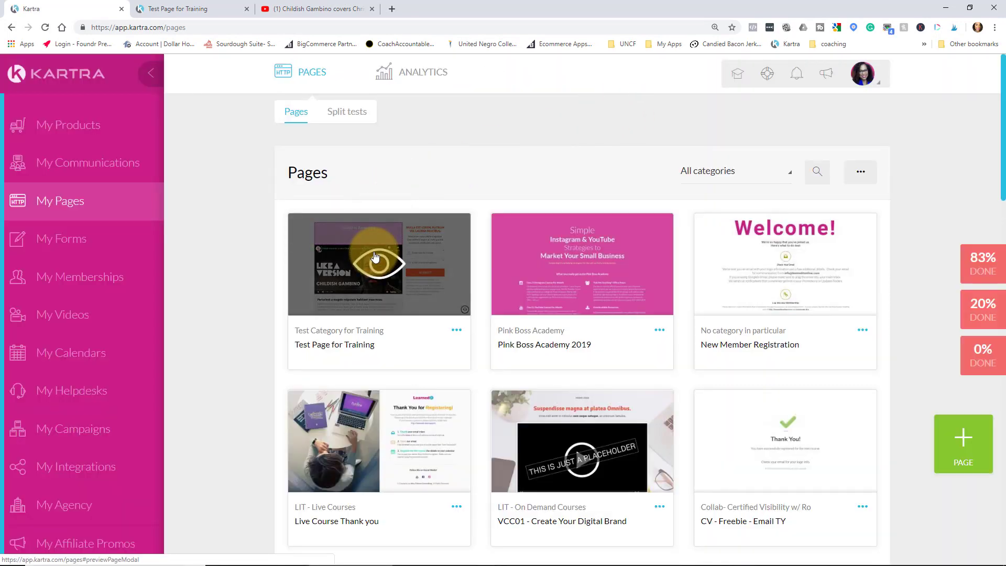